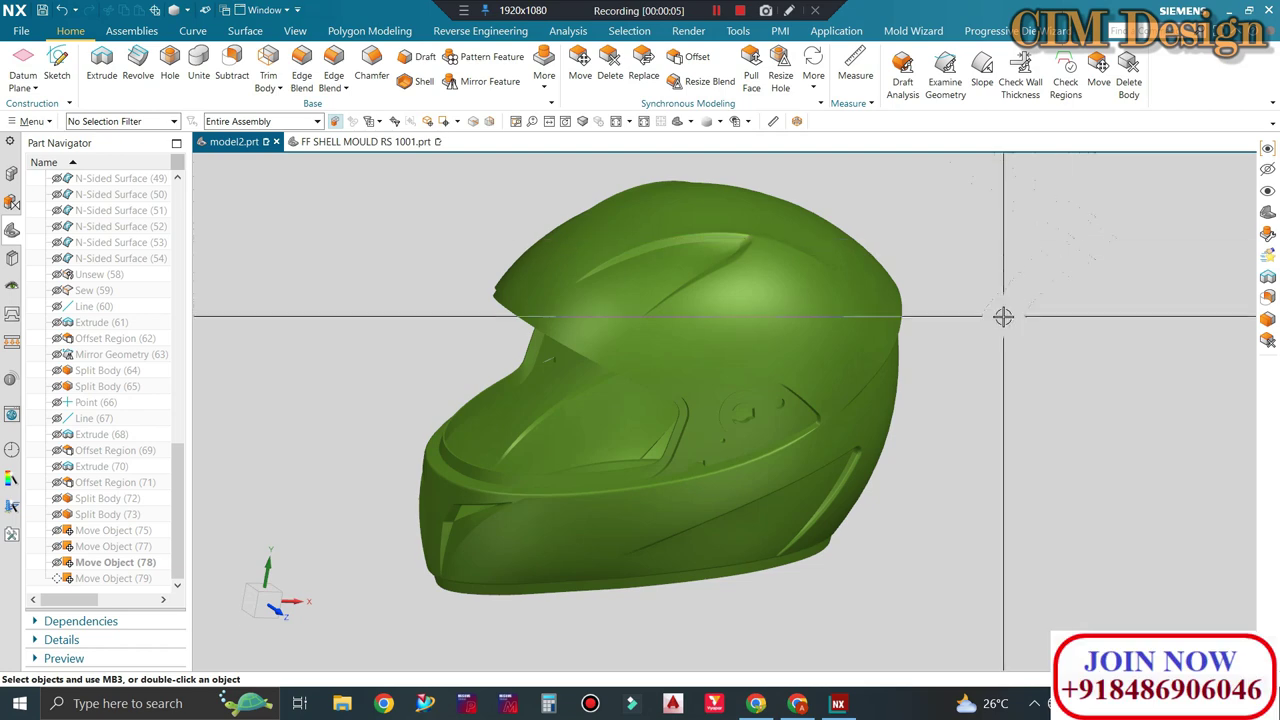
Step: Orbit the helmet shell to view its rear, front opening and top
mouse_move(1000, 314)
middle_down()
mouse_move(1019, 300)
mouse_move(943, 374)
mouse_move(1209, 437)
mouse_move(989, 463)
mouse_move(1037, 483)
middle_up()
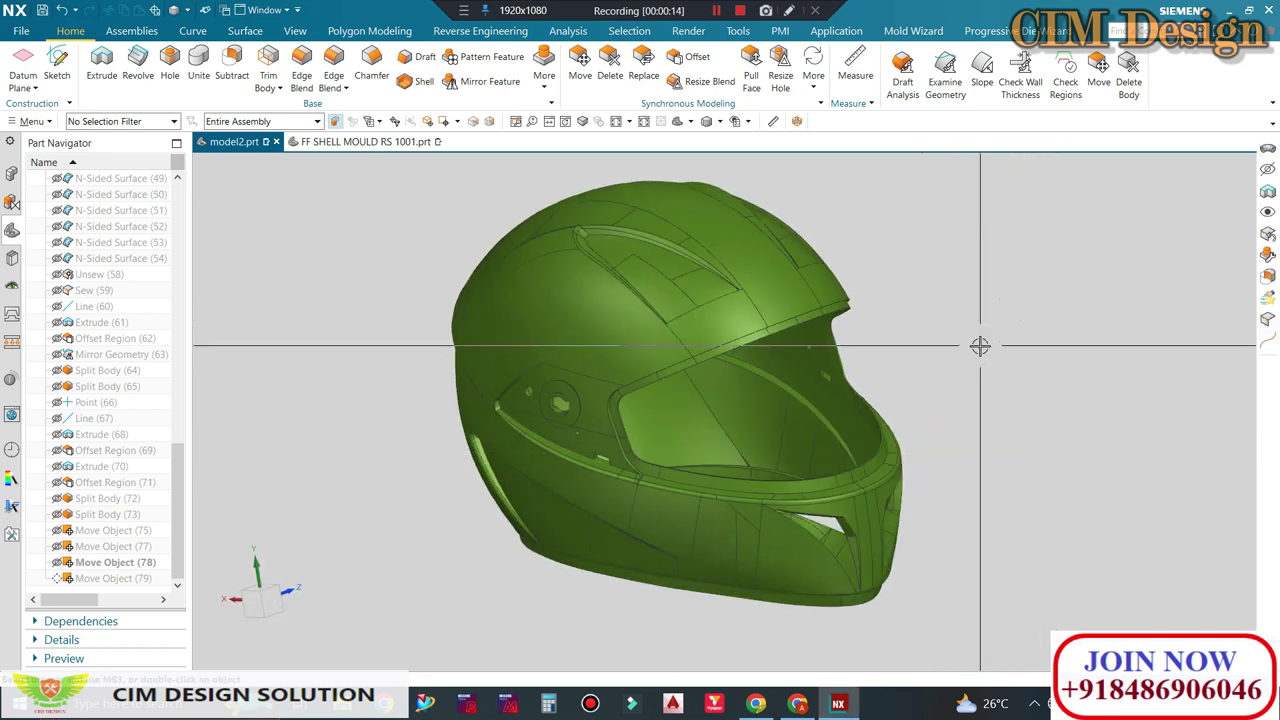
mouse_move(668, 374)
middle_down()
mouse_move(751, 371)
mouse_move(650, 367)
mouse_move(675, 330)
mouse_move(611, 297)
mouse_move(609, 277)
mouse_move(735, 321)
mouse_move(628, 350)
middle_up()
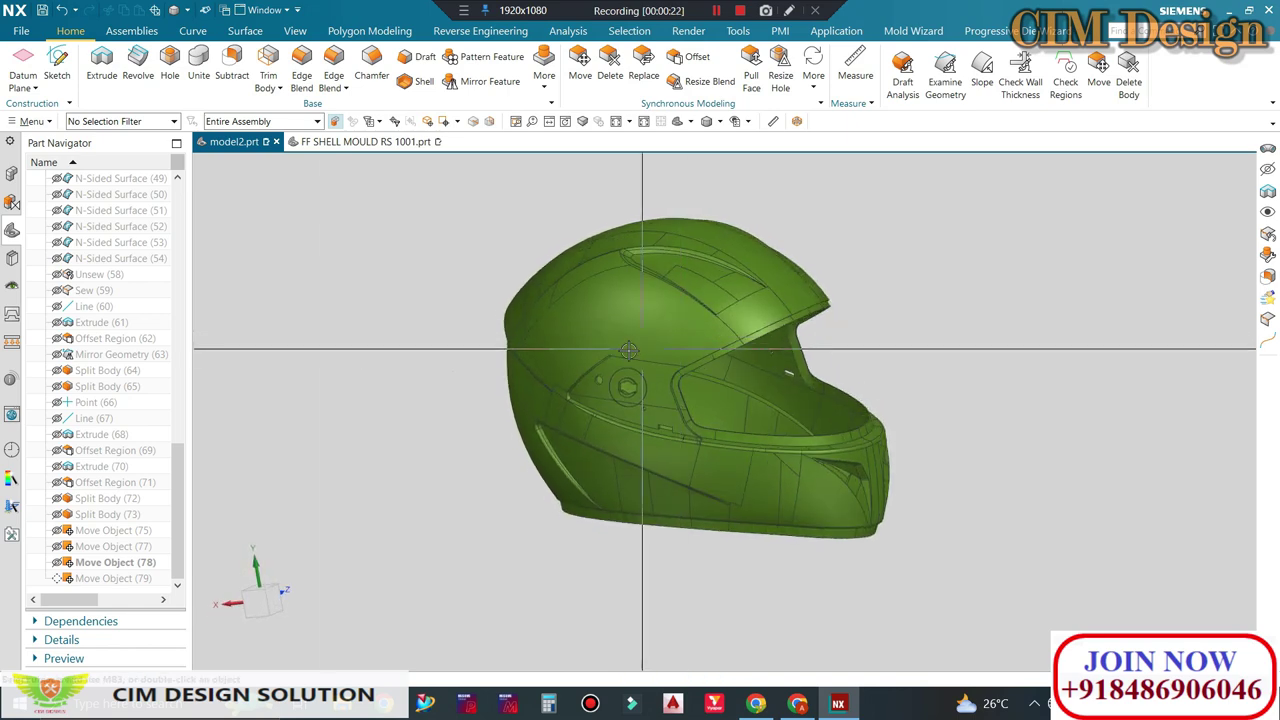
mouse_move(606, 232)
middle_down()
mouse_move(606, 251)
mouse_move(666, 238)
middle_up()
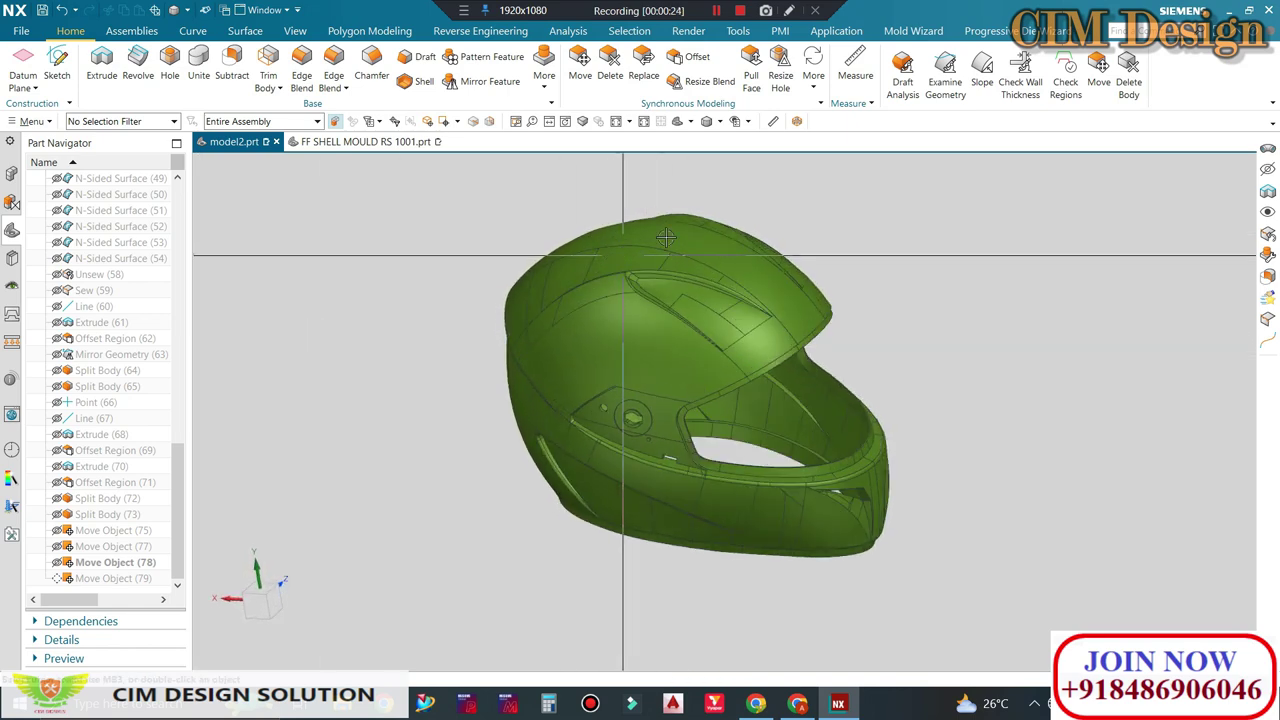
middle_drag(894, 394, 851, 371)
middle_drag(992, 413, 978, 412)
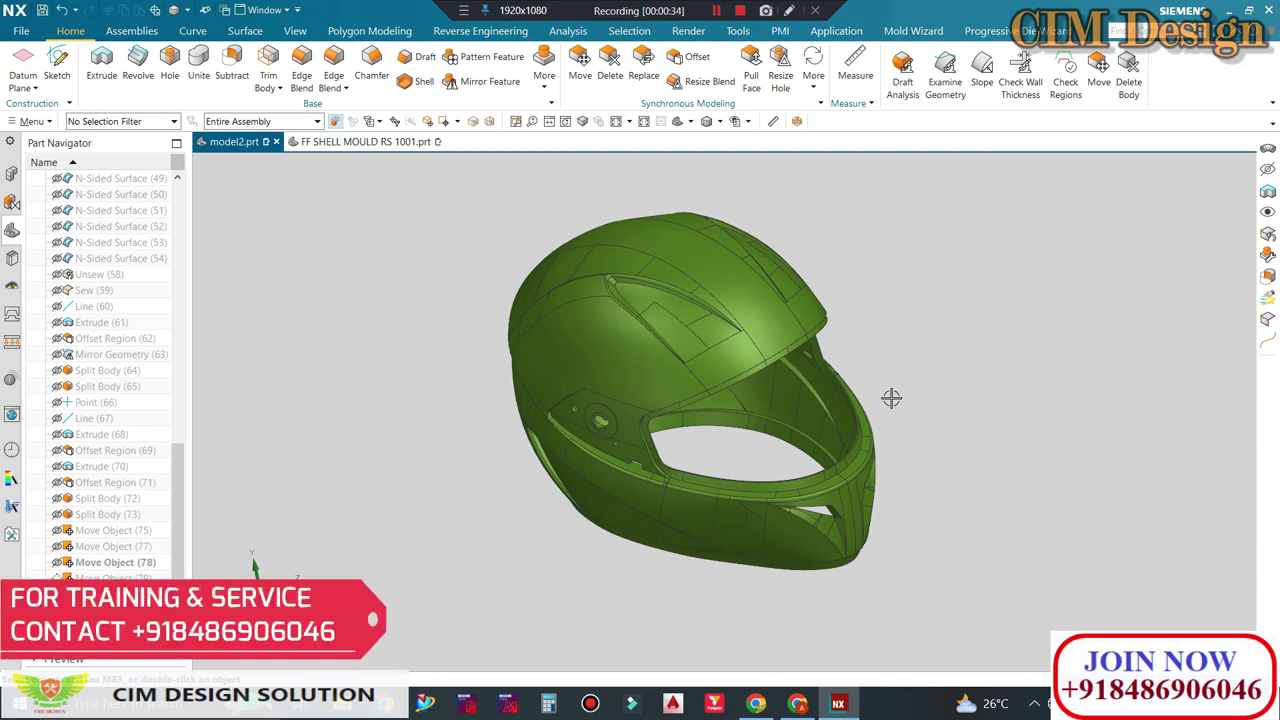
Step: In FF SHELL MOULD RS 1001, toggle MOVING_HALF_RS001 off and on, then hide FIX_HALF_RS001
click(342, 143)
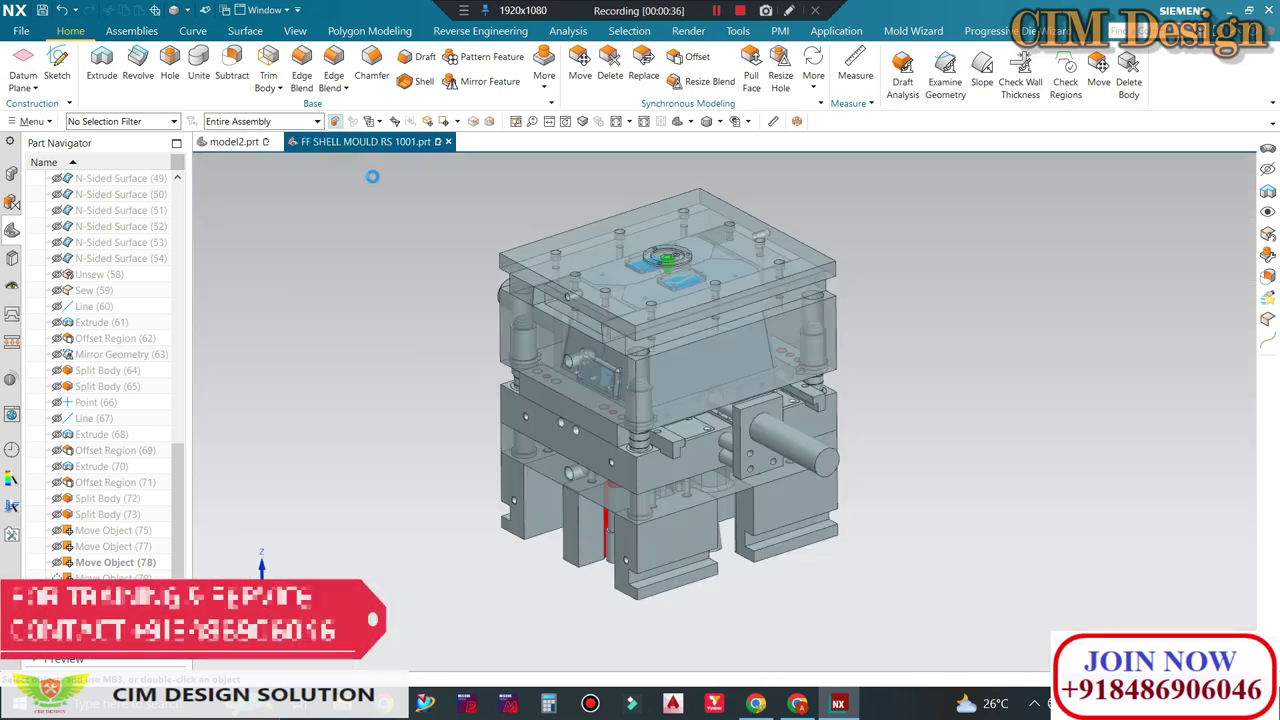
middle_drag(914, 391, 850, 399)
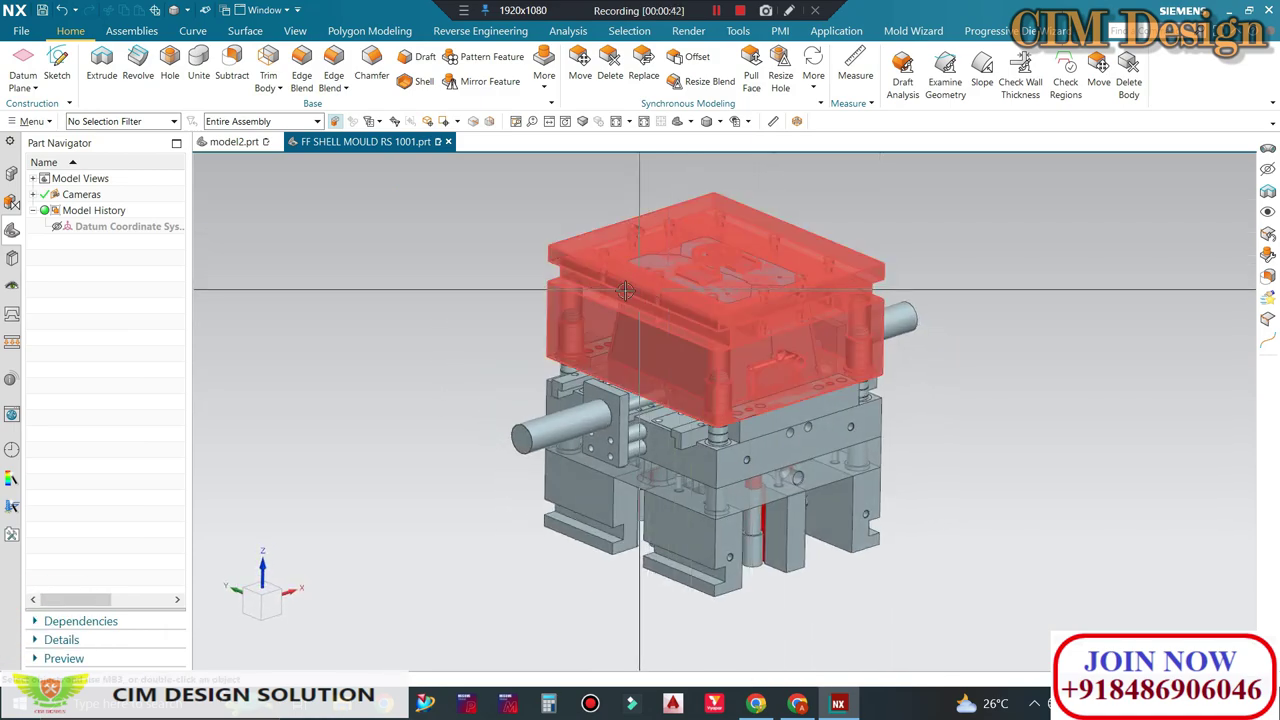
click(13, 175)
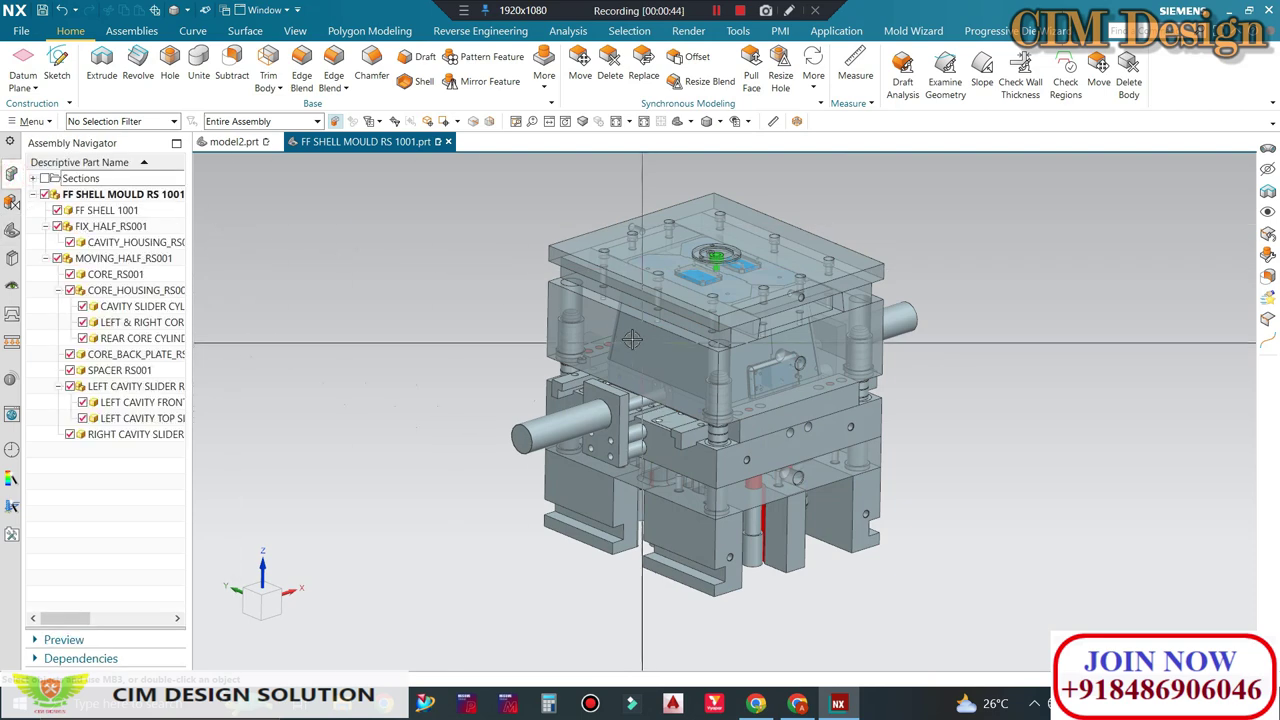
middle_drag(630, 341, 617, 340)
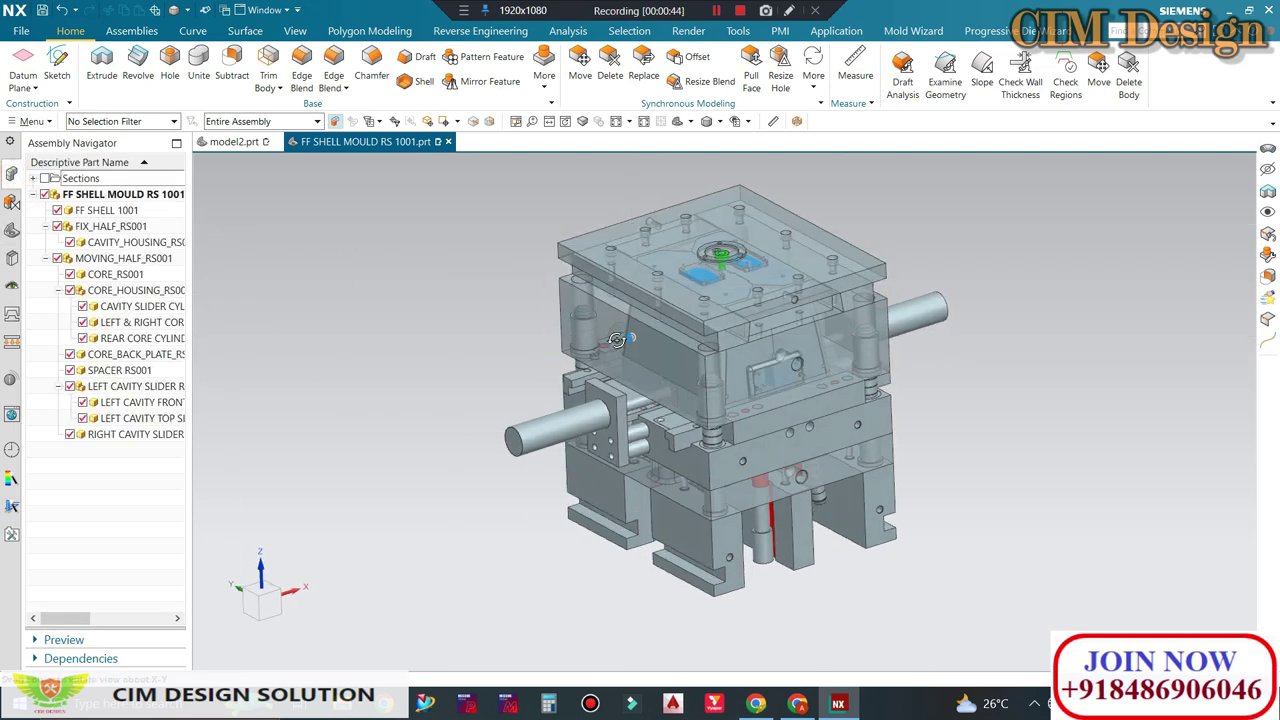
click(57, 258)
click(57, 258)
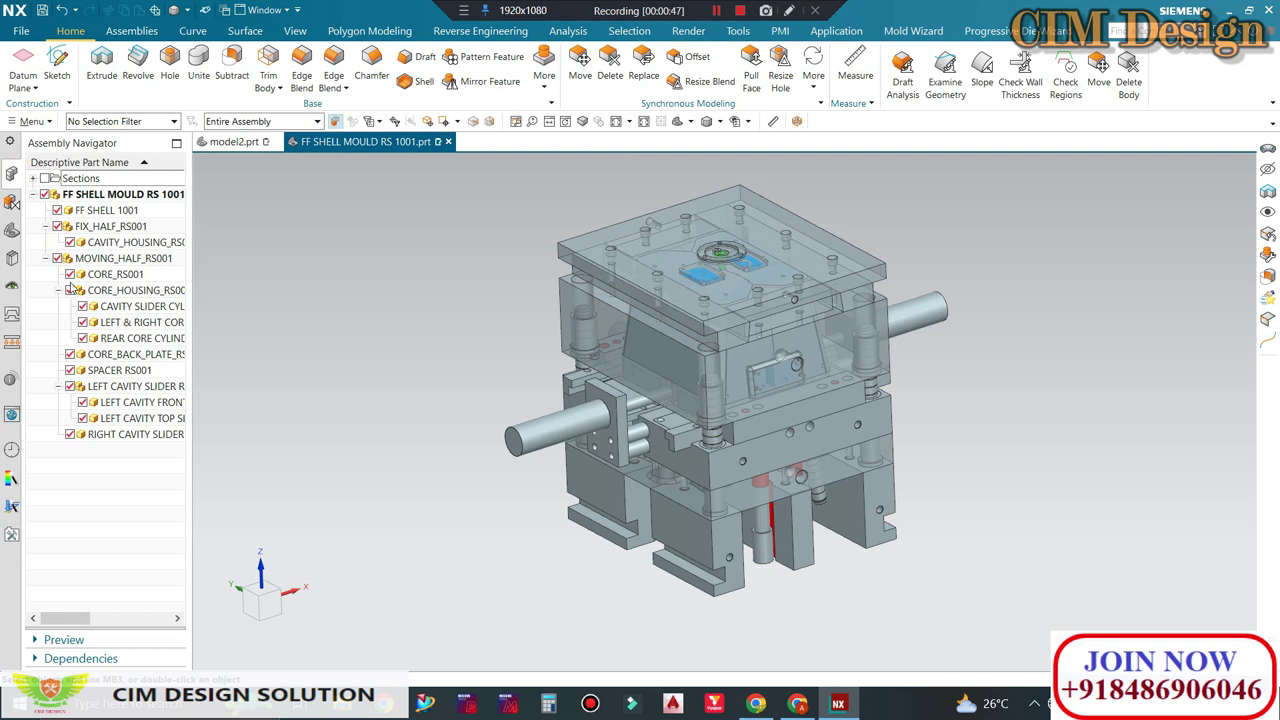
click(57, 227)
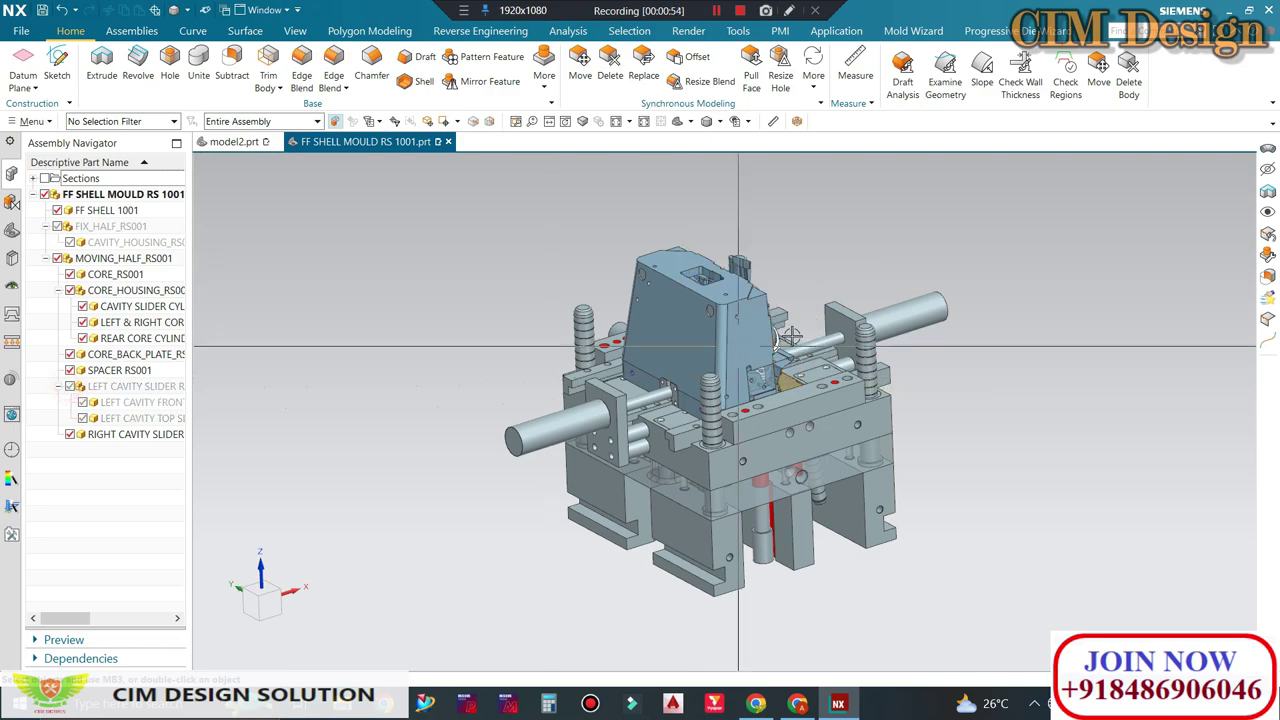
Step: Orbit and zoom to see the whole opened mould around the helmet shell
mouse_move(790, 337)
middle_down()
mouse_move(704, 346)
mouse_move(731, 350)
middle_up()
scroll(704, 346, up, 3)
scroll(731, 350, up, 5)
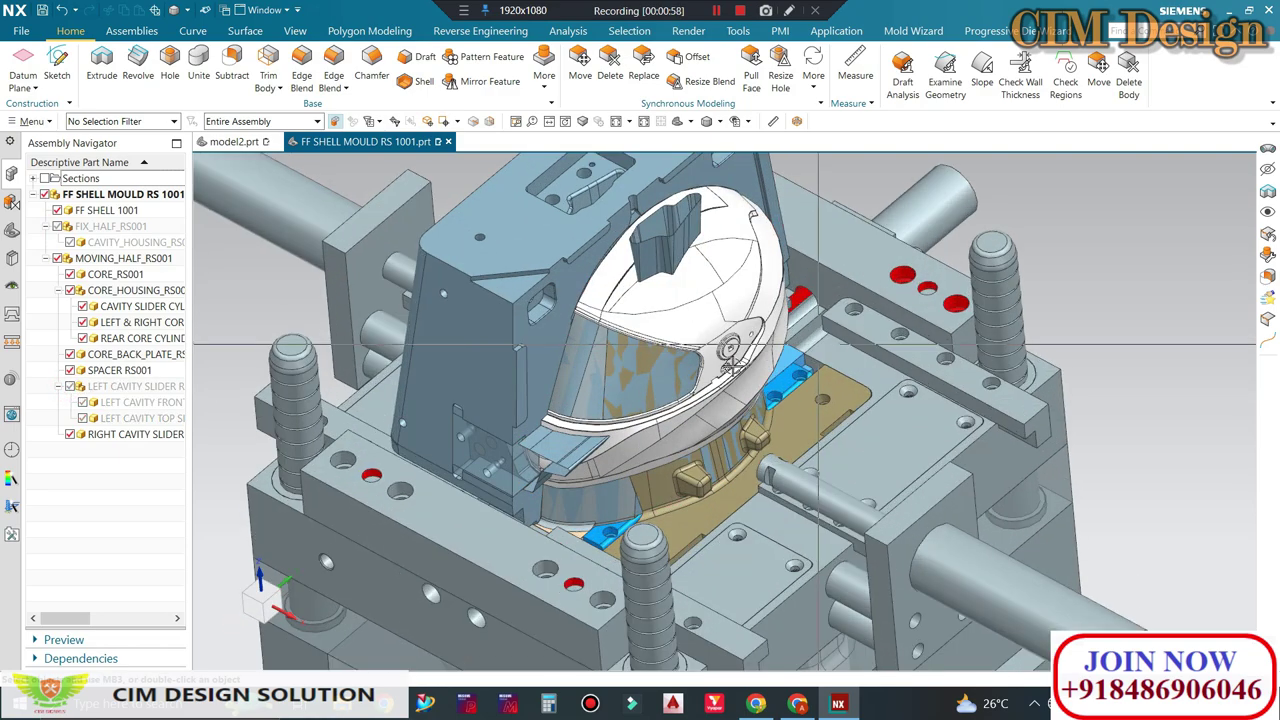
scroll(700, 300, up, 2)
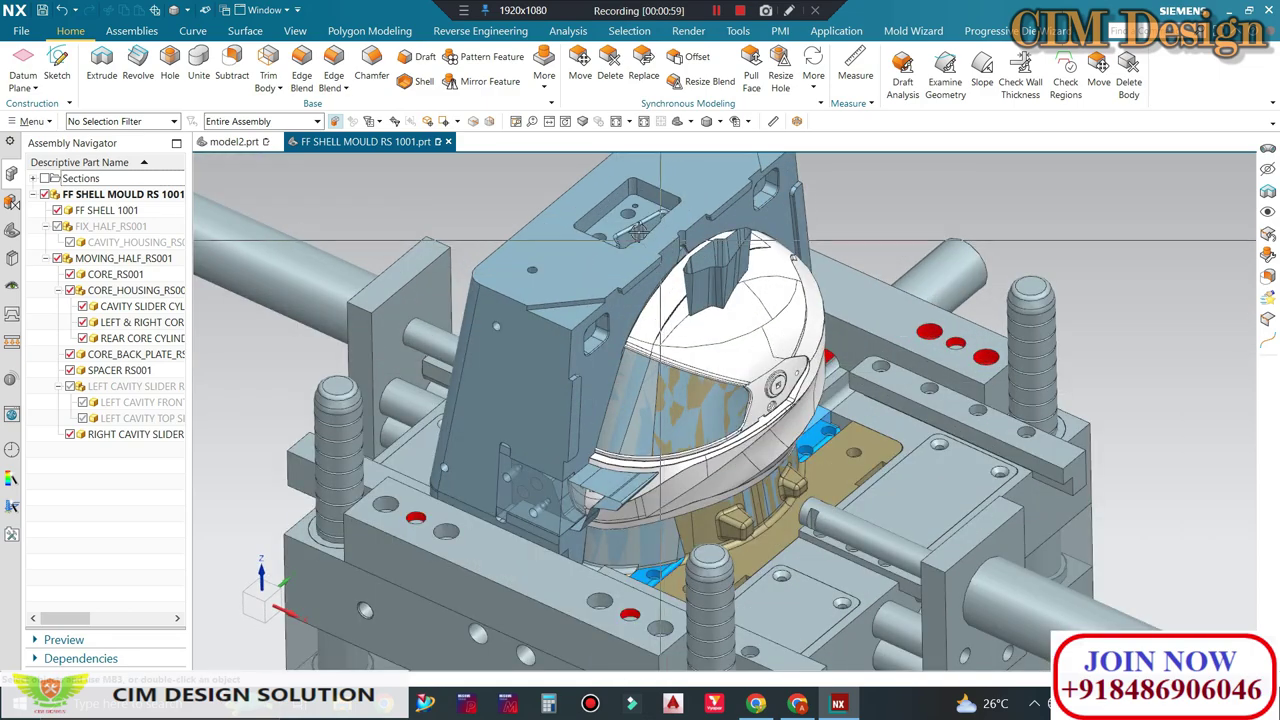
scroll(664, 249, up, 3)
mouse_move(664, 249)
middle_down()
mouse_move(620, 430)
mouse_move(593, 477)
middle_up()
scroll(620, 430, down, 3)
scroll(620, 430, down, 2)
scroll(615, 450, up, 5)
scroll(641, 418, down, 4)
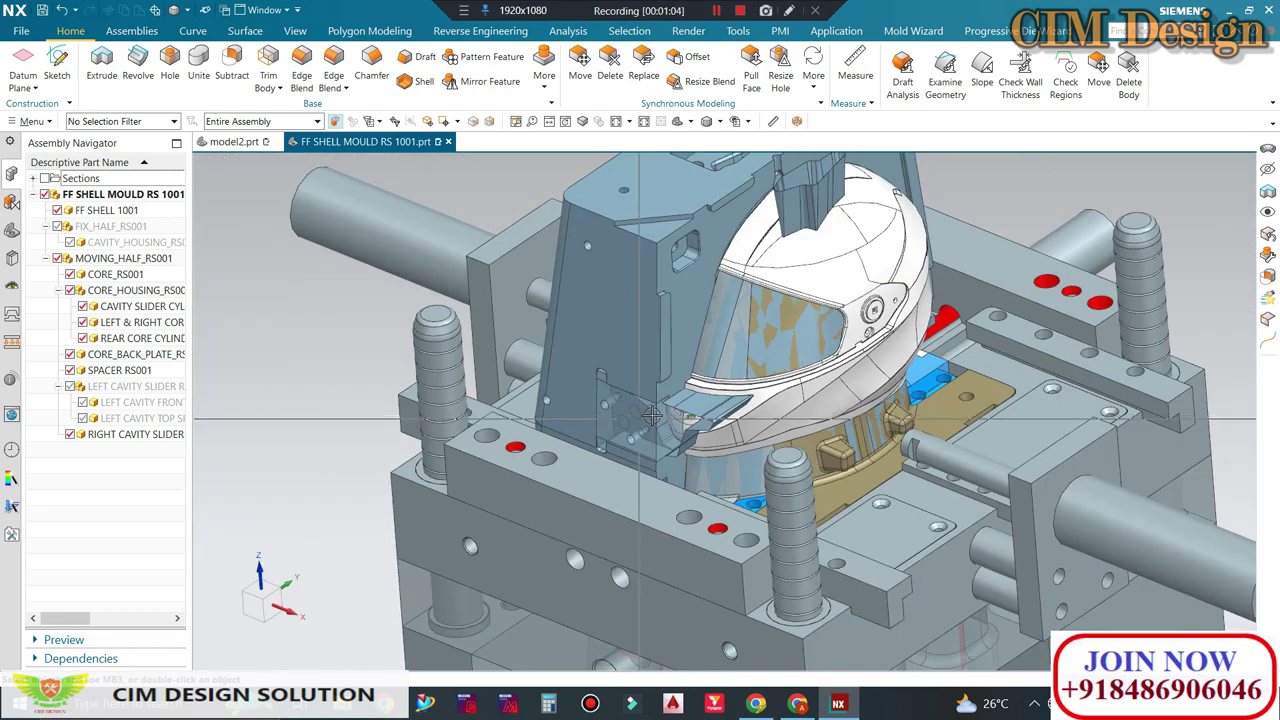
scroll(897, 340, down, 4)
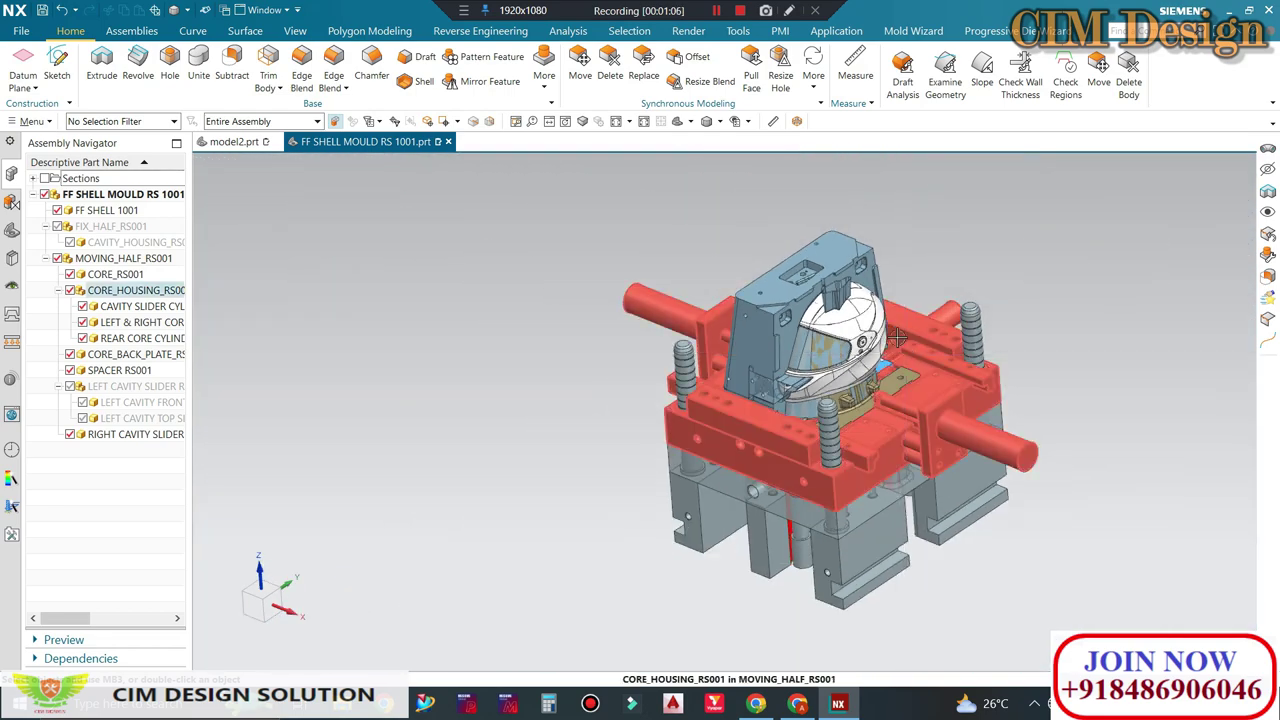
Step: Hide every mould component except the FF SHELL 1001 helmet shell
key(ctrl+b)
click(860, 322)
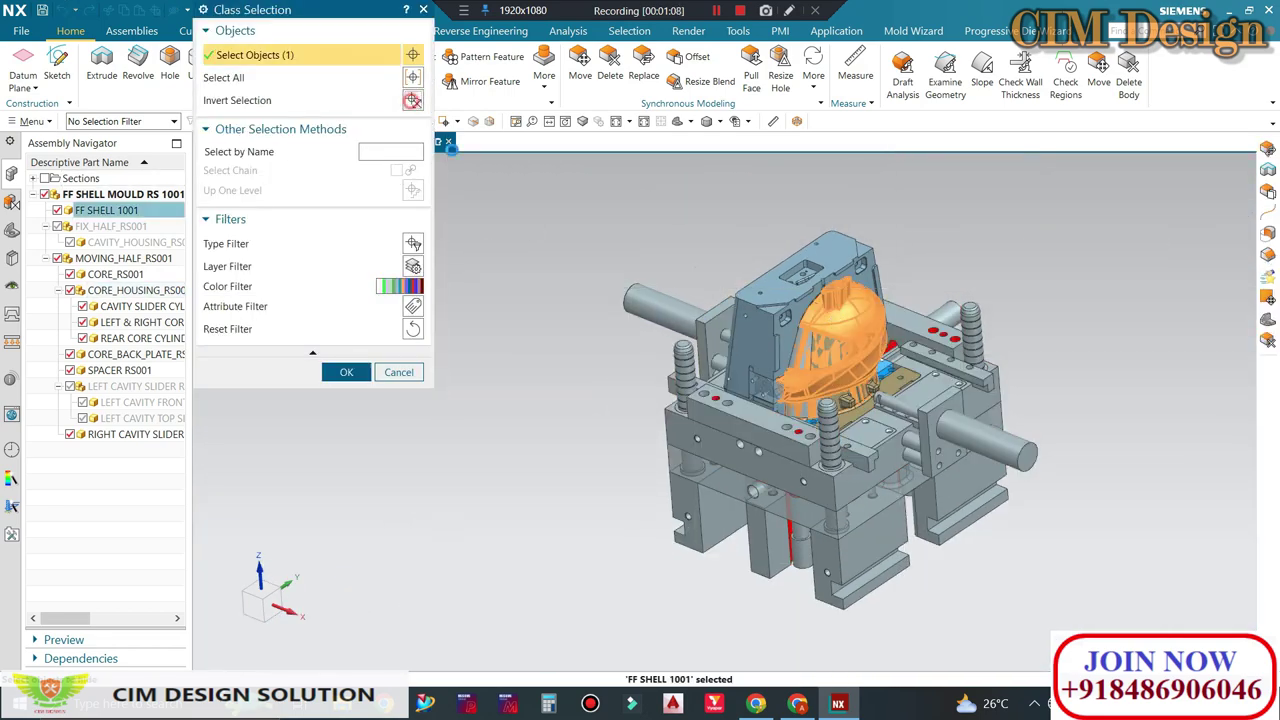
click(412, 100)
middle_click(605, 237)
mouse_move(605, 237)
middle_down()
mouse_move(828, 365)
mouse_move(836, 383)
middle_up()
Step: Hide all sheet bodies through Show and Hide (Ctrl+W)
key(ctrl+w)
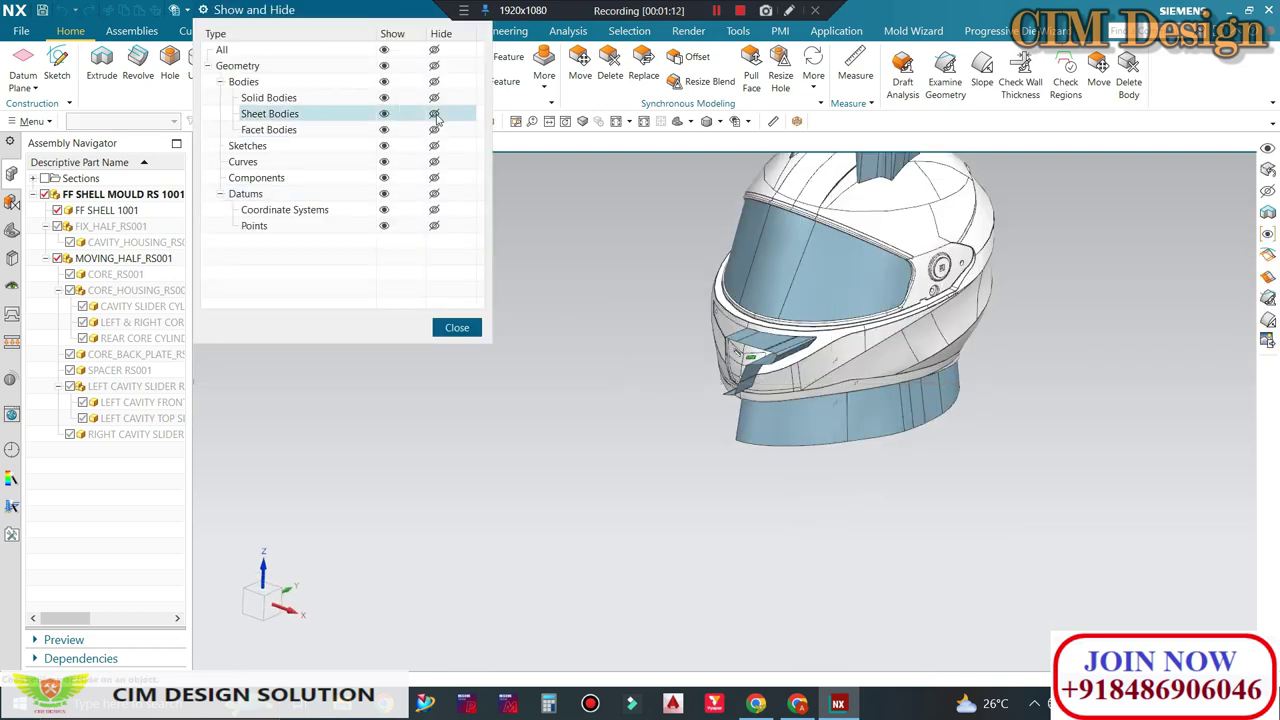
click(434, 114)
click(456, 328)
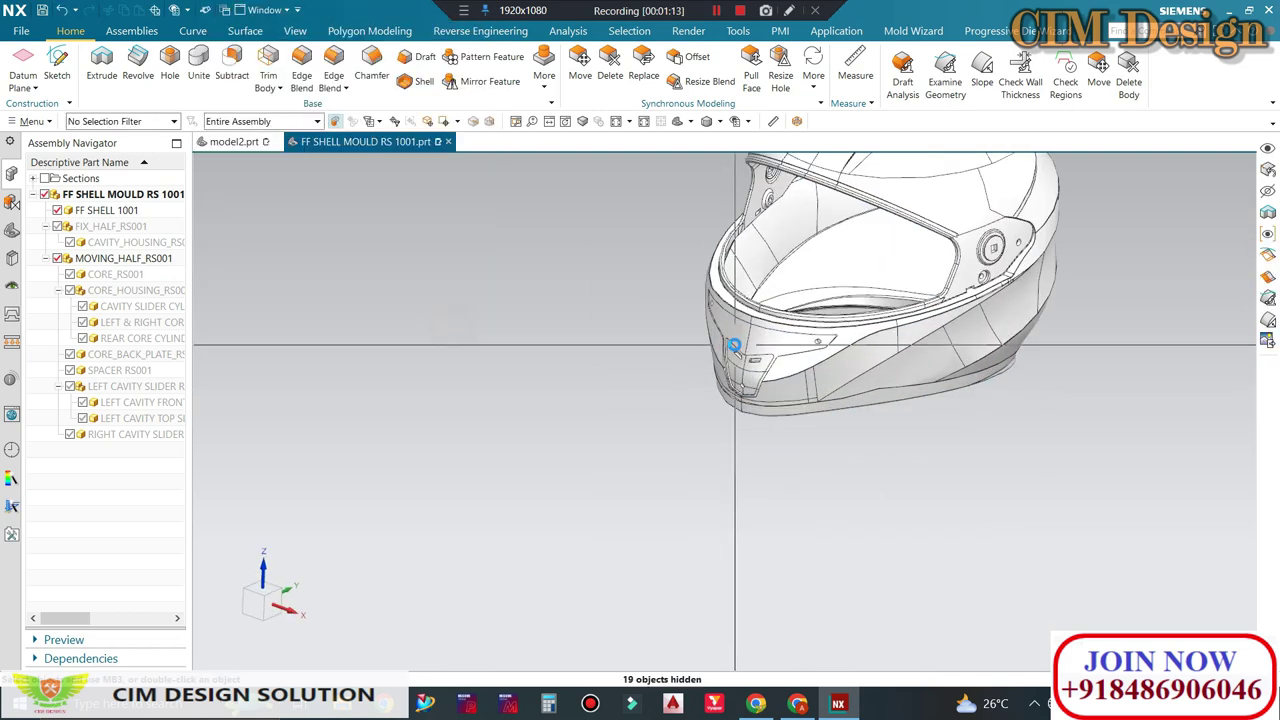
scroll(740, 354, up, 2)
scroll(766, 297, up, 2)
scroll(616, 260, up, 2)
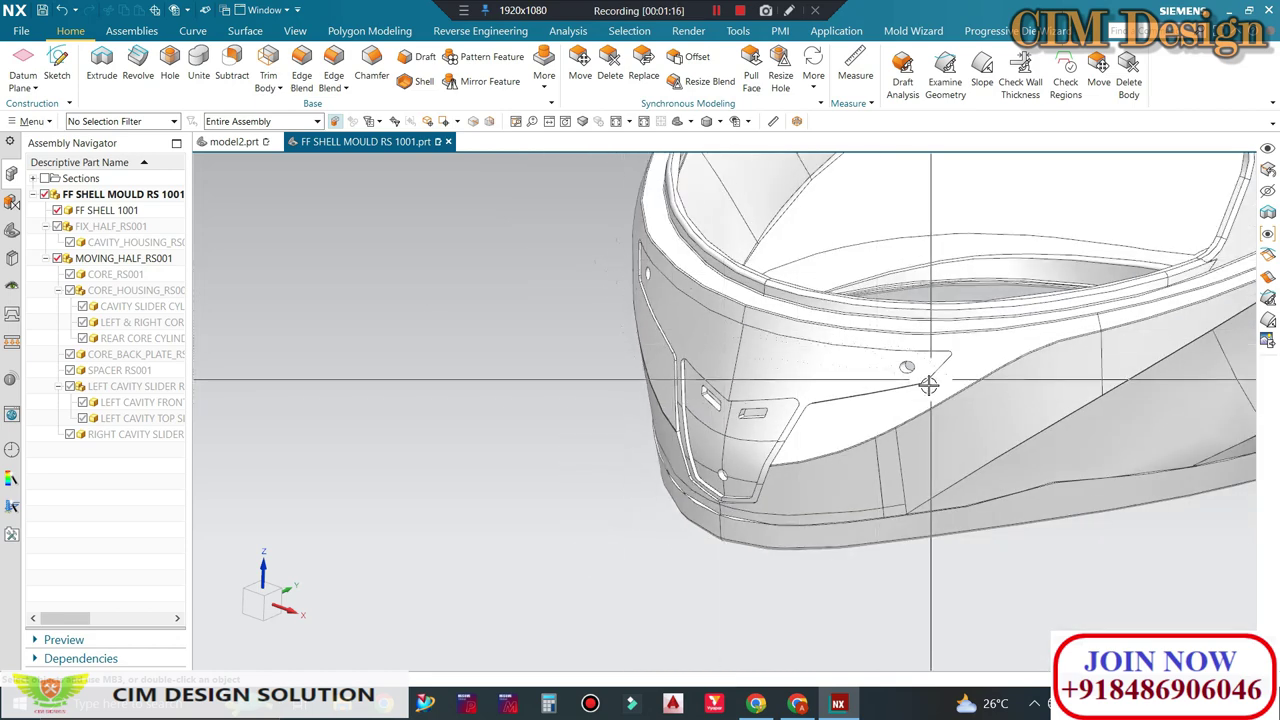
scroll(667, 417, down, 3)
scroll(709, 334, down, 2)
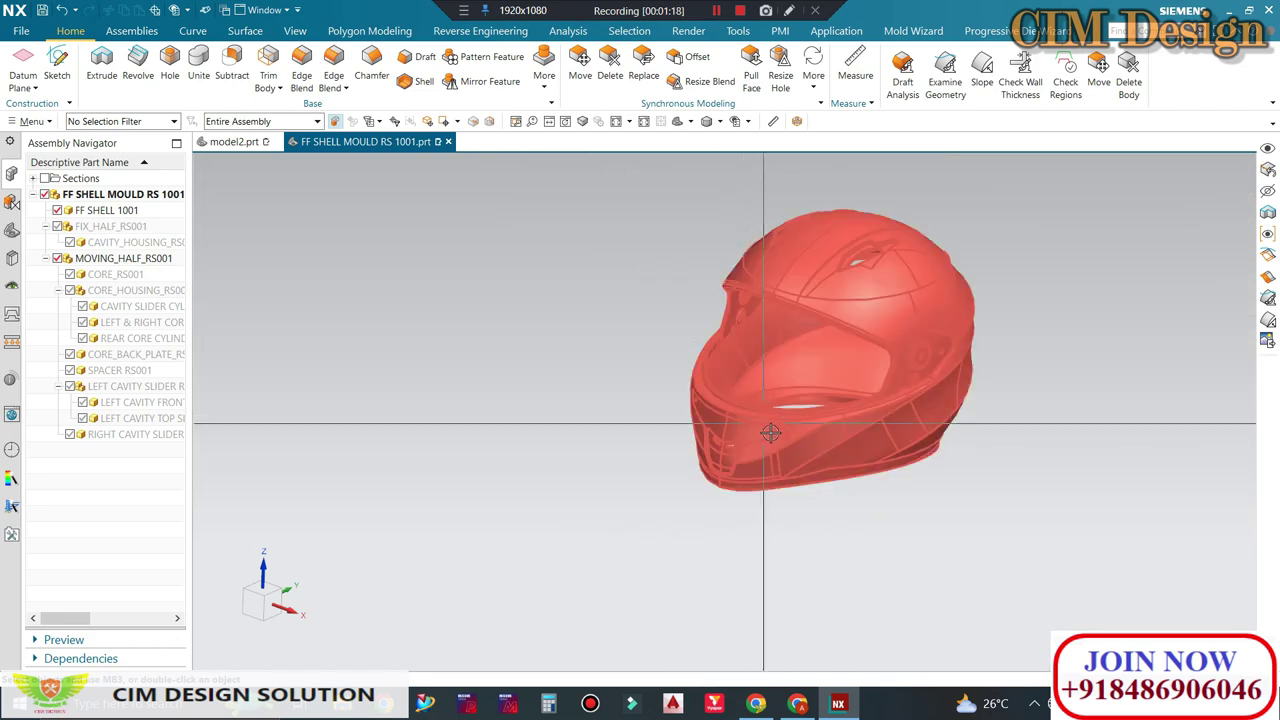
scroll(680, 452, up, 5)
scroll(680, 452, down, 2)
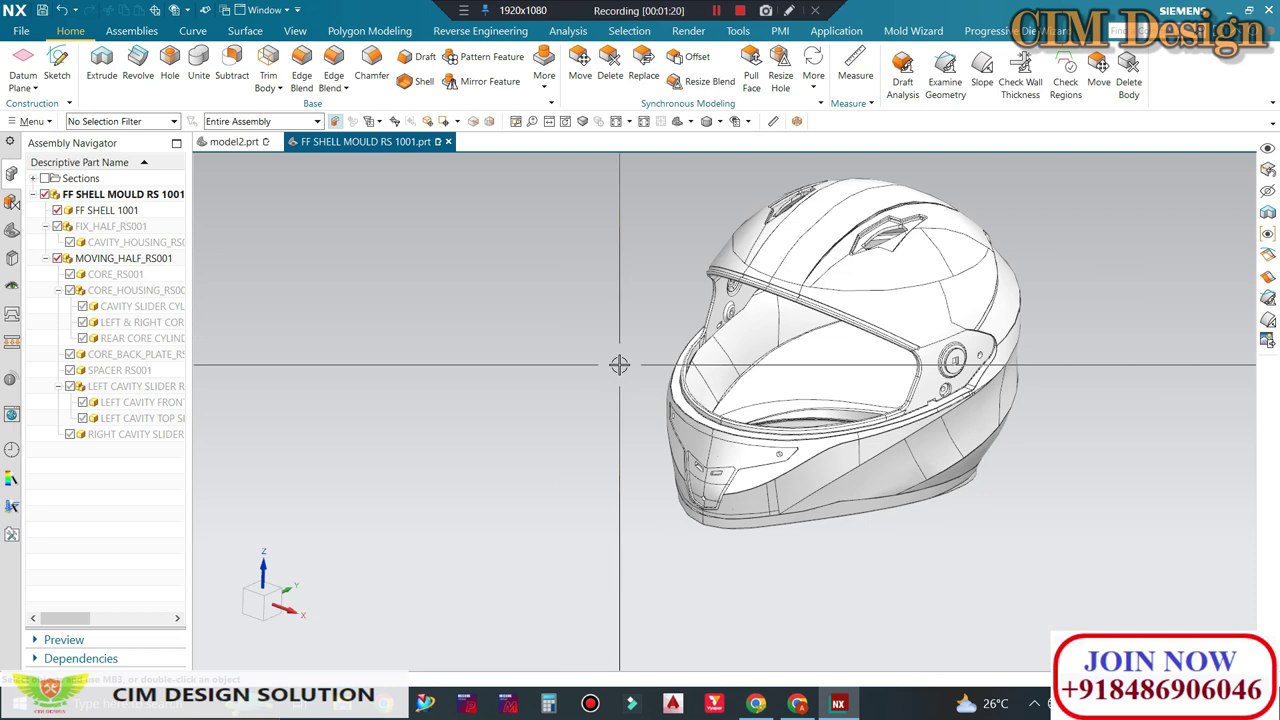
Step: Orbit and zoom the isolated helmet shell to a side view
middle_drag(934, 311, 900, 330)
scroll(900, 330, up, 3)
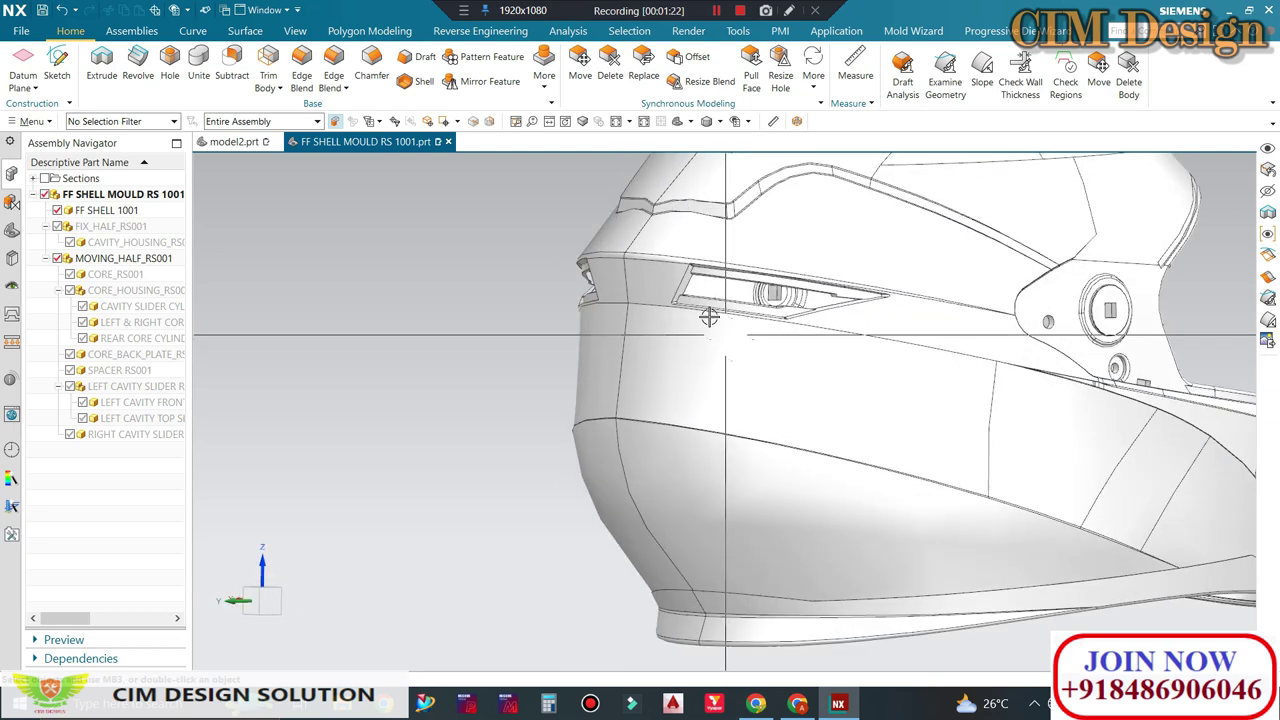
scroll(786, 265, up, 2)
scroll(701, 328, down, 1)
scroll(790, 334, down, 2)
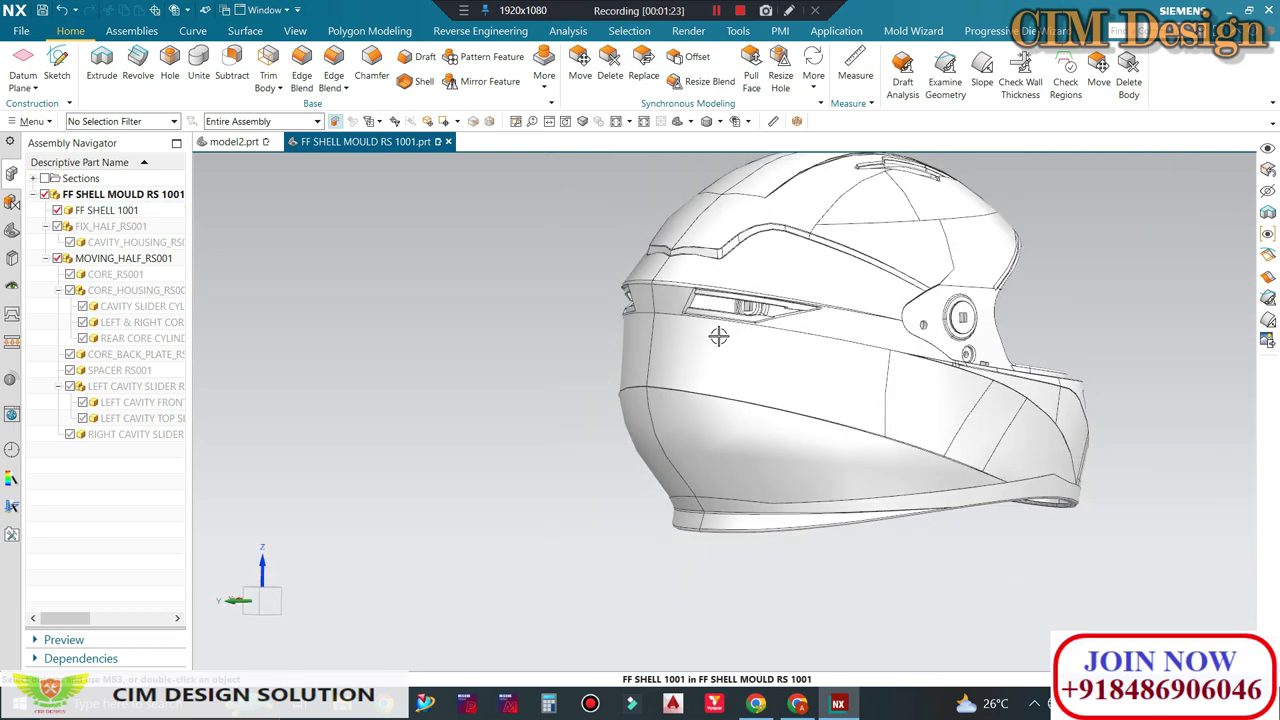
mouse_move(800, 334)
middle_down()
mouse_move(814, 371)
mouse_move(857, 398)
mouse_move(720, 390)
middle_up()
Step: Return to model2.prt and orbit the green helmet to front and three-quarter views
click(233, 141)
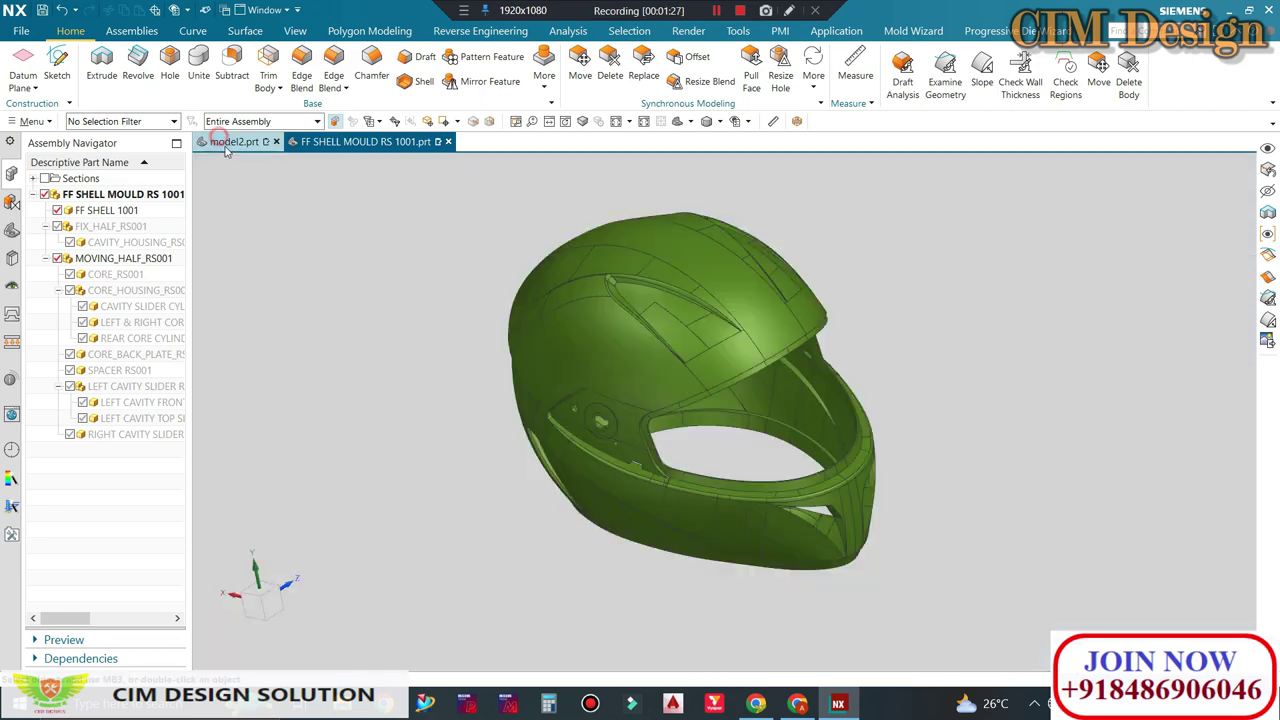
mouse_move(1110, 357)
middle_down()
mouse_move(951, 347)
mouse_move(891, 363)
mouse_move(895, 376)
middle_up()
middle_drag(912, 325, 915, 342)
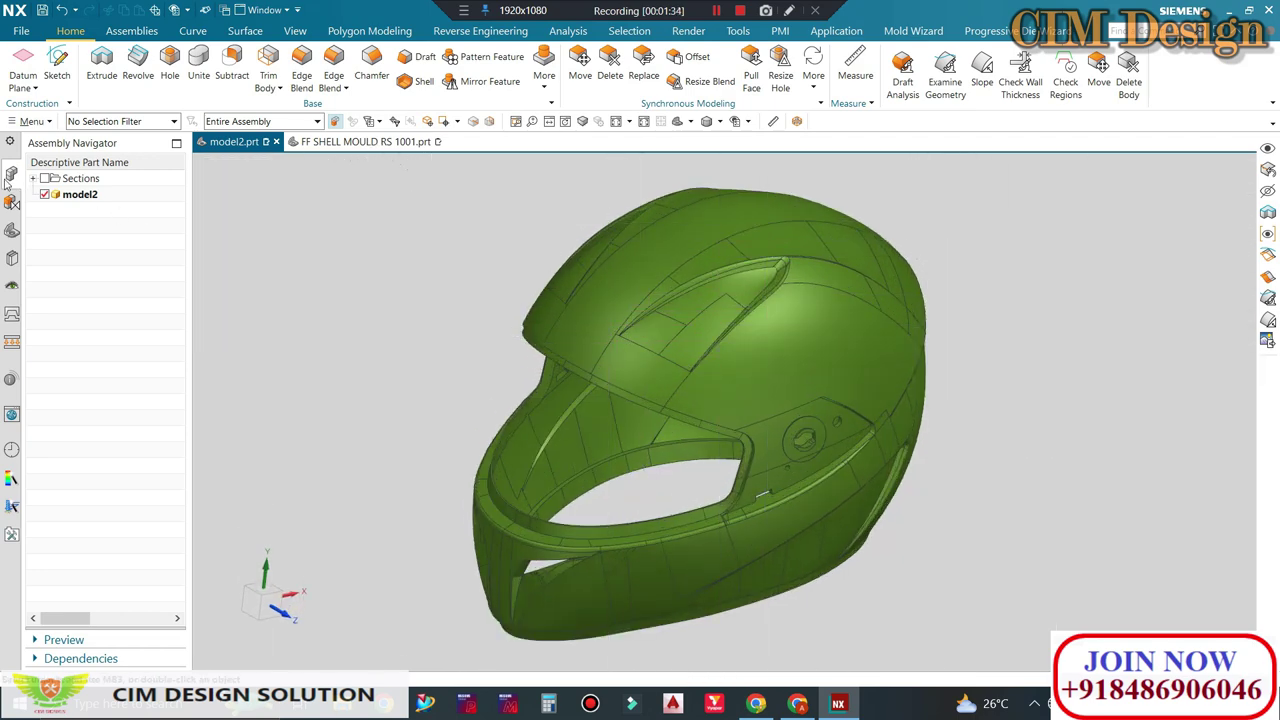
middle_drag(752, 313, 700, 366)
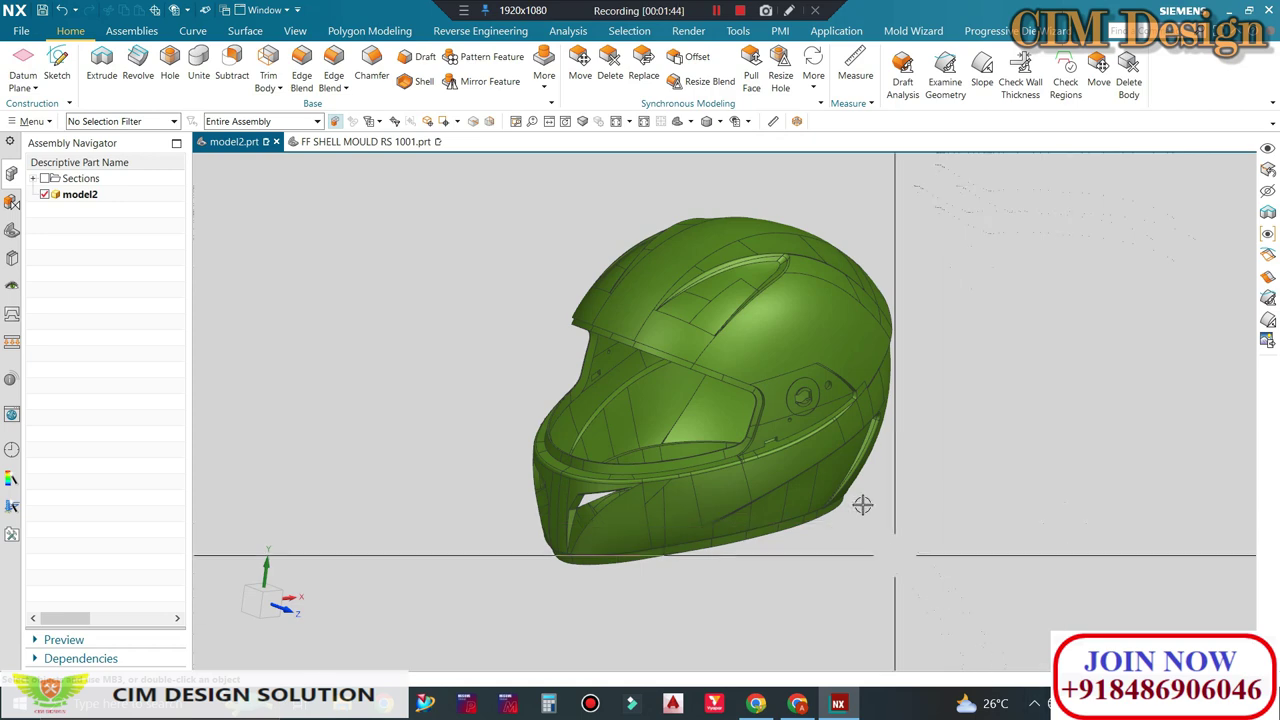
Step: Fit the whole green helmet in the view (Ctrl+F), then zoom and orbit it
key(ctrl+t)
scroll(870, 350, up, 2)
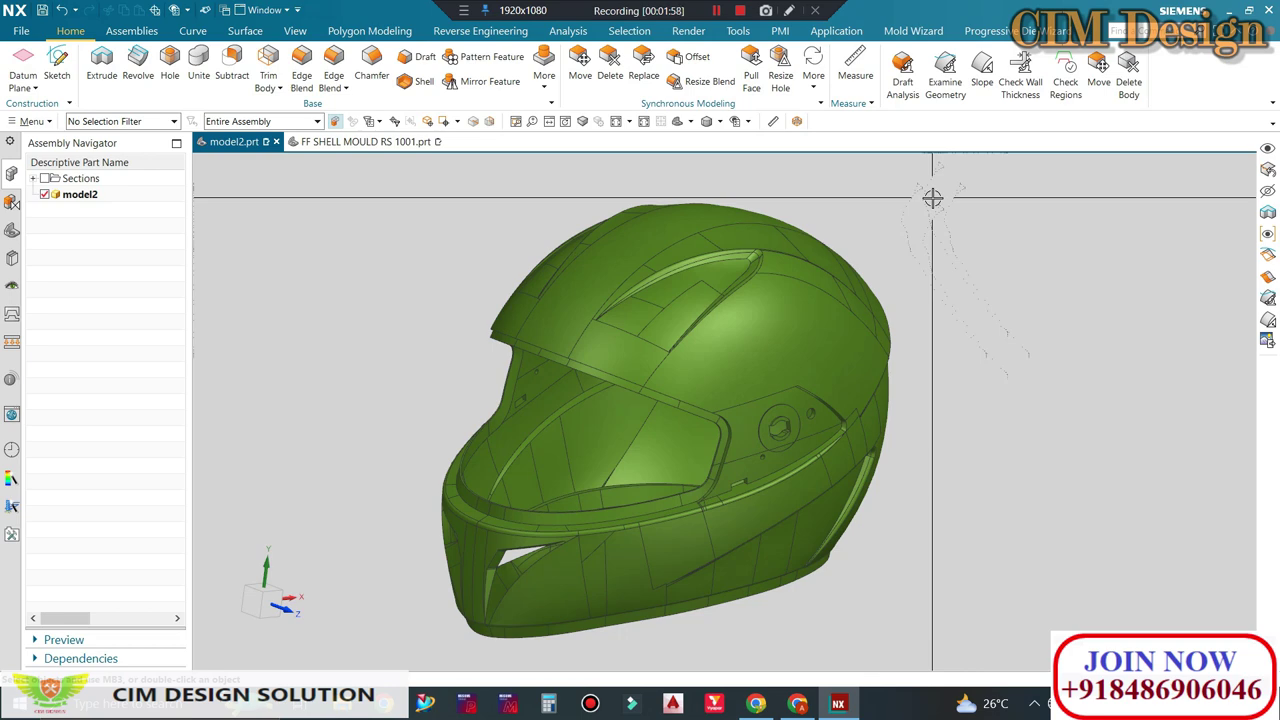
key(ctrl+f)
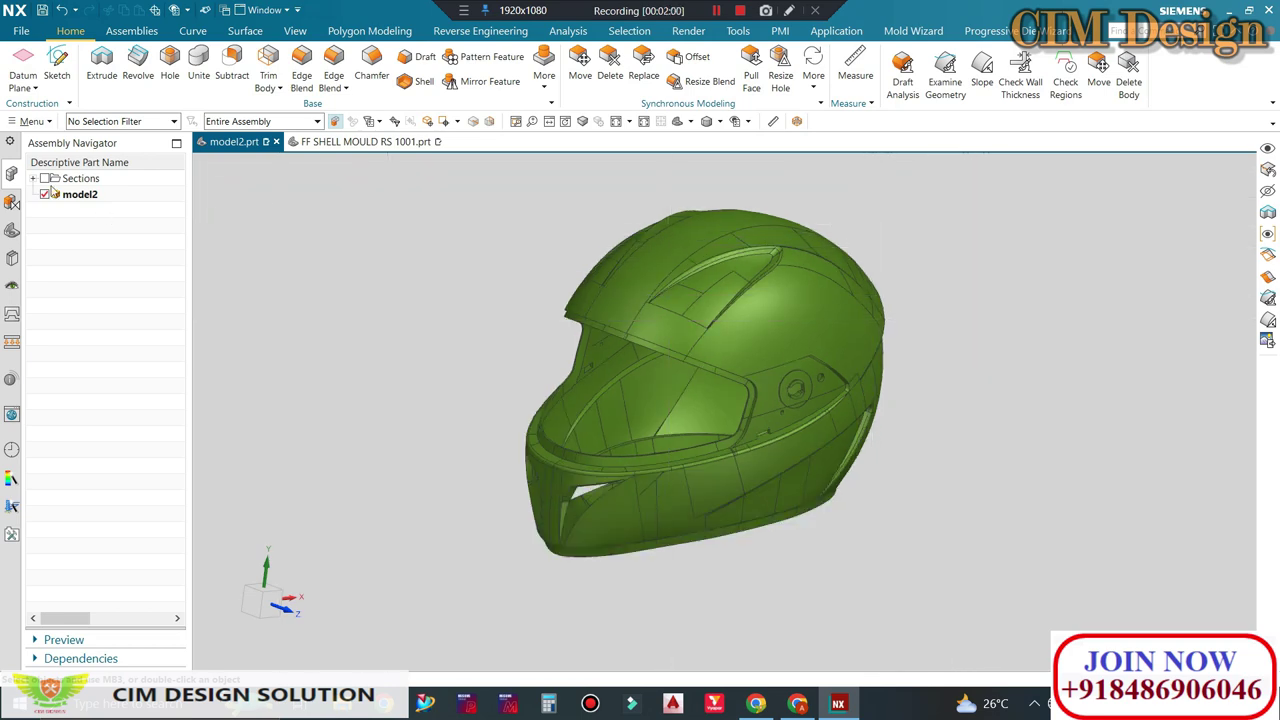
scroll(800, 350, up, 2)
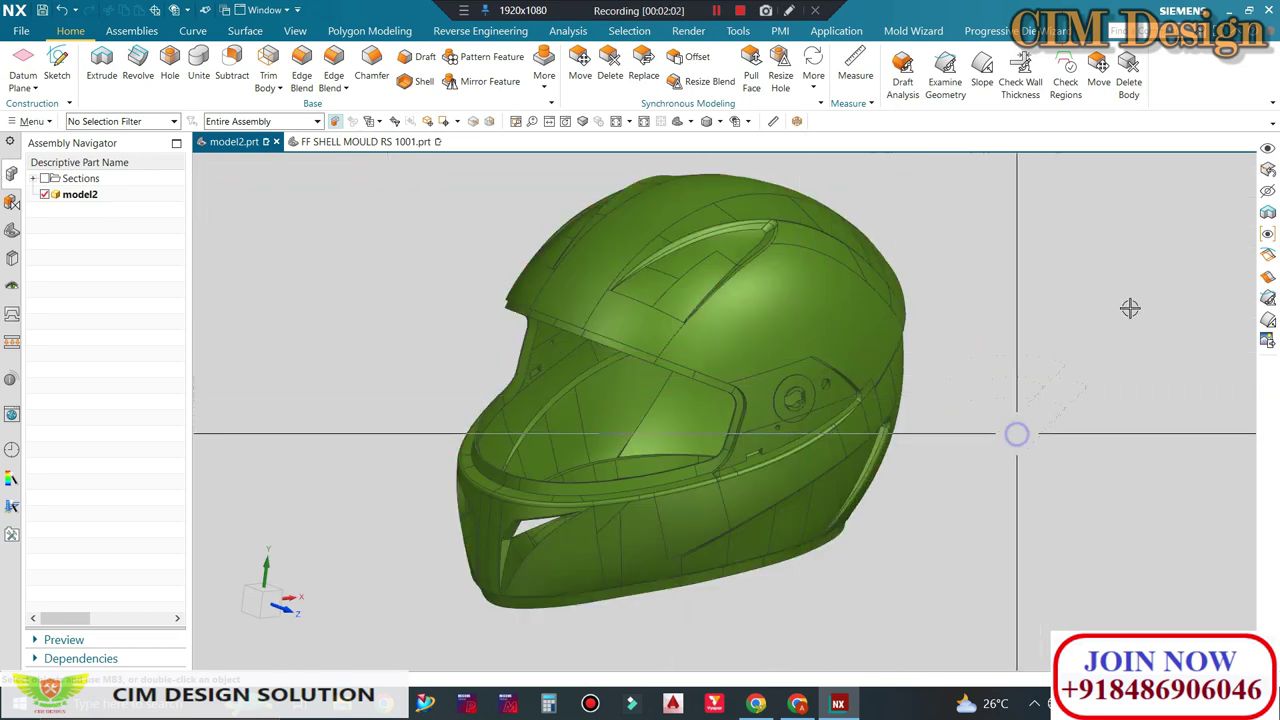
middle_drag(969, 383, 891, 403)
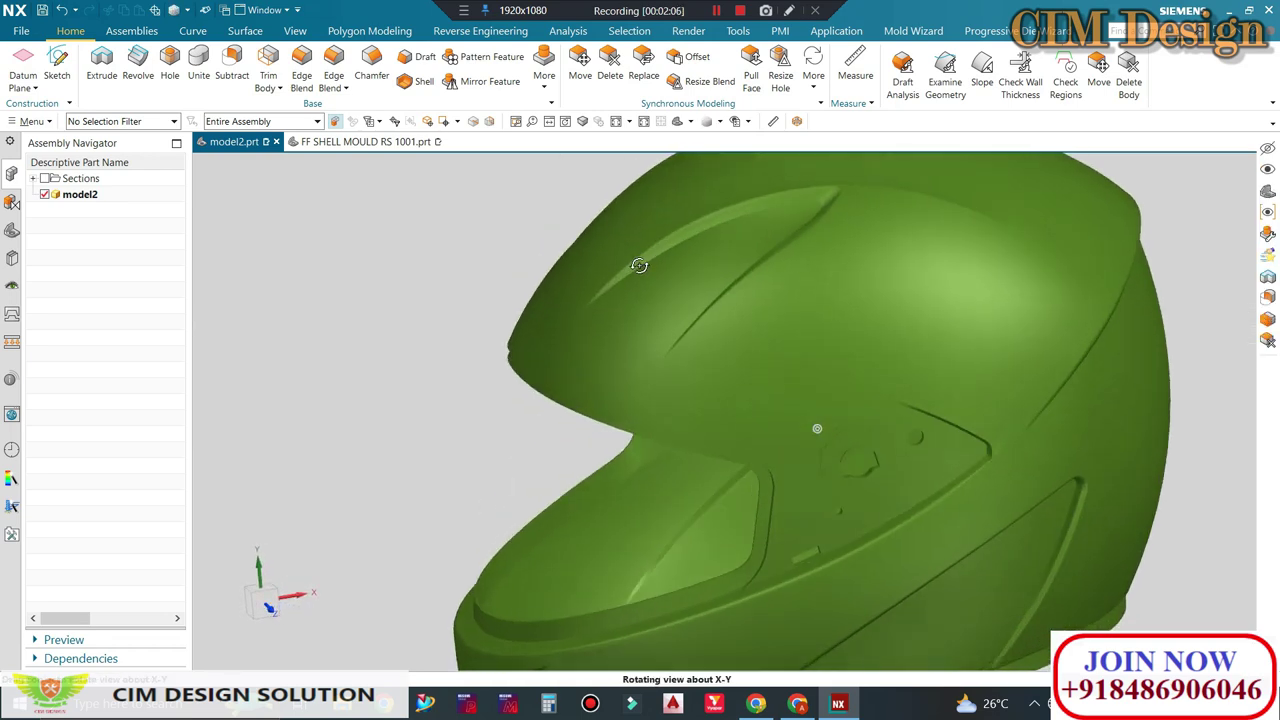
Step: Orbit and zoom the helmet to inspect its visor opening, chin vents and side
mouse_move(891, 403)
middle_down()
mouse_move(718, 317)
mouse_move(718, 280)
middle_up()
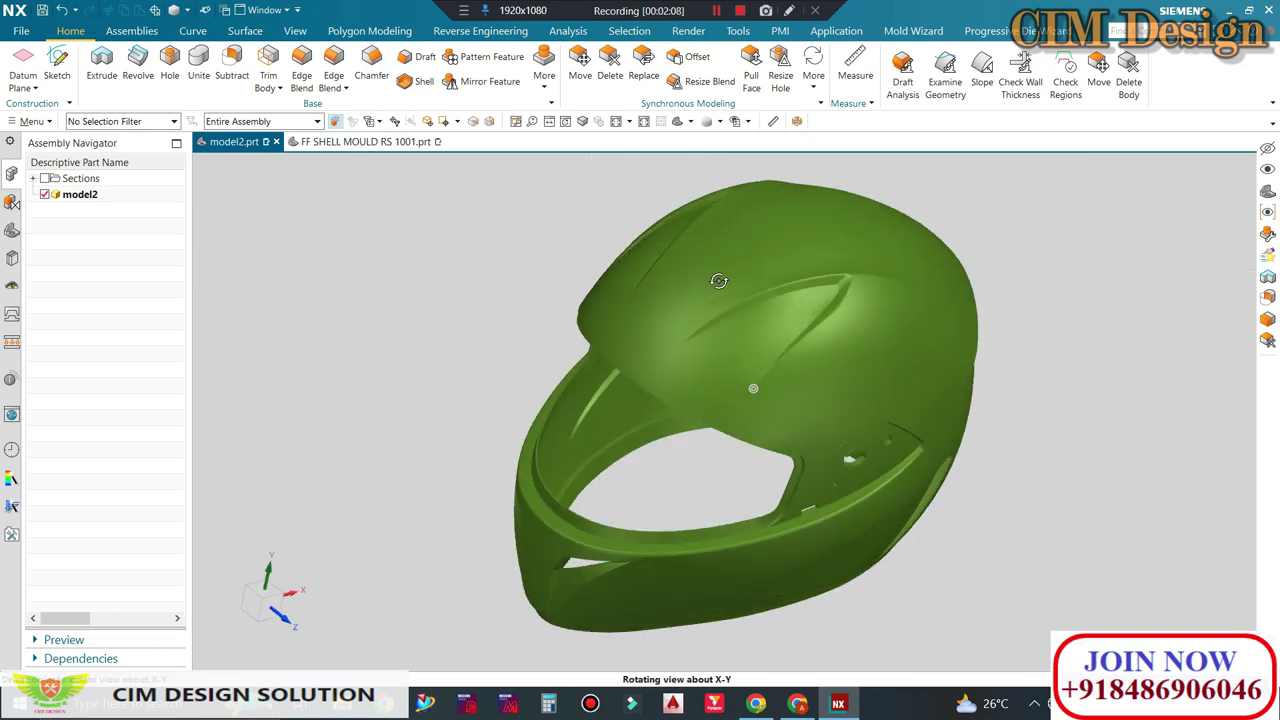
mouse_move(826, 299)
middle_down()
mouse_move(728, 520)
mouse_move(808, 517)
middle_up()
scroll(789, 380, up, 3)
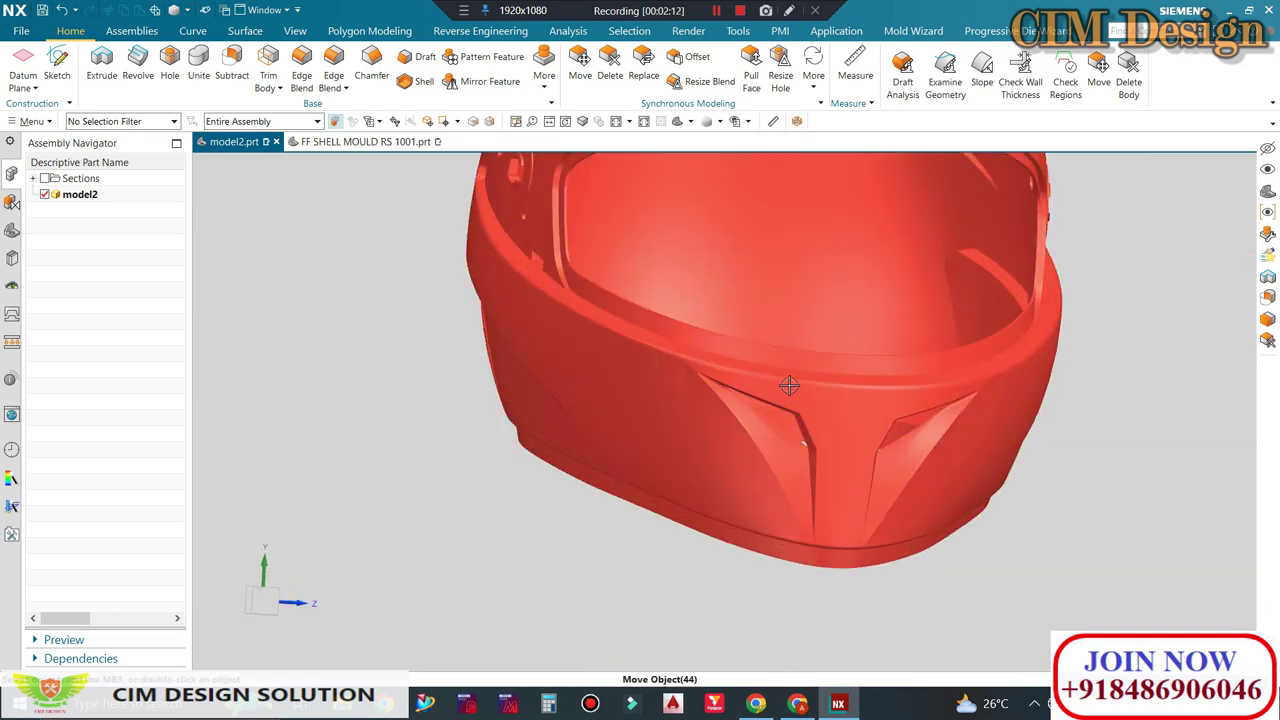
mouse_move(789, 380)
middle_down()
mouse_move(951, 452)
mouse_move(906, 457)
middle_up()
scroll(614, 380, up, 2)
scroll(628, 369, down, 4)
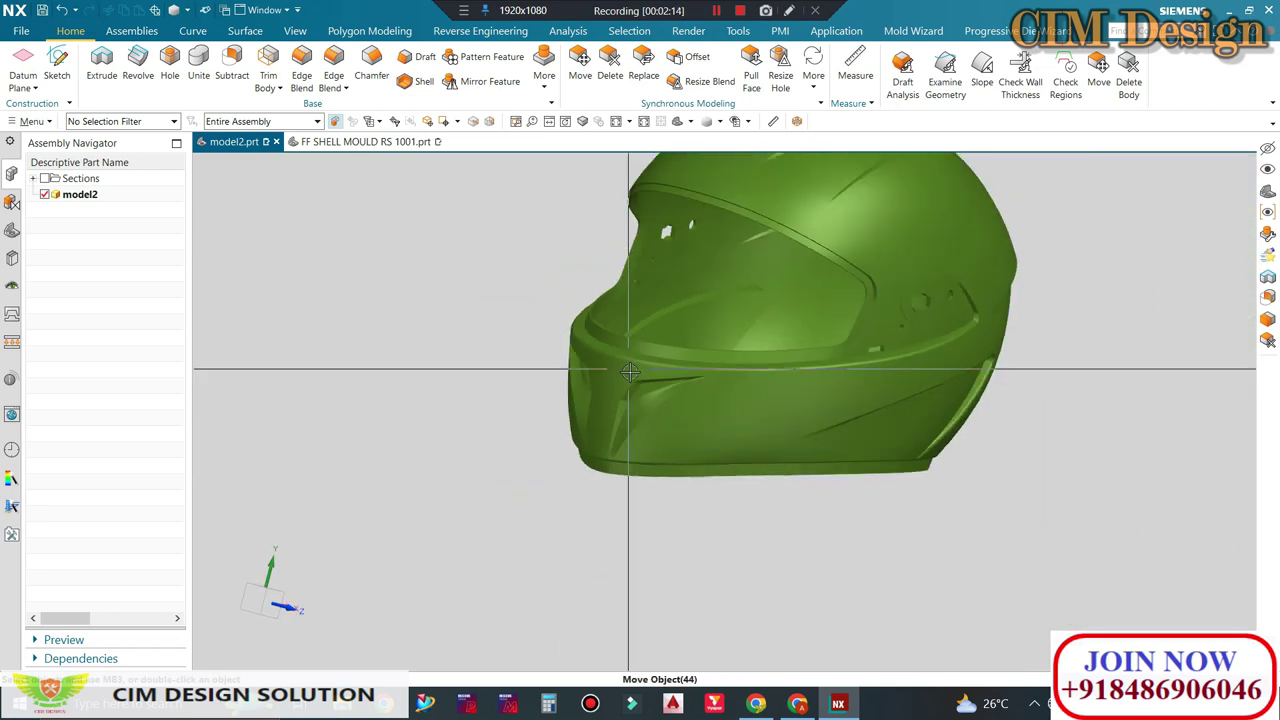
middle_drag(628, 369, 780, 414)
scroll(866, 373, up, 5)
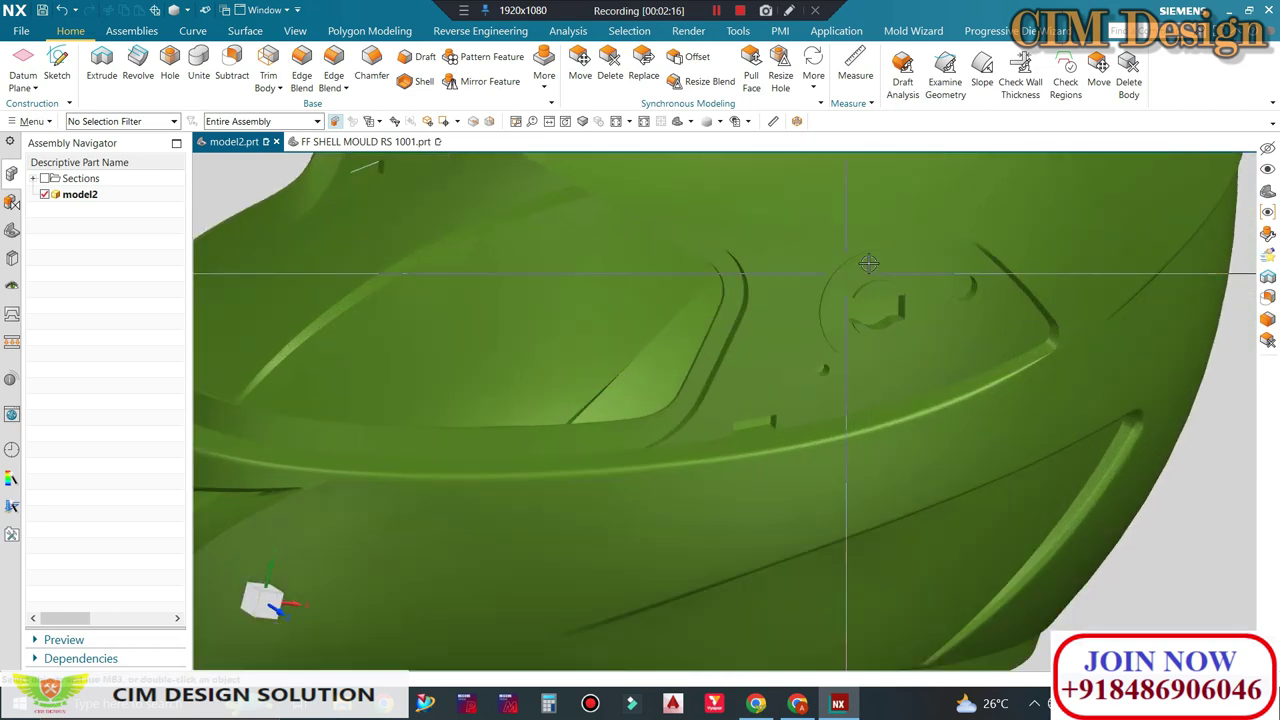
scroll(987, 304, down, 5)
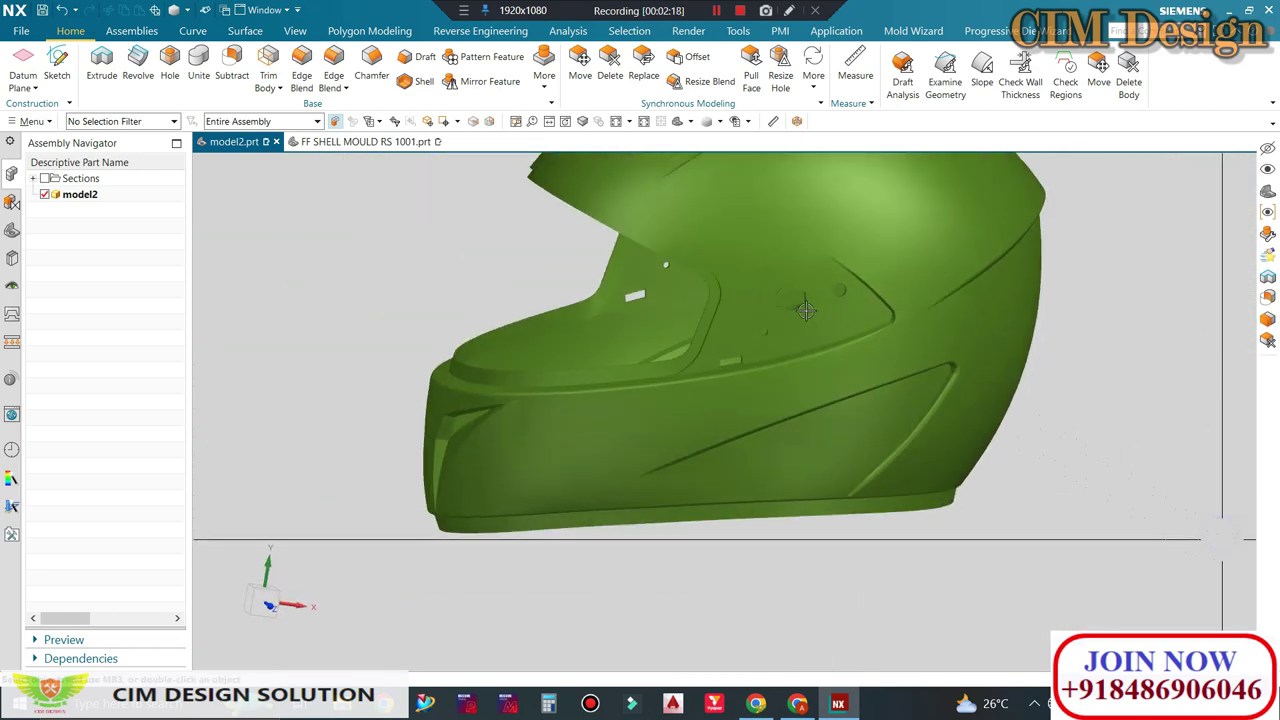
scroll(806, 310, up, 2)
scroll(810, 290, up, 3)
scroll(800, 300, down, 3)
scroll(770, 310, down, 2)
middle_drag(770, 310, 753, 311)
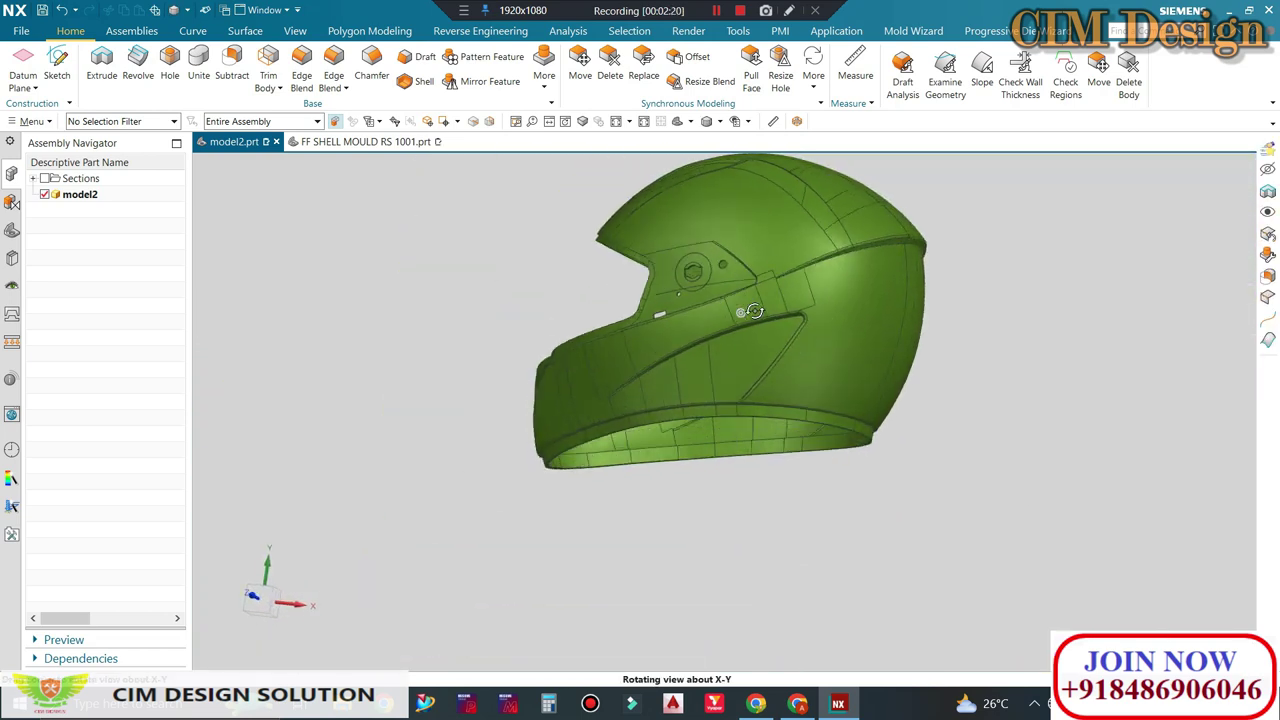
Step: Keep orbiting and zooming to check the helmet's front three-quarter and side views
scroll(691, 349, up, 3)
scroll(830, 381, down, 3)
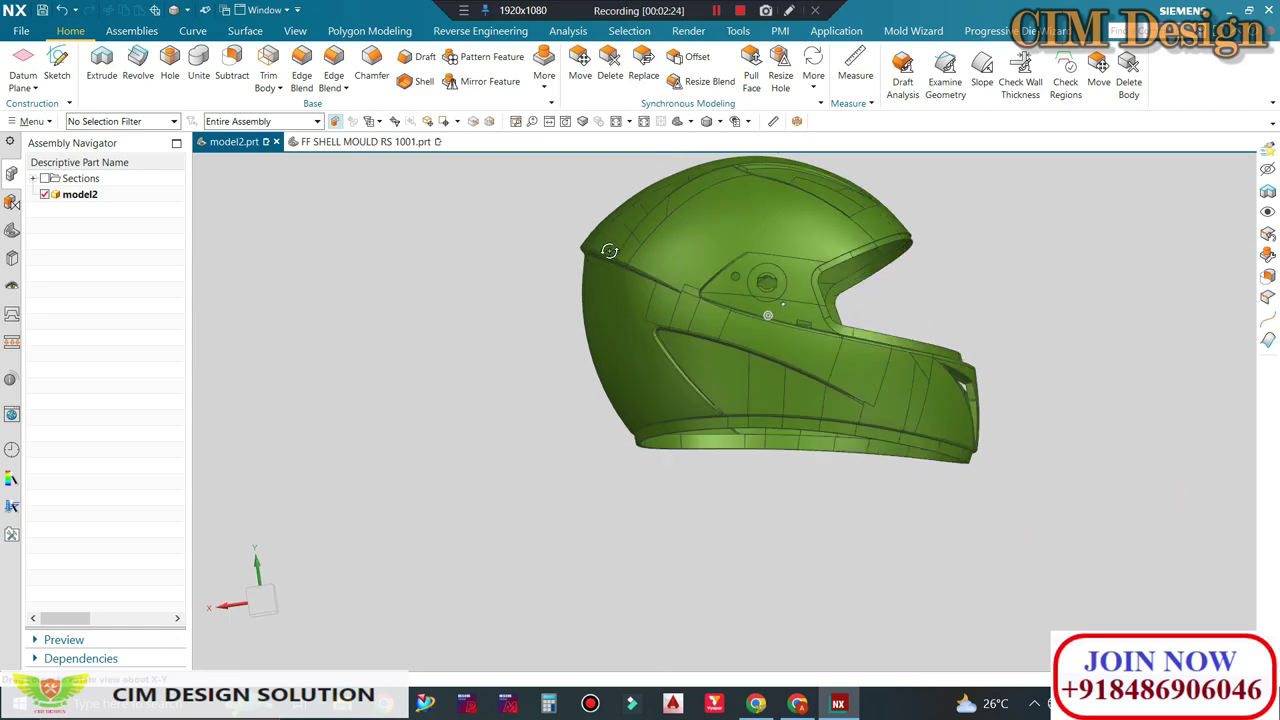
scroll(609, 250, up, 3)
scroll(538, 237, down, 3)
middle_drag(538, 237, 797, 467)
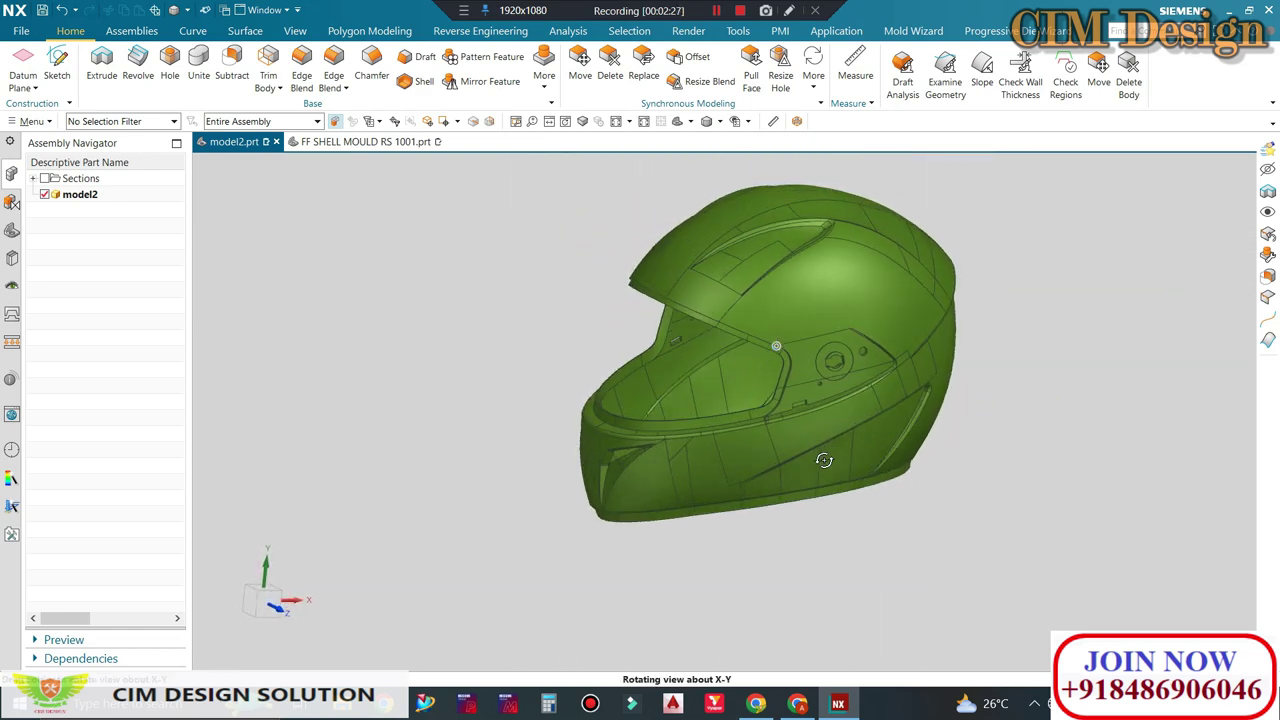
scroll(863, 283, up, 3)
mouse_move(863, 283)
middle_down()
mouse_move(965, 359)
mouse_move(971, 414)
middle_up()
scroll(949, 341, down, 3)
scroll(971, 414, up, 3)
scroll(817, 432, down, 3)
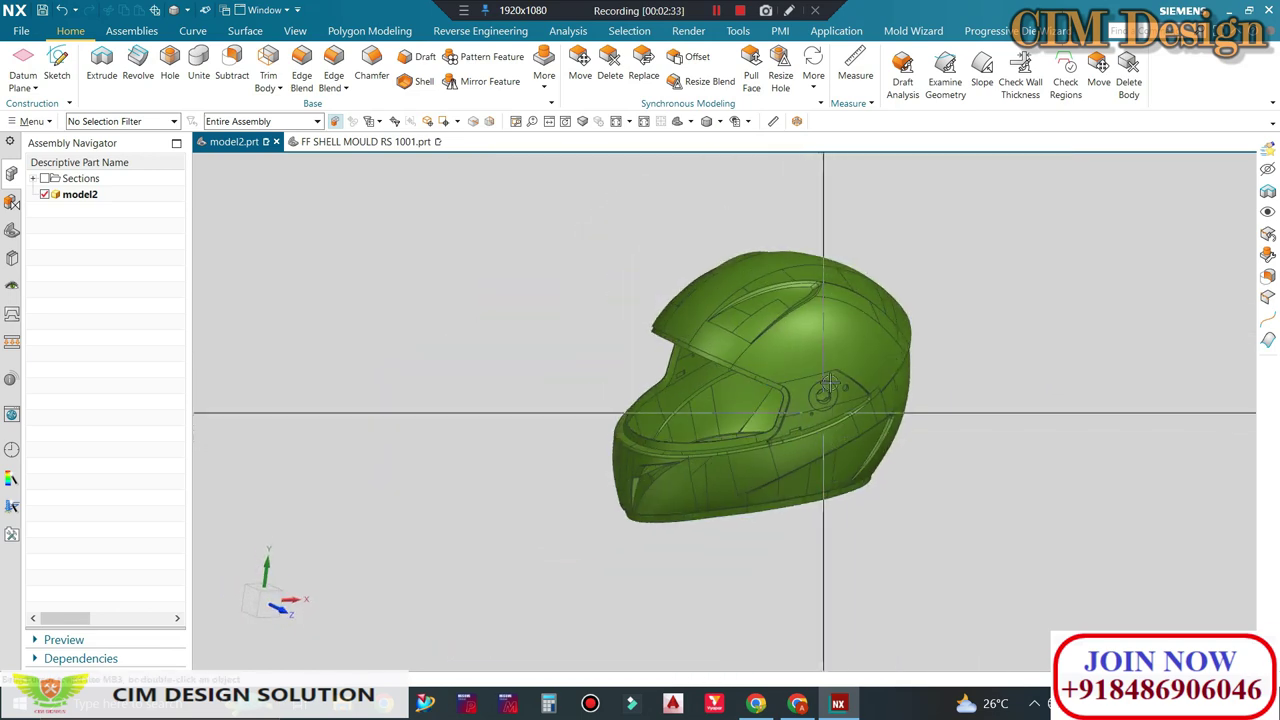
scroll(829, 383, up, 1)
scroll(831, 370, up, 2)
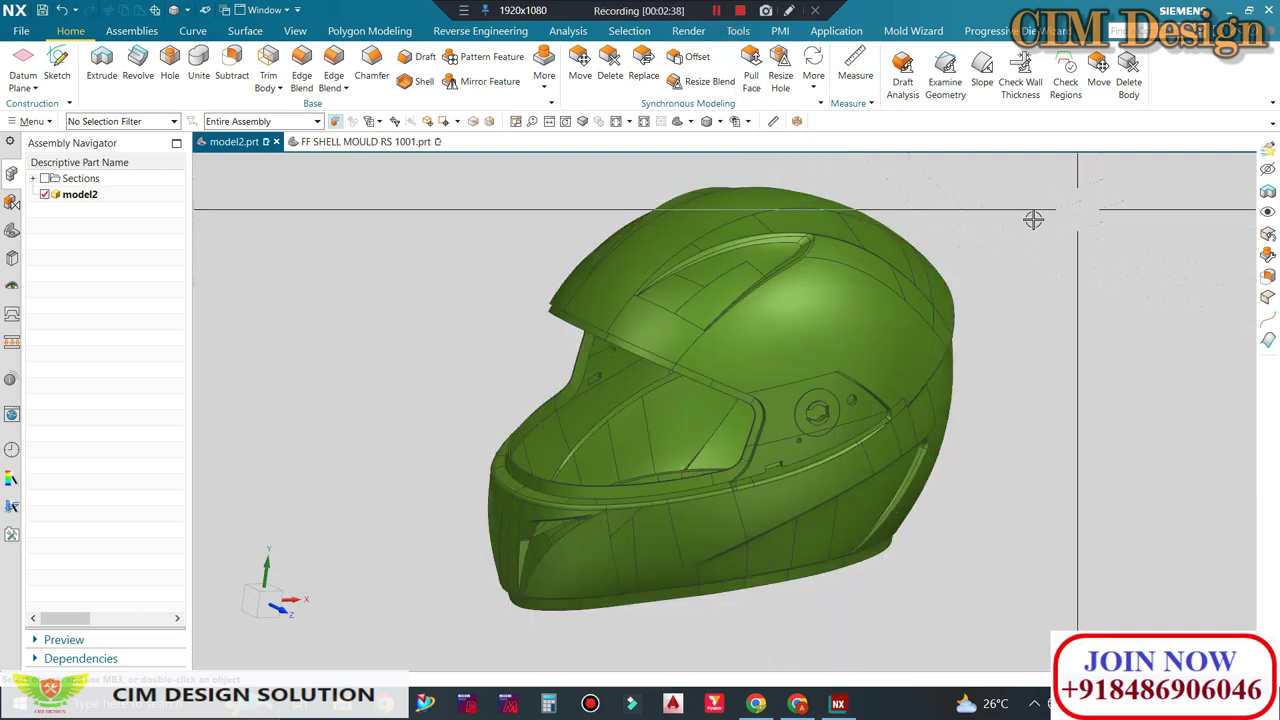
middle_drag(1033, 219, 788, 300)
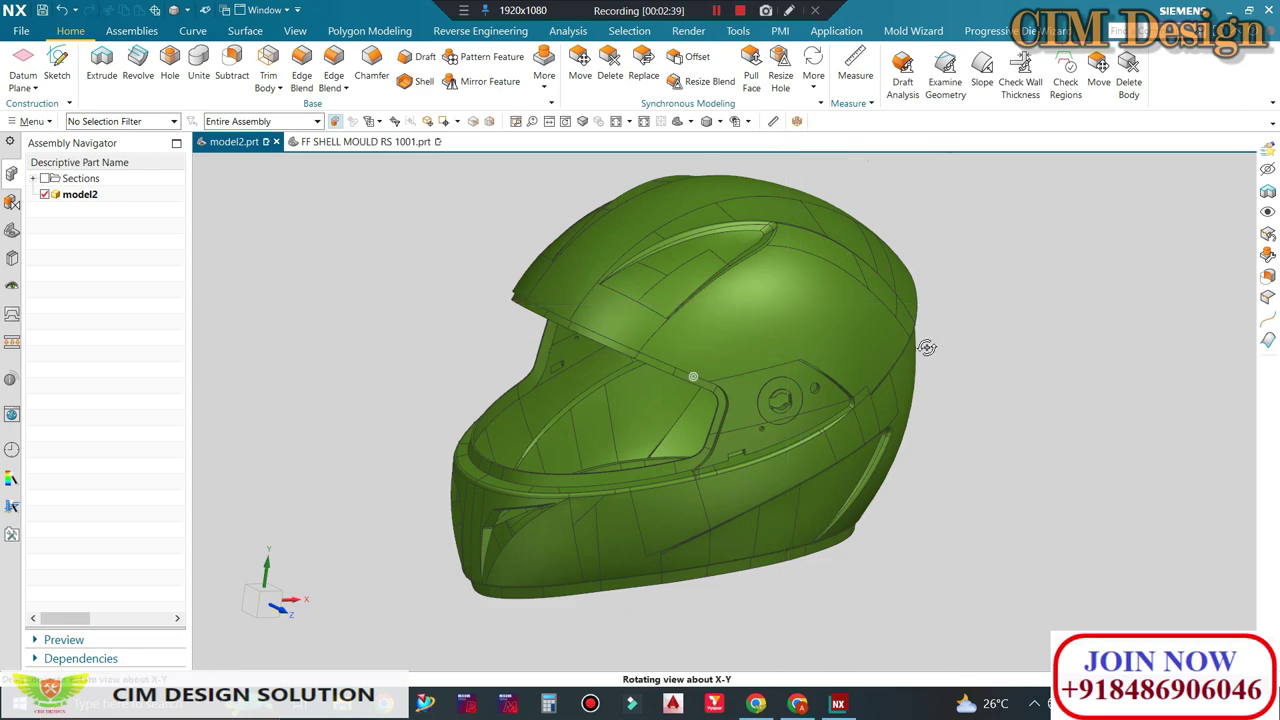
mouse_move(927, 347)
middle_down()
mouse_move(1026, 354)
mouse_move(951, 354)
middle_up()
mouse_move(923, 309)
middle_down()
mouse_move(923, 297)
mouse_move(960, 328)
middle_up()
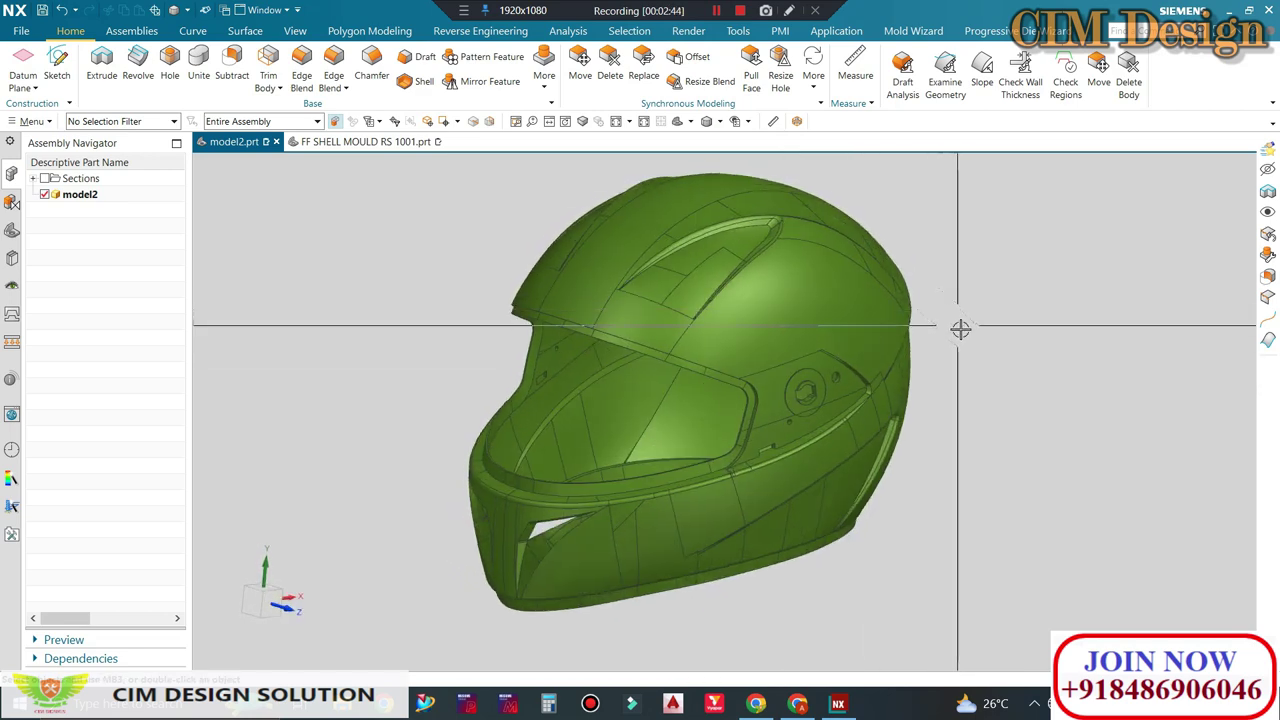
scroll(960, 328, down, 1)
Step: Preview a slope analysis on all 536 helmet faces, orbiting to inspect the fringe colours
click(982, 68)
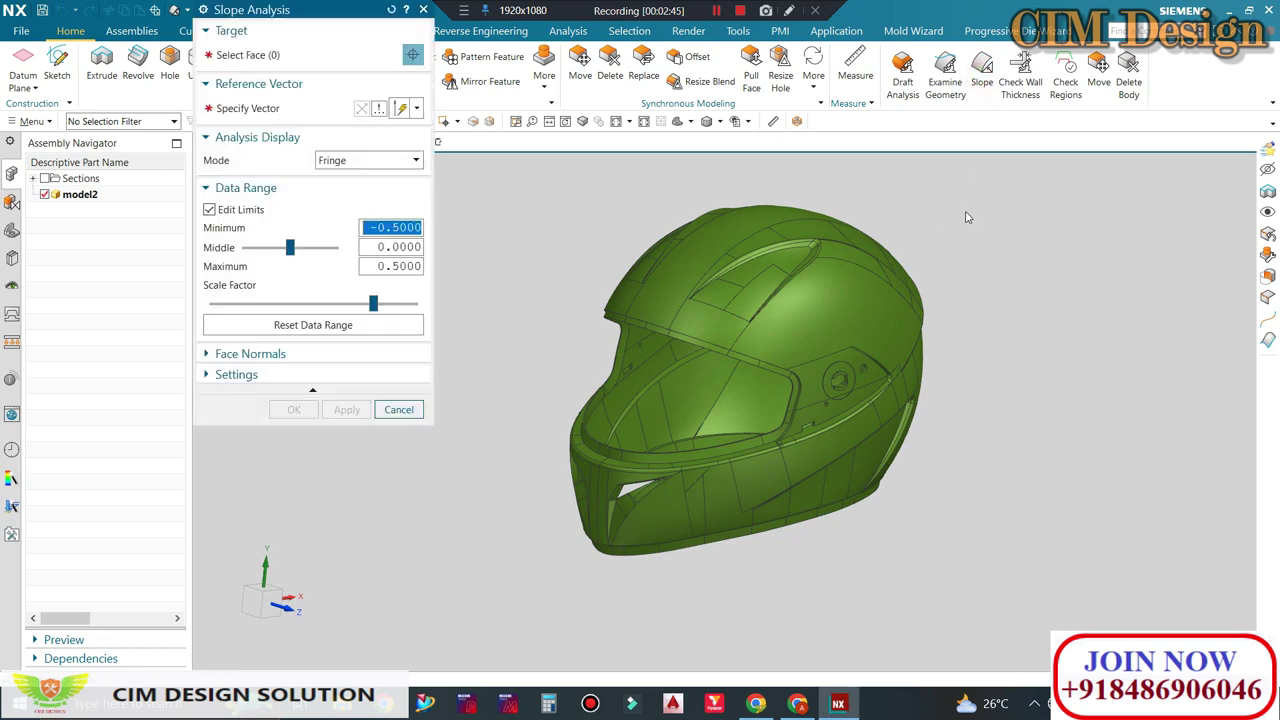
mouse_move(987, 196)
mouse_down()
mouse_move(549, 603)
mouse_move(522, 607)
mouse_up()
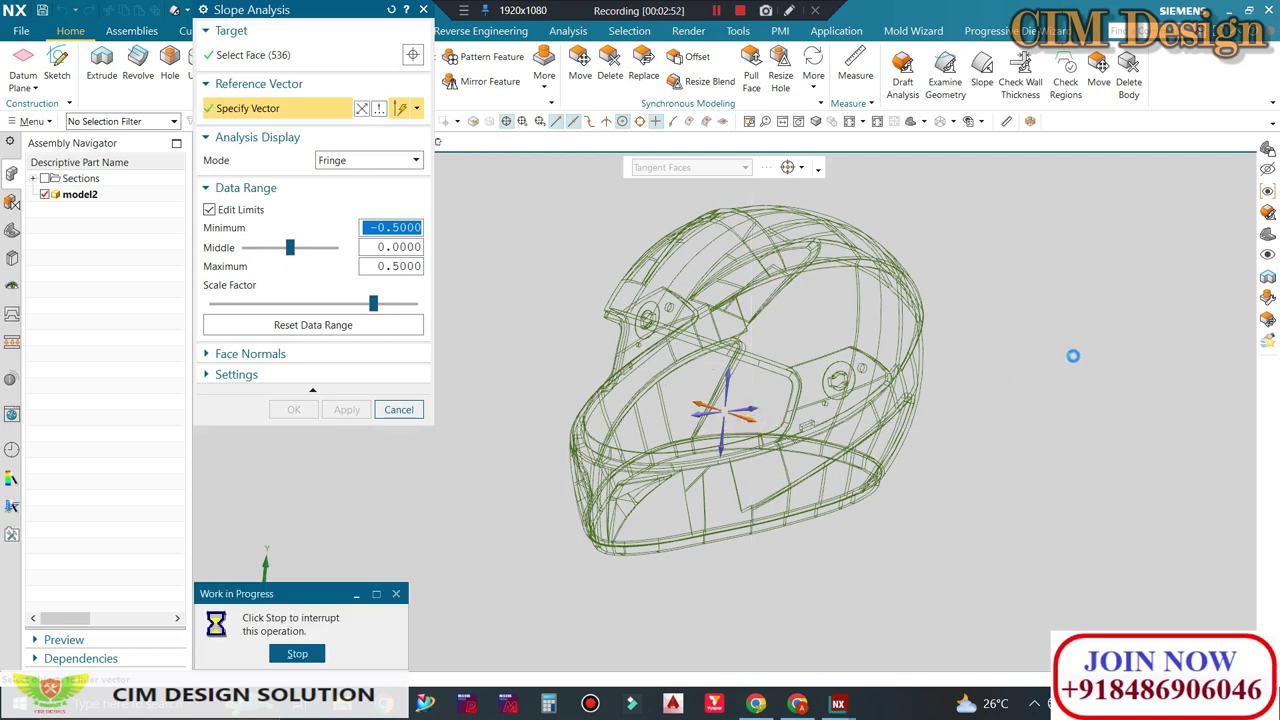
middle_drag(988, 432, 994, 437)
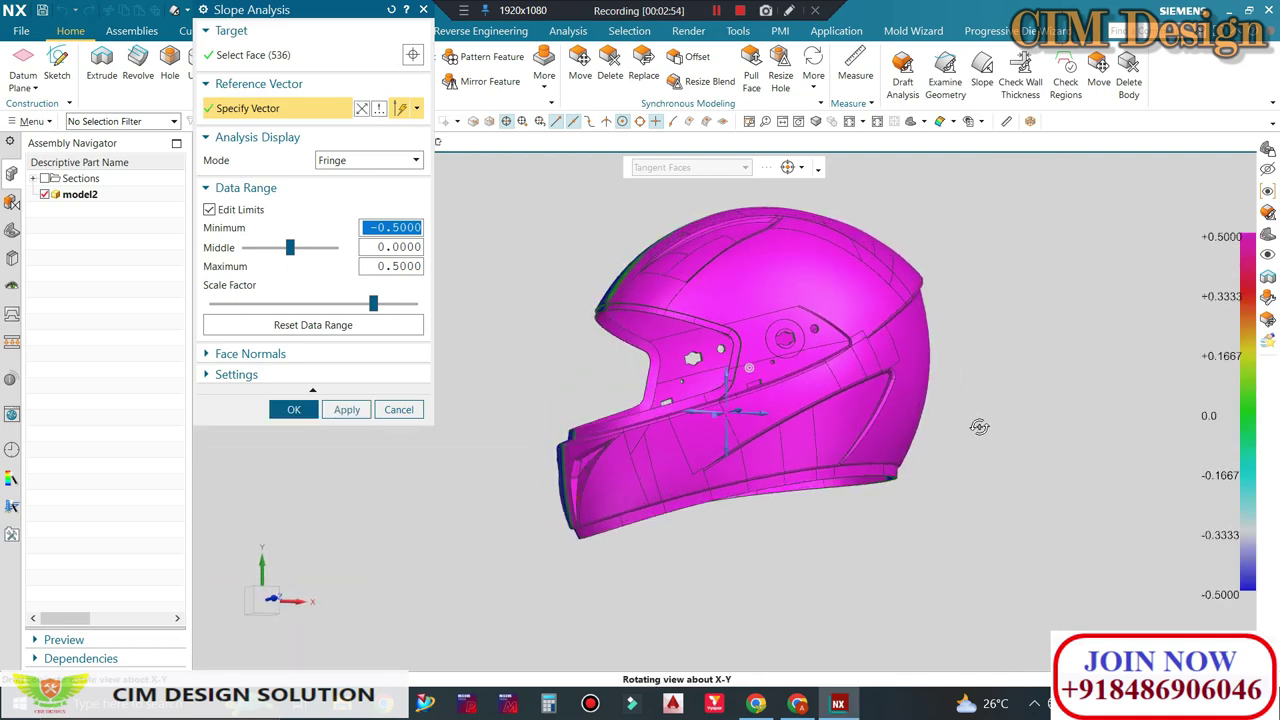
scroll(874, 340, up, 5)
scroll(874, 340, down, 5)
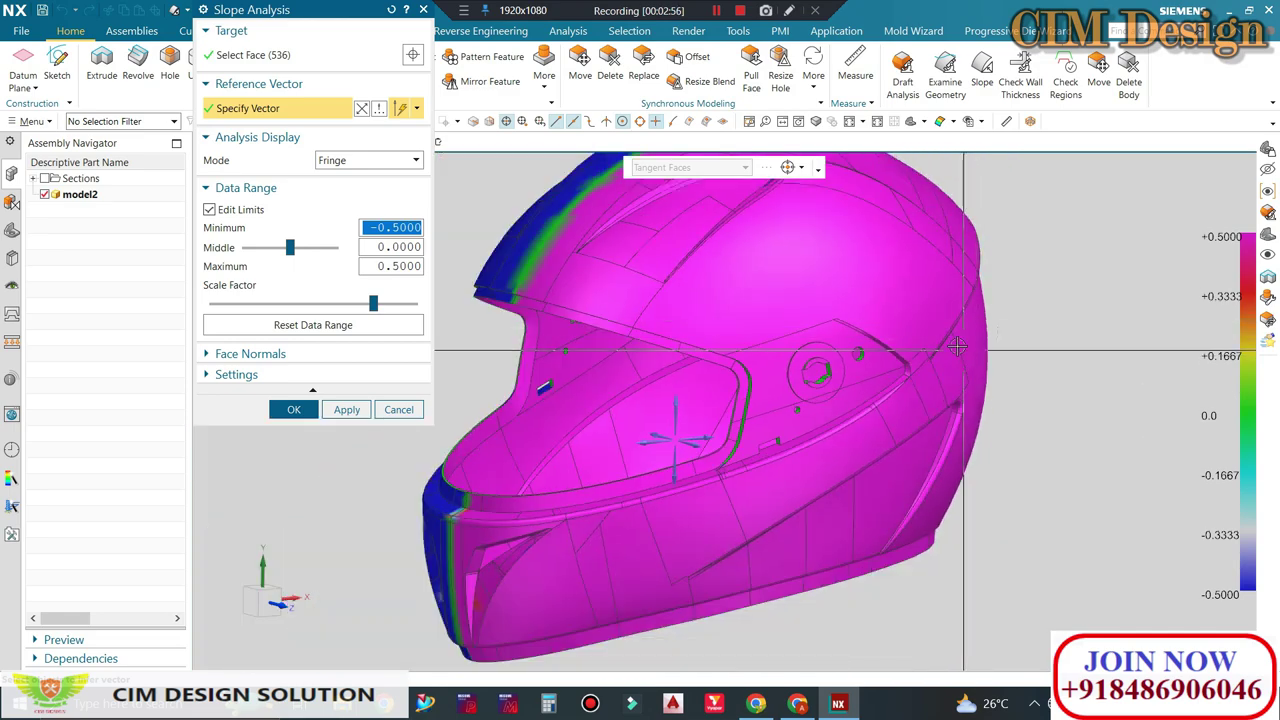
middle_drag(874, 340, 960, 347)
scroll(737, 466, down, 3)
middle_drag(737, 466, 726, 282)
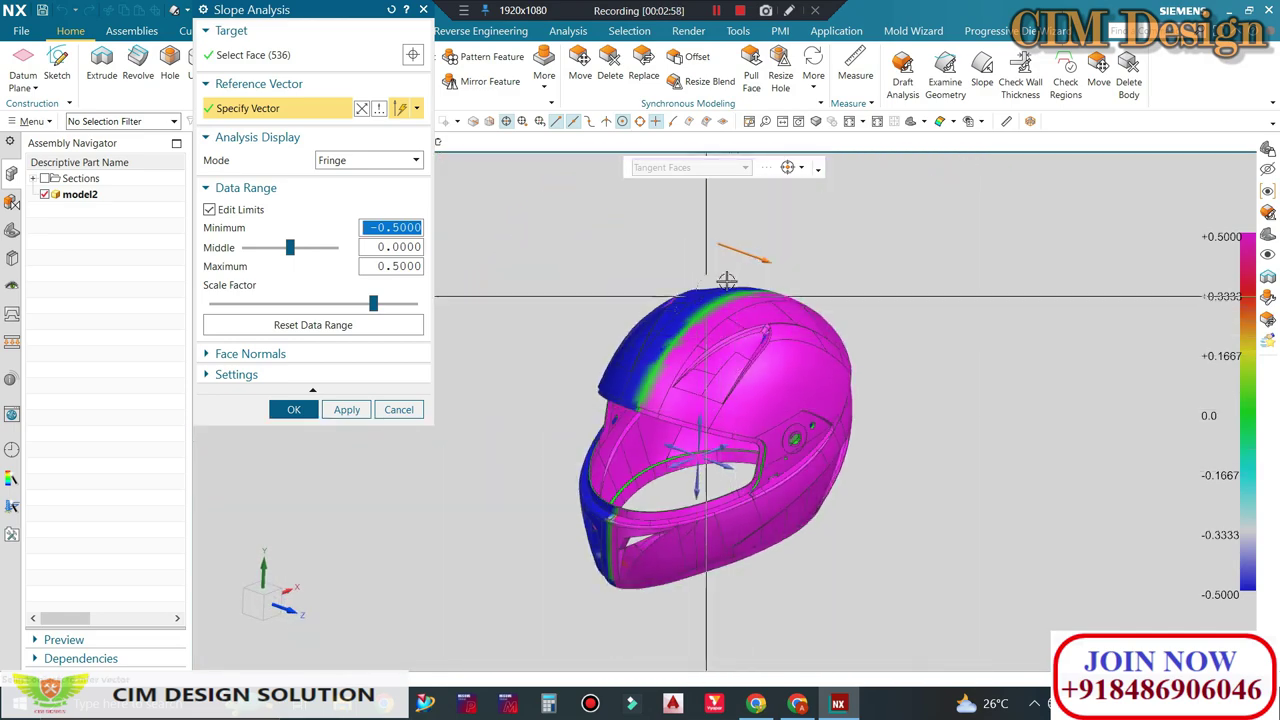
mouse_move(880, 416)
middle_down()
mouse_move(809, 277)
mouse_move(443, 398)
middle_up()
click(398, 410)
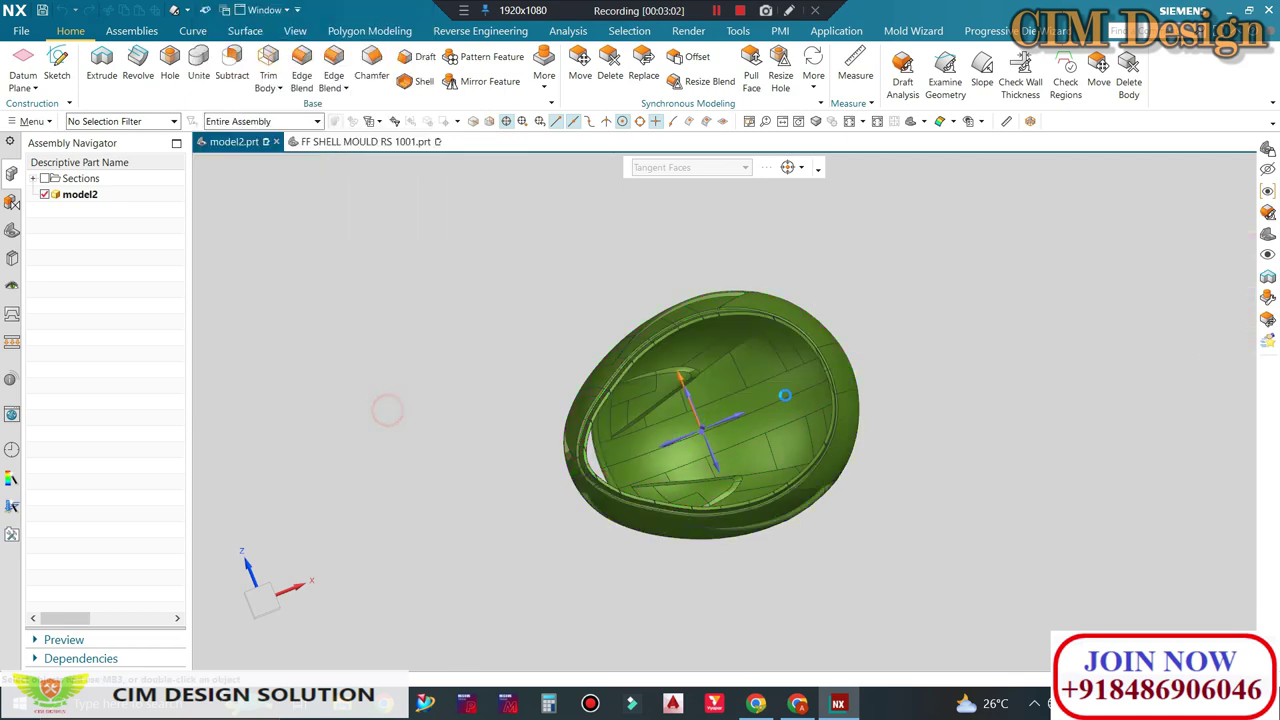
mouse_move(722, 343)
middle_down()
mouse_move(709, 337)
mouse_move(817, 377)
mouse_move(715, 296)
mouse_move(795, 365)
middle_up()
scroll(800, 371, down, 2)
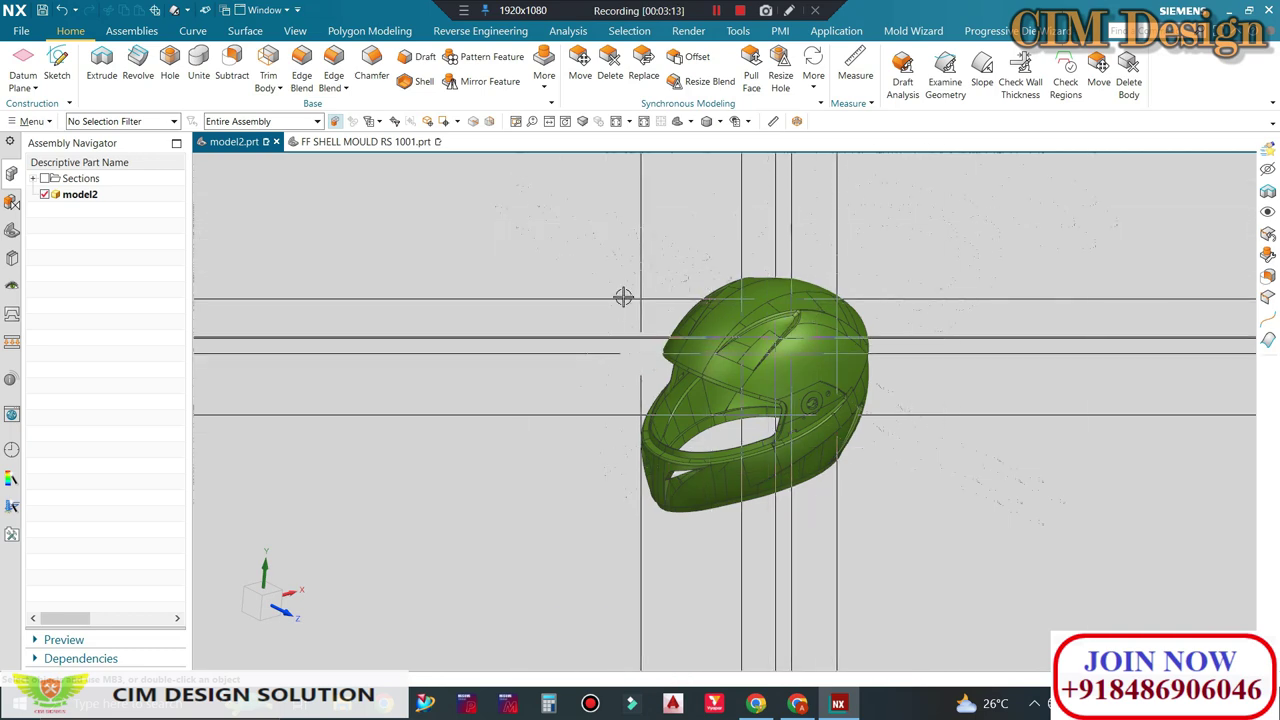
mouse_move(623, 297)
middle_down()
mouse_move(909, 466)
mouse_move(893, 432)
mouse_move(1034, 389)
mouse_move(865, 343)
mouse_move(1004, 319)
middle_up()
mouse_move(978, 434)
middle_down()
mouse_move(808, 417)
mouse_move(791, 337)
mouse_move(1097, 297)
mouse_move(1112, 273)
middle_up()
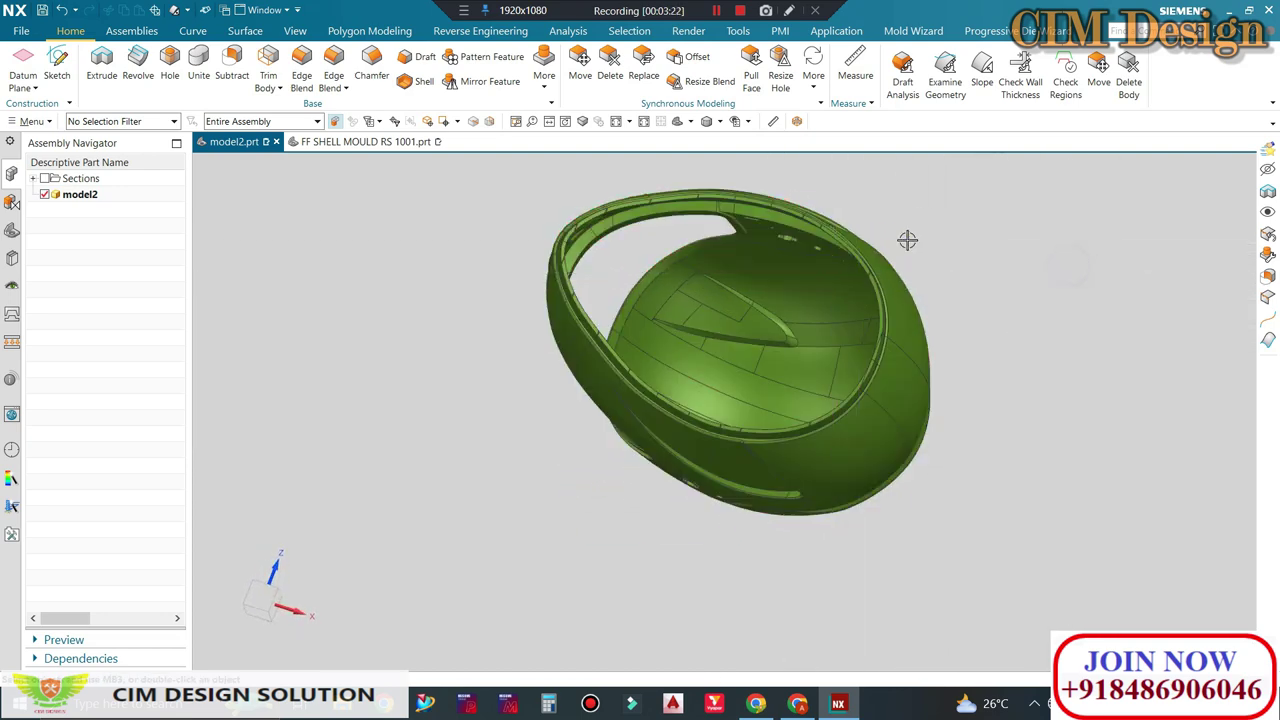
mouse_move(907, 240)
middle_down()
mouse_move(934, 246)
mouse_move(954, 280)
mouse_move(1046, 314)
mouse_move(1012, 292)
mouse_move(1189, 266)
middle_up()
Step: Snap to the front view and section the helmet along the X plane
key(F8)
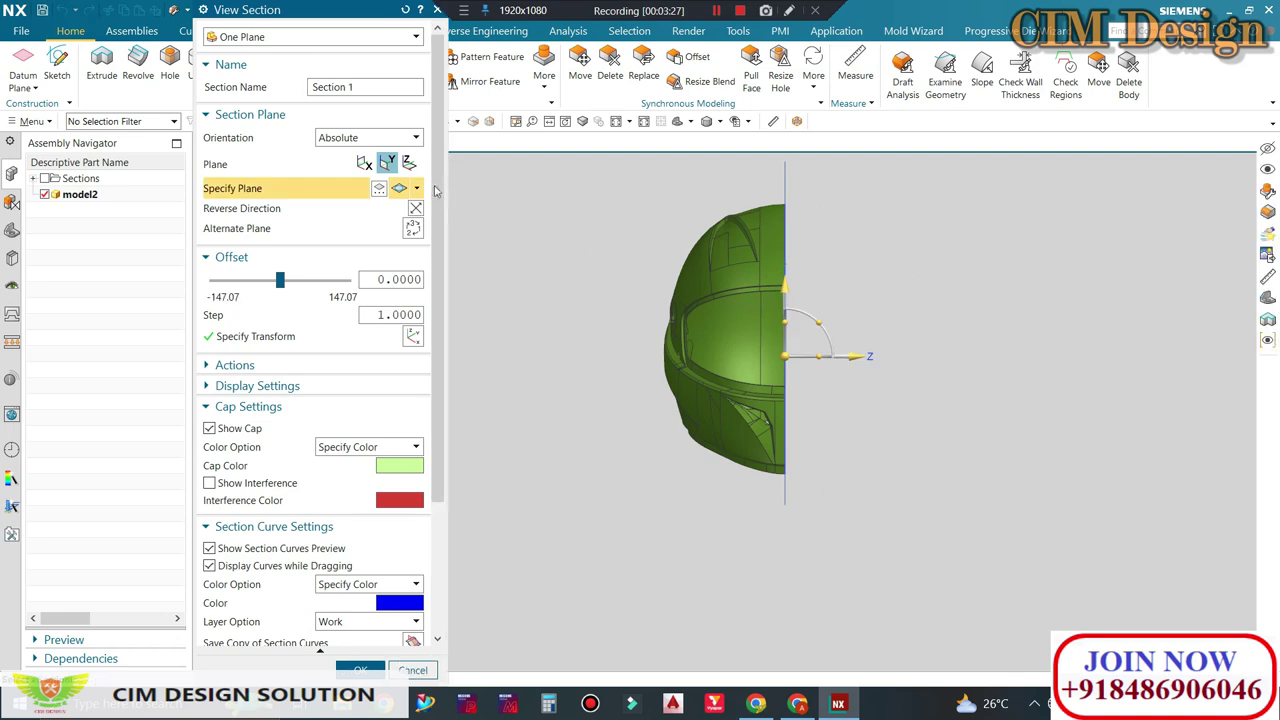
click(363, 163)
scroll(737, 374, down, 2)
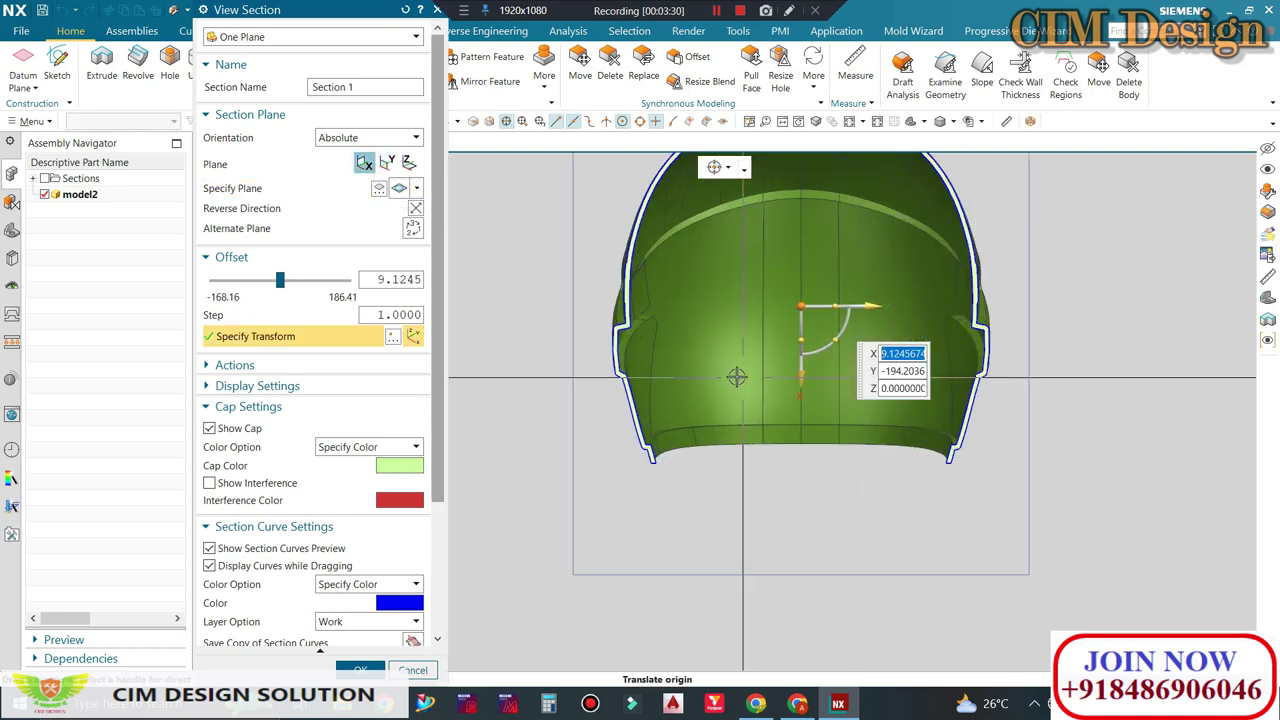
scroll(621, 321, down, 2)
scroll(801, 370, up, 2)
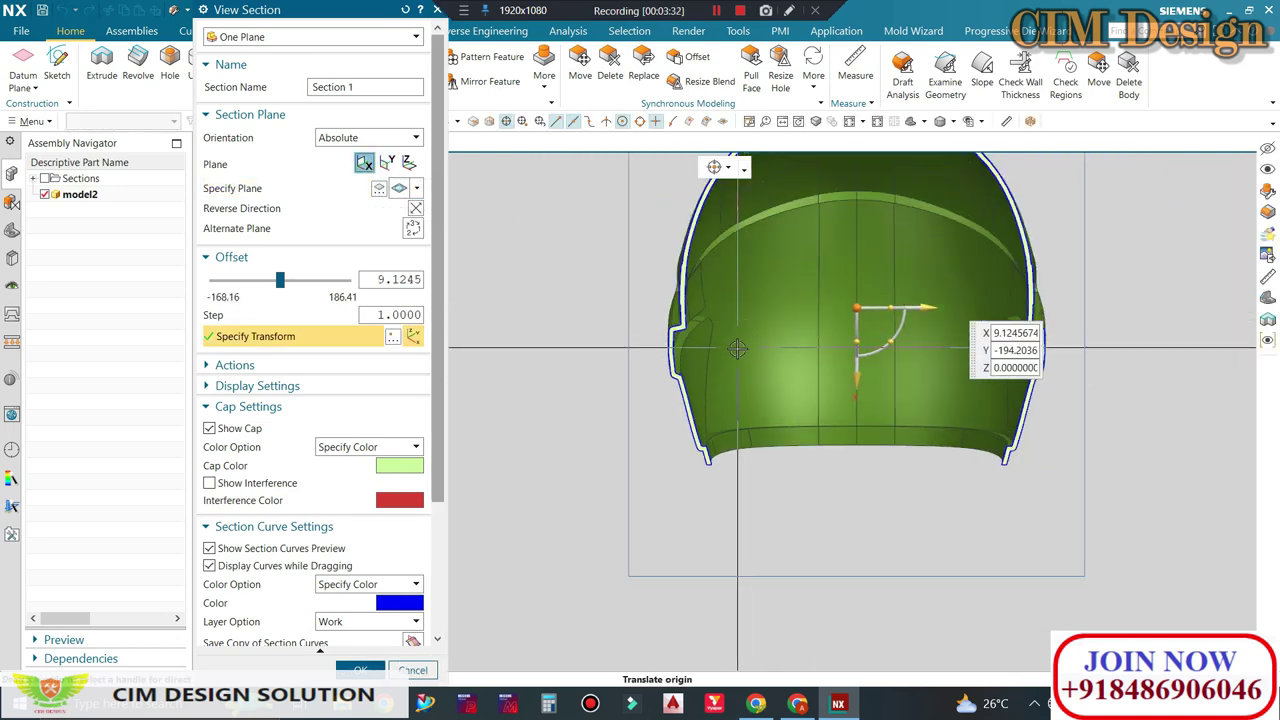
middle_click(700, 340)
scroll(683, 333, down, 2)
scroll(682, 333, down, 1)
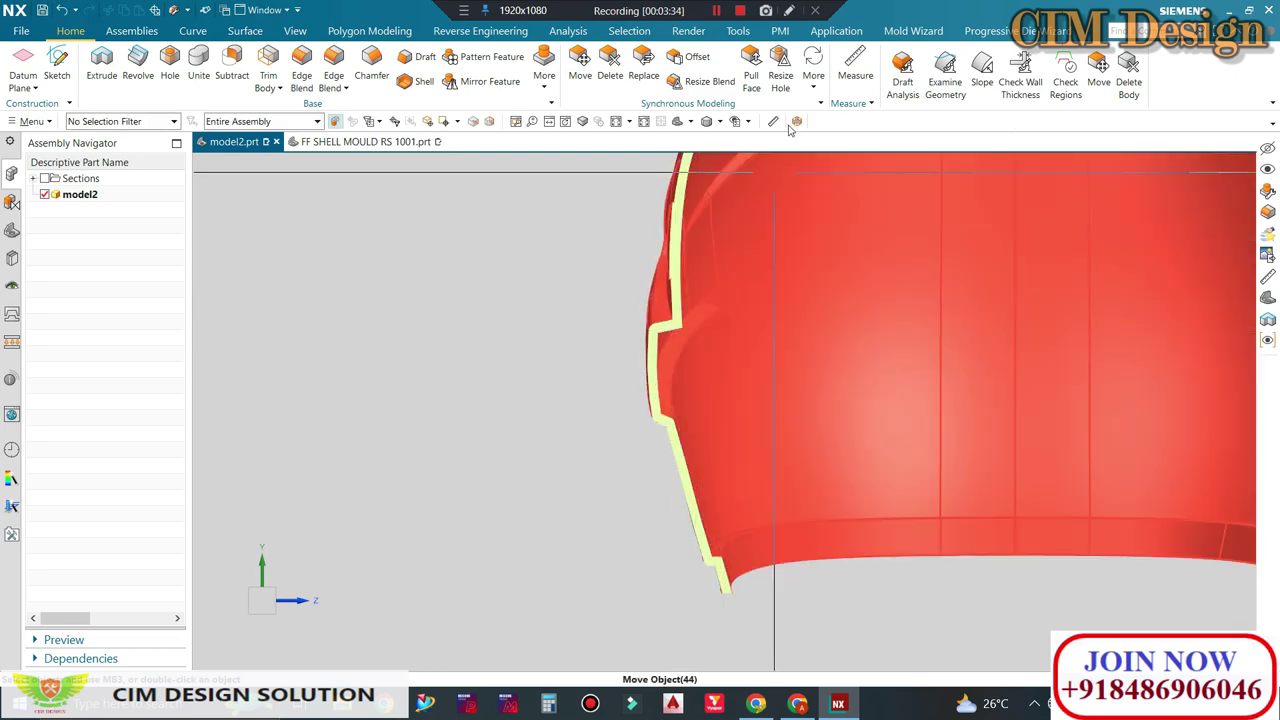
Step: Measure a 17.0469 mm minimum projected clearance between two shell points along a vector
click(855, 70)
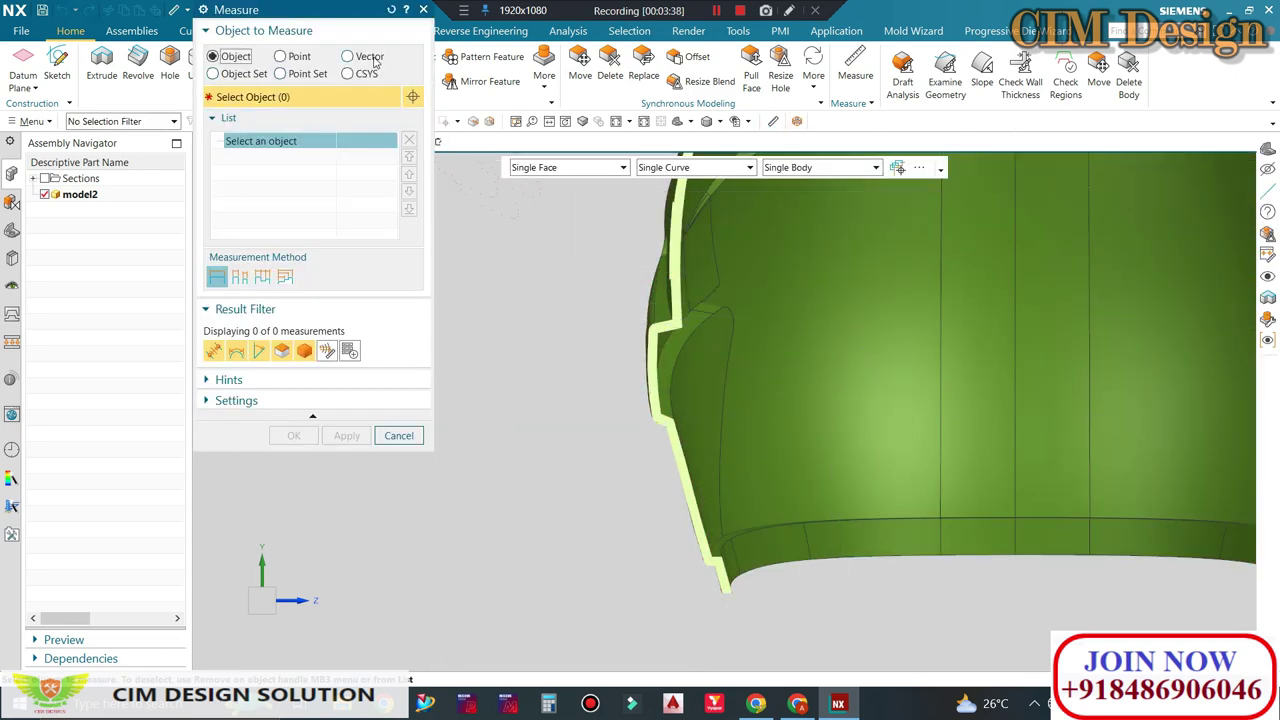
click(370, 58)
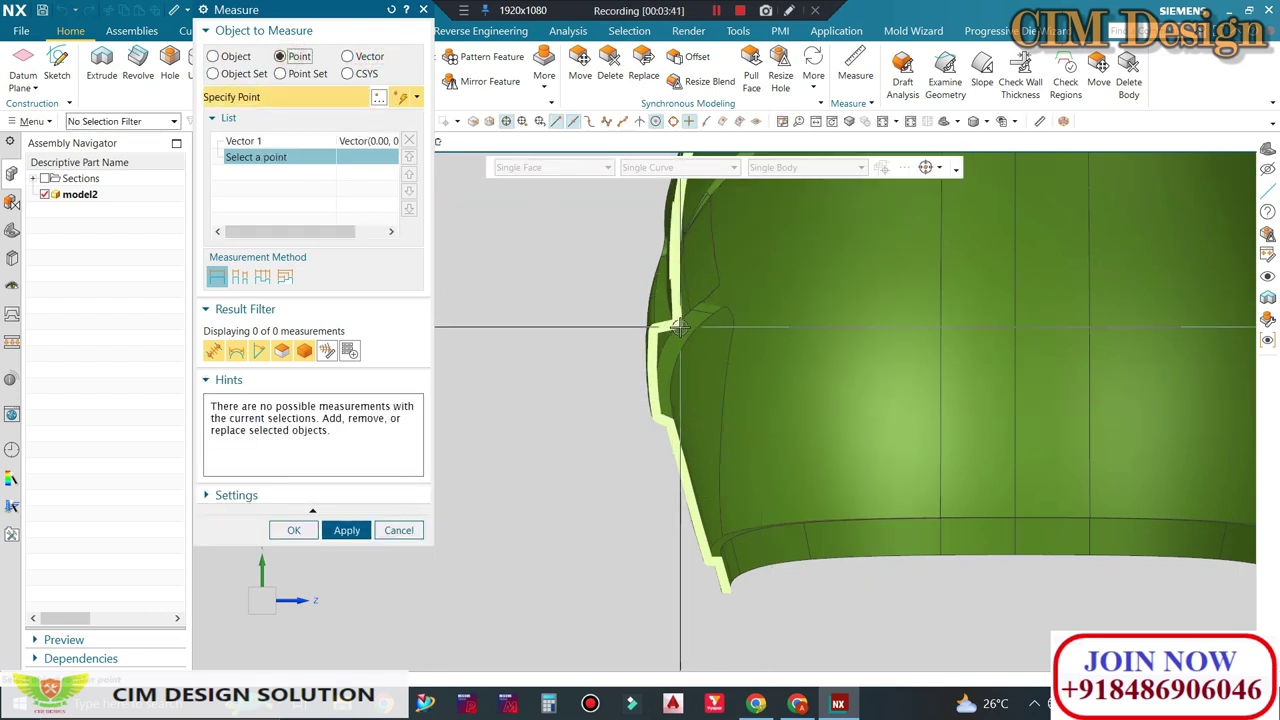
mouse_move(692, 336)
middle_down()
mouse_move(666, 337)
mouse_move(726, 326)
middle_up()
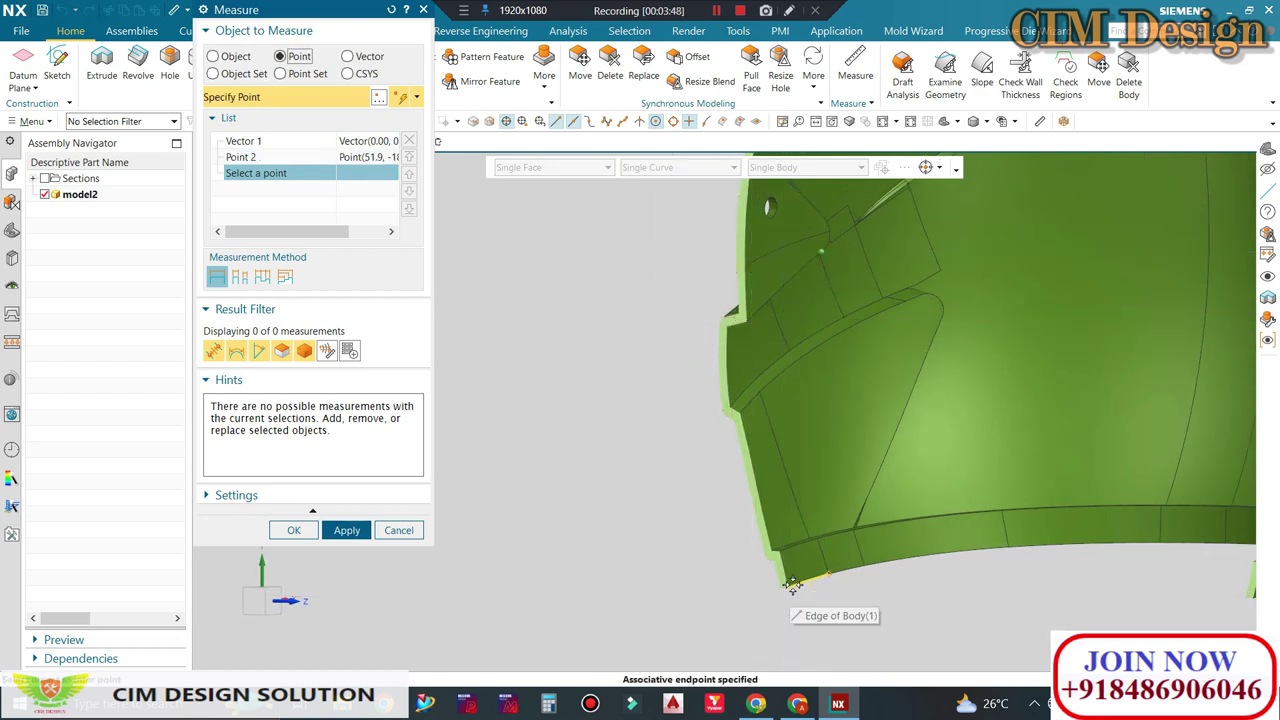
click(829, 576)
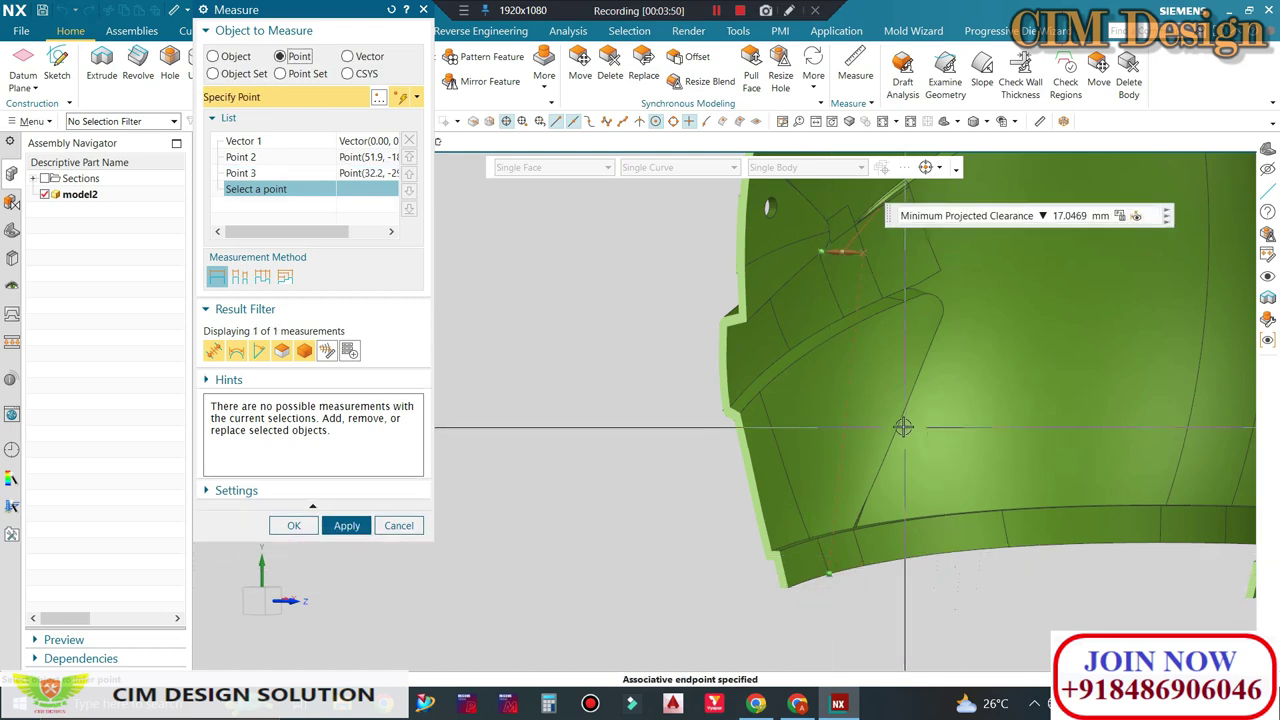
Step: Close the measurement and orbit to an oblique rear view of the section
click(399, 435)
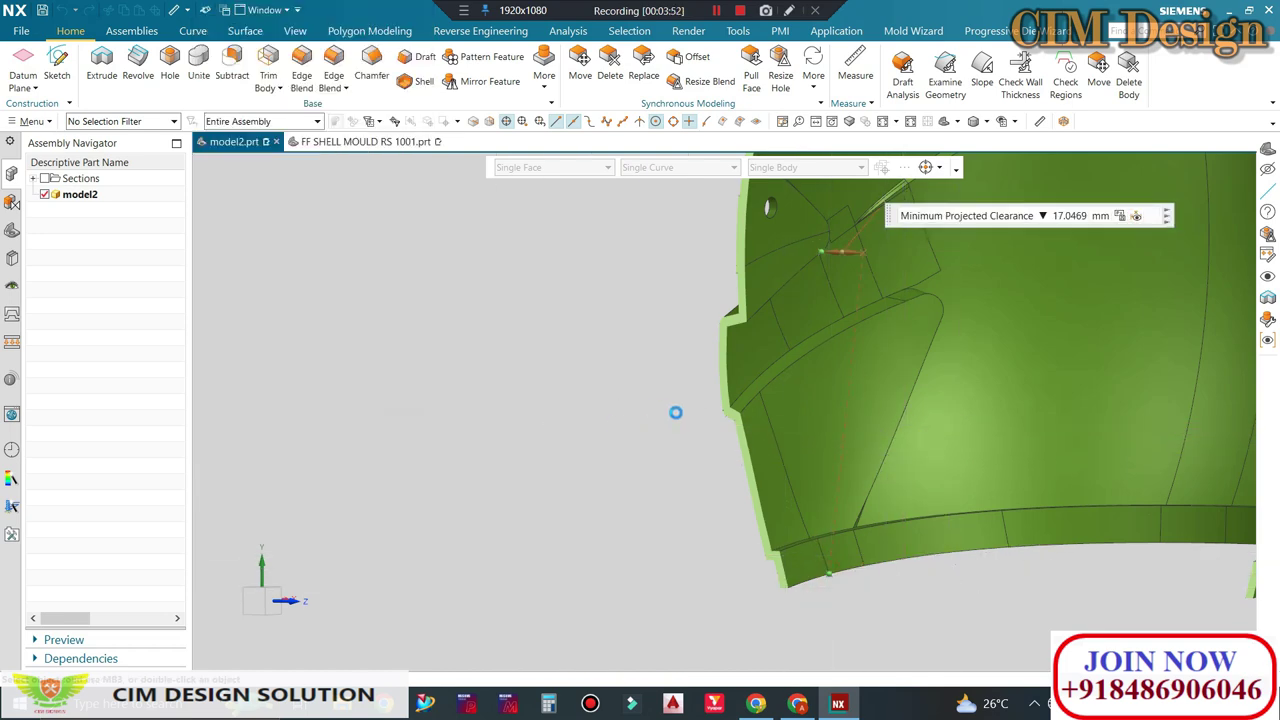
middle_drag(657, 410, 709, 588)
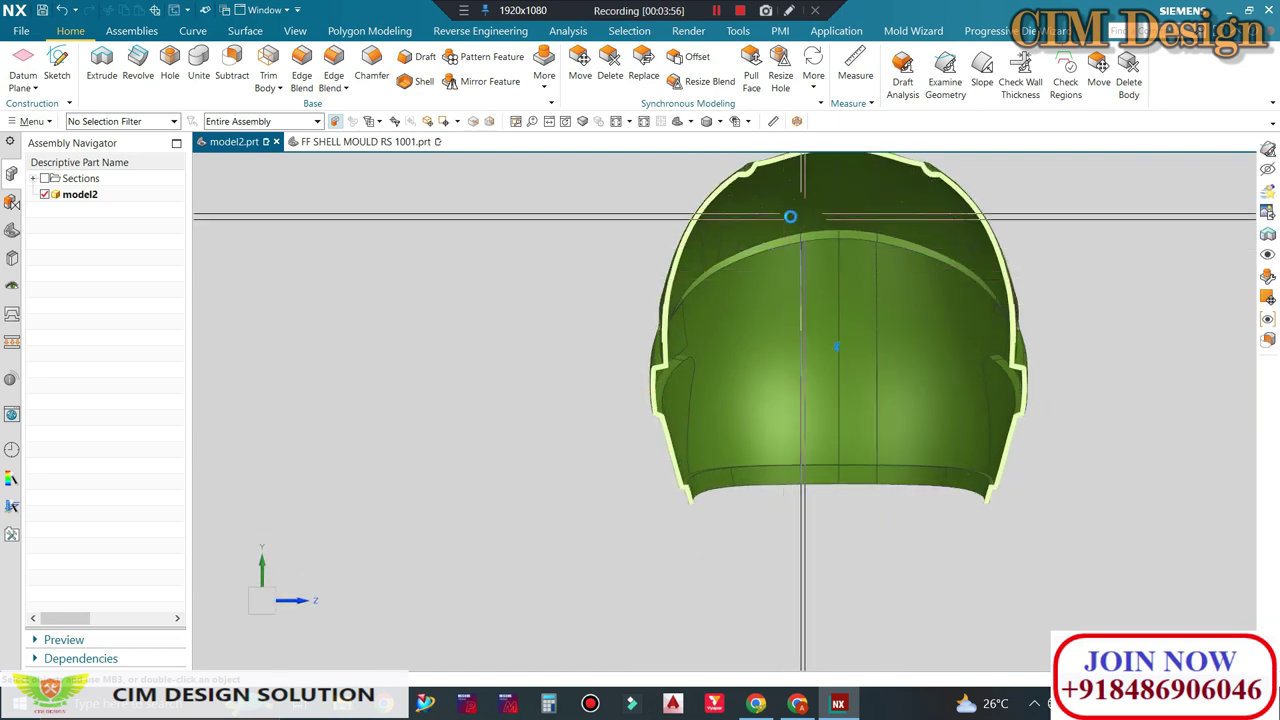
middle_drag(702, 374, 627, 363)
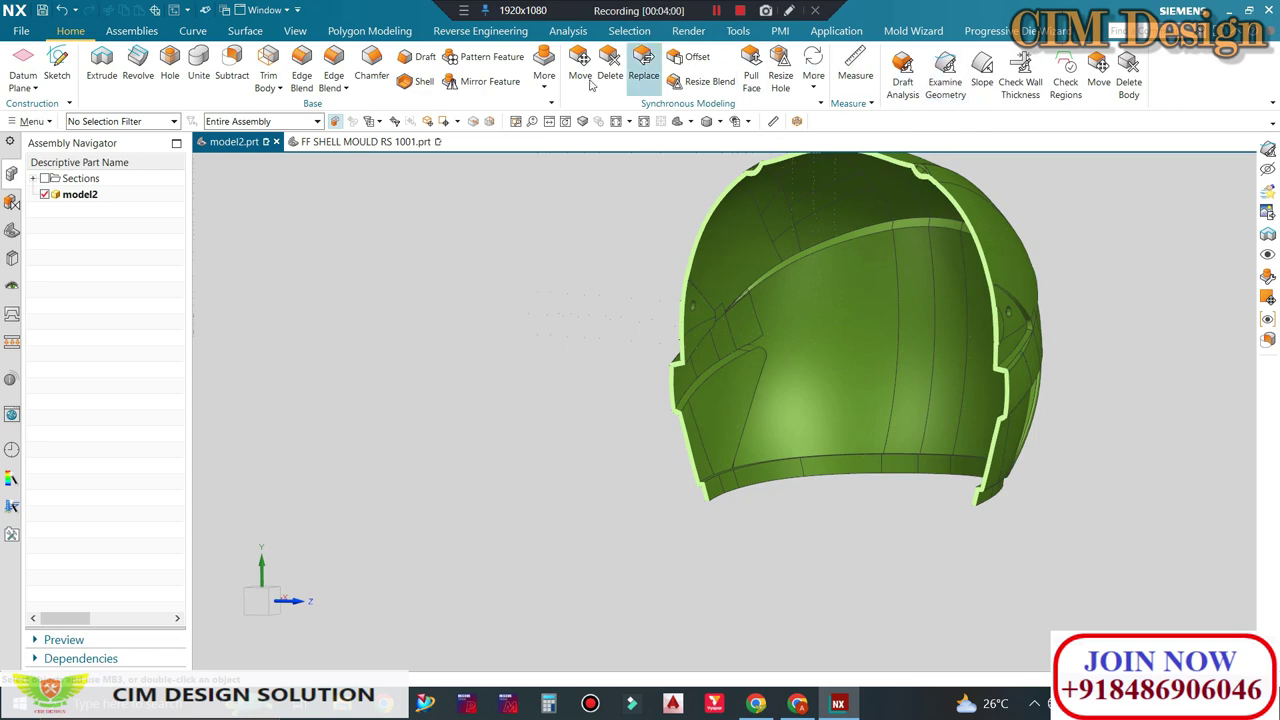
Step: Turn off the section clipping to show the full, uncut helmet shell
click(297, 31)
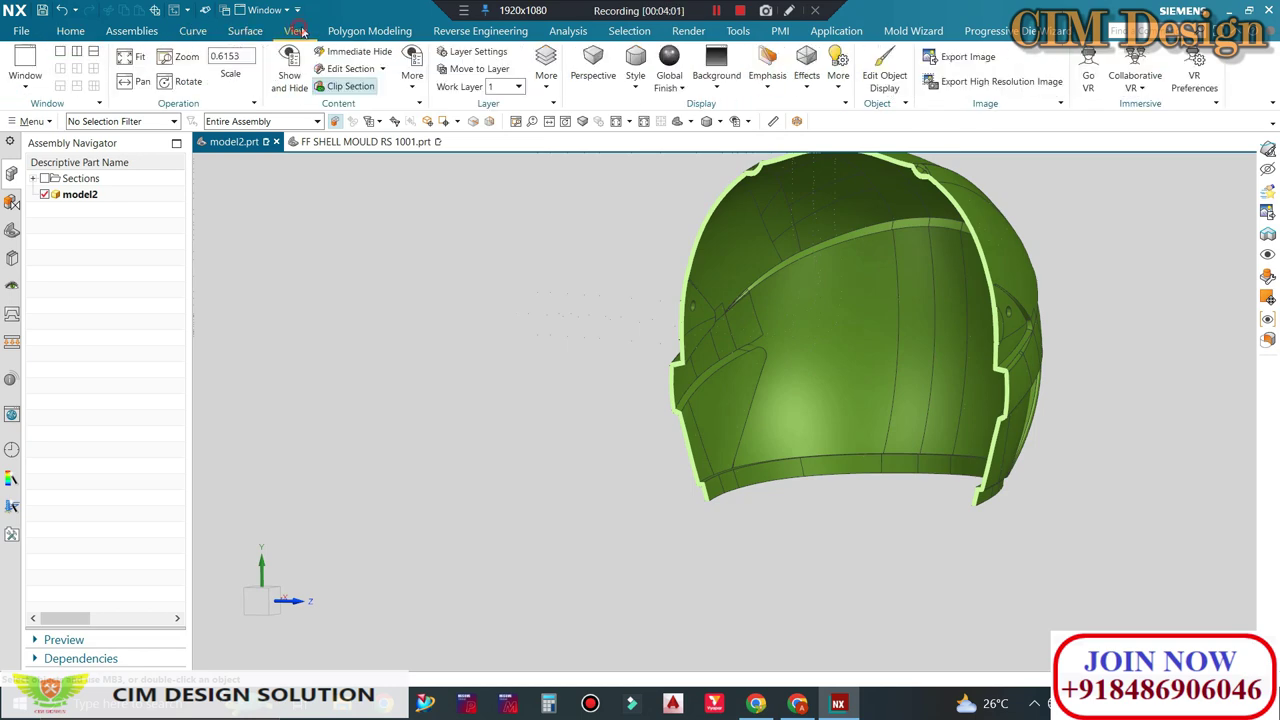
key(ctrl+h)
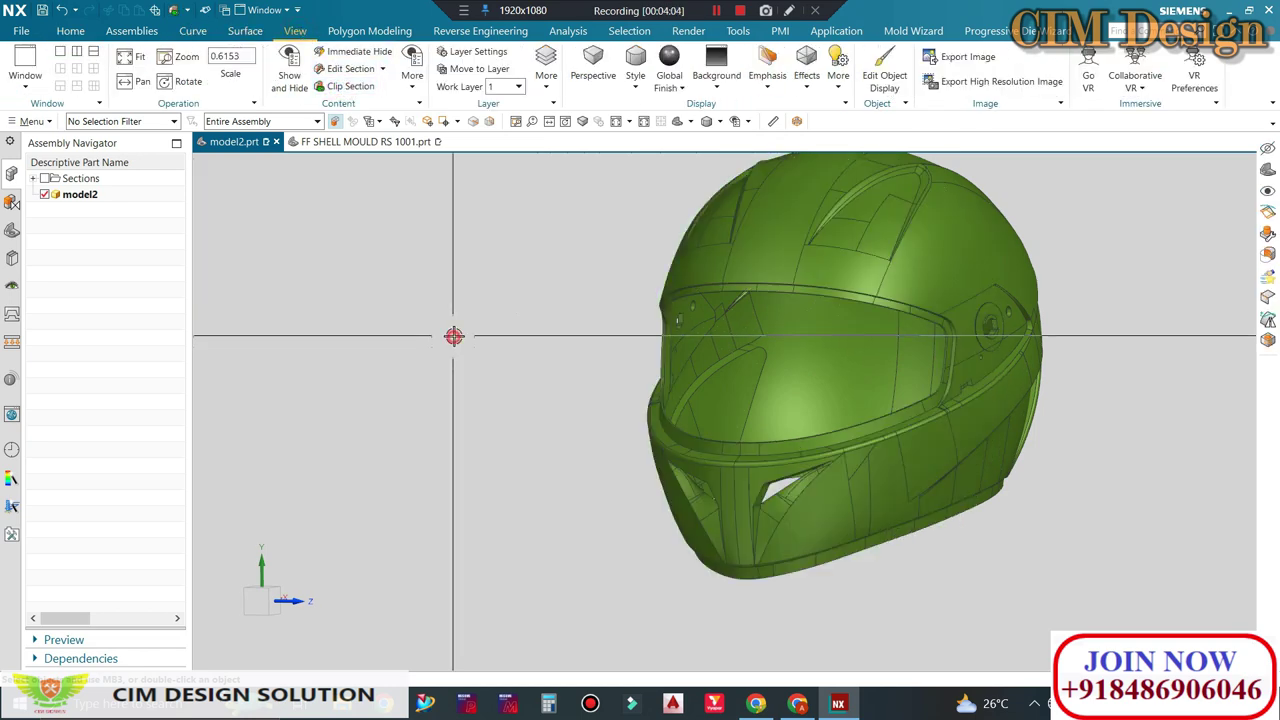
mouse_move(451, 337)
middle_down()
mouse_move(614, 380)
mouse_move(563, 306)
mouse_move(703, 435)
mouse_move(1037, 466)
mouse_move(1045, 429)
mouse_move(1073, 401)
mouse_move(997, 423)
mouse_move(1034, 431)
mouse_move(895, 426)
mouse_move(1020, 394)
middle_up()
scroll(1037, 466, down, 3)
scroll(1020, 394, up, 2)
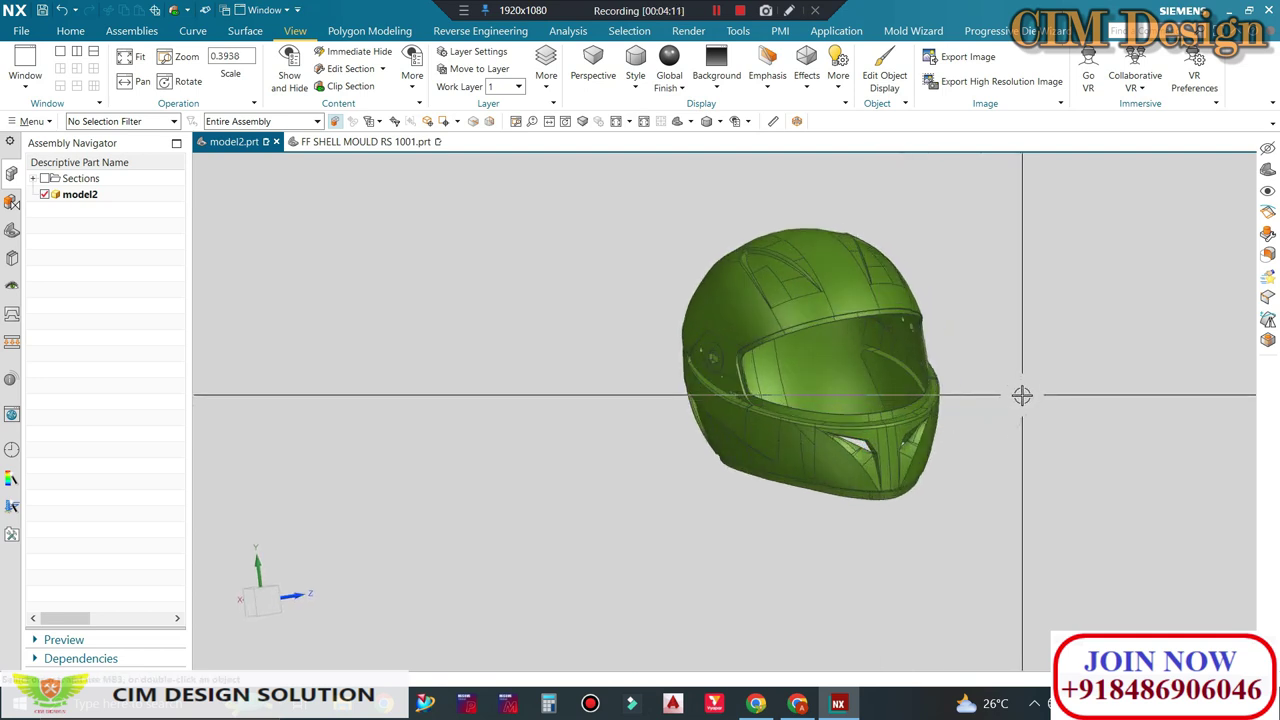
Step: Zoom out to the whole helmet and show the Constraint Navigator in the side panel
click(77, 32)
key(ctrl+z)
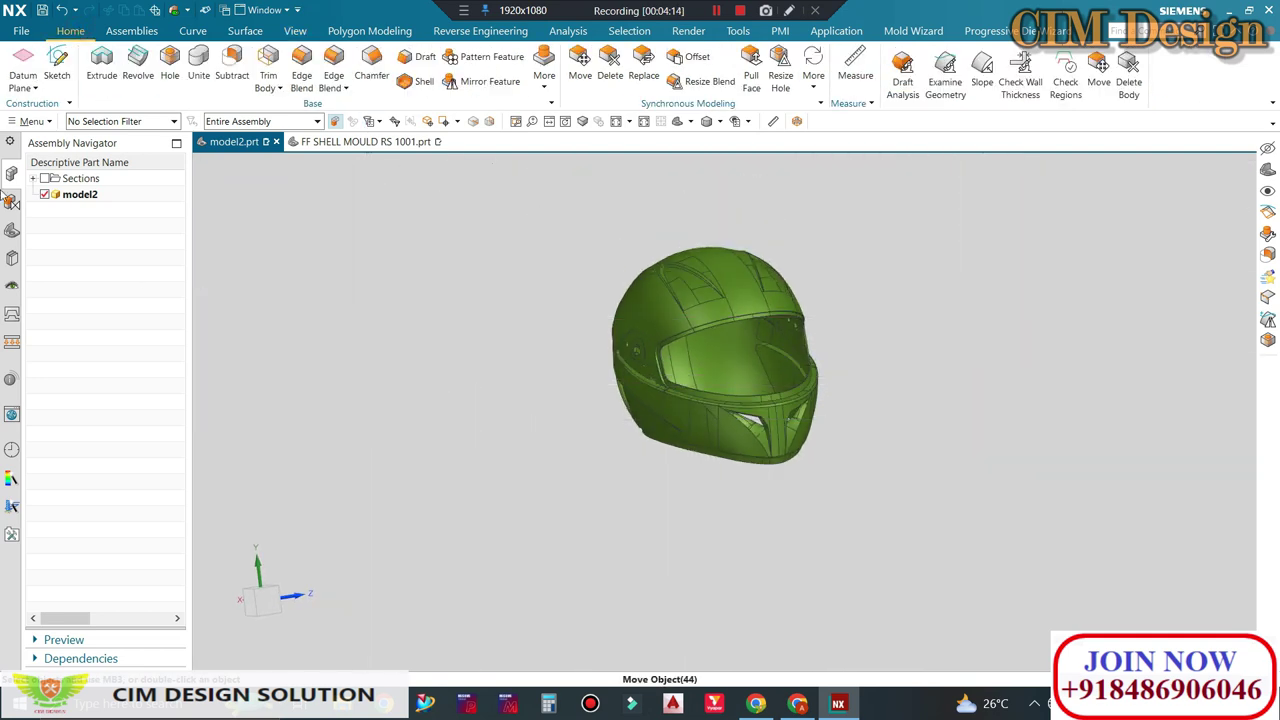
click(12, 201)
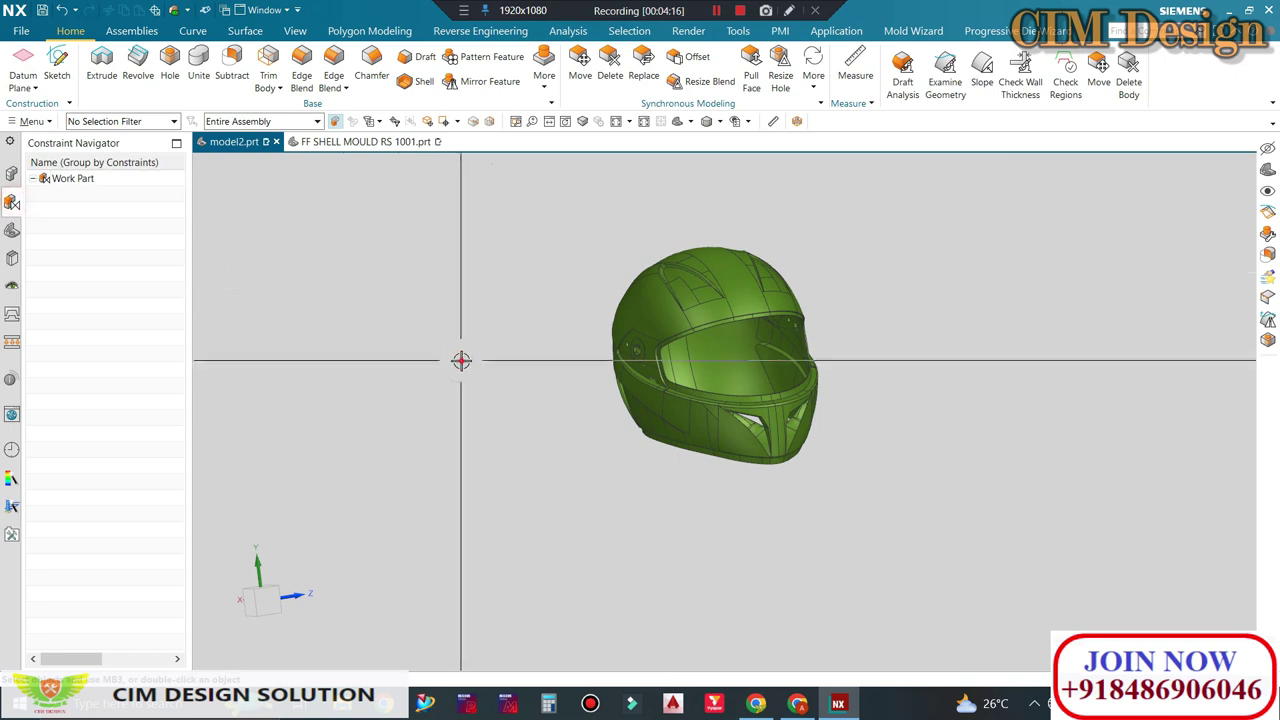
Step: Bring back the parting surfaces around the helmet and show the Part Navigator
key(ctrl+z)
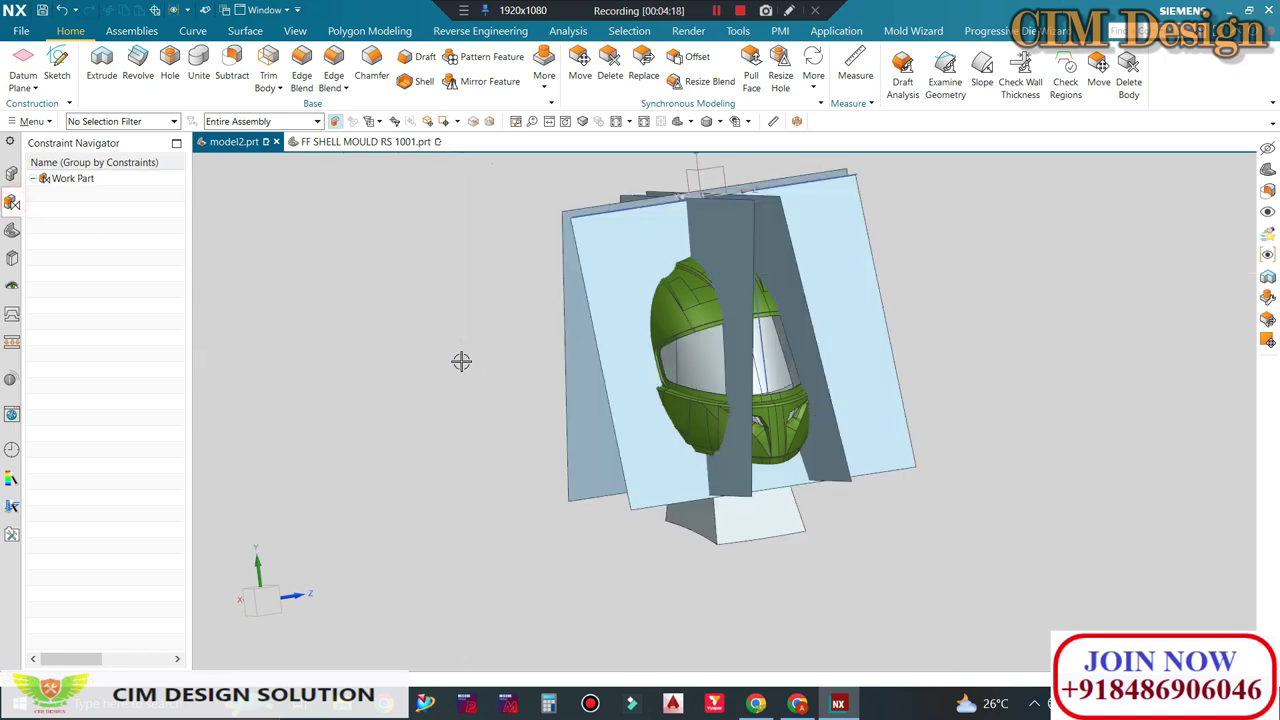
middle_drag(500, 363, 530, 383)
click(11, 176)
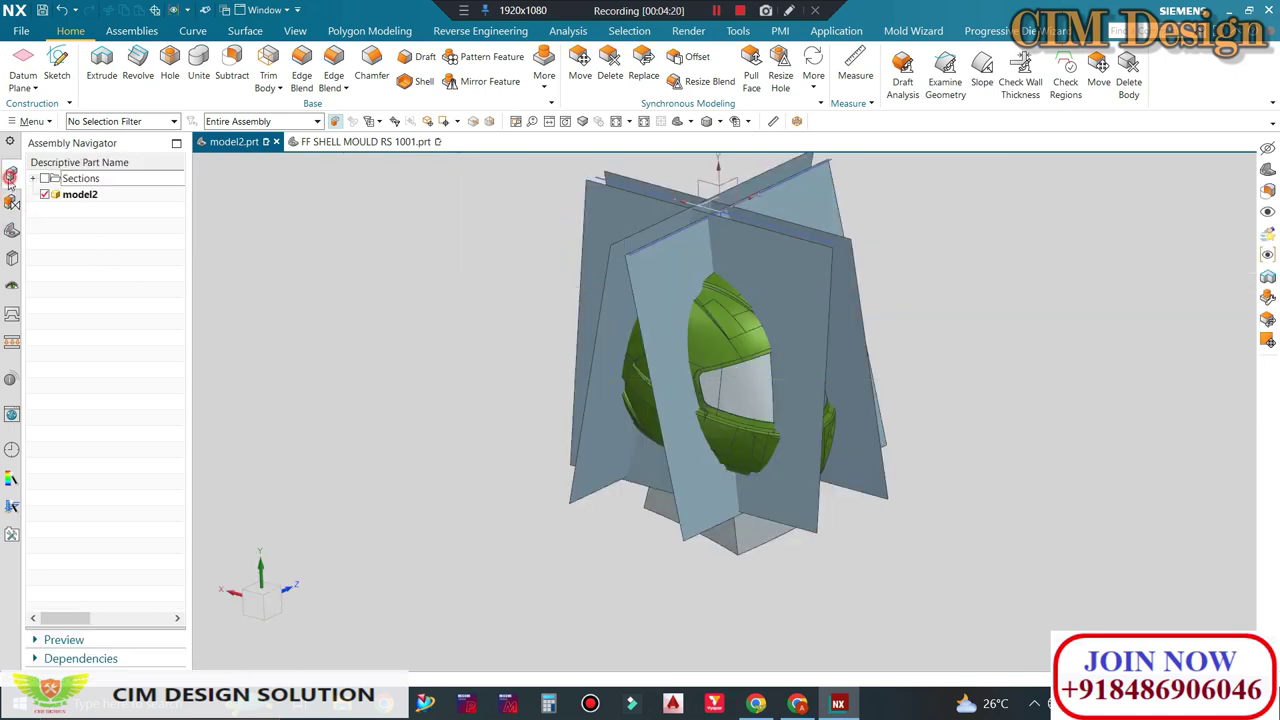
click(12, 230)
Step: Make Body (1) the current feature, rolling back the model history
scroll(113, 259, up, 10)
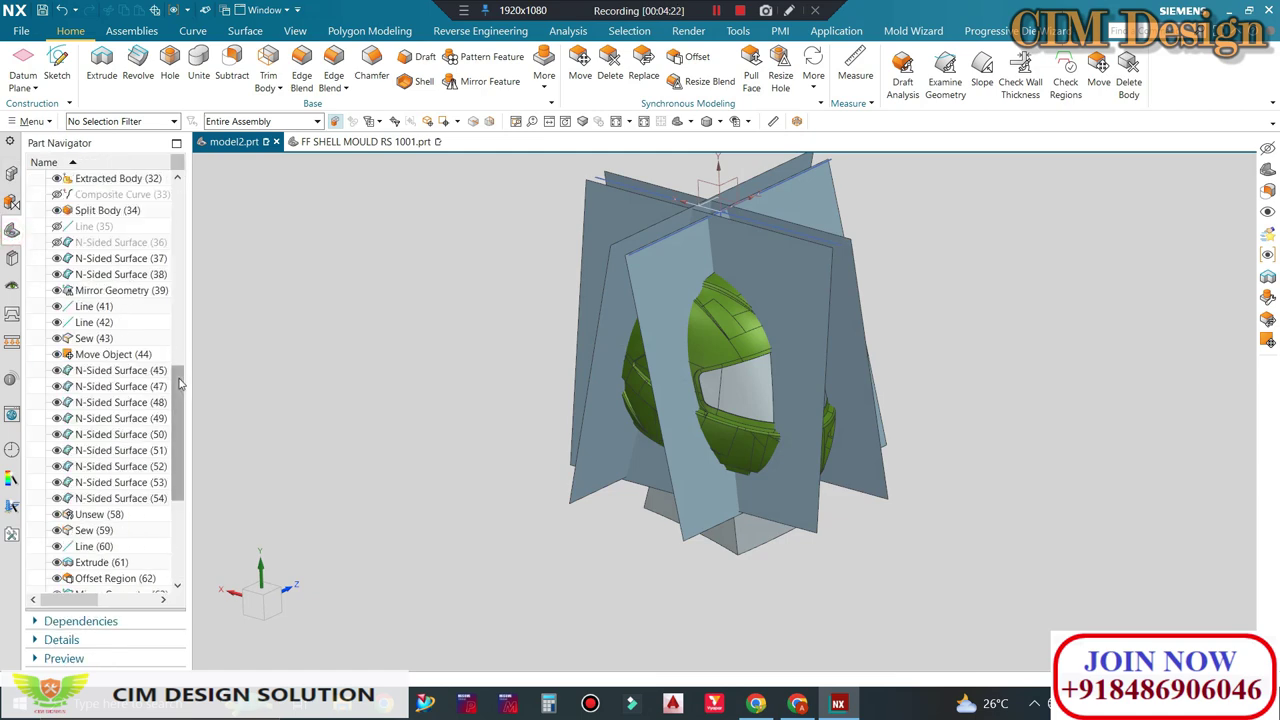
drag(180, 384, 148, 217)
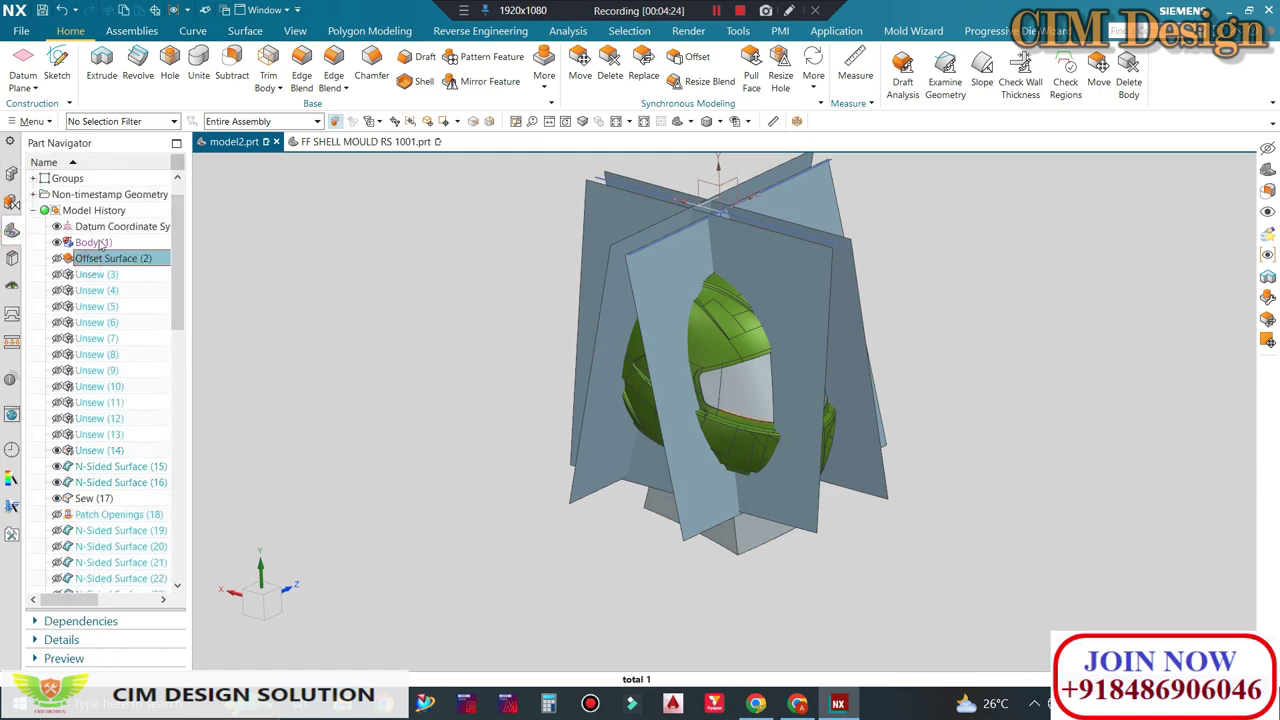
click(92, 242)
right_click(93, 242)
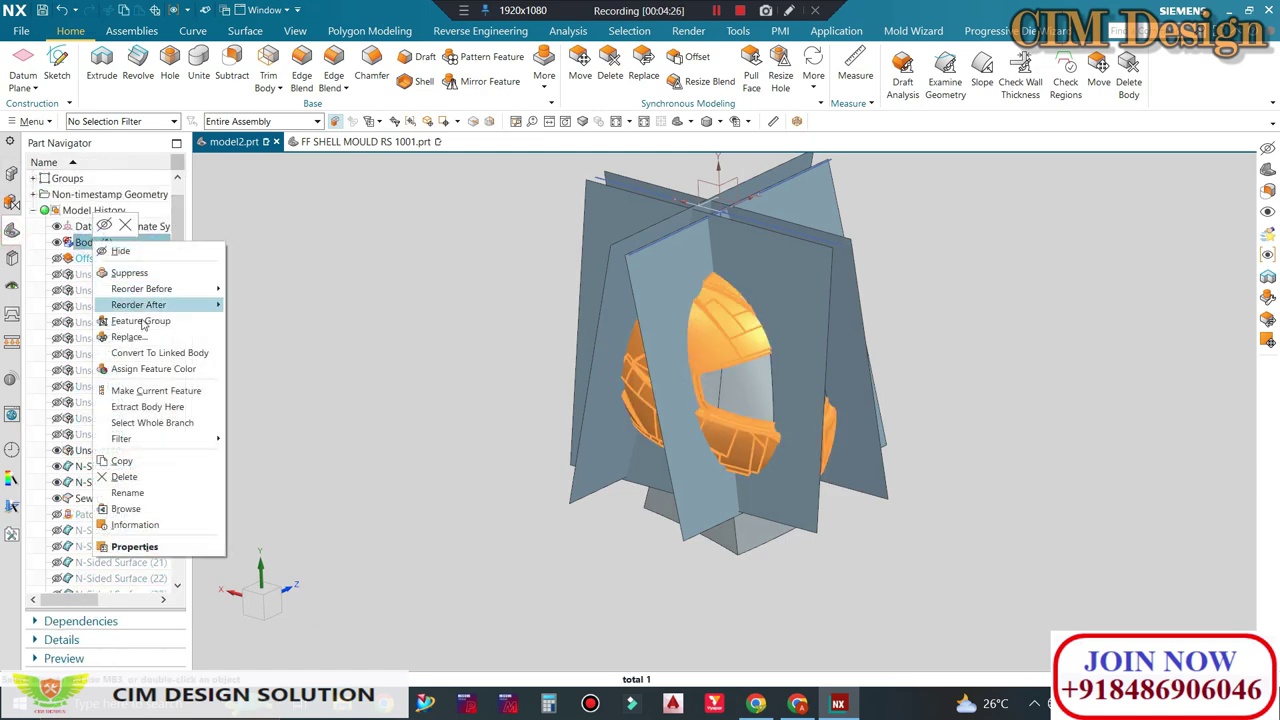
click(152, 391)
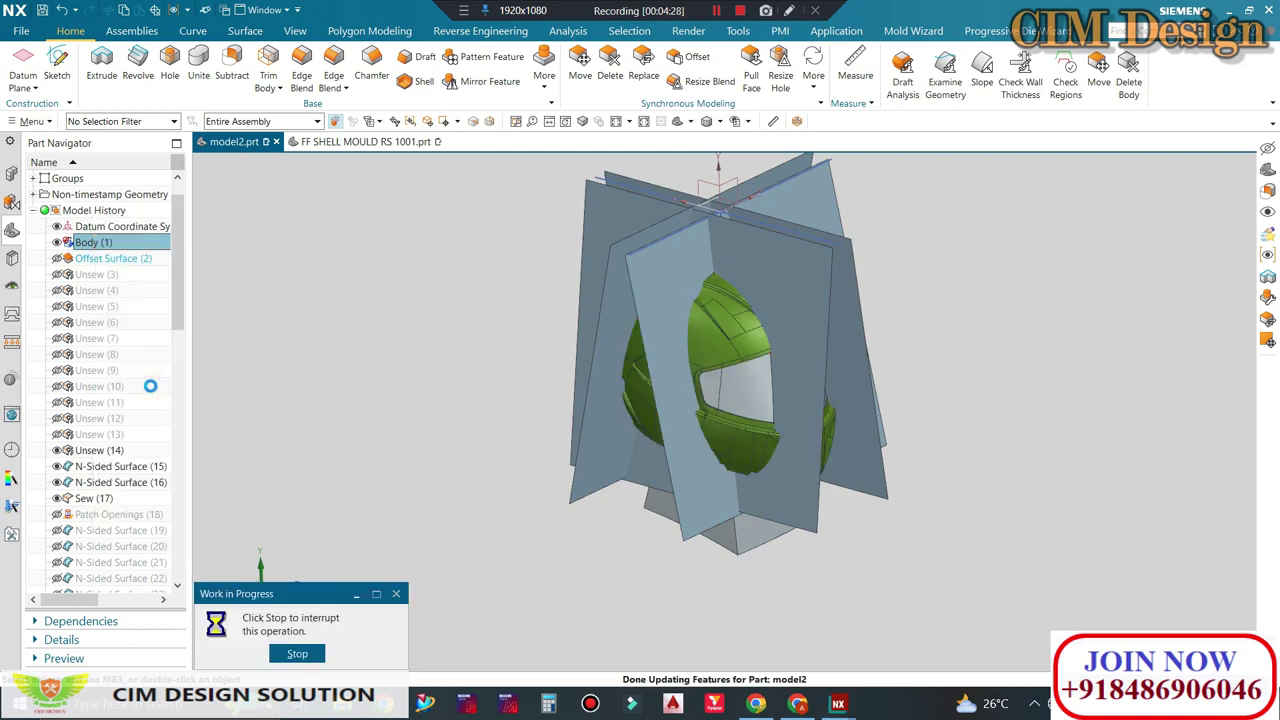
Step: Hide the datum coordinate system so only the helmet body is displayed
scroll(704, 340, up, 3)
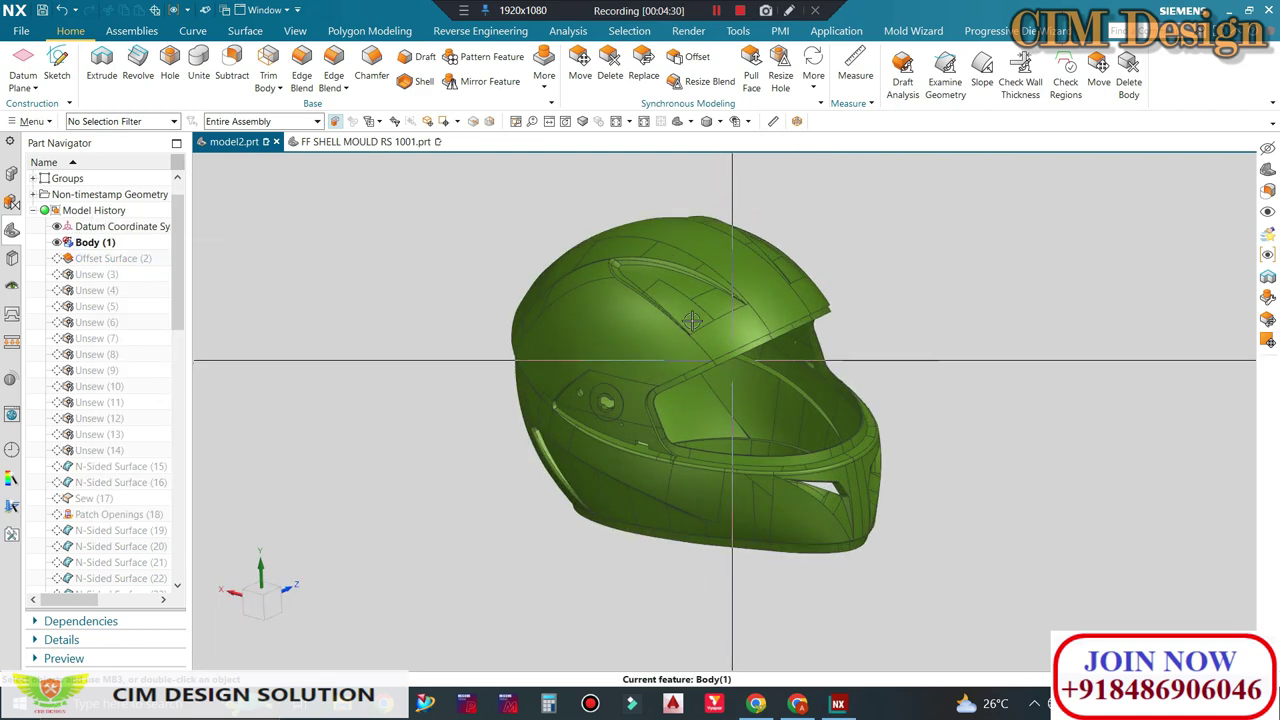
scroll(712, 290, down, 3)
key(ctrl+b)
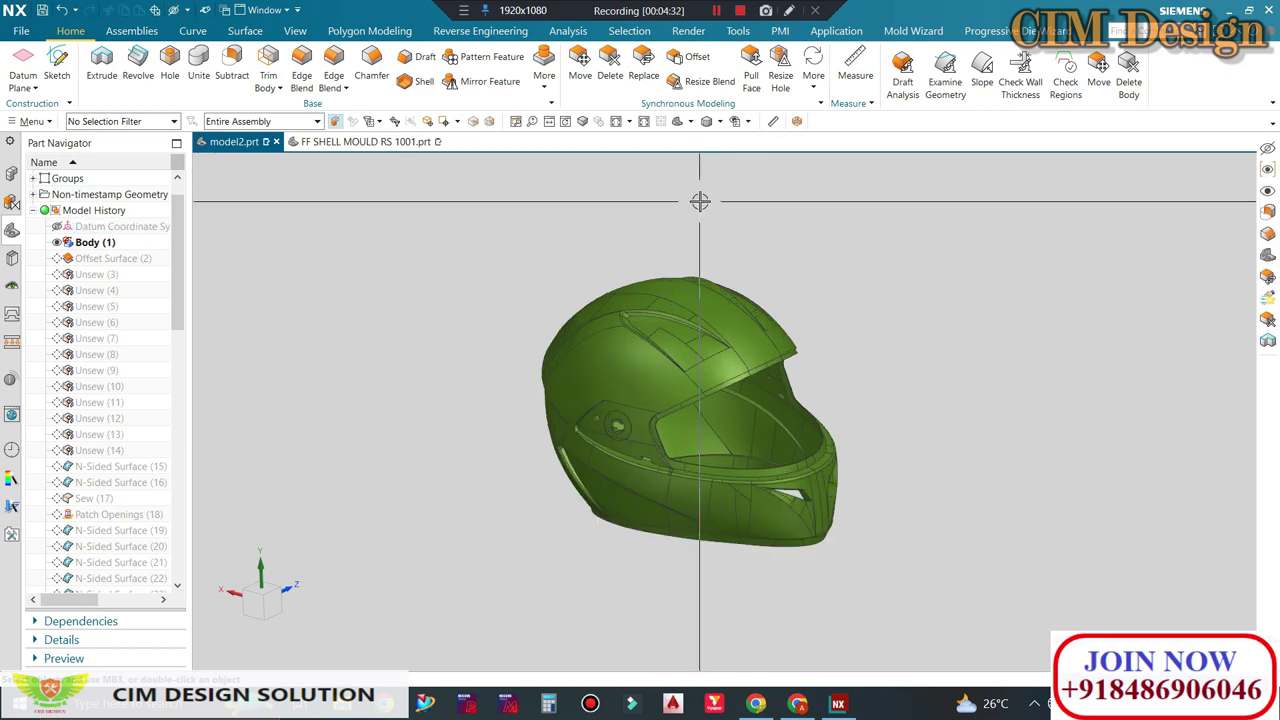
scroll(660, 406, up, 3)
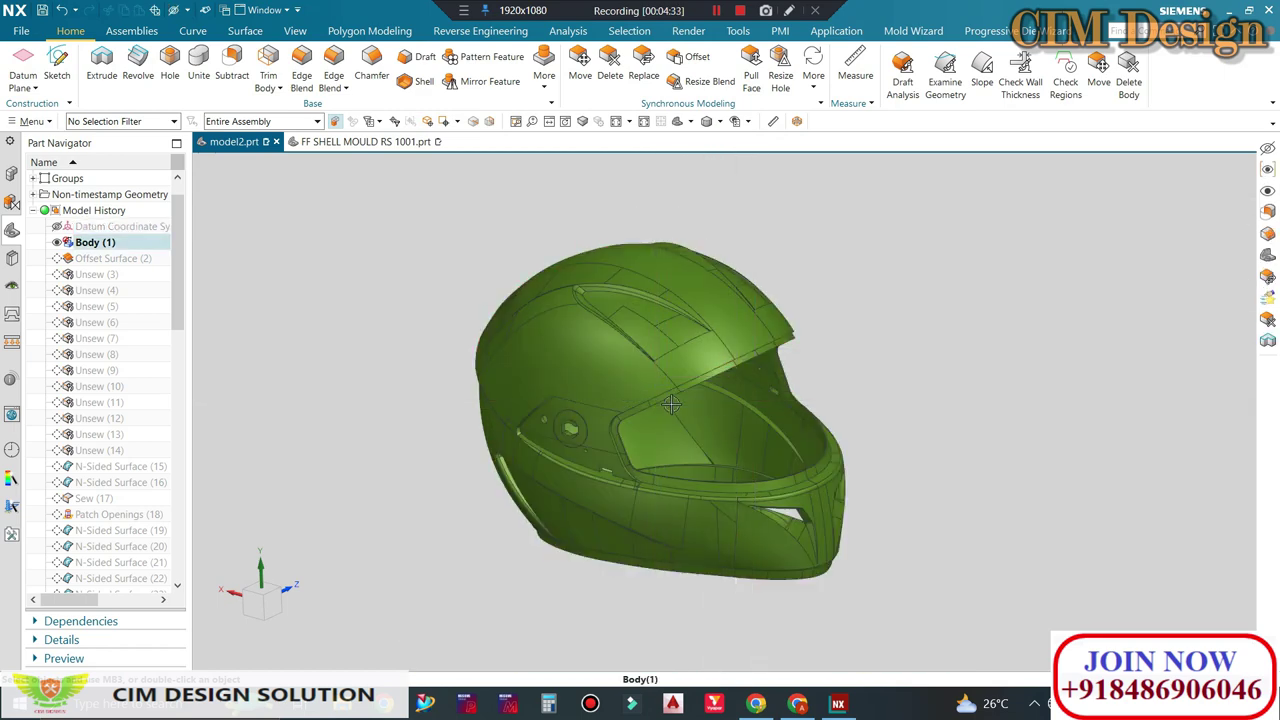
Step: Orbit and zoom the helmet body through front and exact side-profile views
mouse_move(671, 404)
middle_down()
mouse_move(544, 409)
mouse_move(833, 473)
mouse_move(989, 421)
middle_up()
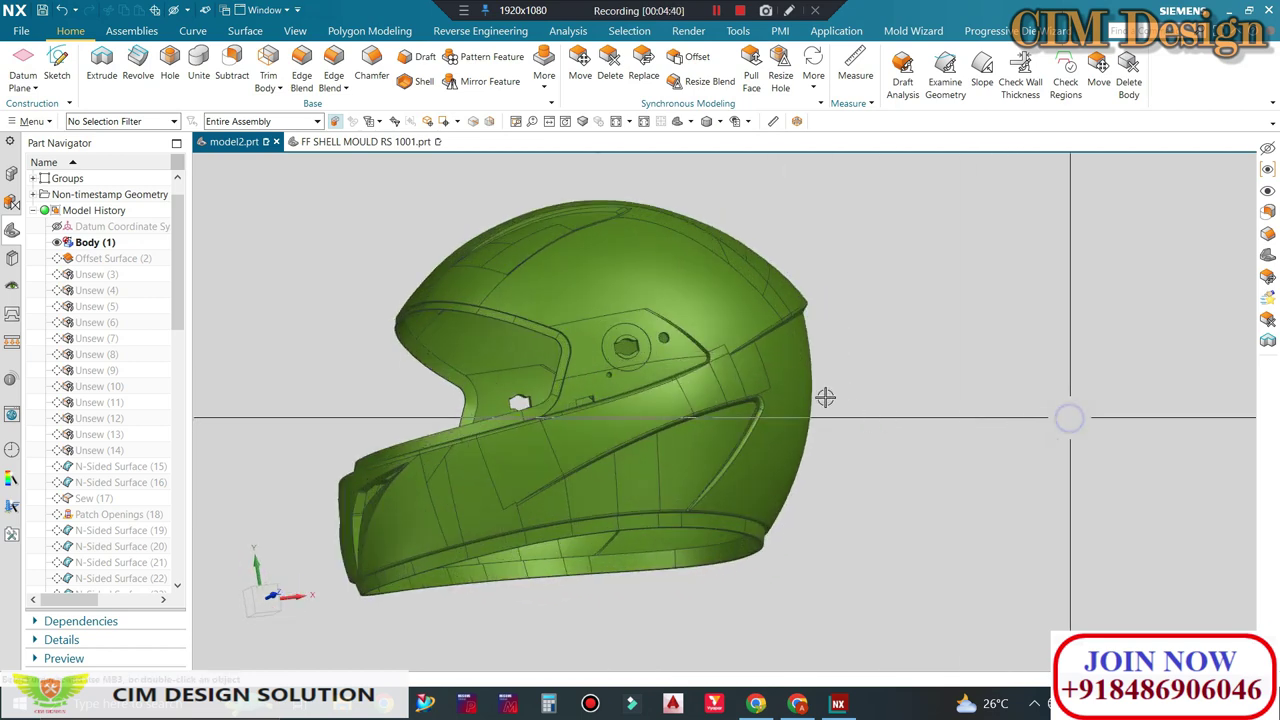
middle_drag(941, 381, 977, 383)
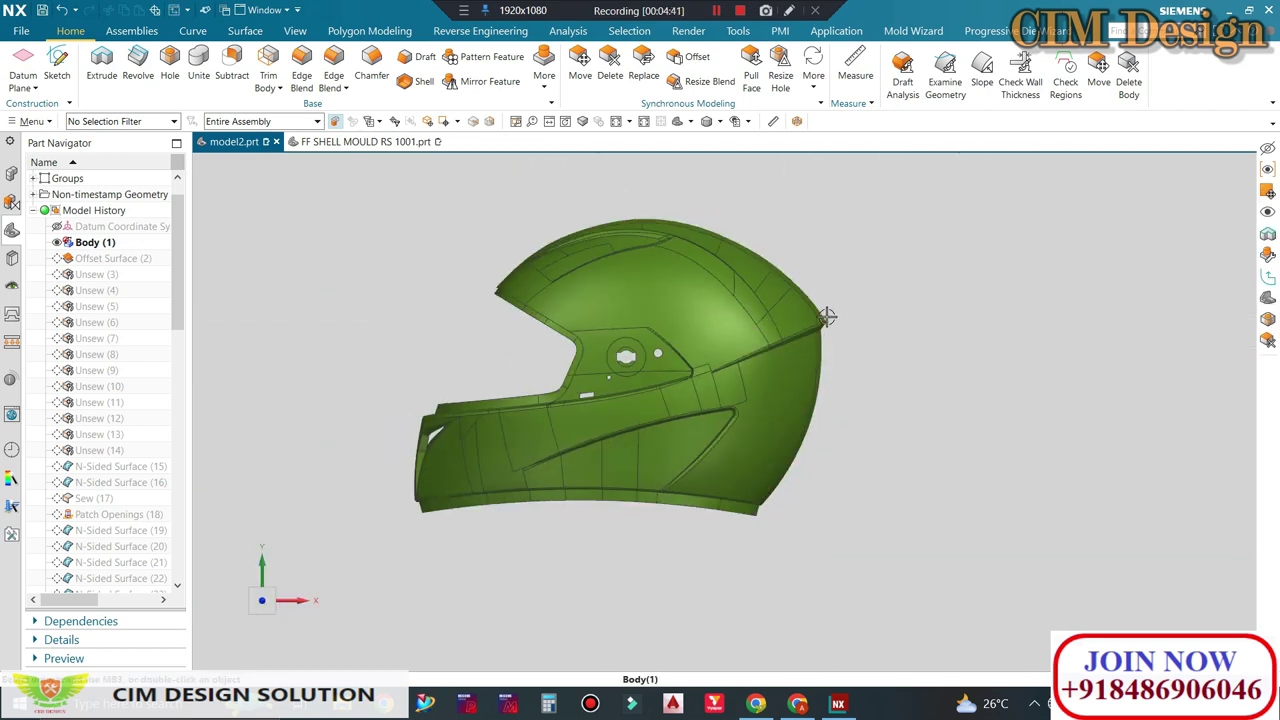
click(829, 317)
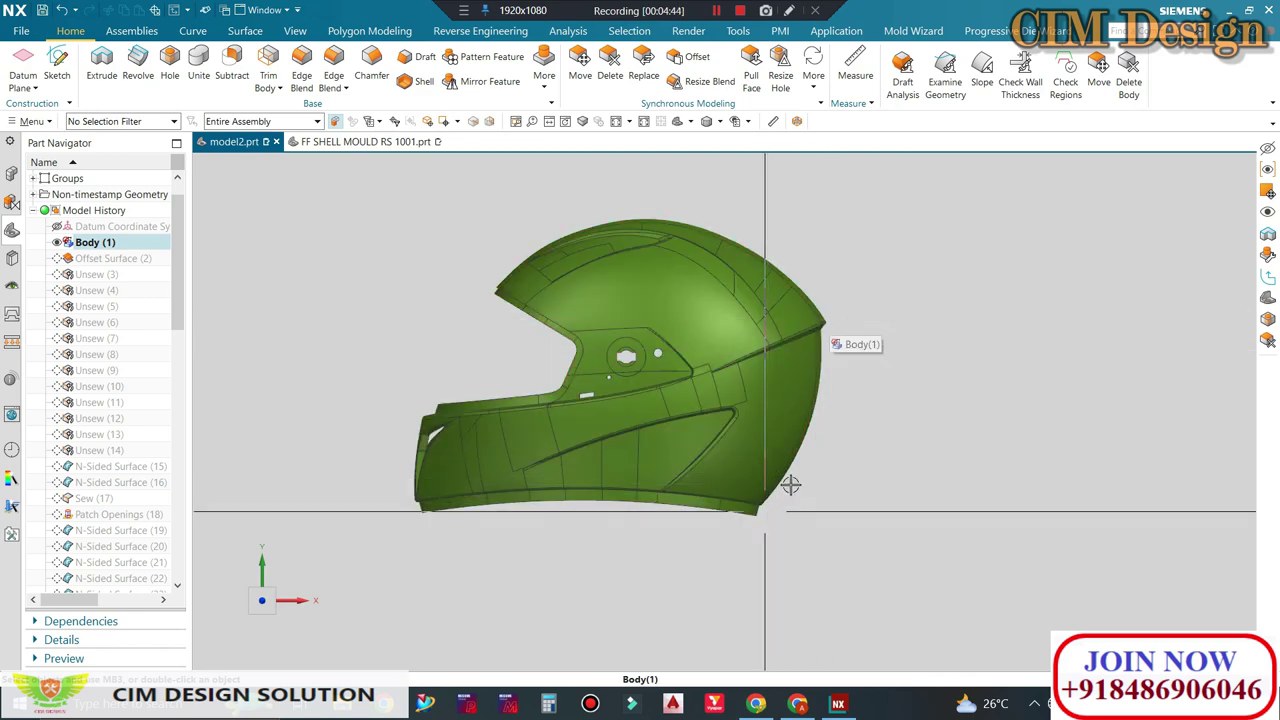
middle_drag(790, 485, 891, 505)
middle_drag(745, 412, 787, 382)
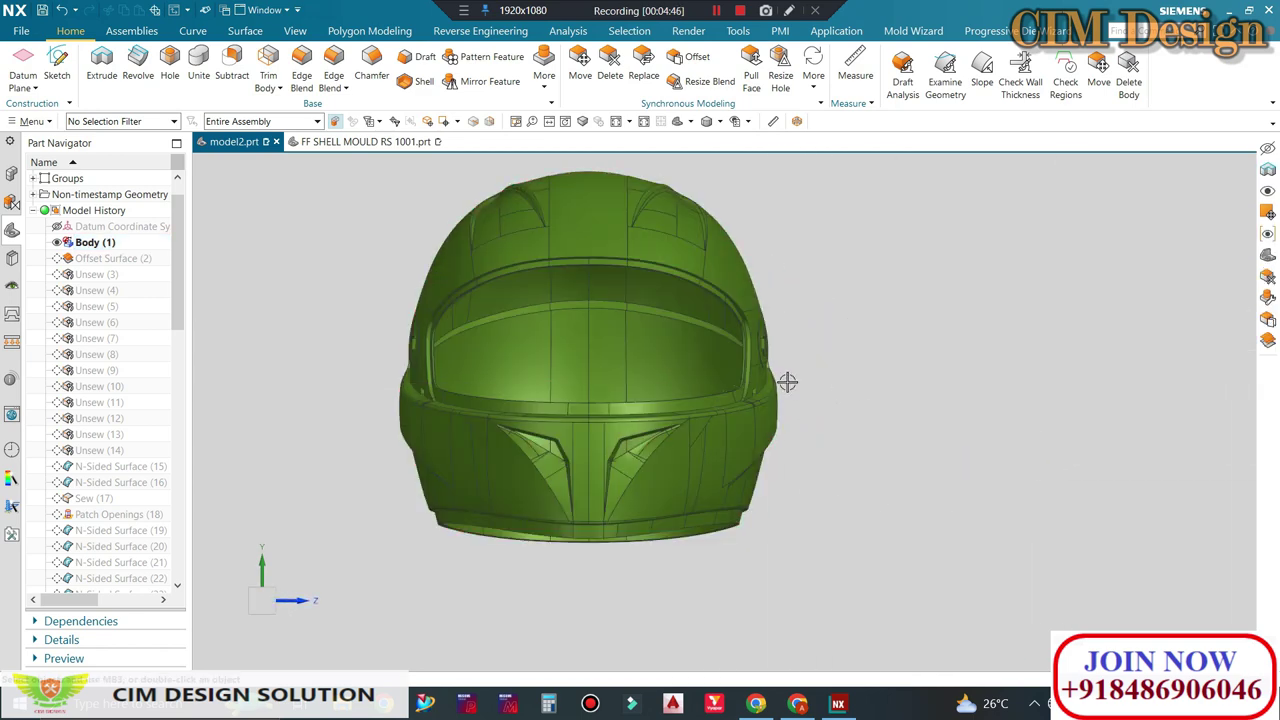
middle_drag(797, 509, 920, 543)
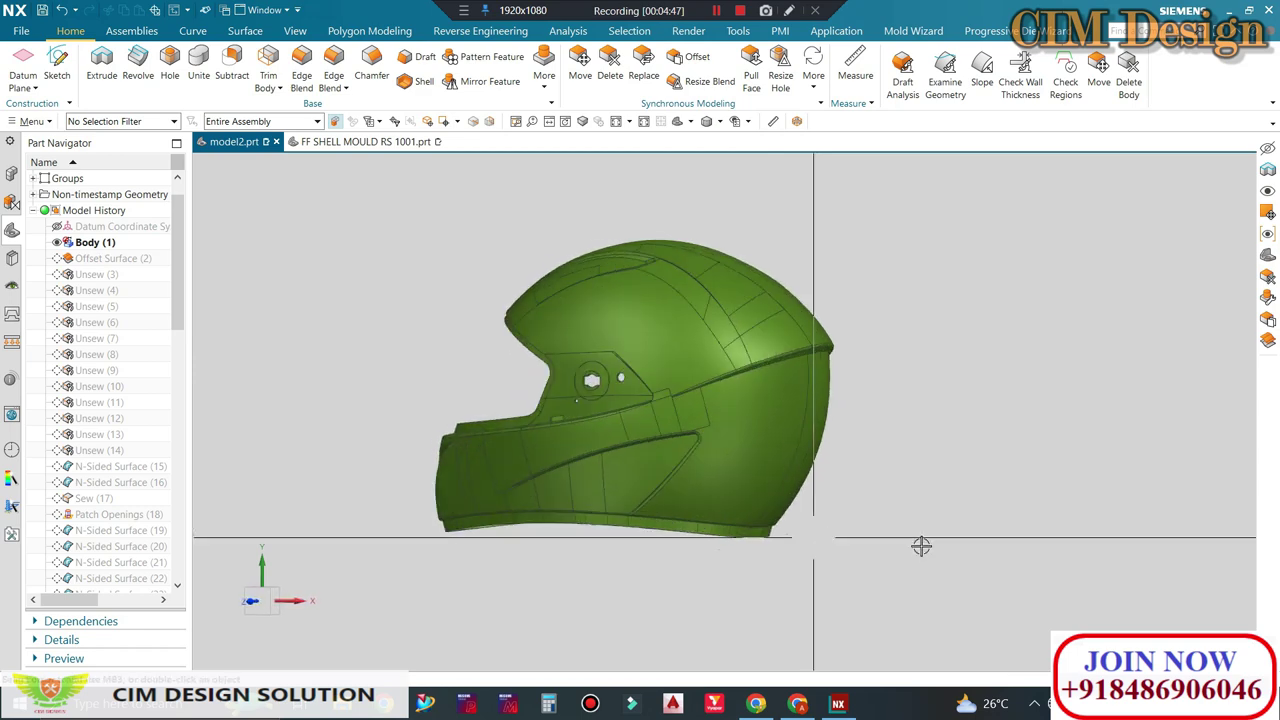
middle_drag(799, 511, 823, 343)
scroll(826, 343, up, 2)
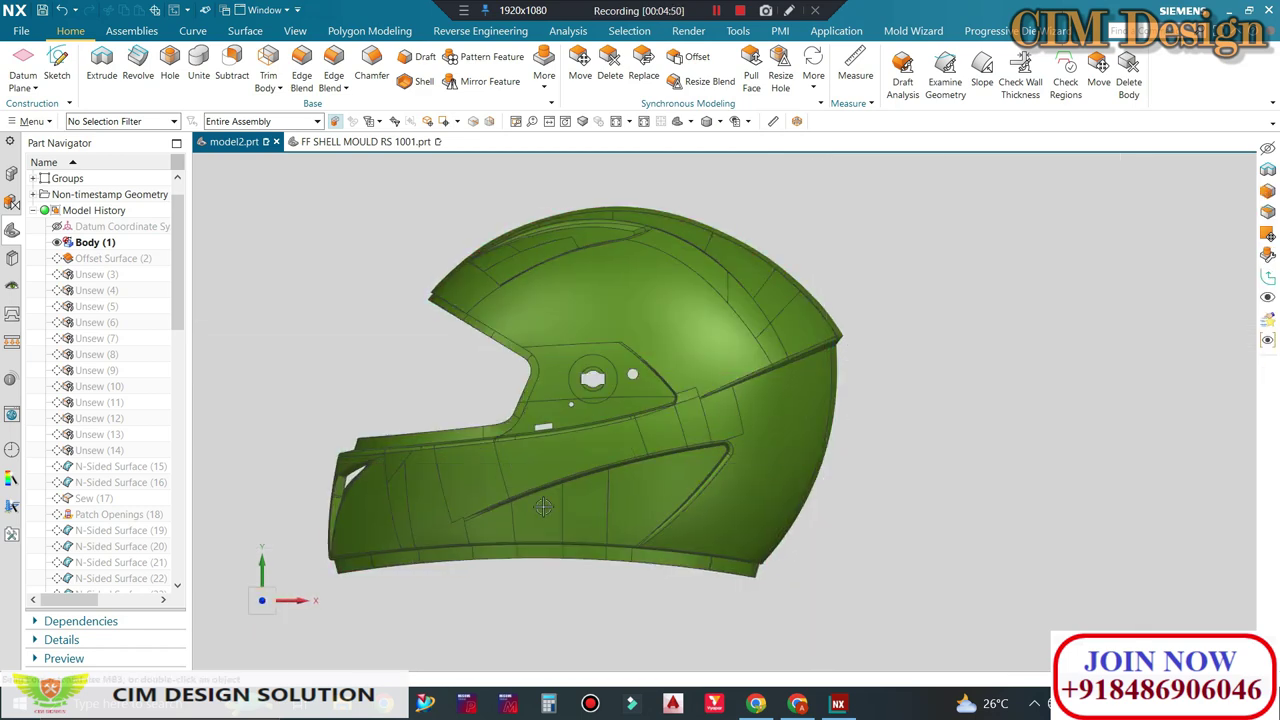
scroll(335, 487, up, 5)
scroll(462, 438, down, 3)
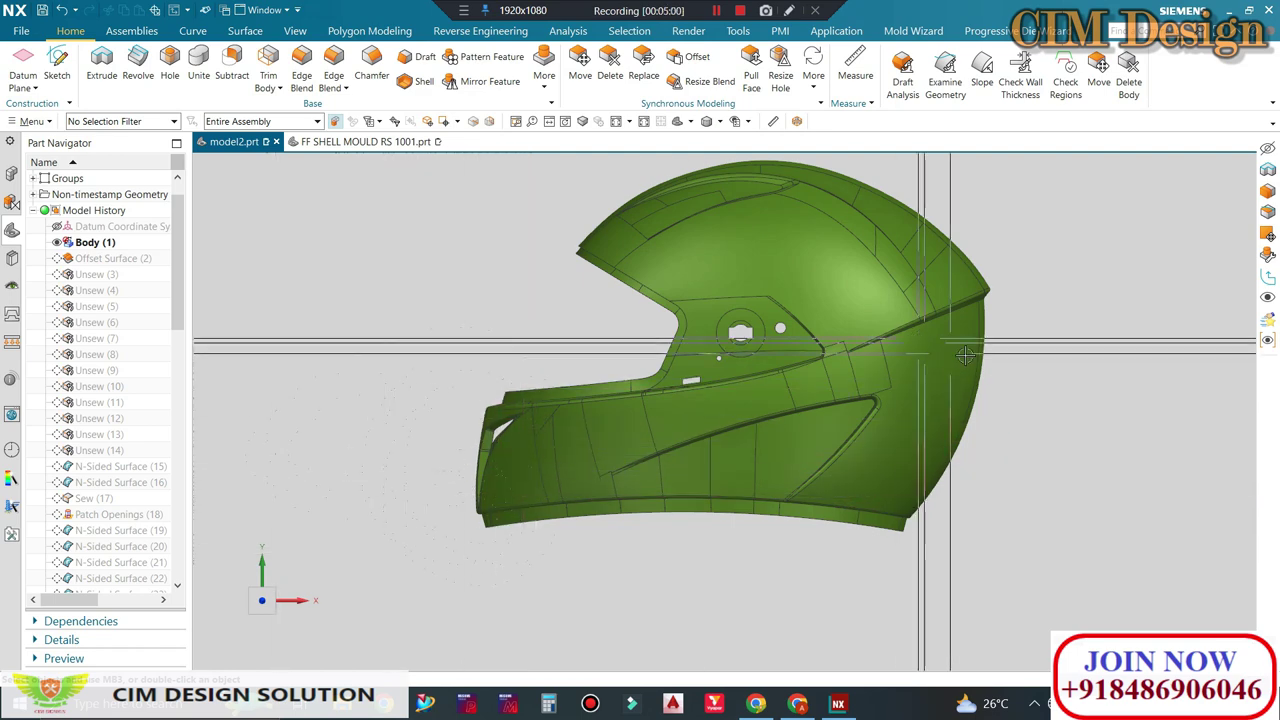
Step: Set the rotation centre on the helmet side and tilt the view to inspect the body
middle_drag(1049, 374, 1080, 428)
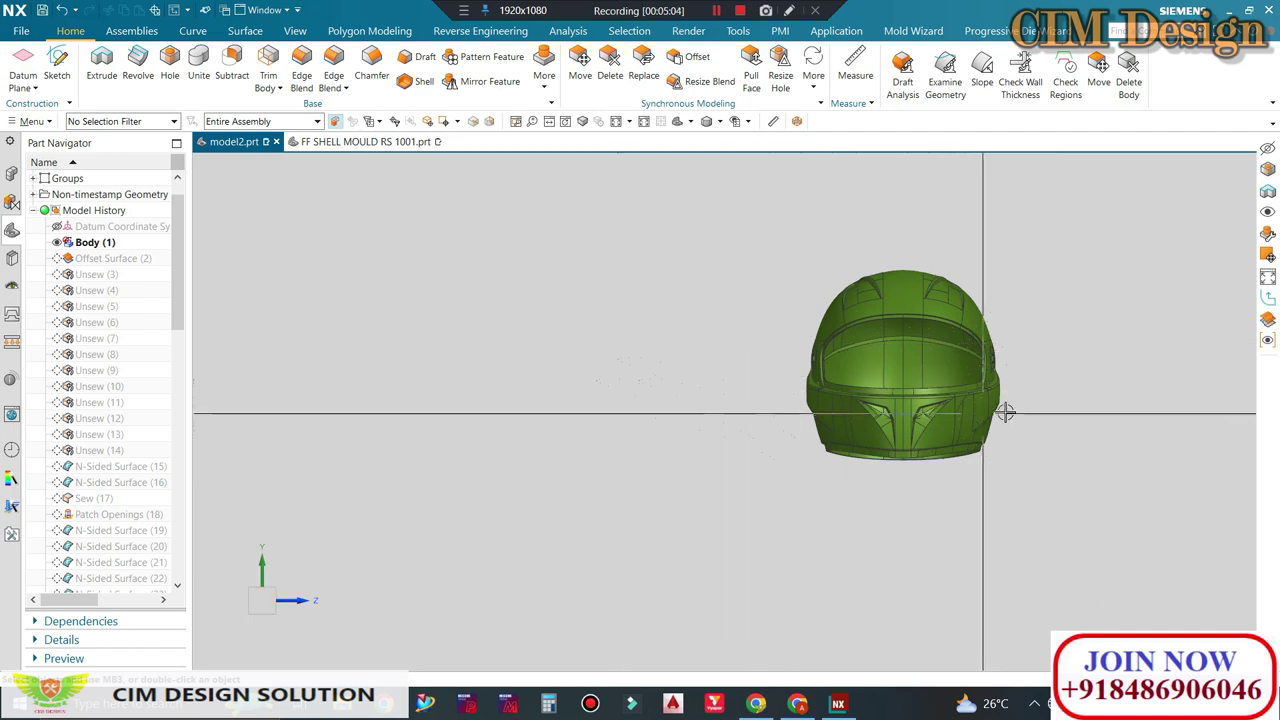
scroll(1018, 404, up, 2)
shift+middle_drag(1018, 404, 975, 425)
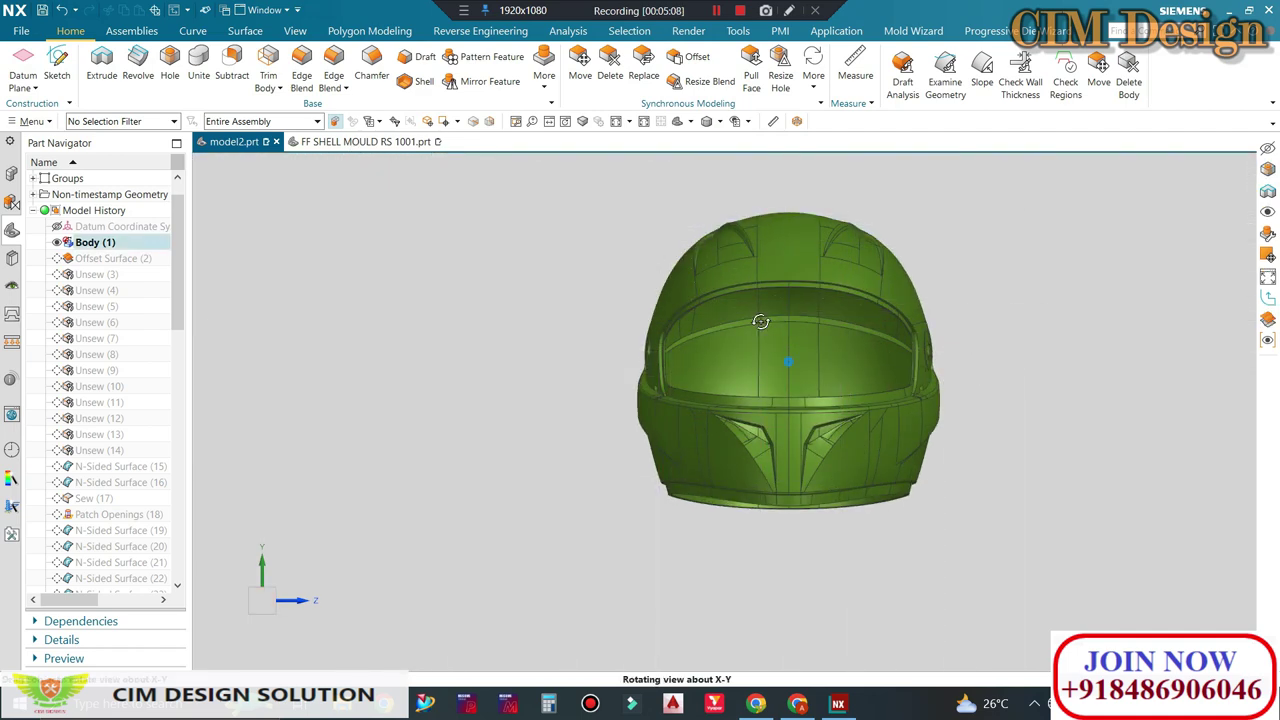
middle_drag(760, 320, 534, 310)
middle_click(501, 300)
middle_drag(263, 305, 463, 354)
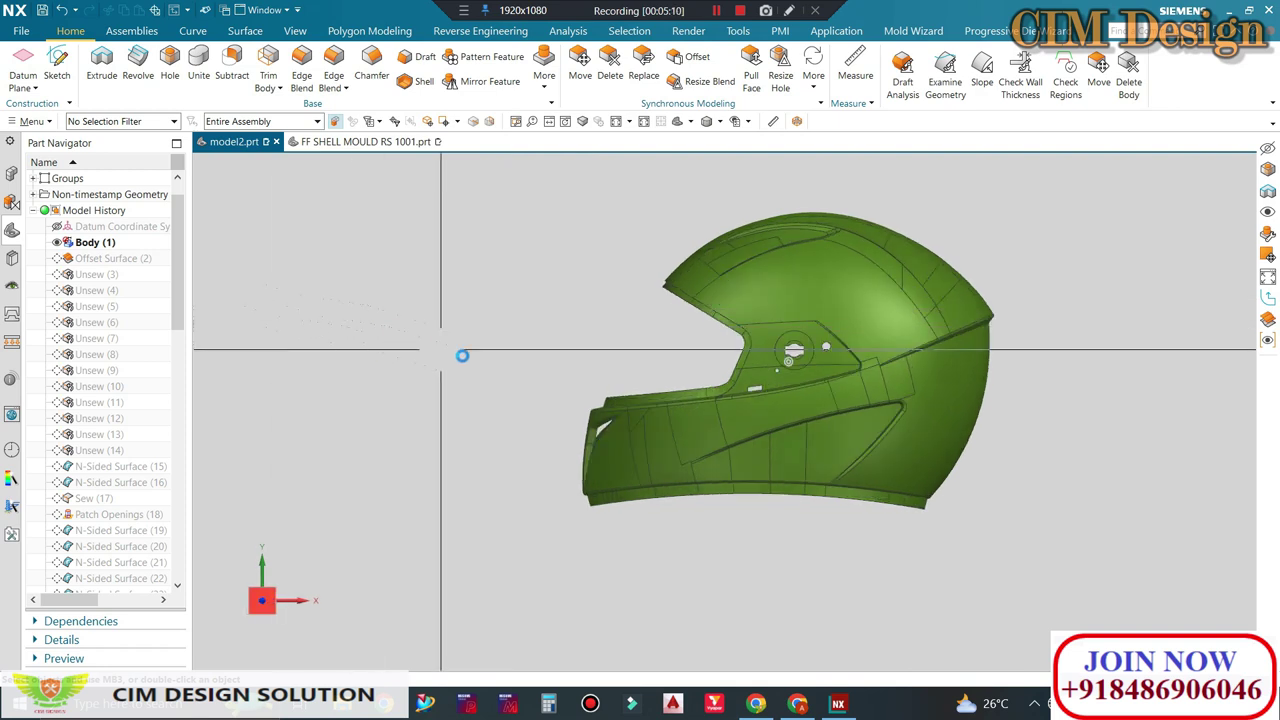
middle_drag(261, 412, 151, 434)
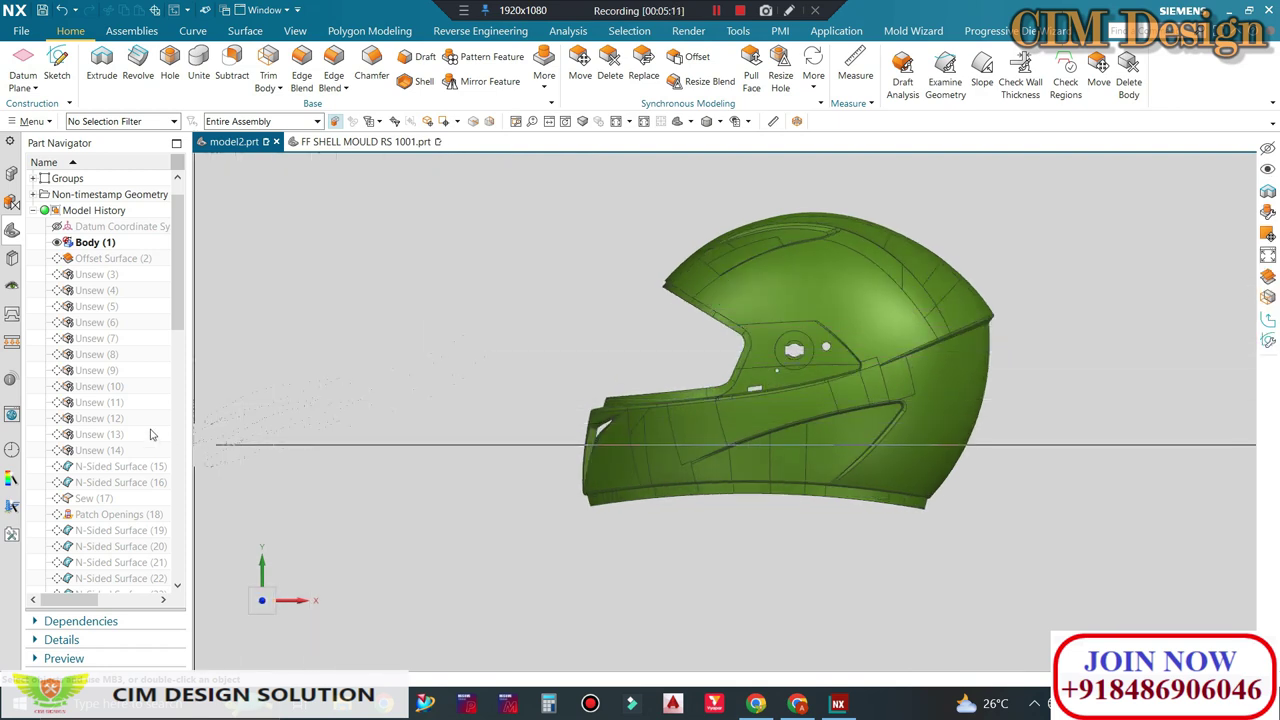
middle_drag(199, 243, 199, 243)
Step: Make Offset Surface (2) the current feature and return to a straight side view
right_click(102, 260)
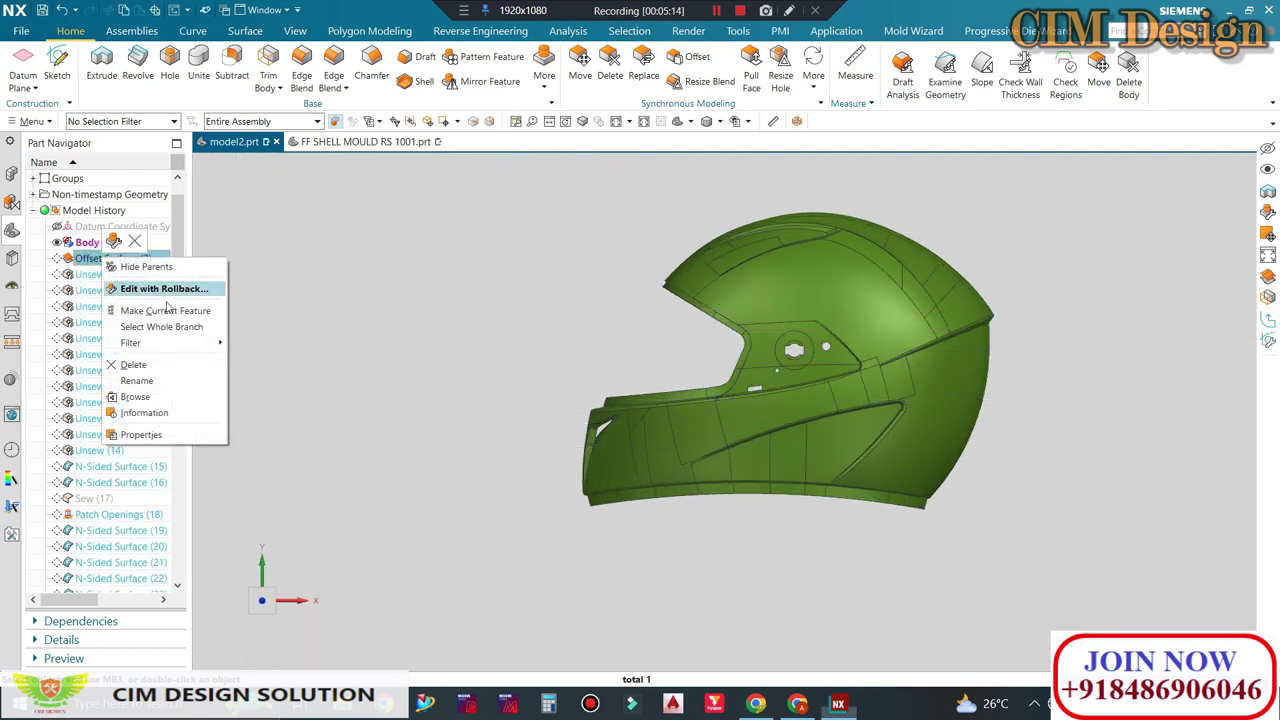
click(170, 311)
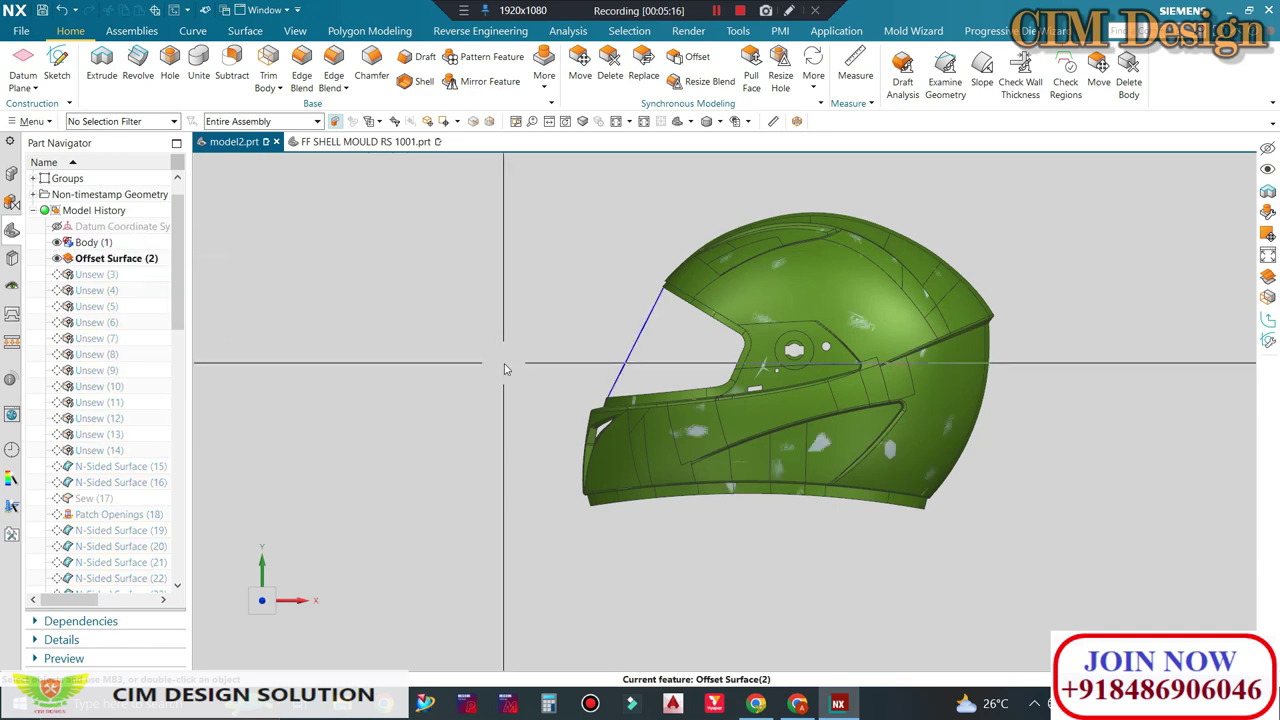
middle_drag(505, 369, 668, 348)
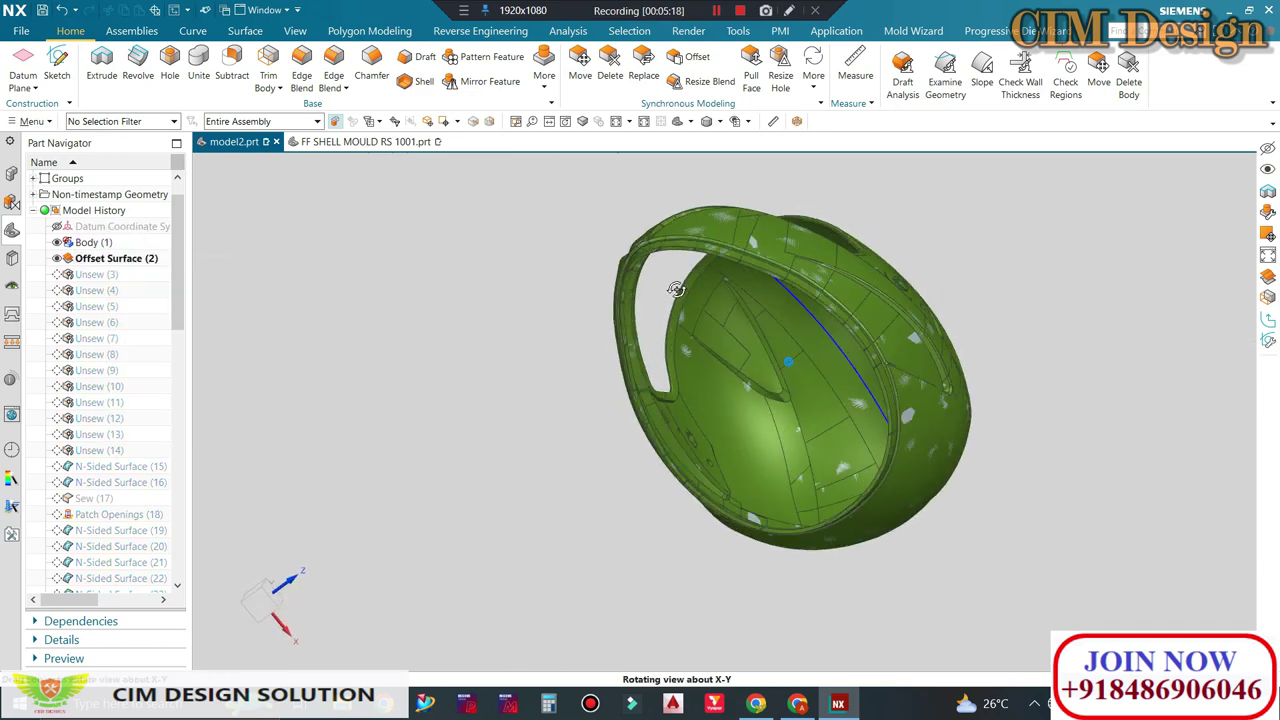
key(F8)
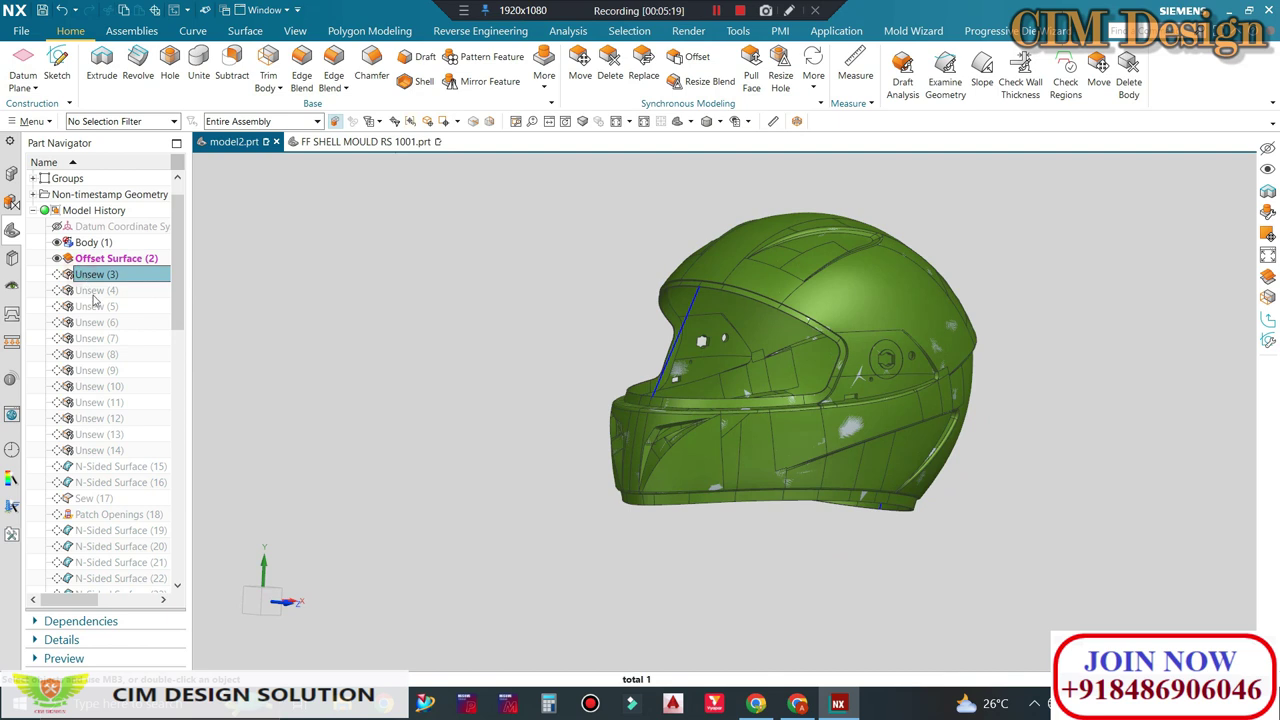
Step: Roll the history to Sew (17) and inspect the rebuilt helmet shell
right_click(96, 503)
click(141, 326)
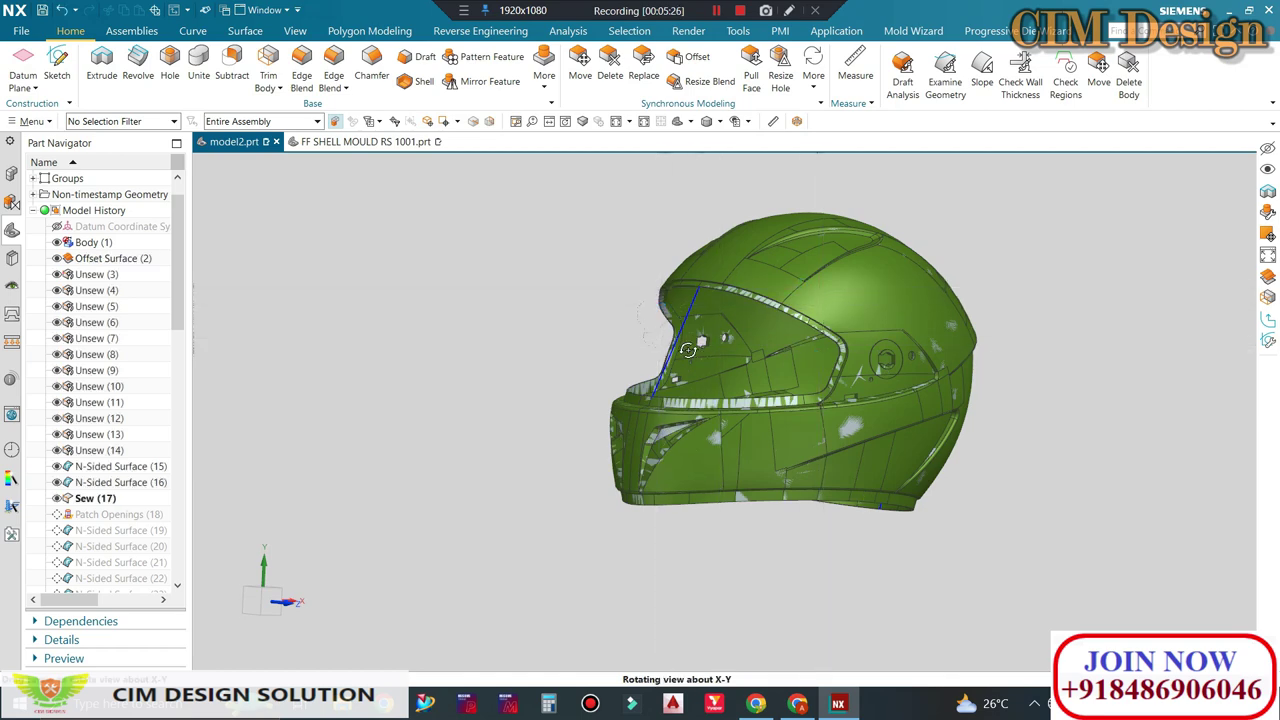
middle_drag(688, 349, 361, 268)
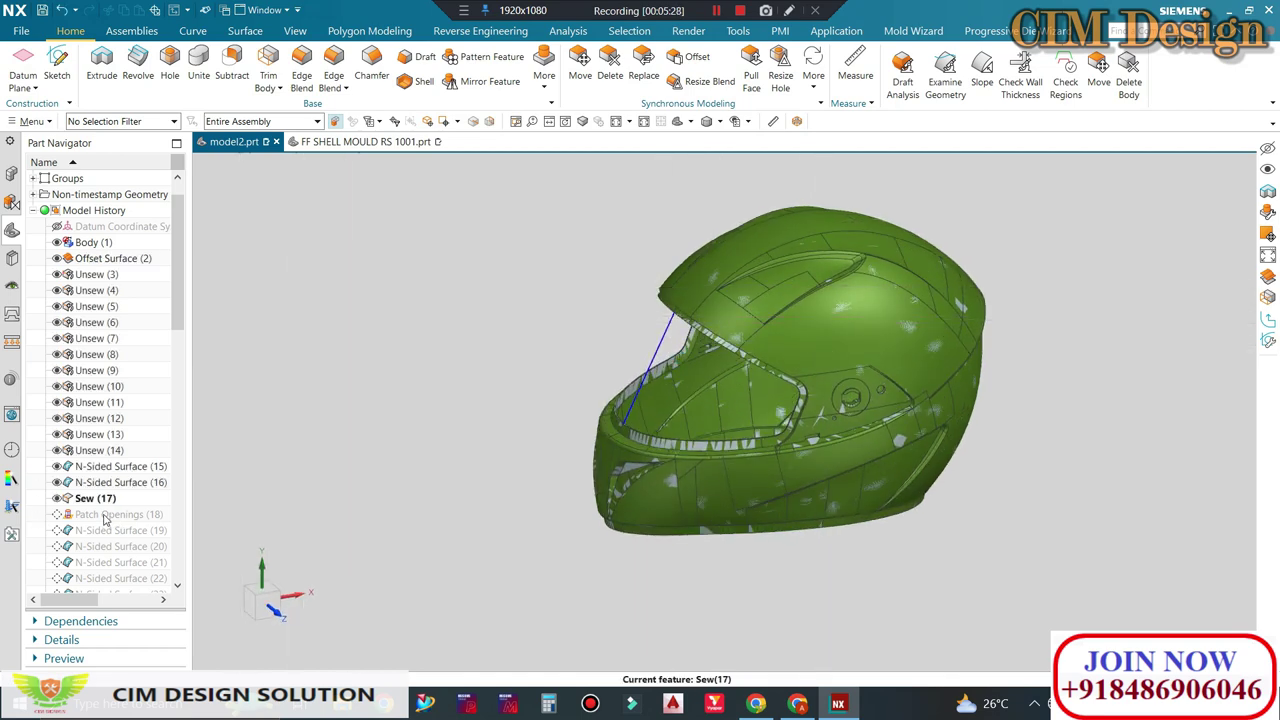
scroll(116, 549, down, 3)
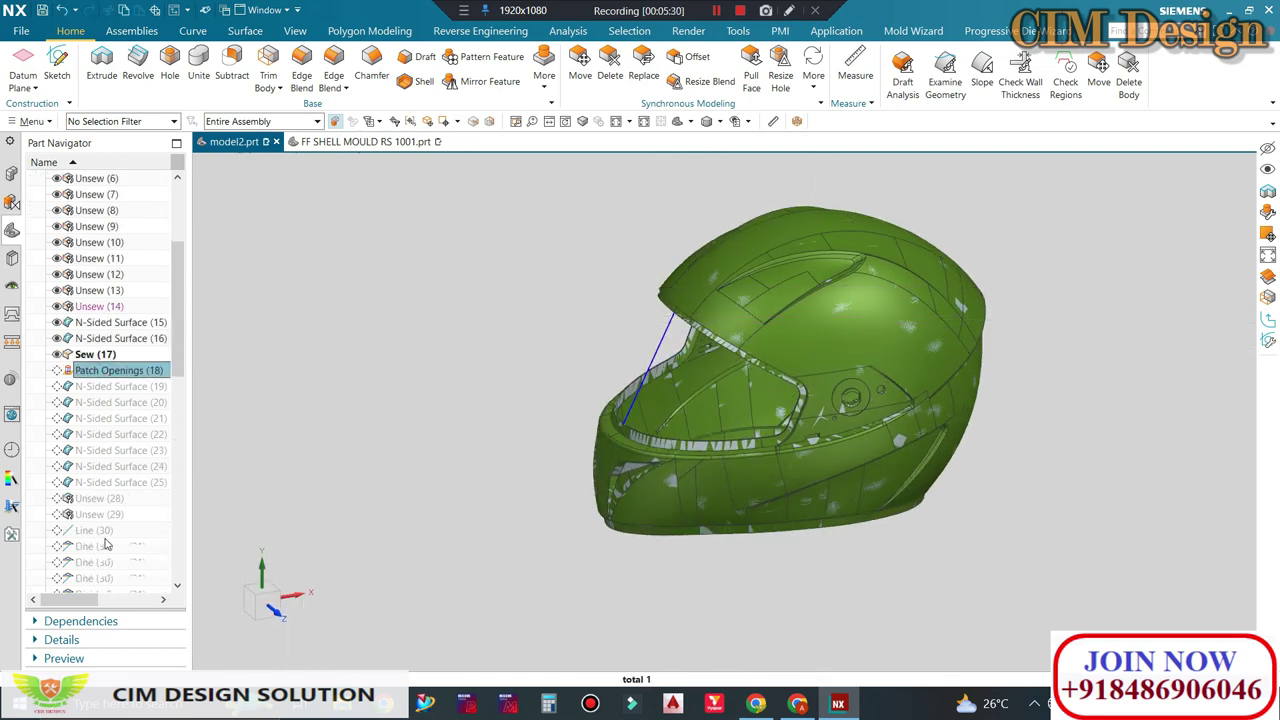
scroll(125, 492, down, 1)
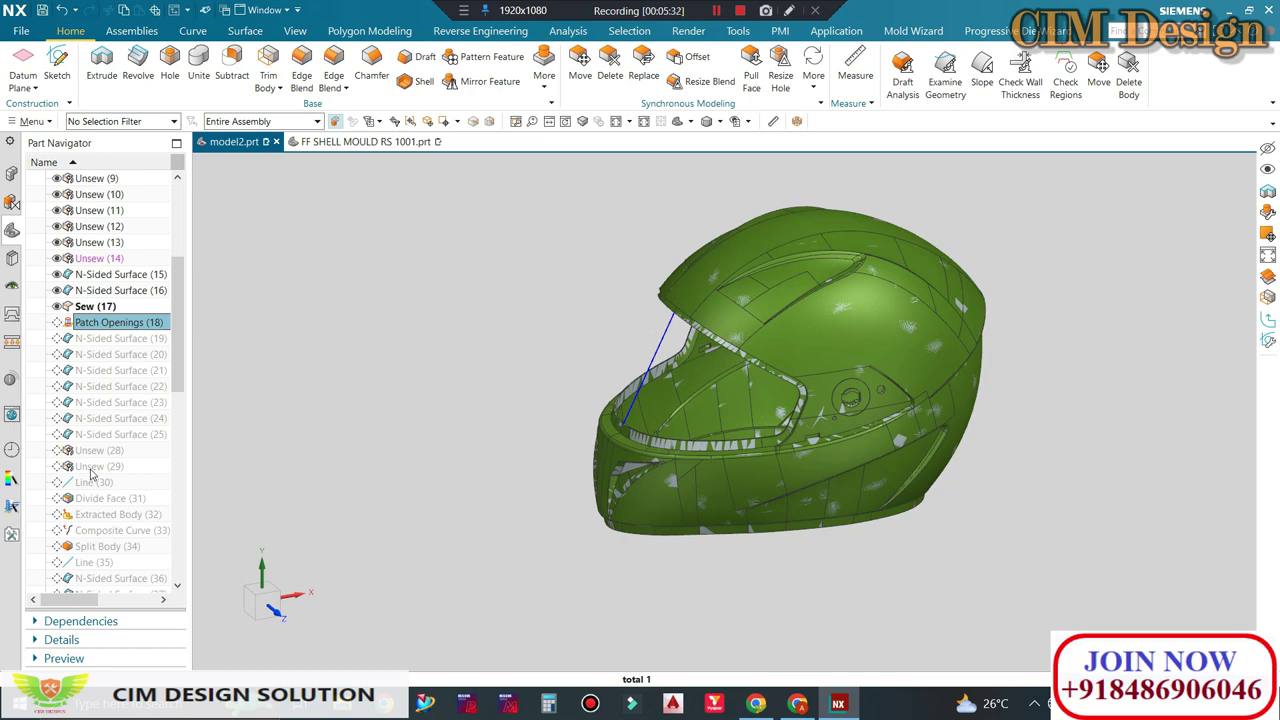
Step: Make Unsew (29) the current feature and view the partly patched shell from the side
right_click(91, 468)
click(145, 523)
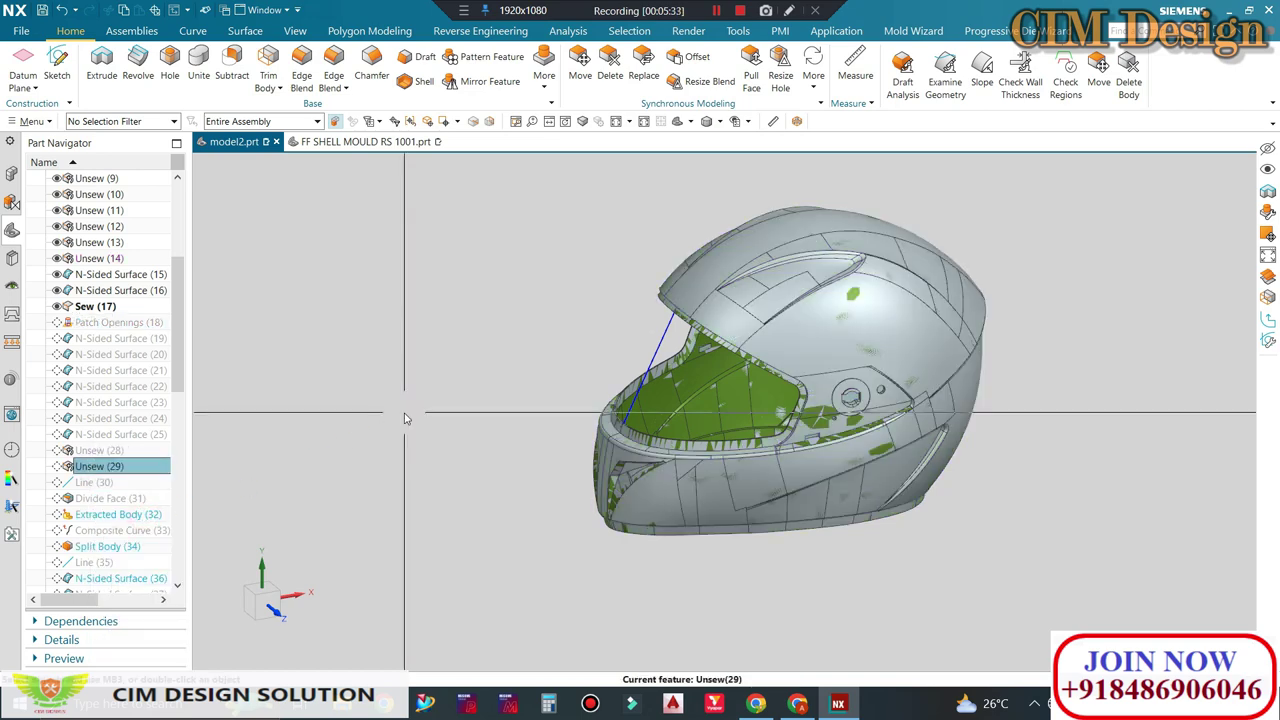
middle_drag(411, 413, 763, 258)
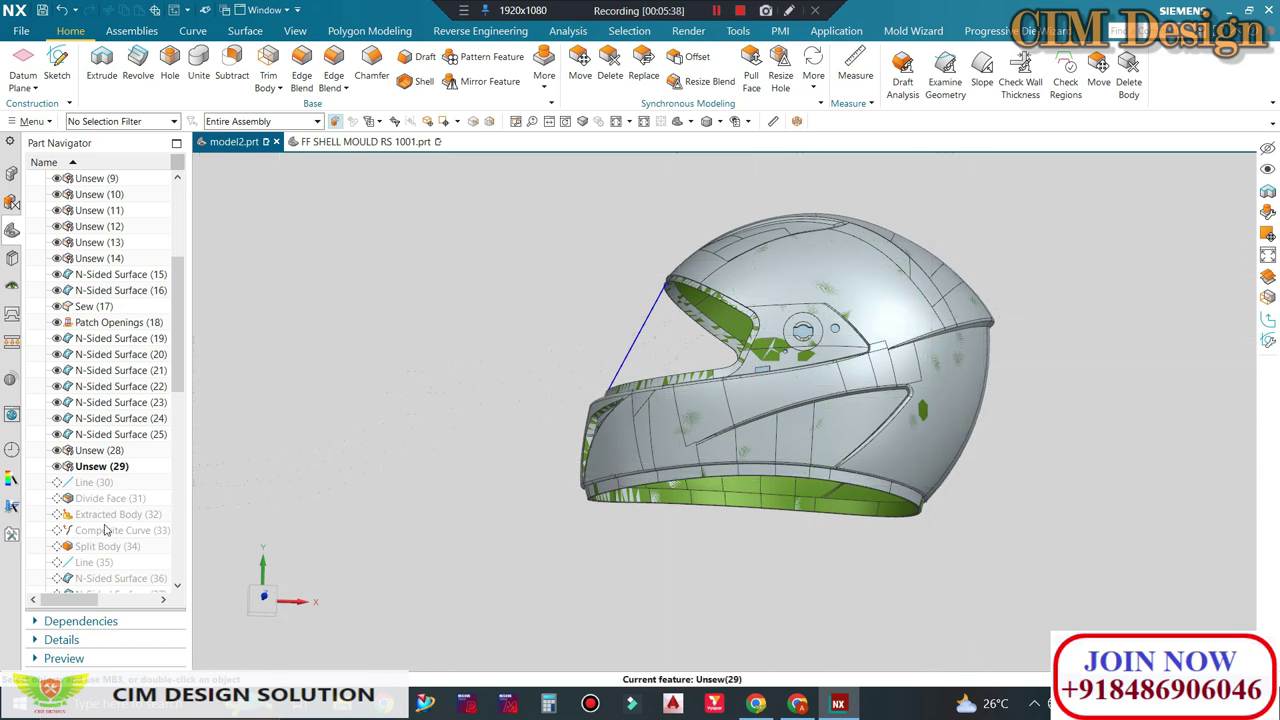
scroll(106, 528, down, 1)
scroll(128, 504, down, 1)
scroll(423, 437, up, 1)
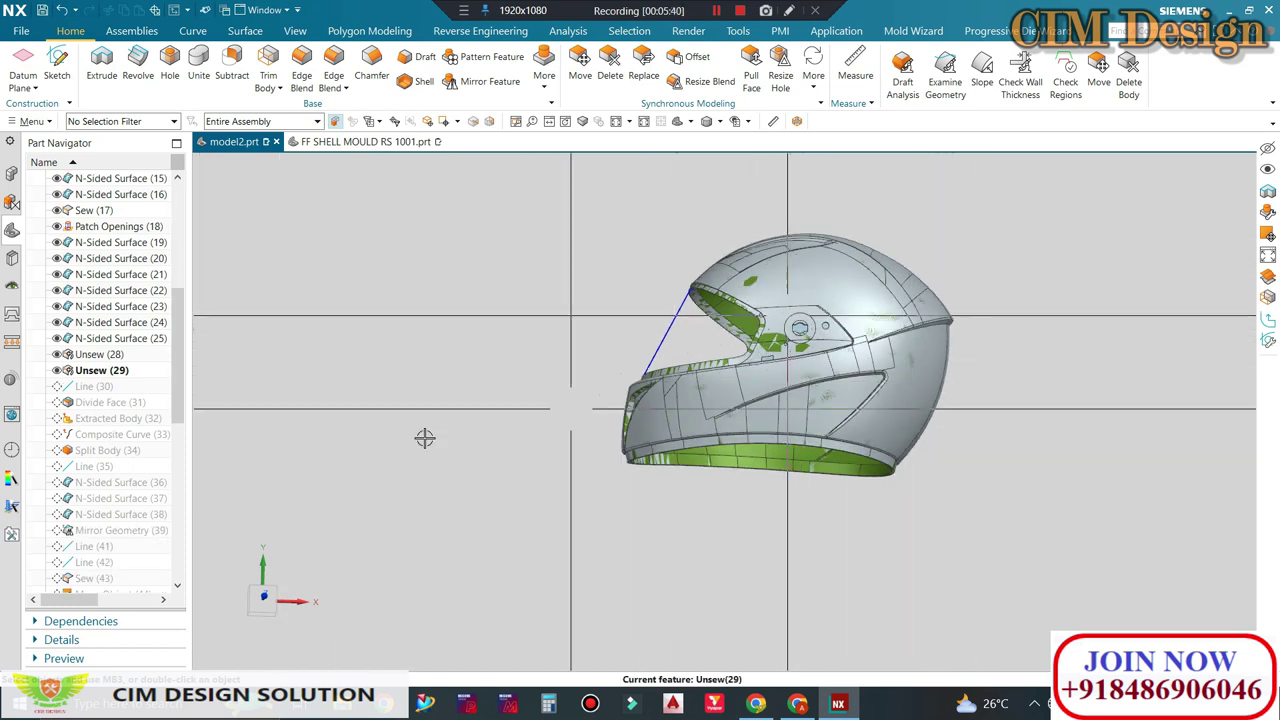
scroll(133, 528, down, 2)
Step: Make Move Object (44) the current feature and view the helmet at a three-quarter angle
right_click(110, 498)
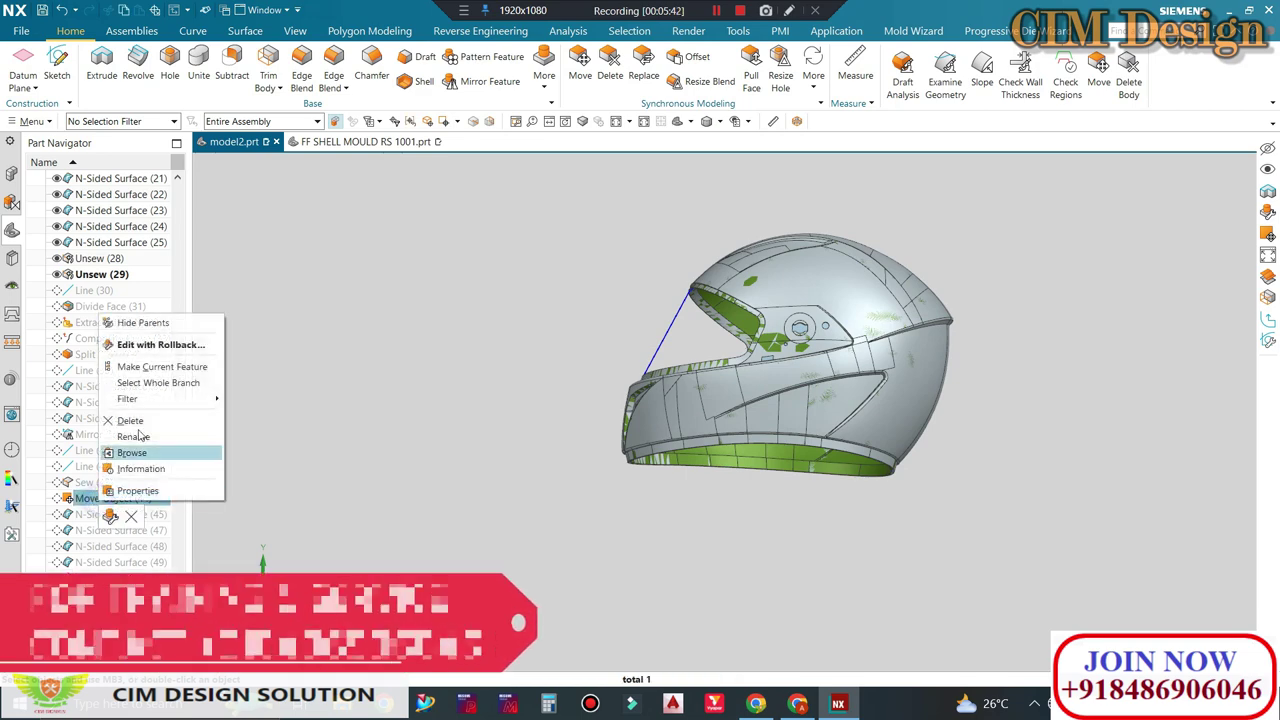
click(130, 366)
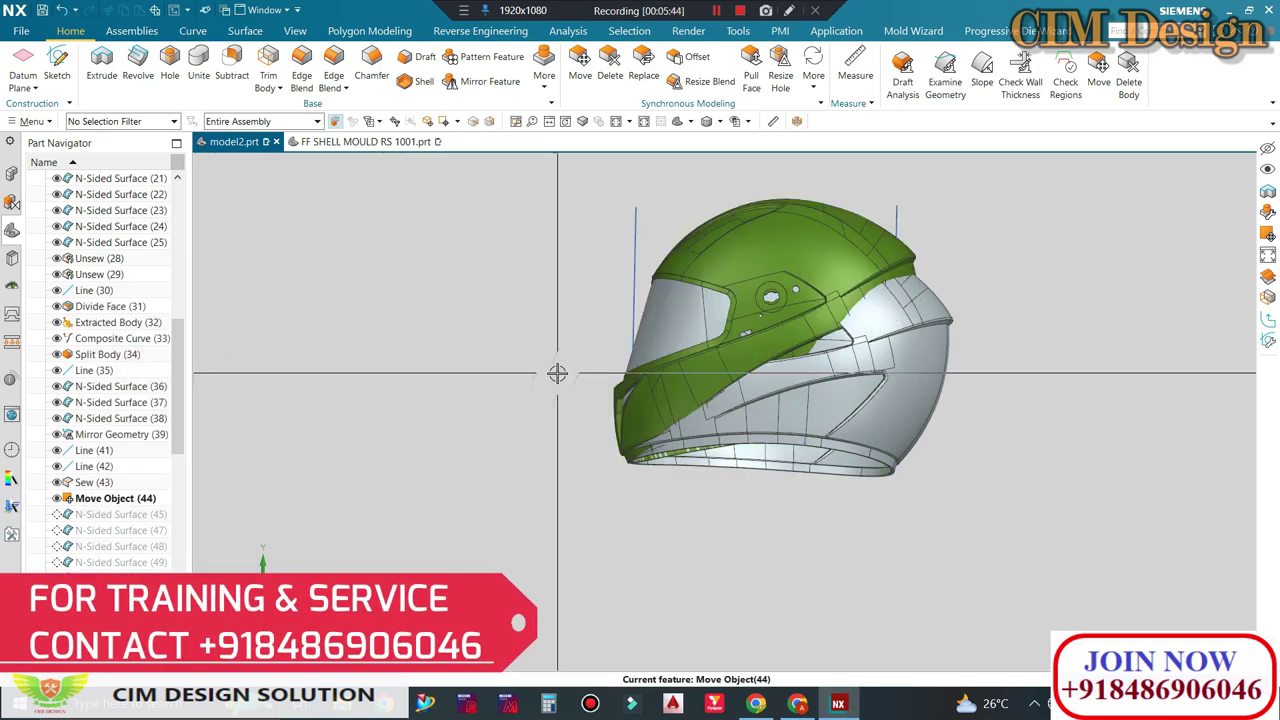
mouse_move(557, 371)
middle_down()
mouse_move(638, 392)
mouse_move(360, 363)
middle_up()
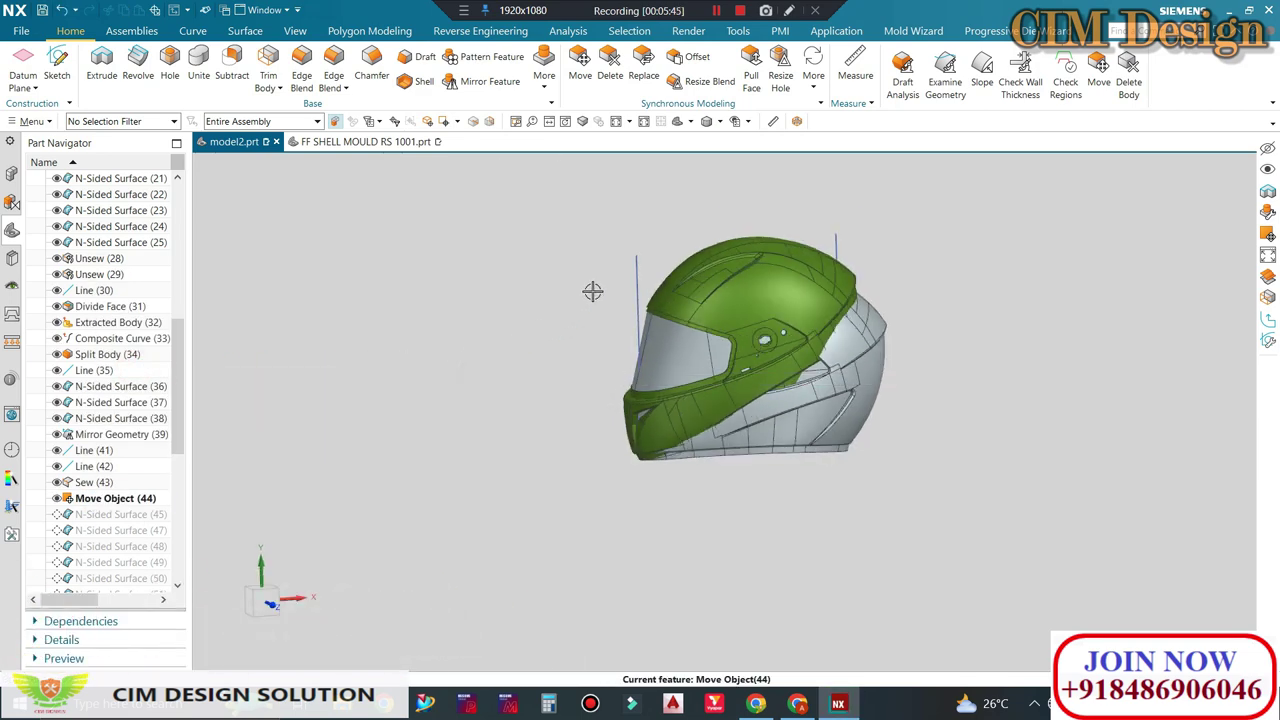
scroll(865, 265, down, 2)
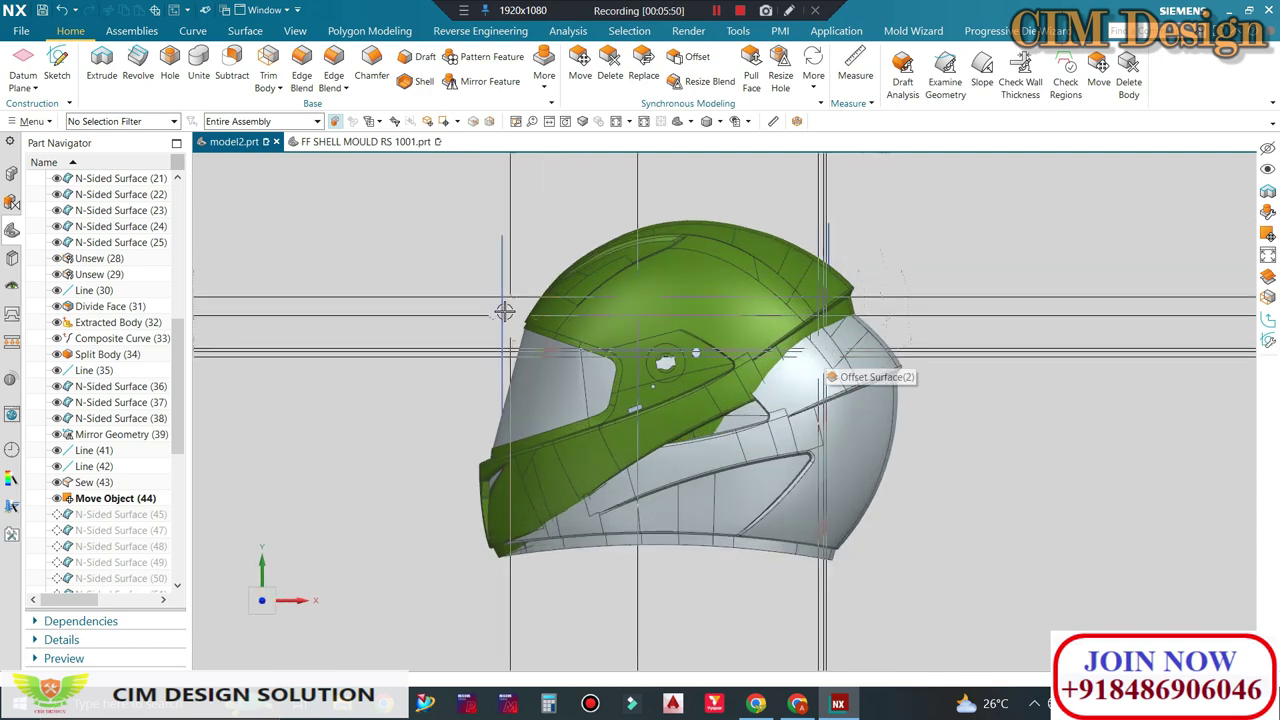
scroll(700, 348, up, 1)
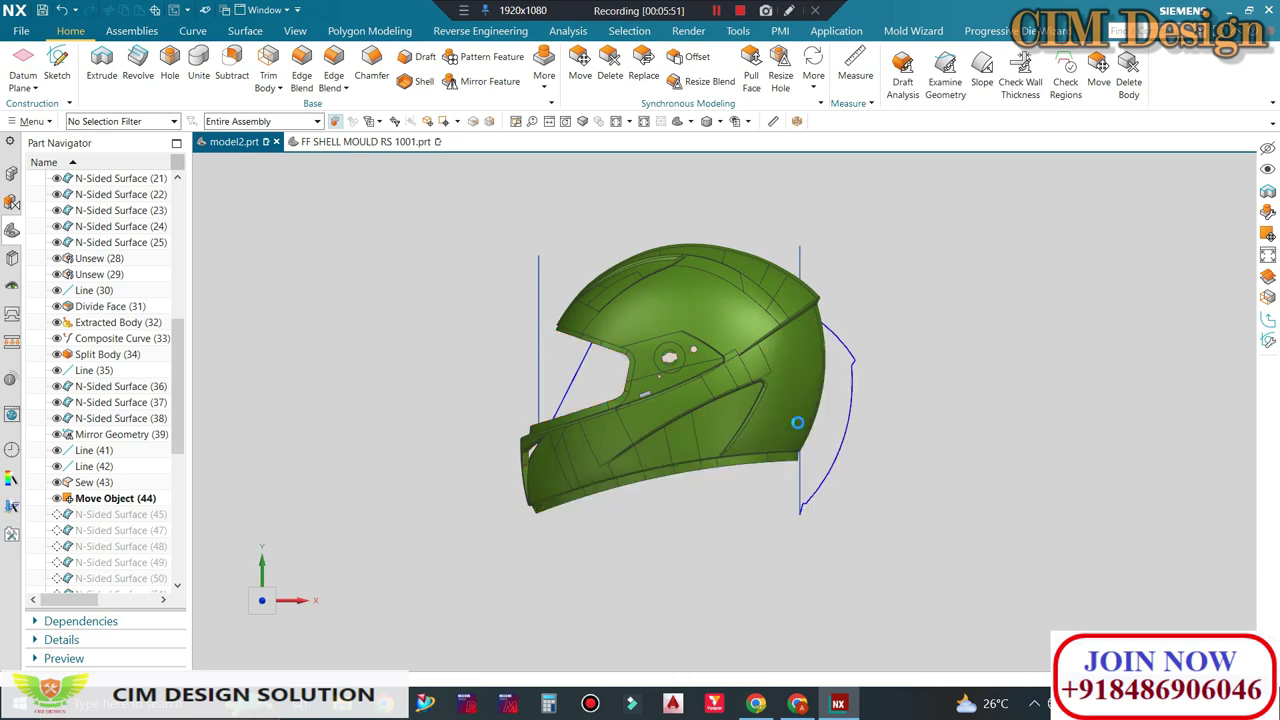
scroll(839, 363, down, 2)
middle_drag(839, 363, 790, 420)
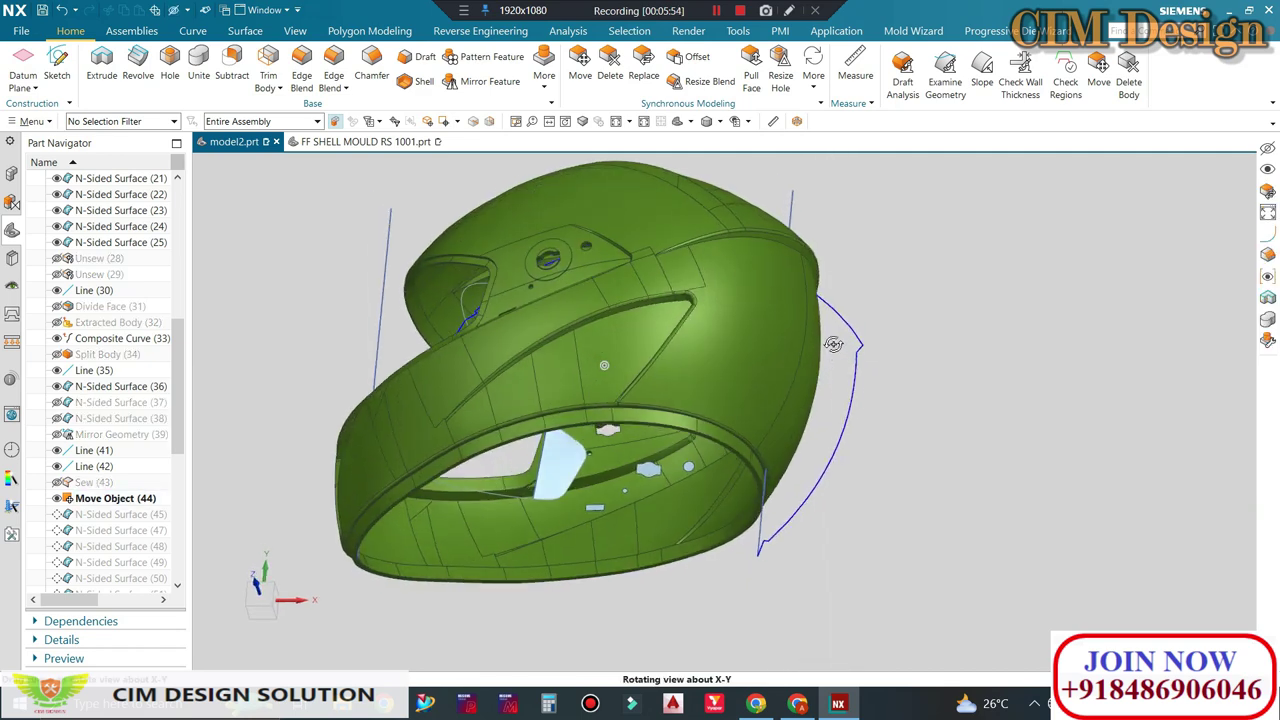
Step: Hide the grey shell body, leaving only the green helmet shell visible
key(ctrl+b)
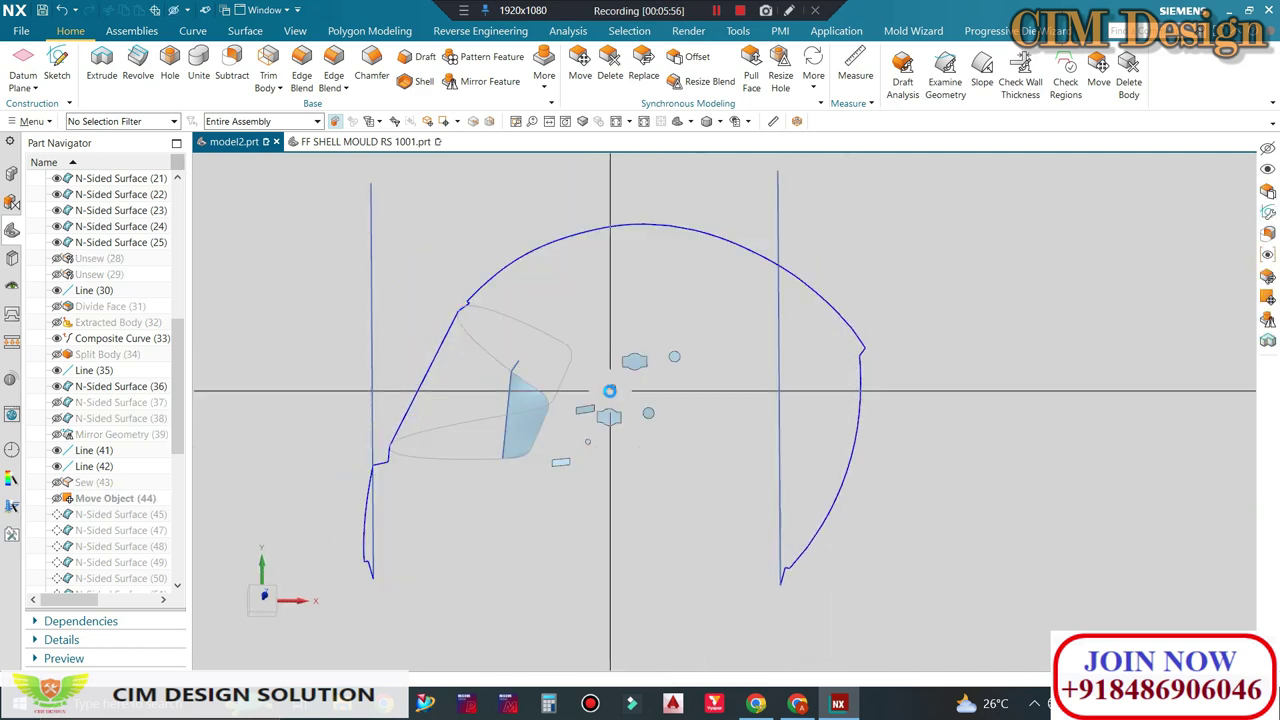
middle_drag(834, 291, 789, 314)
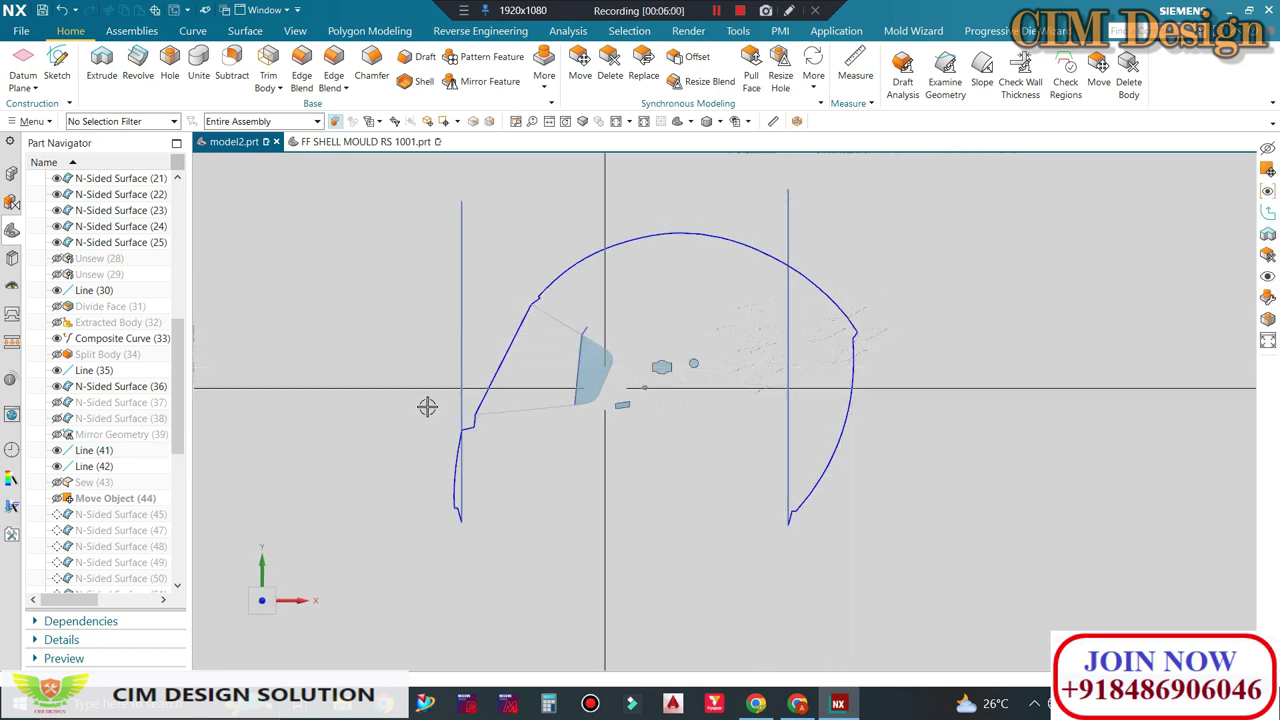
key(ctrl+z)
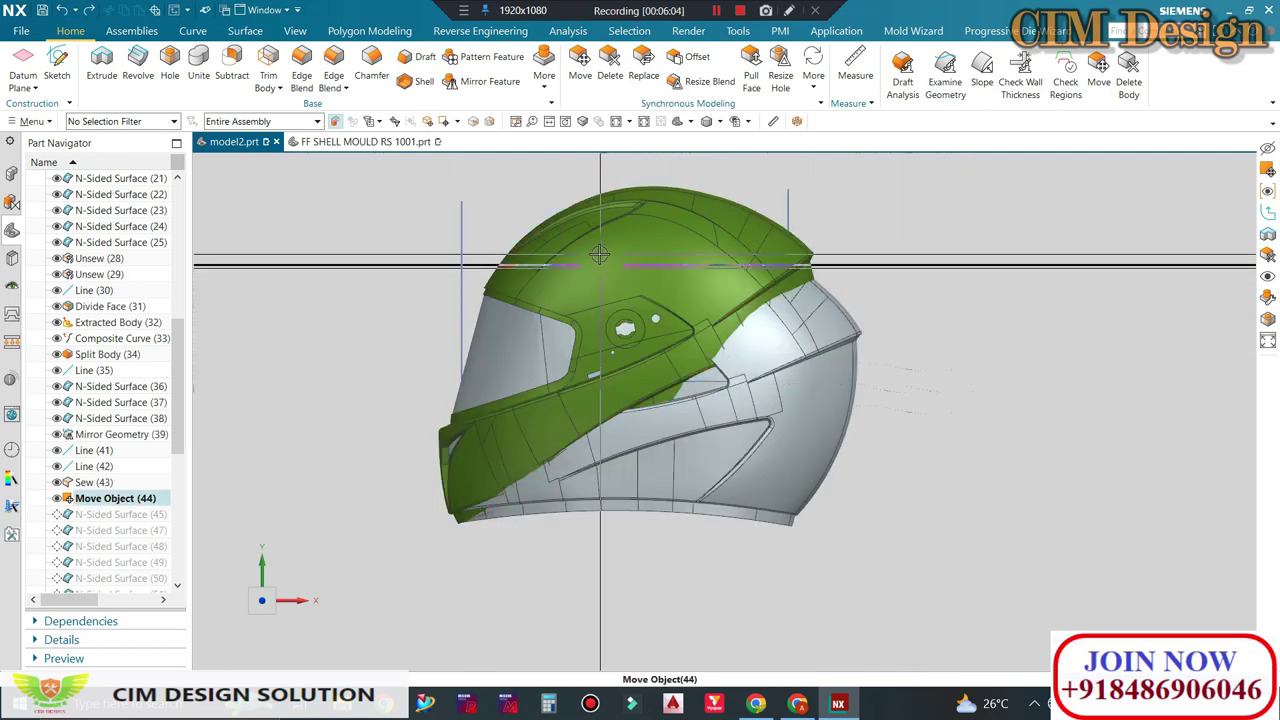
key(ctrl+y)
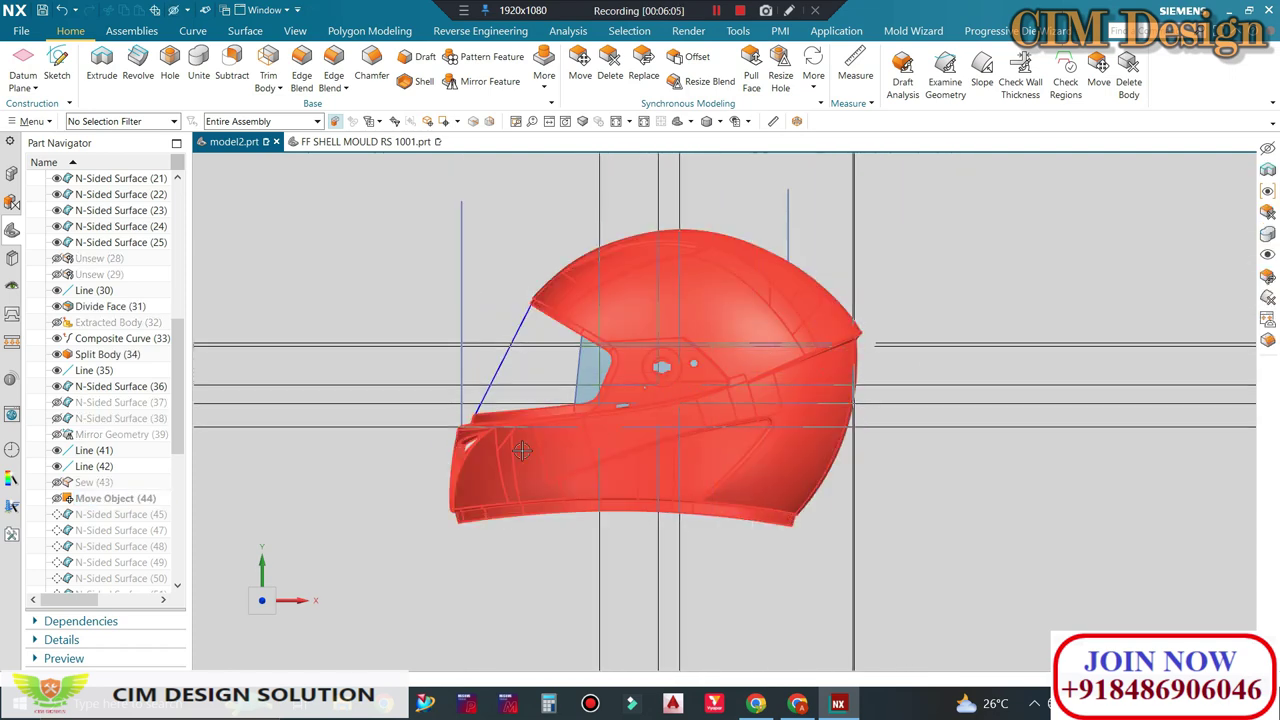
key(ctrl+y)
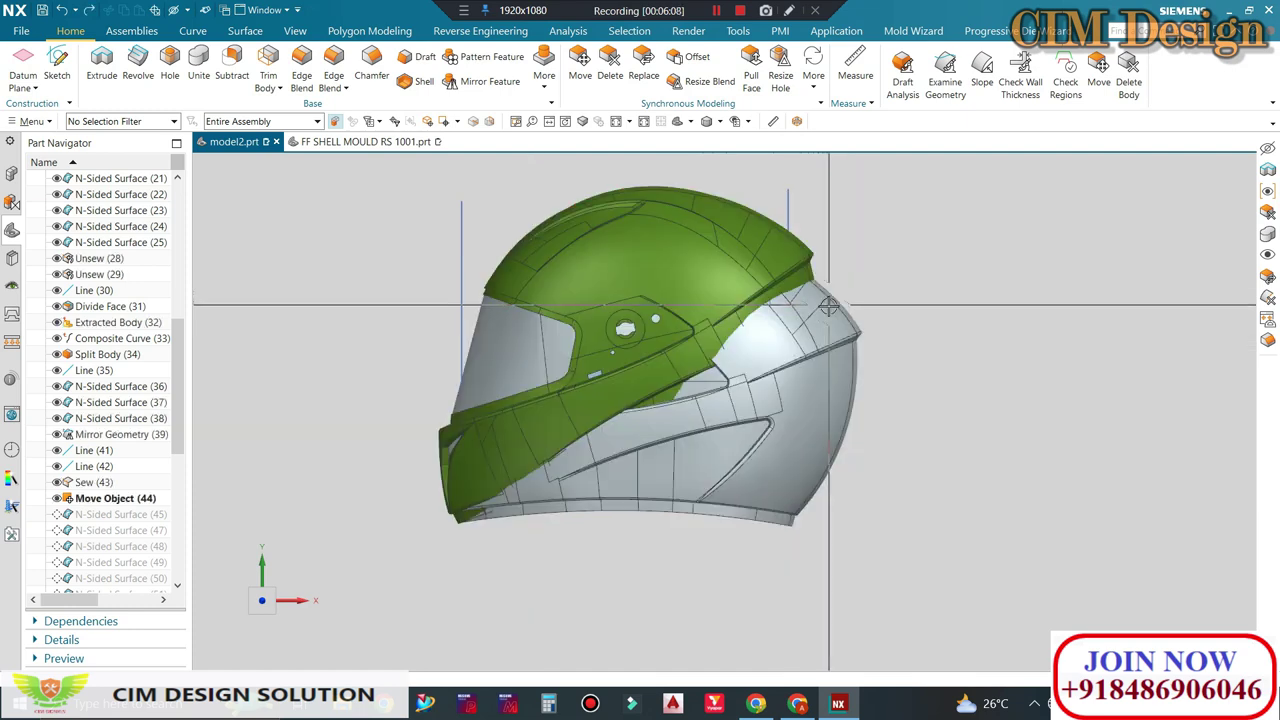
key(ctrl+z)
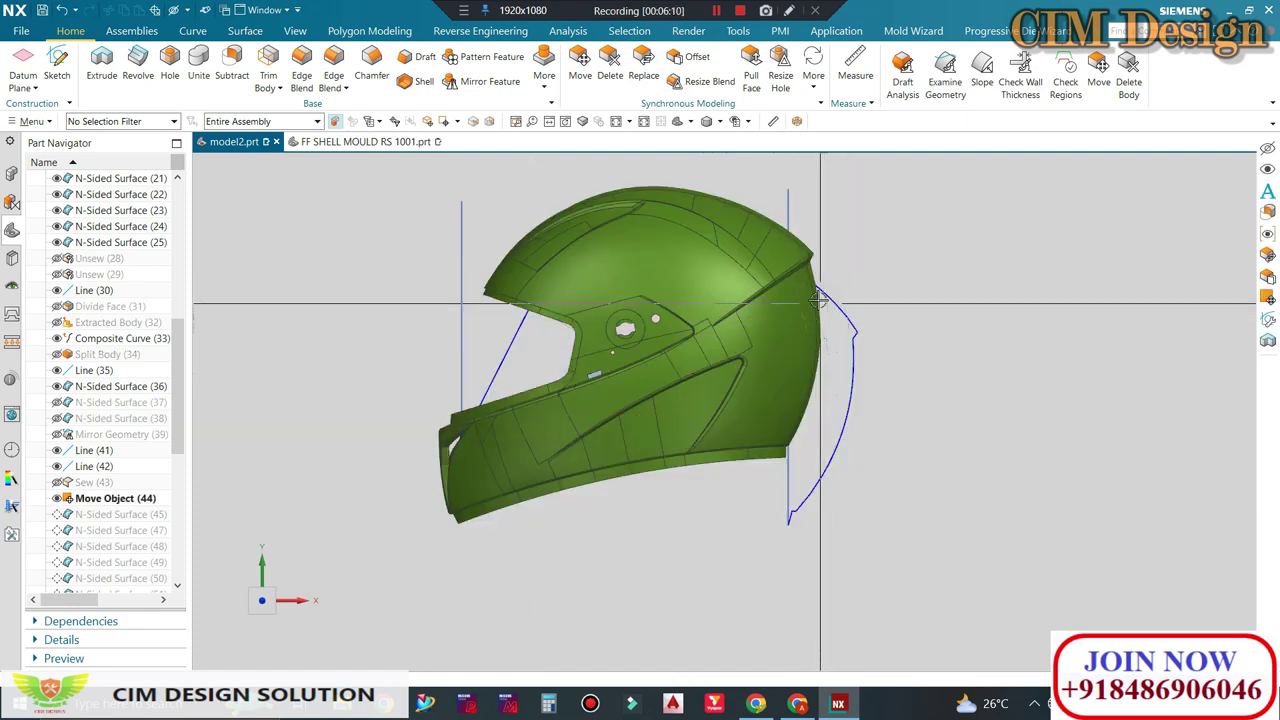
Step: Inspect the green helmet from top and side views, then select Move Object (44)
middle_drag(543, 487, 891, 400)
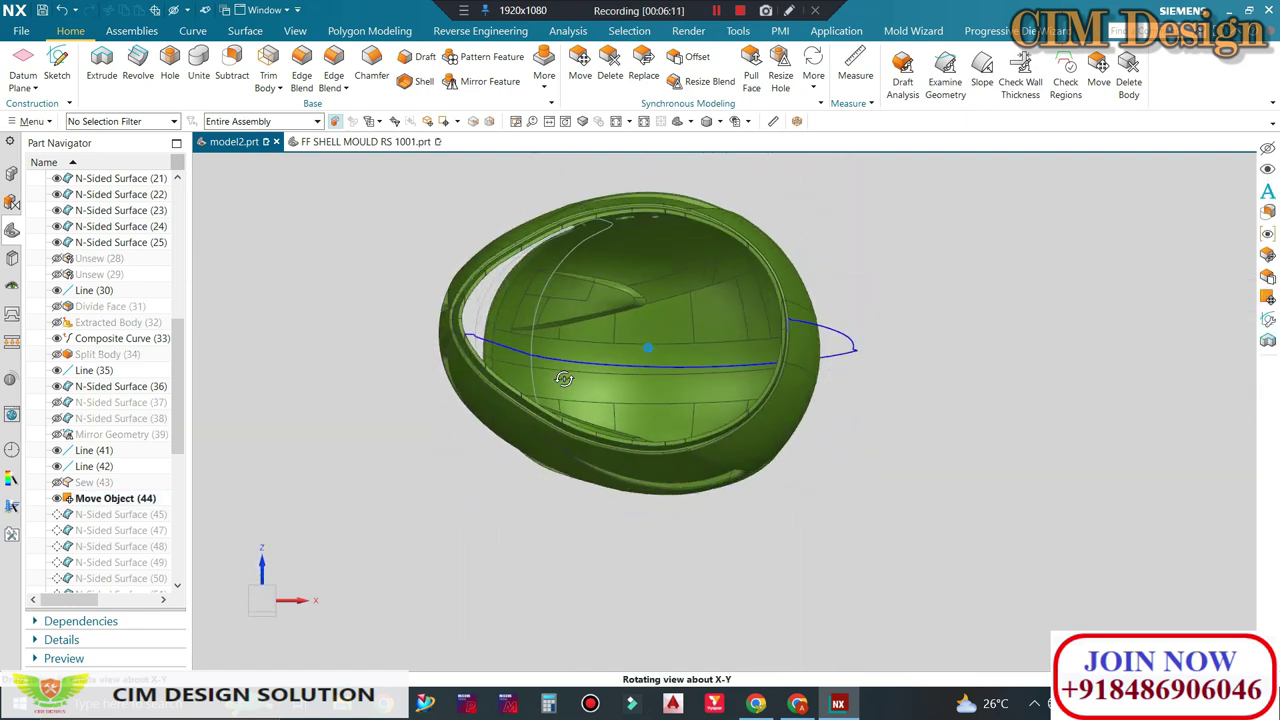
key(F8)
scroll(915, 320, up, 5)
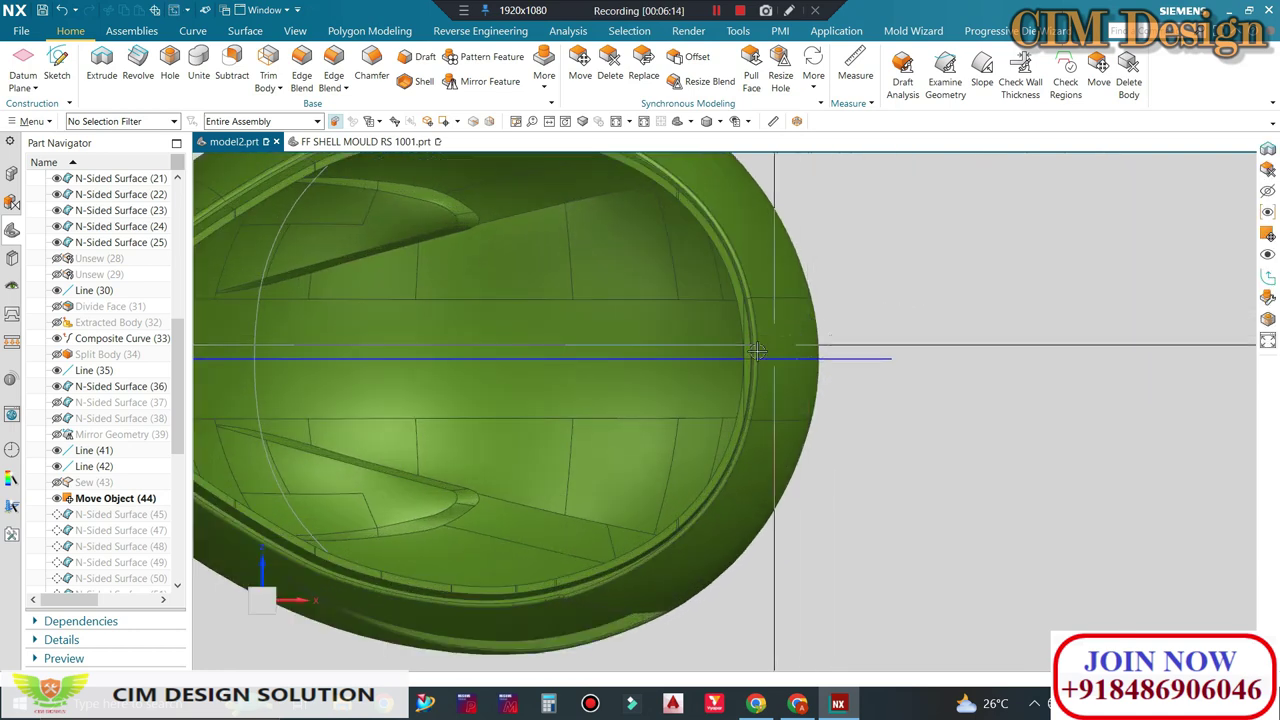
scroll(862, 354, down, 5)
middle_drag(862, 354, 1006, 429)
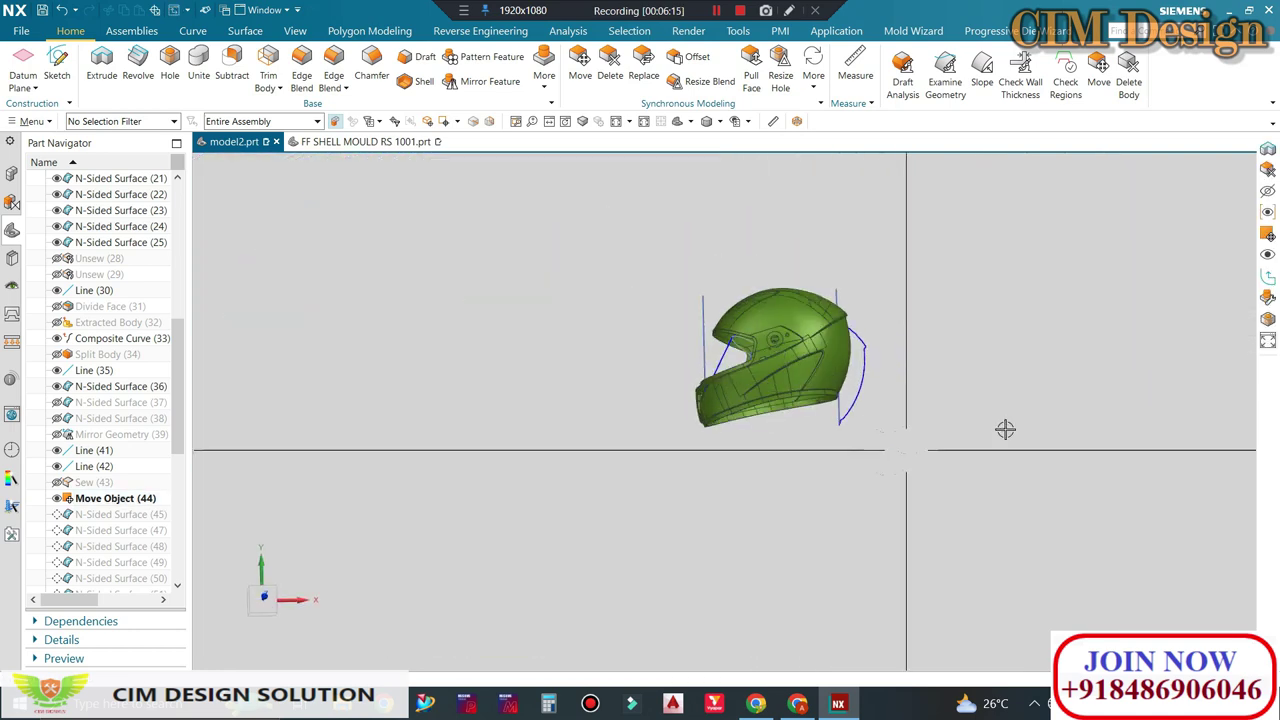
scroll(793, 328, up, 2)
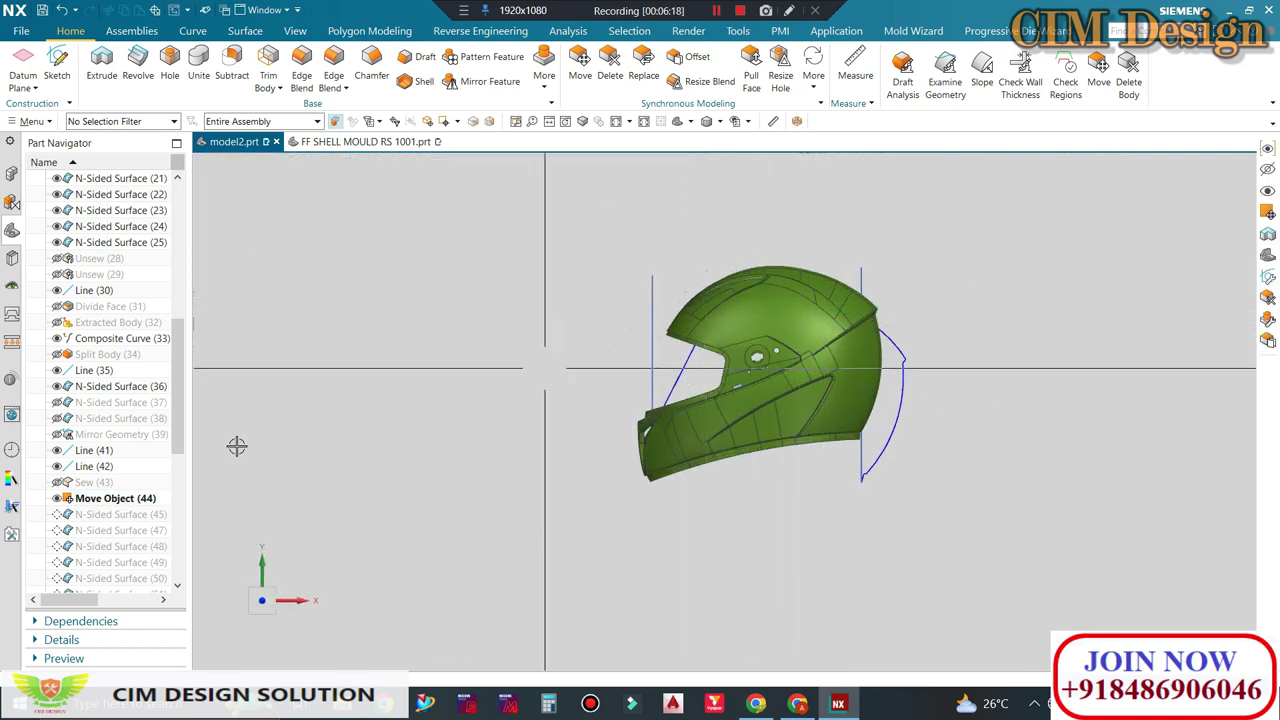
click(115, 498)
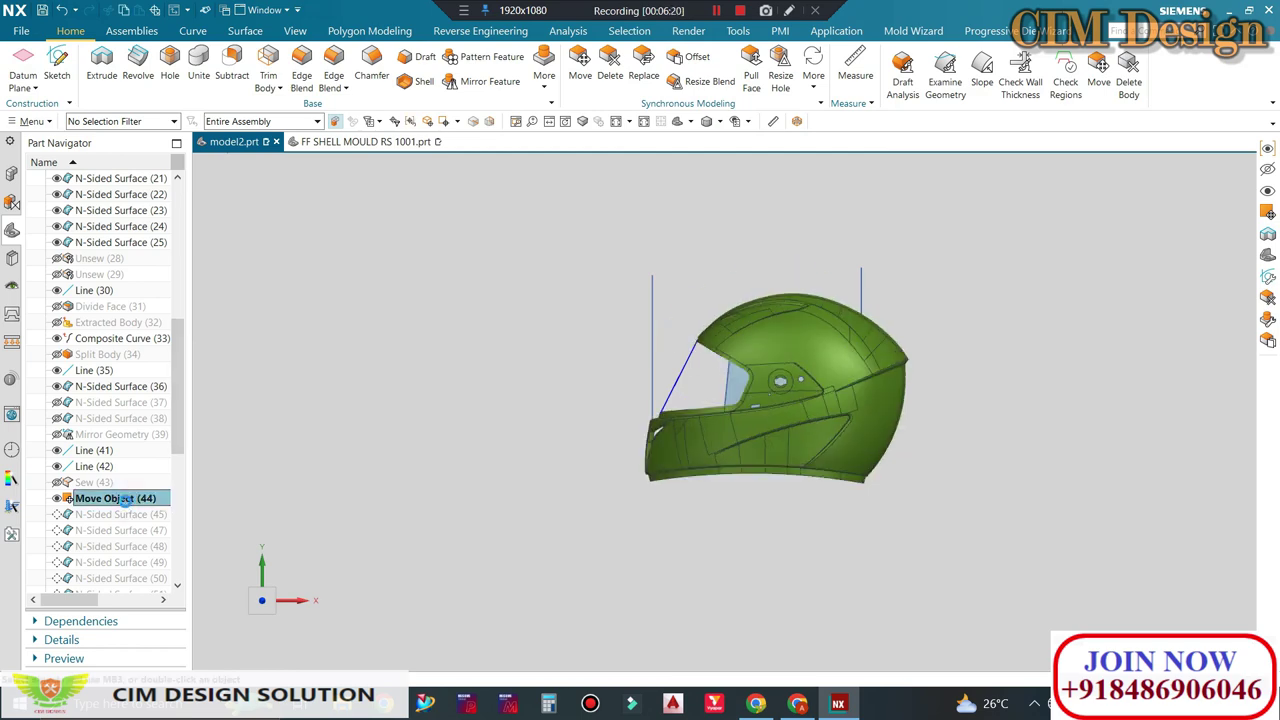
Step: Review the Move Object (44) rotation settings without changes and orbit to a side view
double_click(123, 500)
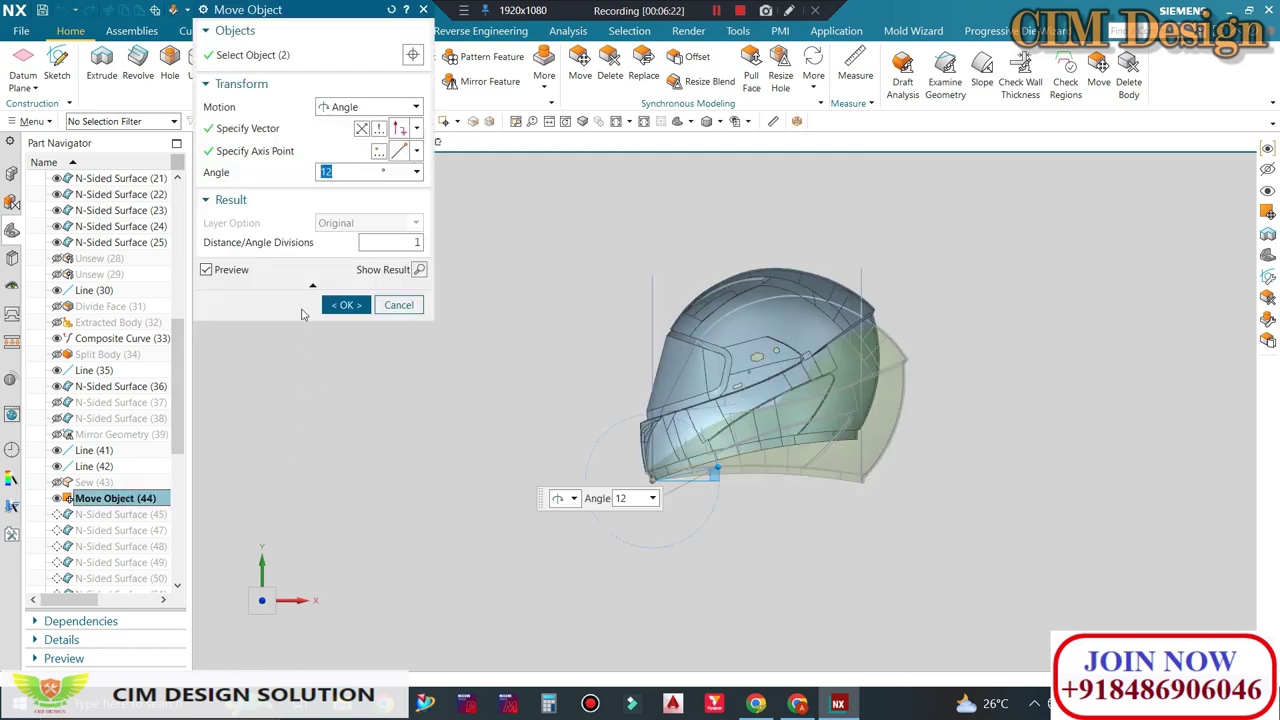
scroll(766, 414, up, 2)
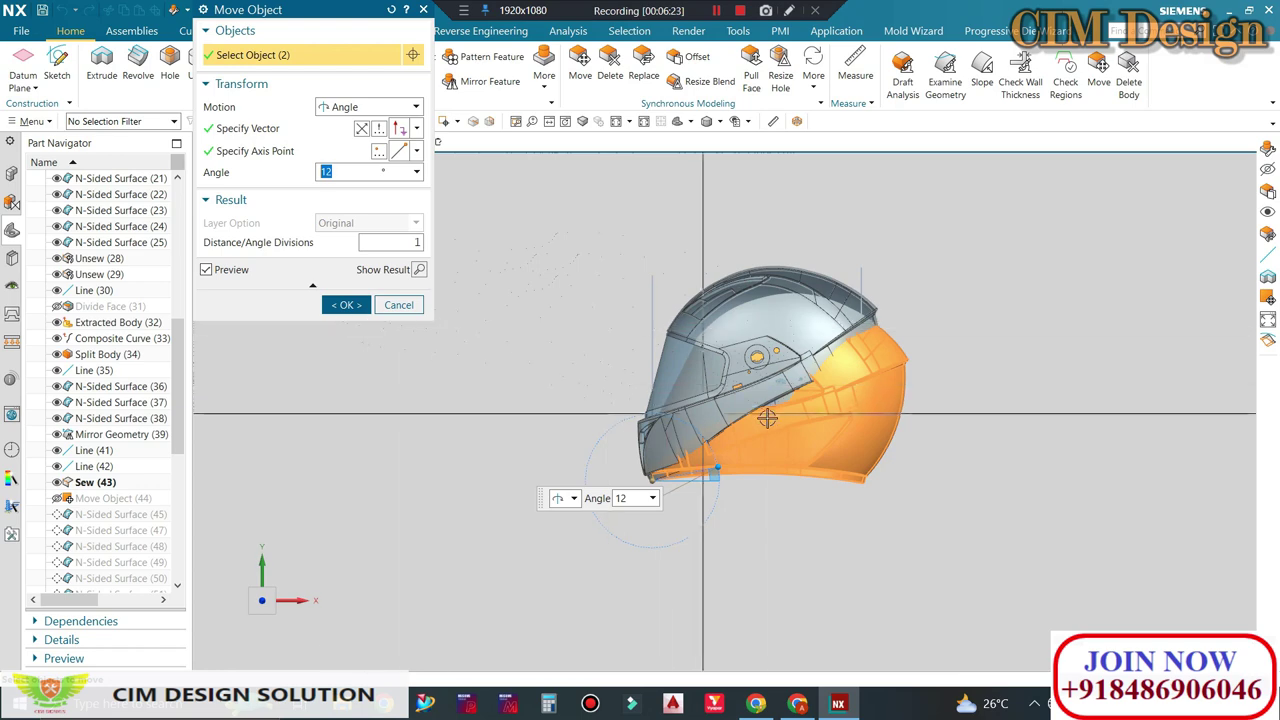
scroll(790, 400, up, 2)
click(400, 305)
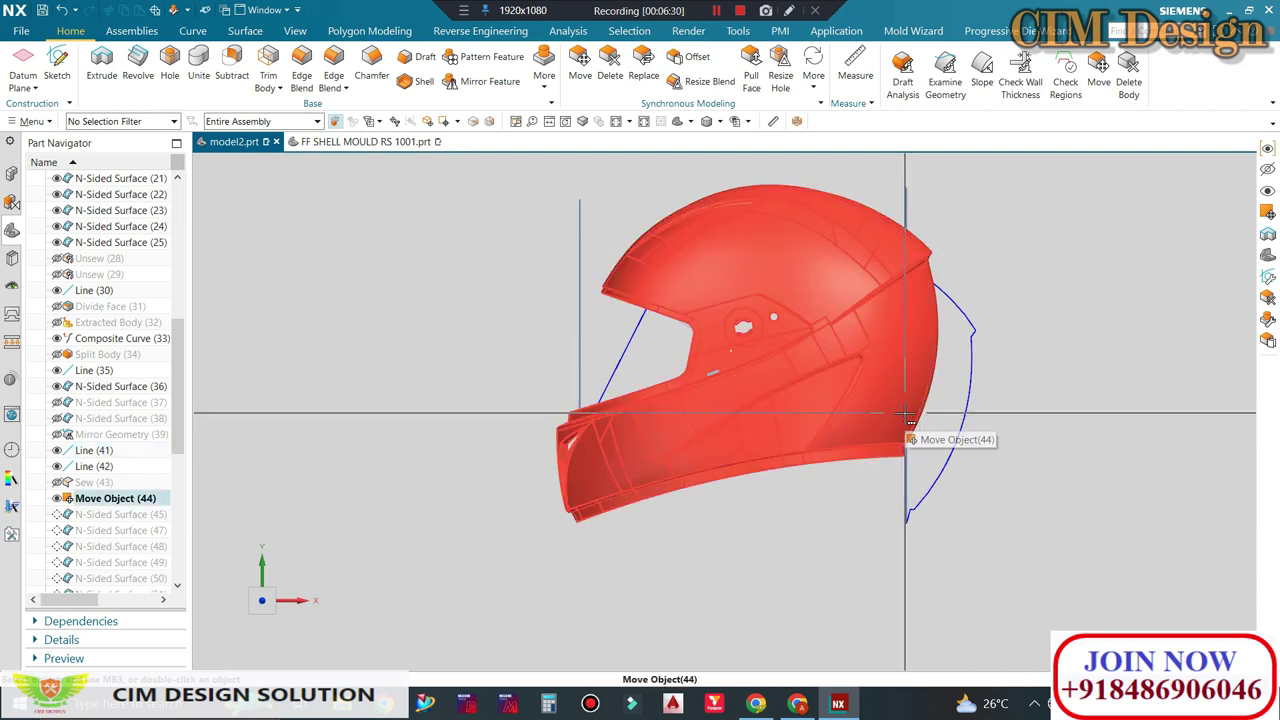
mouse_move(909, 437)
middle_down()
mouse_move(966, 406)
mouse_move(903, 485)
middle_up()
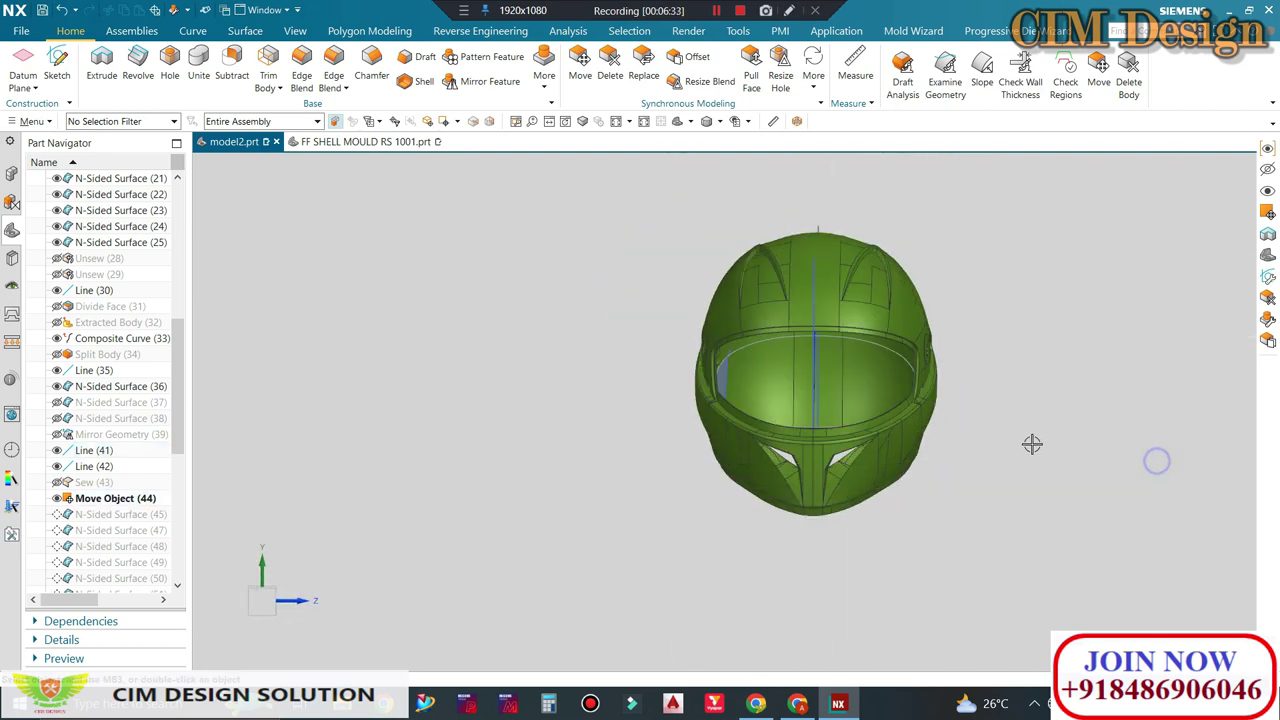
scroll(950, 378, up, 2)
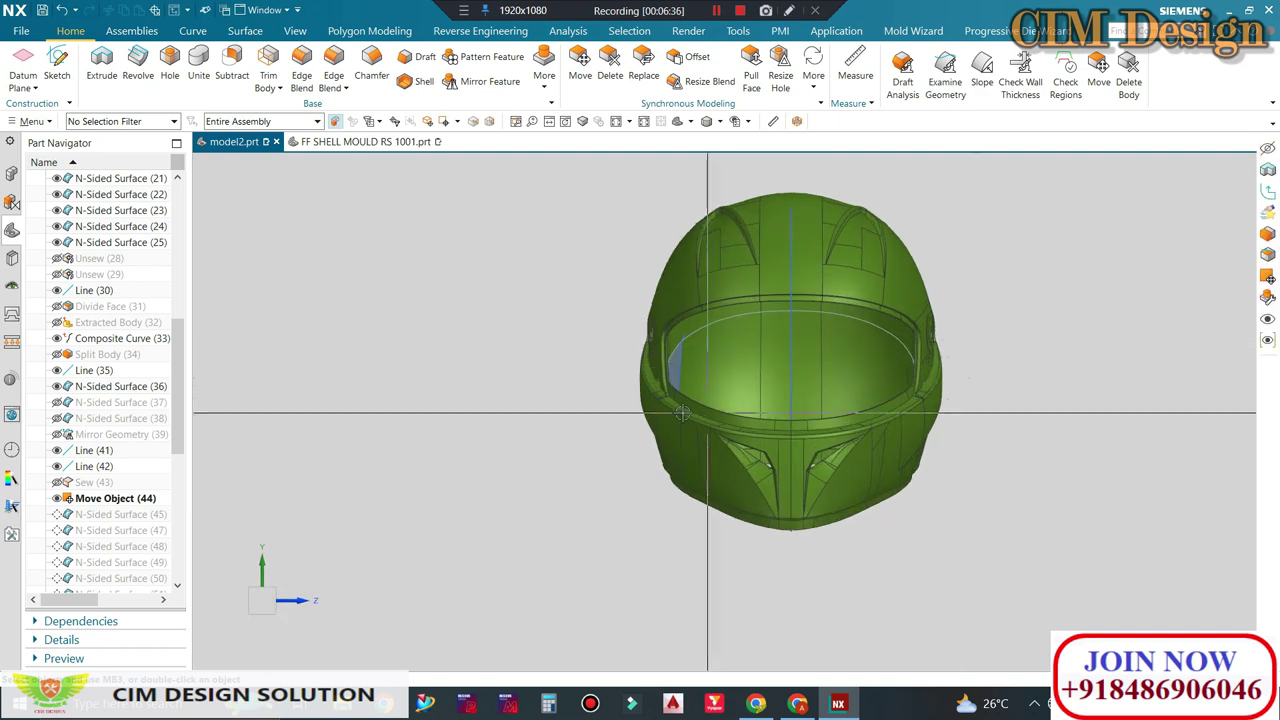
middle_drag(681, 412, 940, 357)
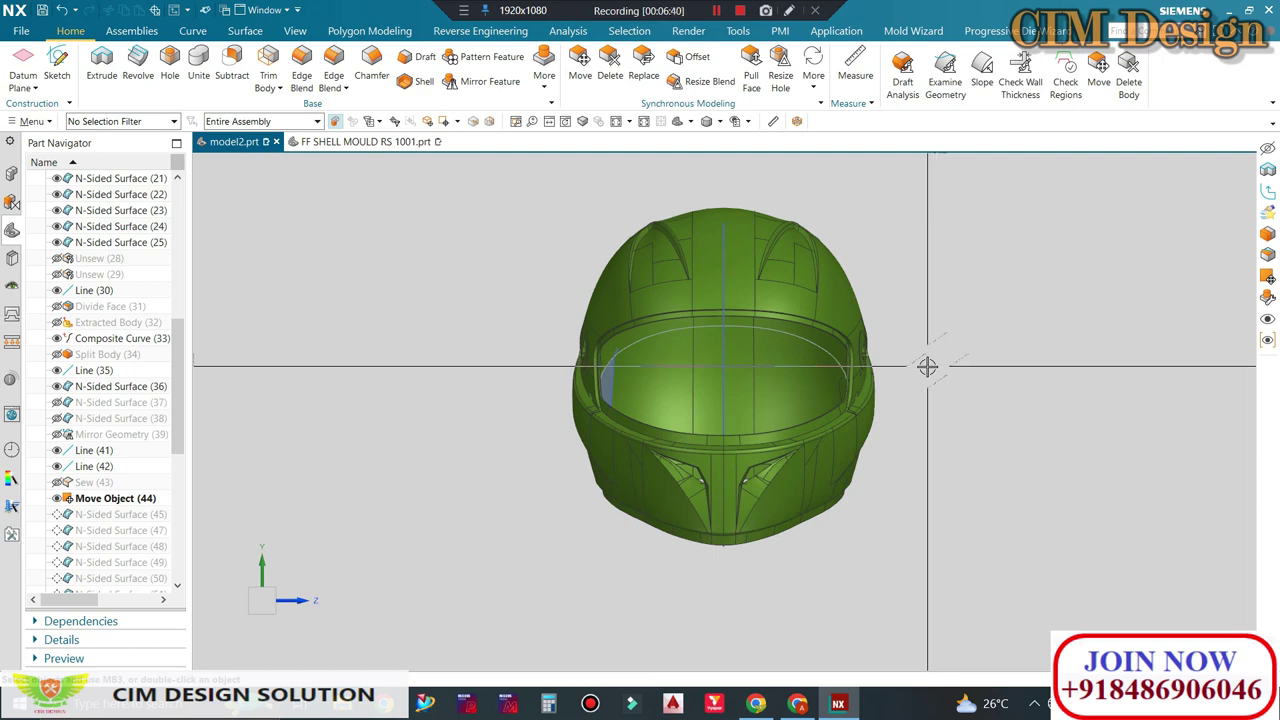
middle_drag(925, 366, 1111, 383)
key(F8)
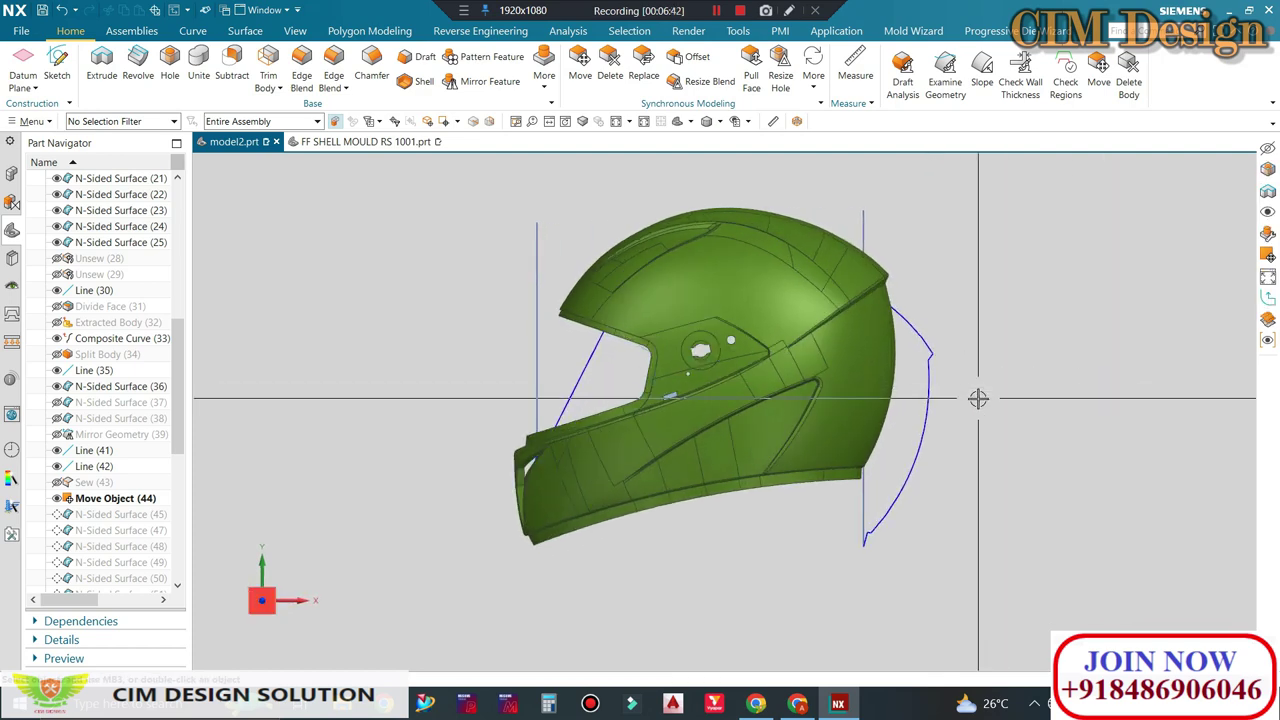
mouse_move(863, 414)
middle_down()
mouse_move(910, 290)
mouse_move(910, 363)
middle_up()
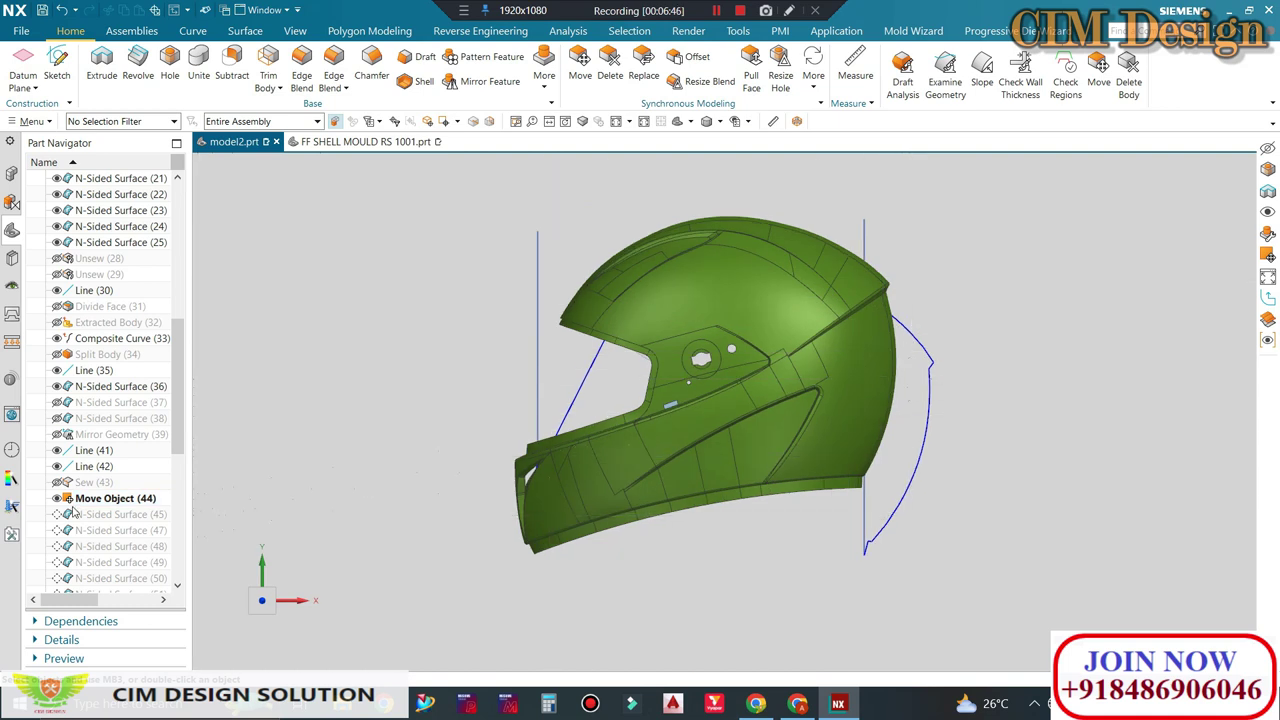
scroll(120, 487, down, 2)
scroll(103, 429, down, 1)
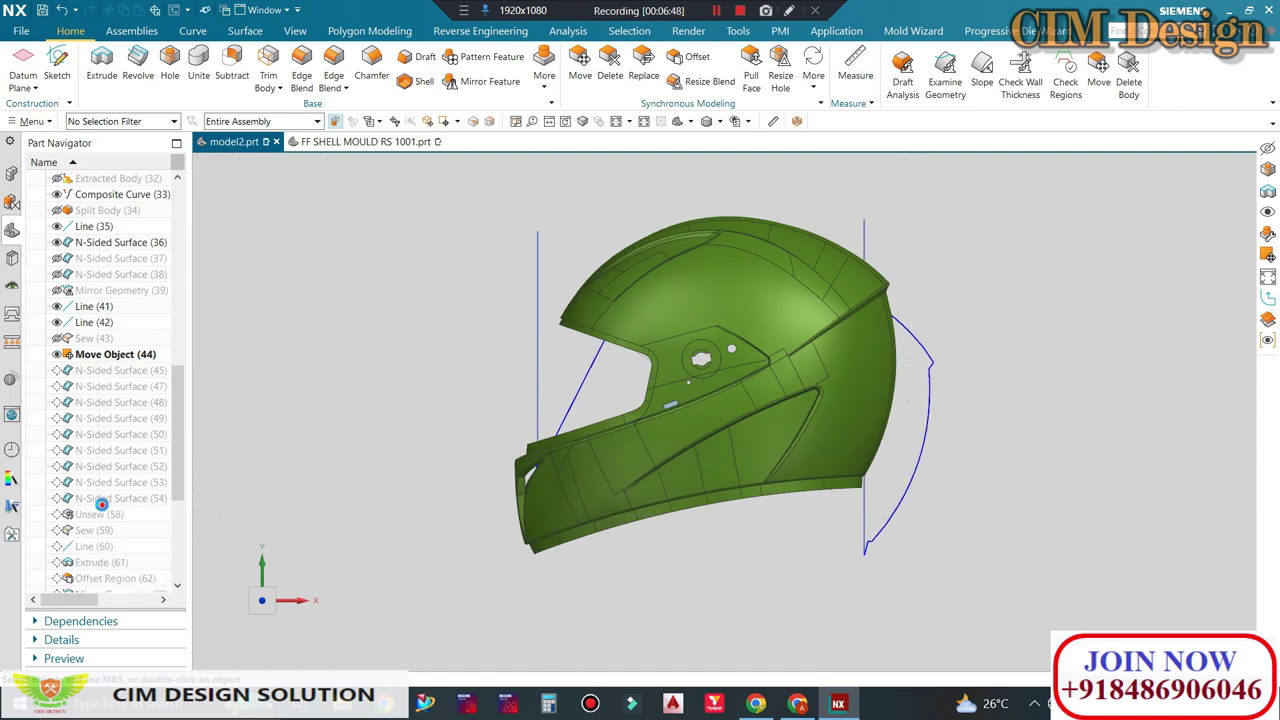
Step: Make N-Sided Surface (54) the current feature and inspect the helmet
right_click(101, 504)
click(140, 372)
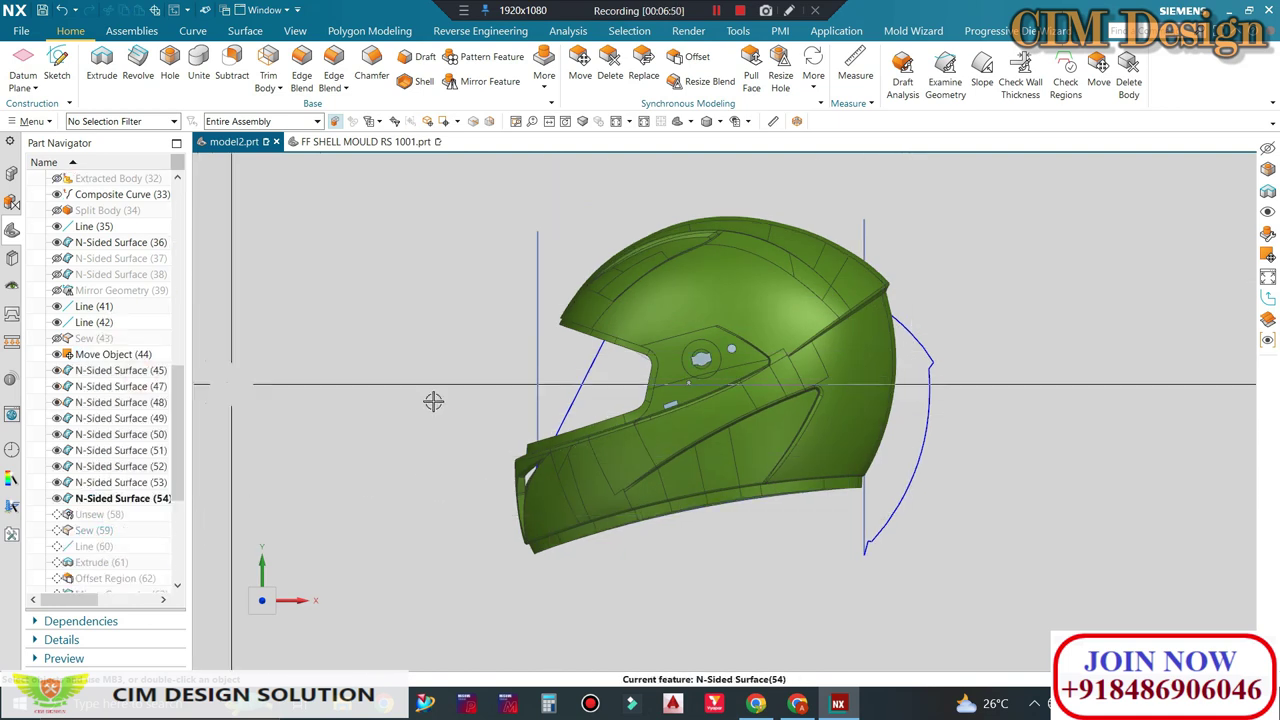
scroll(620, 371, up, 2)
middle_drag(620, 371, 645, 390)
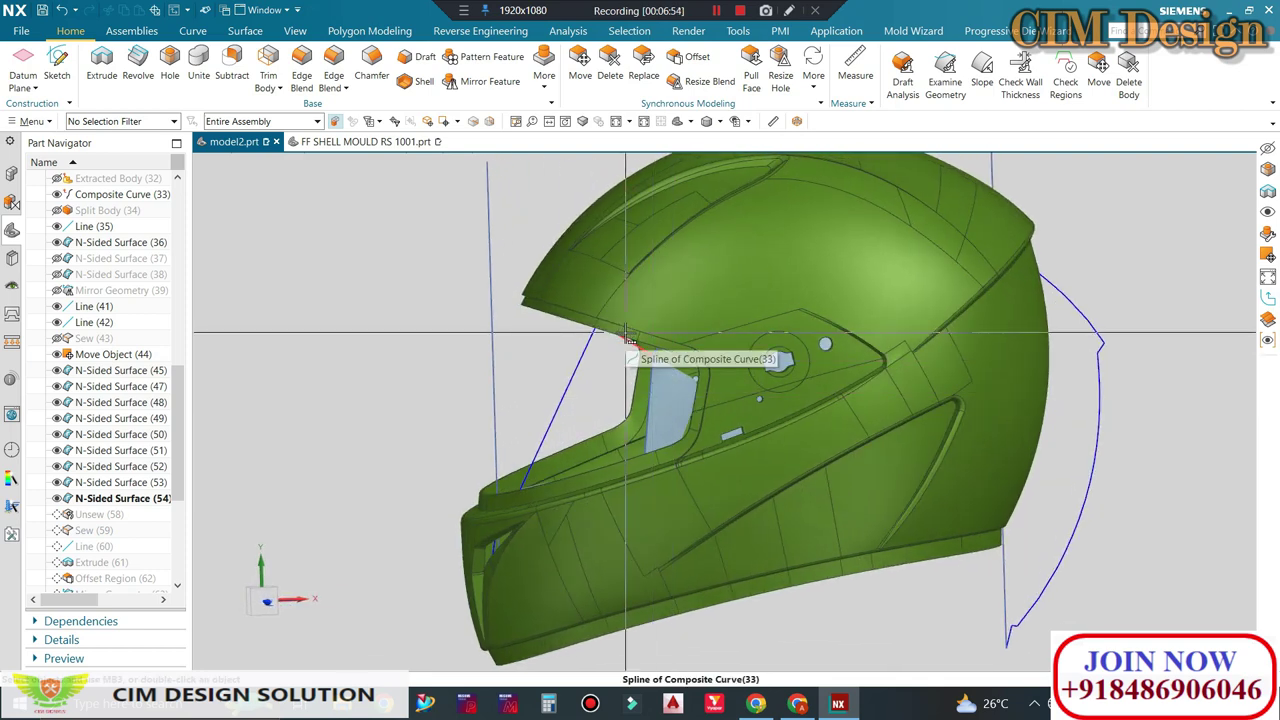
scroll(680, 383, down, 3)
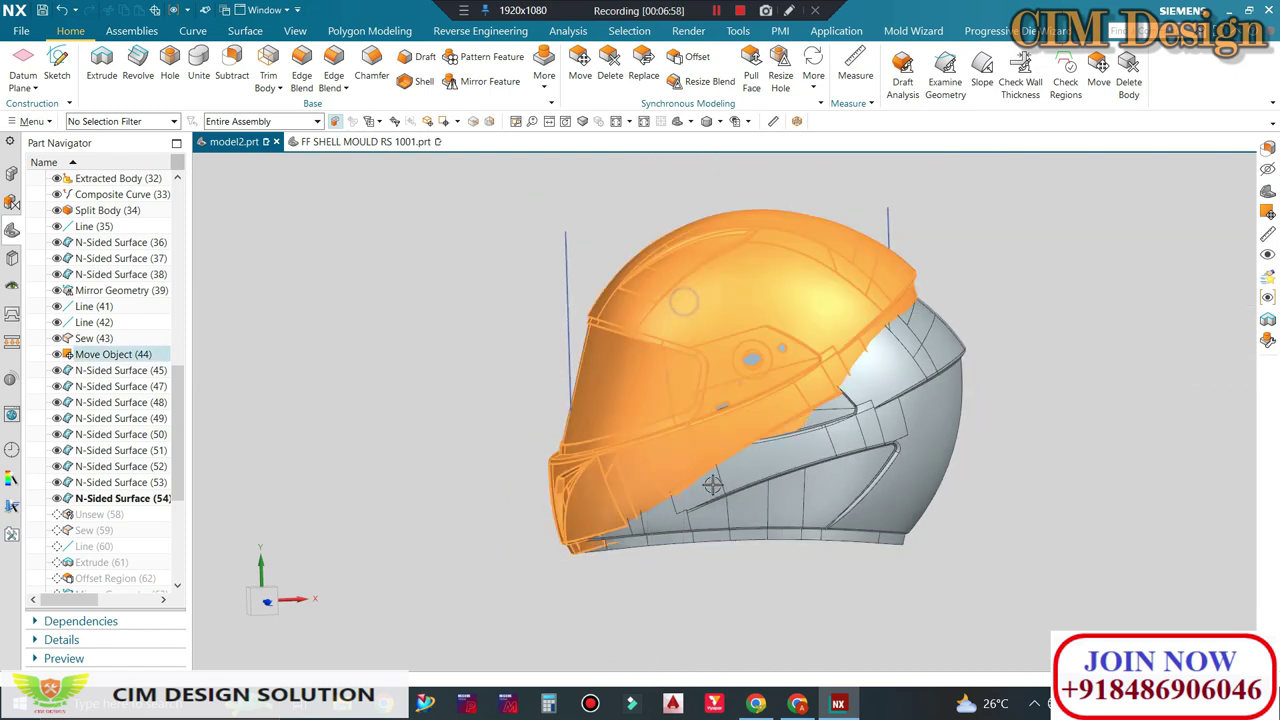
Step: Hide the orange front body of the helmet
click(677, 437)
key(ctrl+b)
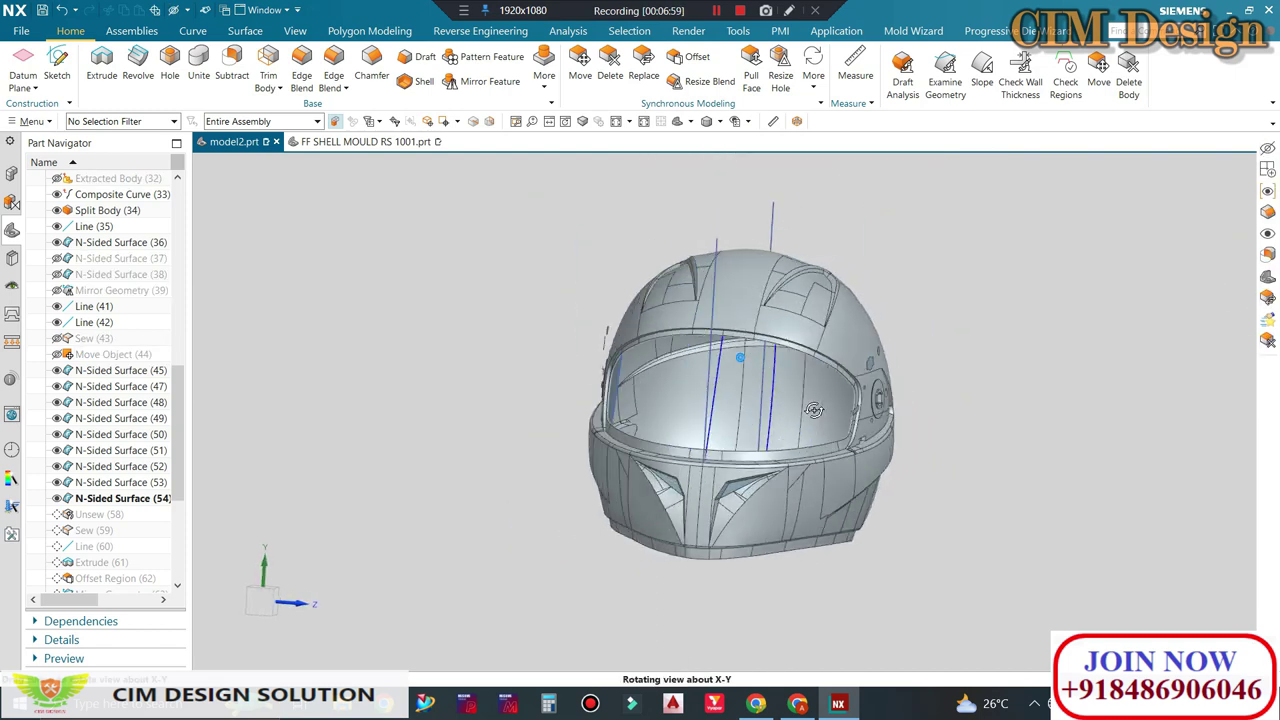
mouse_move(690, 420)
middle_down()
mouse_move(722, 402)
mouse_move(386, 386)
middle_up()
scroll(125, 530, down, 2)
scroll(117, 512, down, 2)
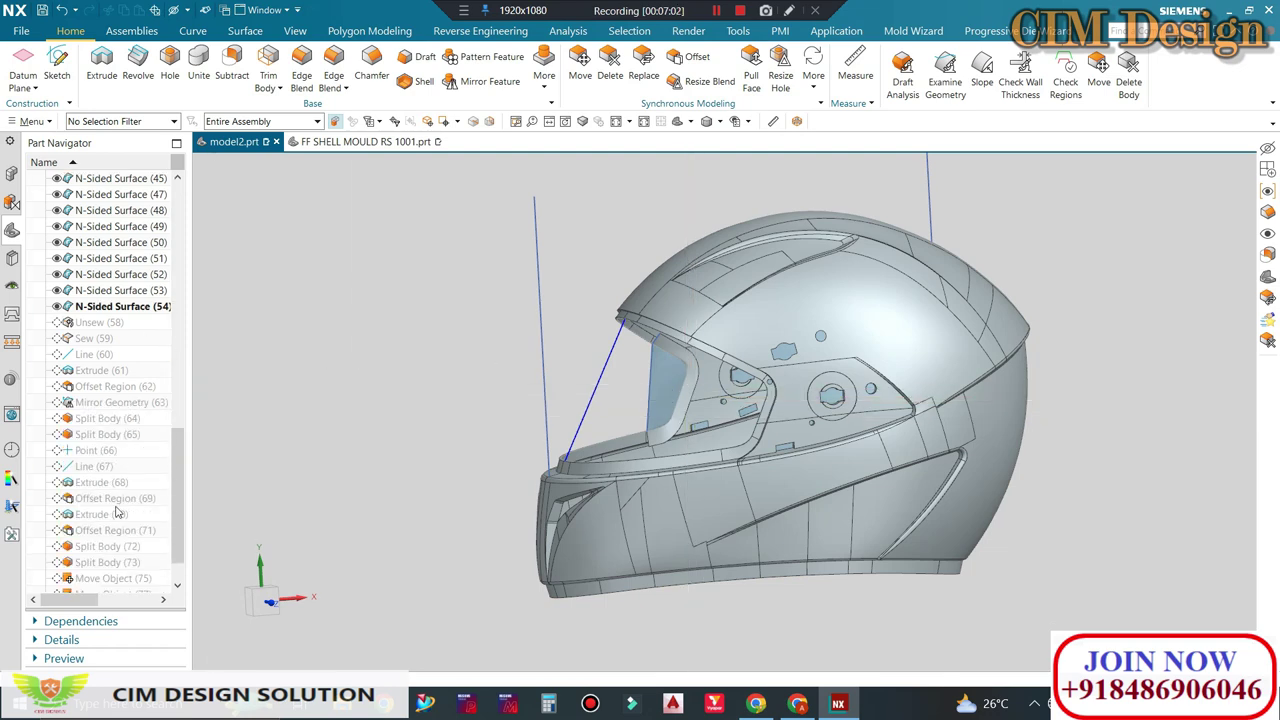
Step: Roll the model history back to Line (67), showing the two cutting sheets
right_click(98, 466)
click(128, 503)
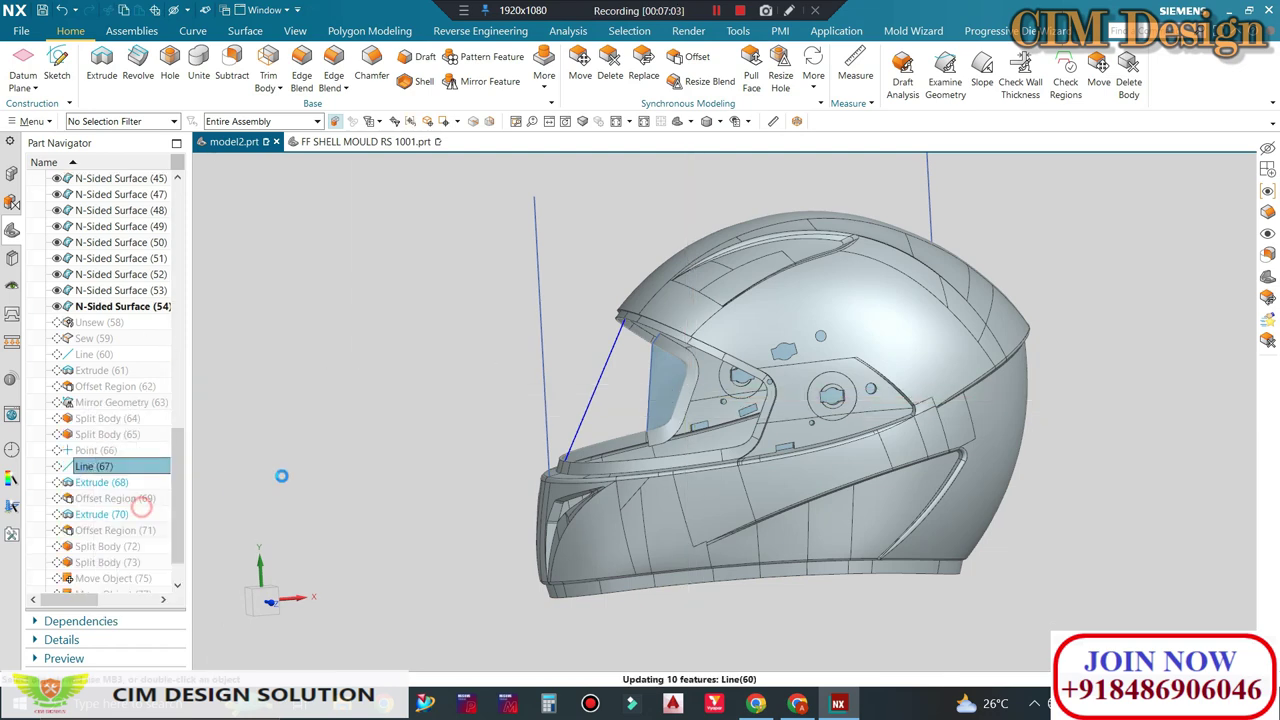
middle_drag(660, 374, 697, 385)
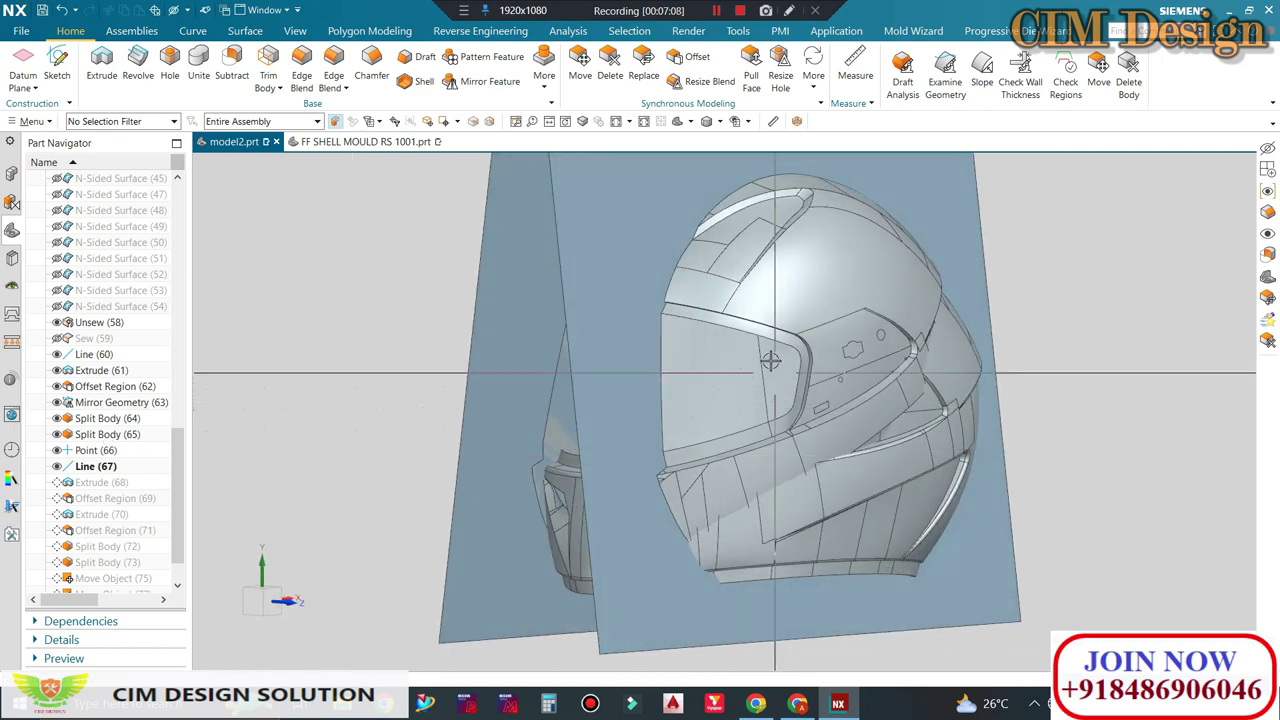
Step: Make Extrude (61) the current feature and view the helmet from the front
right_click(96, 371)
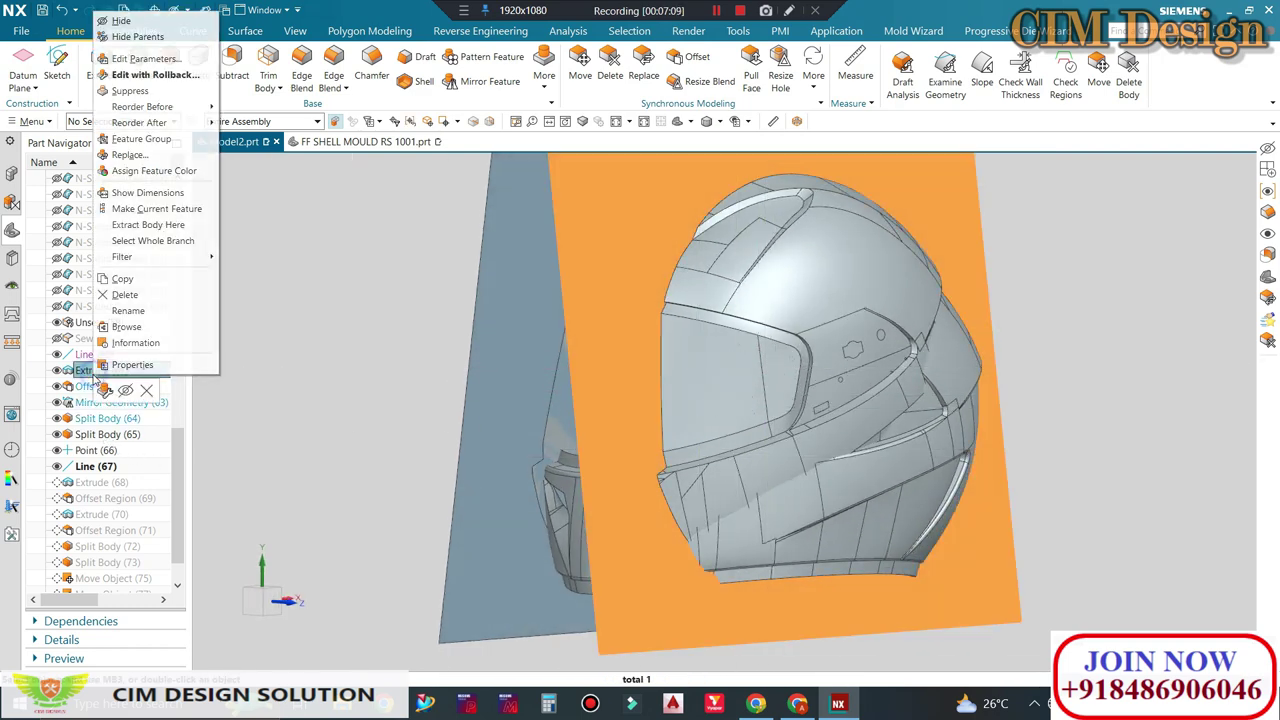
click(156, 208)
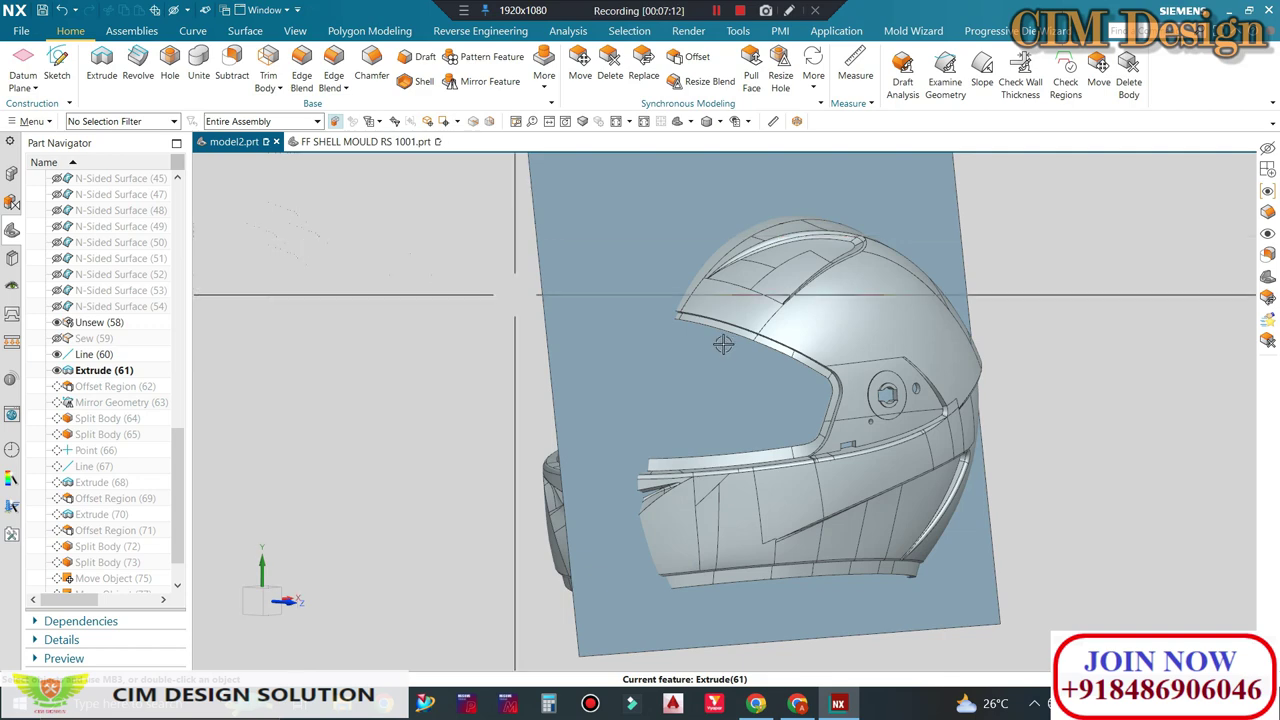
middle_drag(515, 295, 600, 300)
mouse_move(957, 383)
middle_down()
mouse_move(1059, 371)
mouse_move(1031, 357)
middle_up()
key(F8)
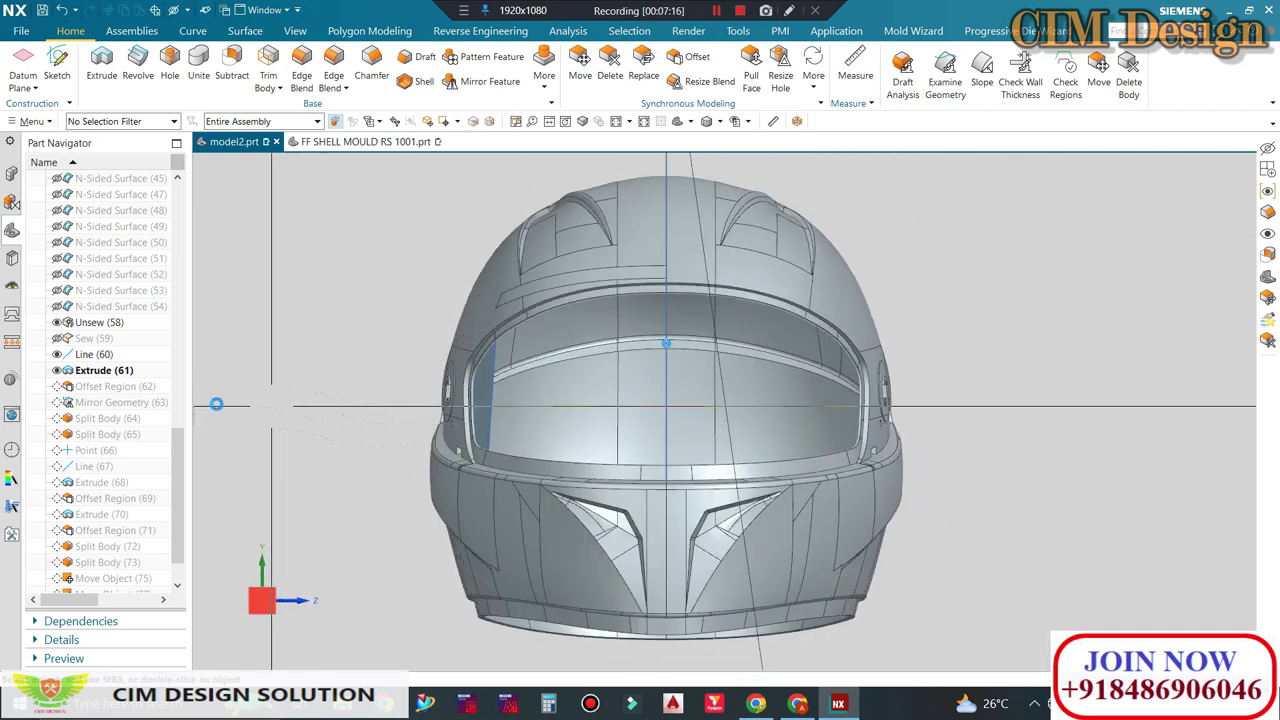
mouse_move(790, 420)
middle_down()
mouse_move(797, 435)
mouse_move(1018, 381)
mouse_move(1092, 345)
middle_up()
key(F8)
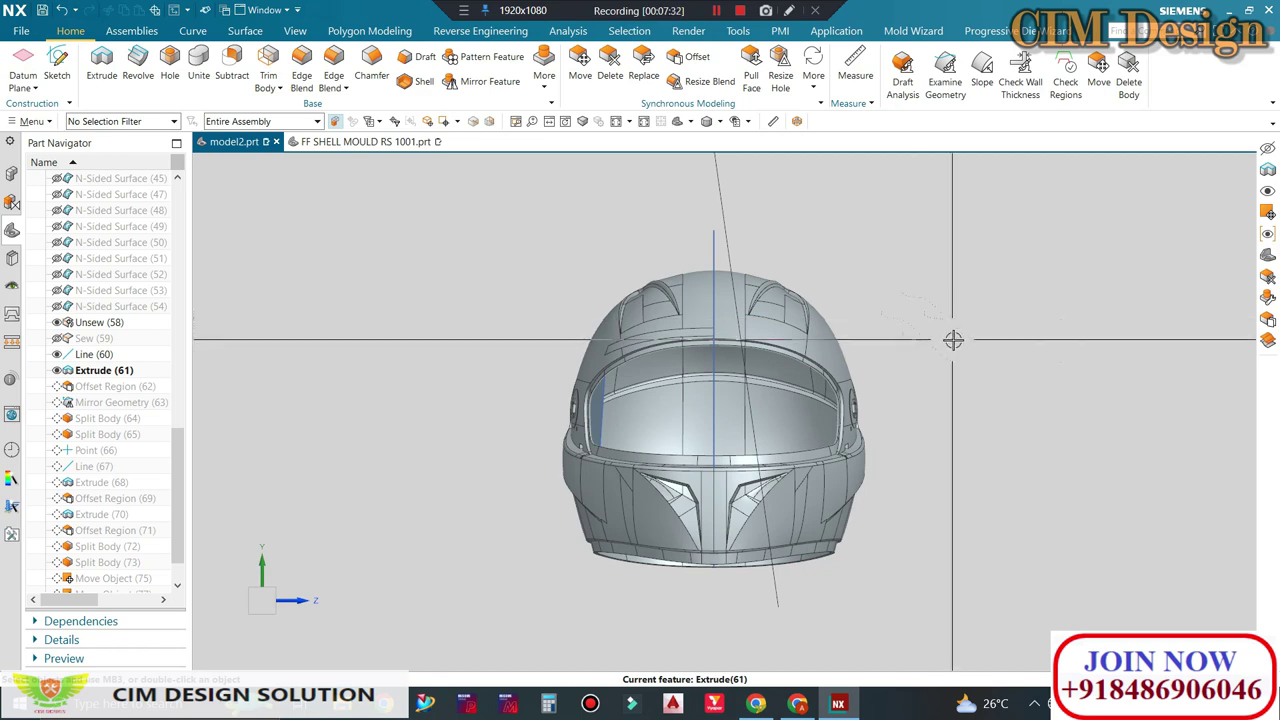
Step: Orbit and zoom to inspect the single cutting sheet passing through the helmet
mouse_move(952, 340)
middle_down()
mouse_move(920, 349)
mouse_move(938, 360)
middle_up()
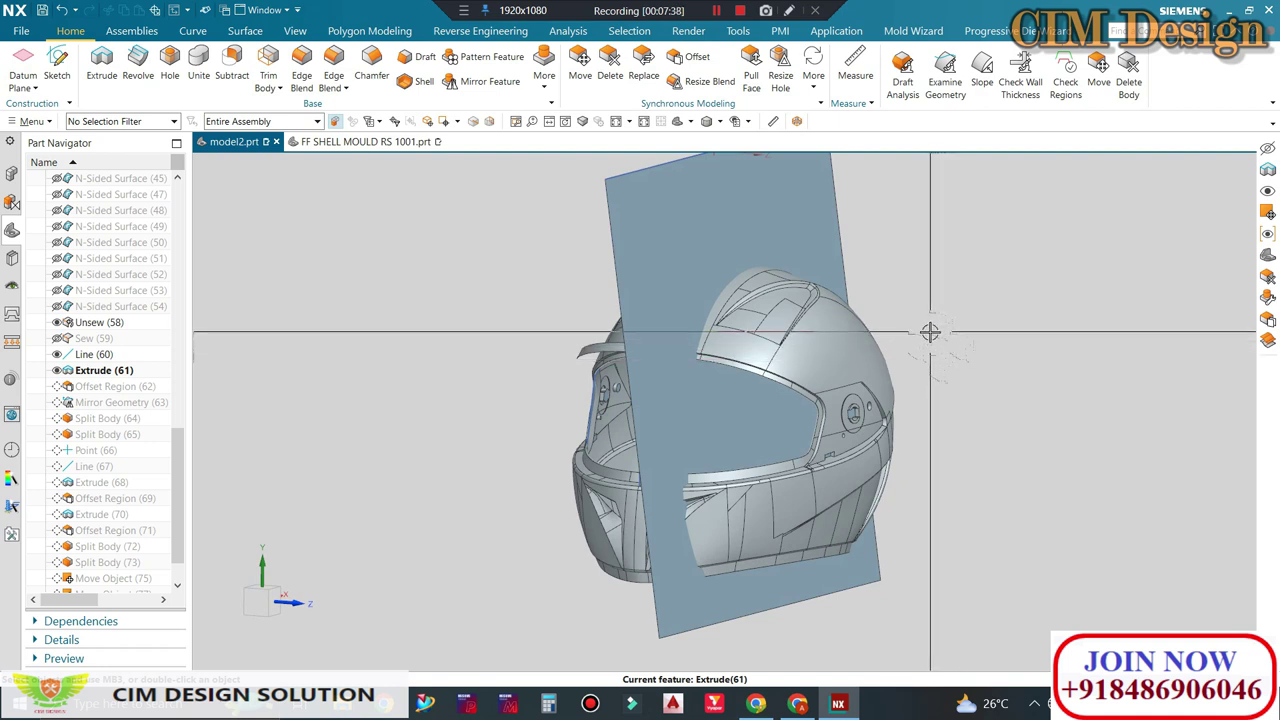
scroll(930, 332, up, 2)
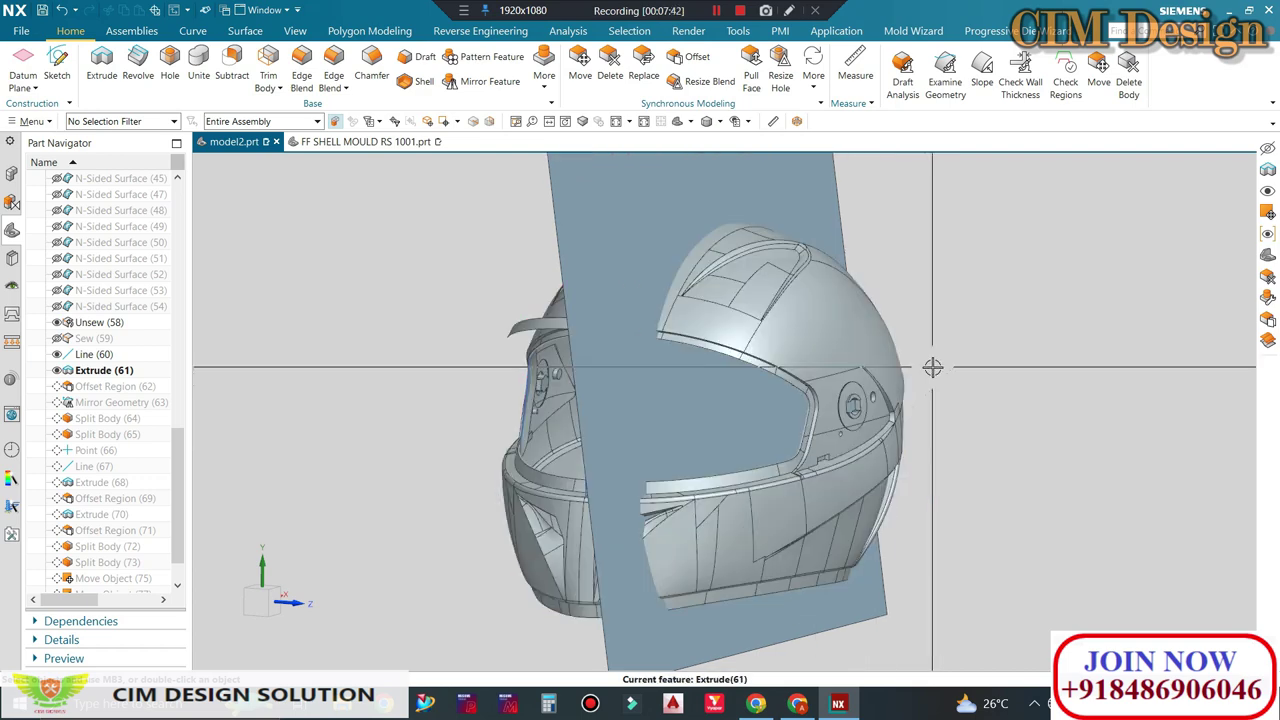
middle_drag(932, 367, 1006, 357)
scroll(1006, 357, down, 2)
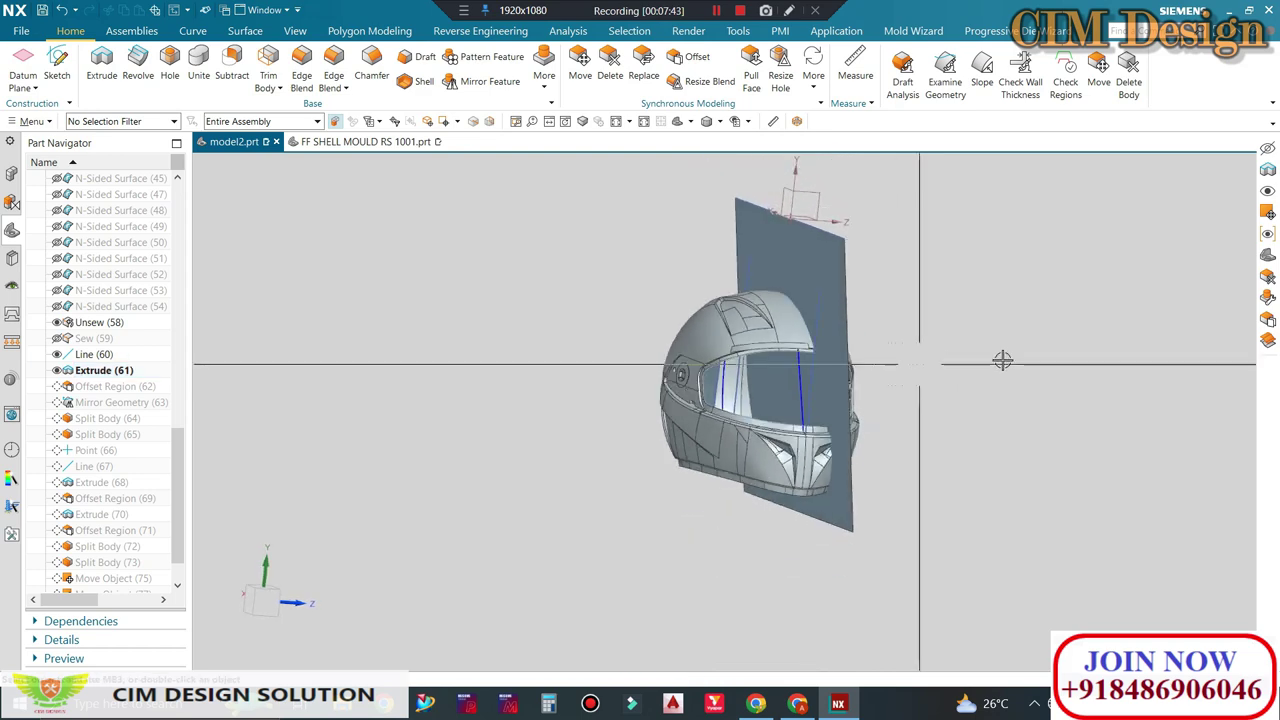
key(F8)
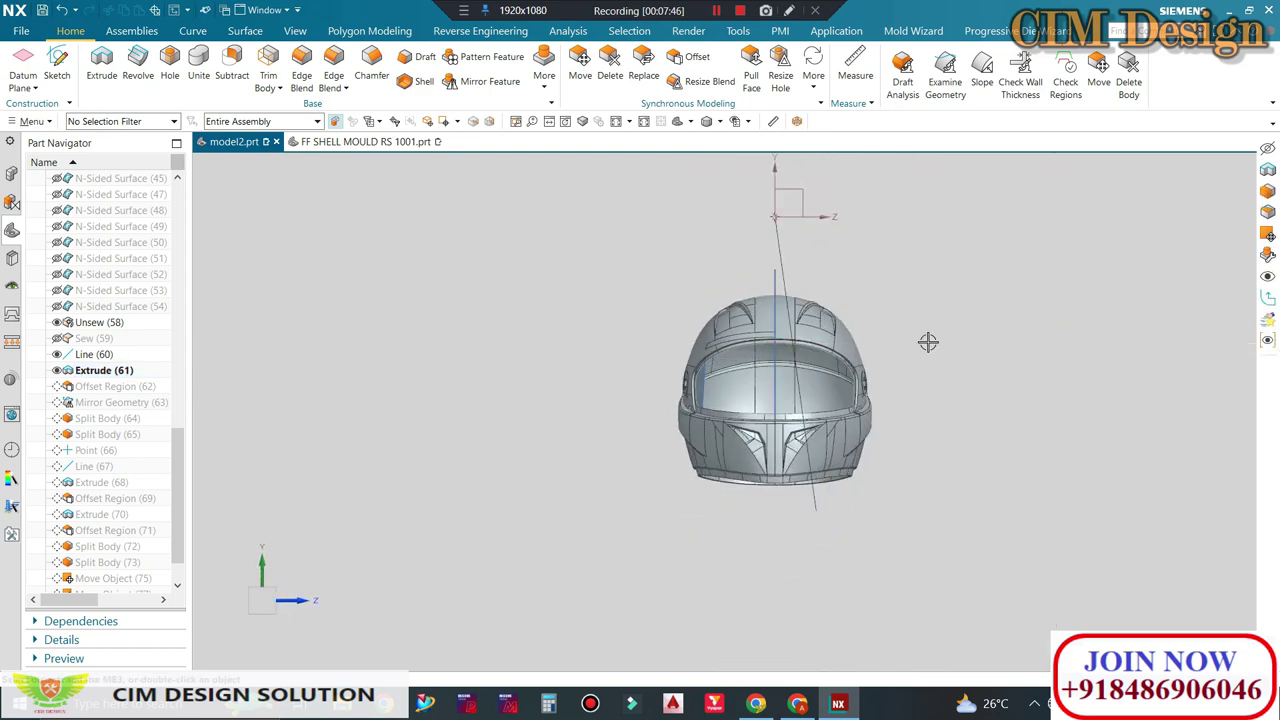
scroll(930, 350, up, 1)
scroll(932, 360, up, 1)
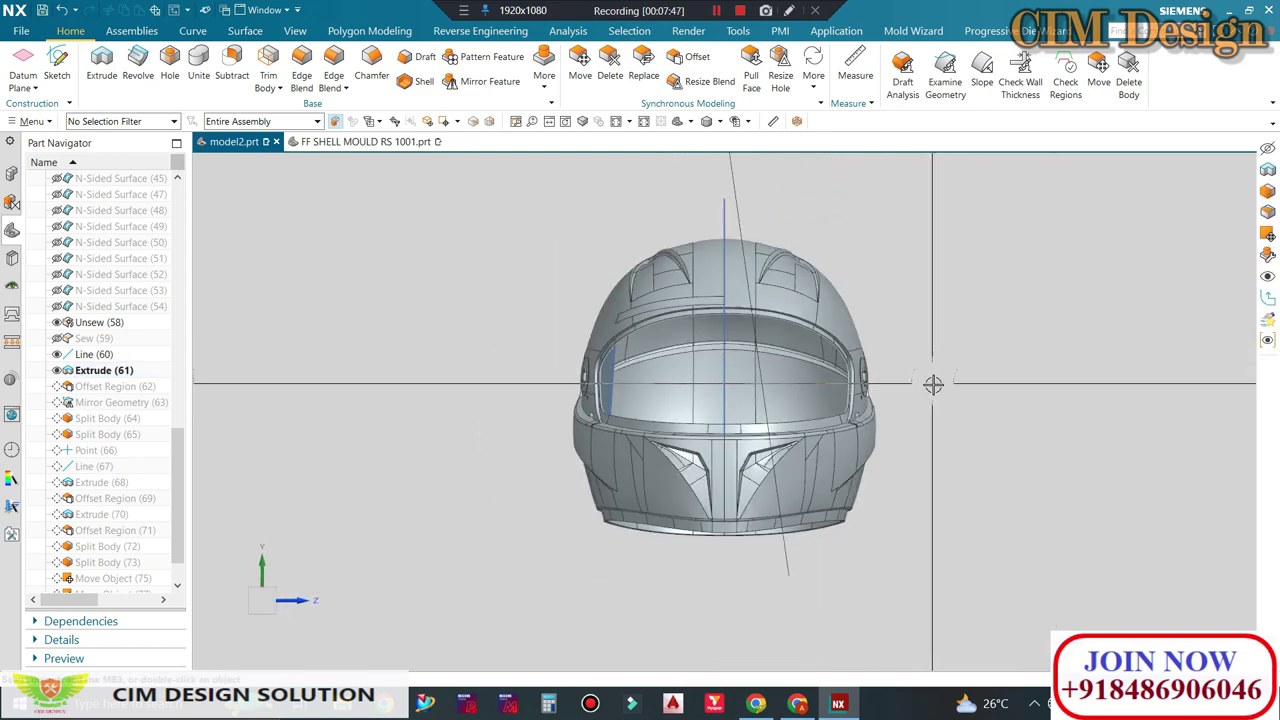
middle_drag(946, 351, 957, 357)
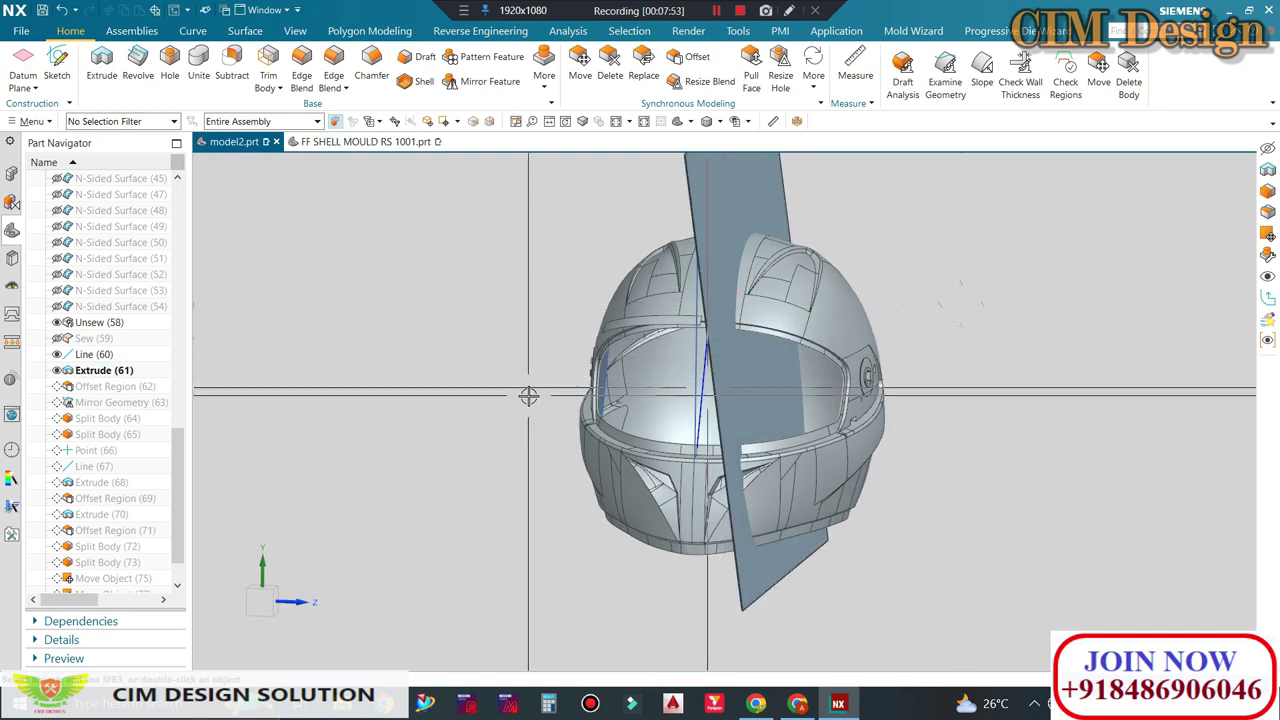
click(97, 358)
right_click(95, 356)
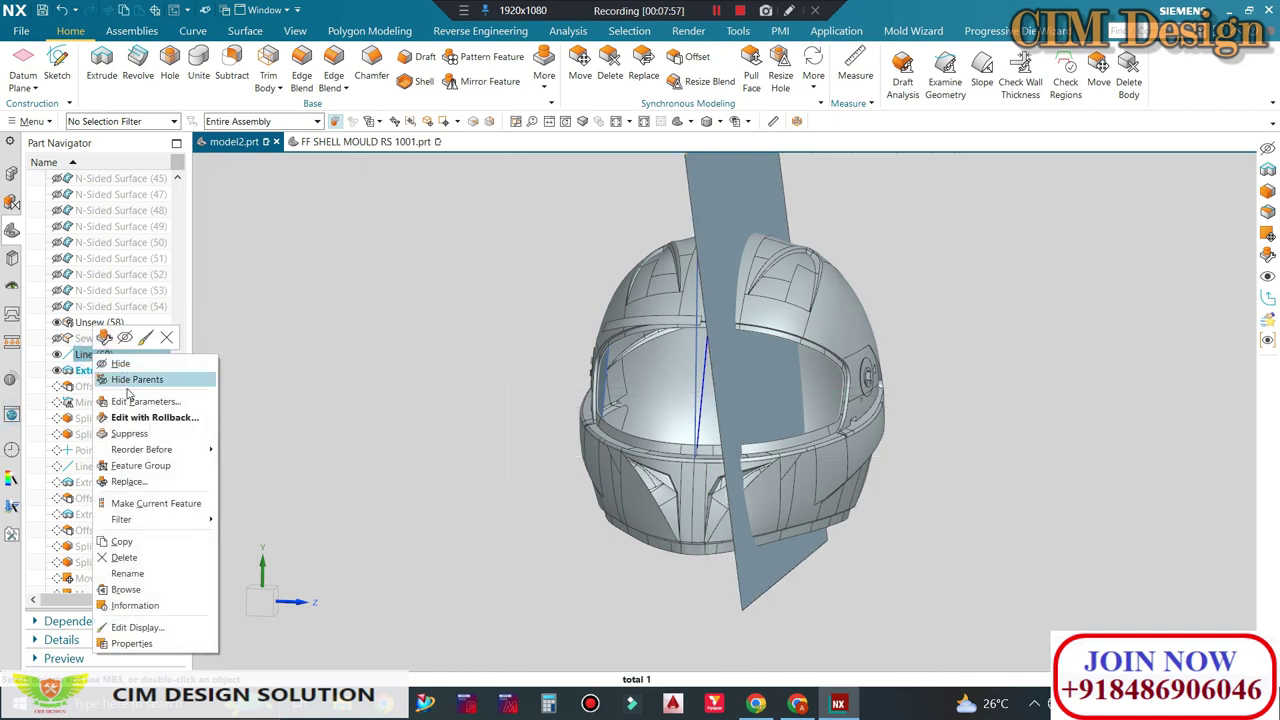
click(156, 503)
mouse_move(971, 354)
middle_down()
mouse_move(1000, 363)
mouse_move(977, 355)
middle_up()
middle_drag(1024, 284, 1026, 277)
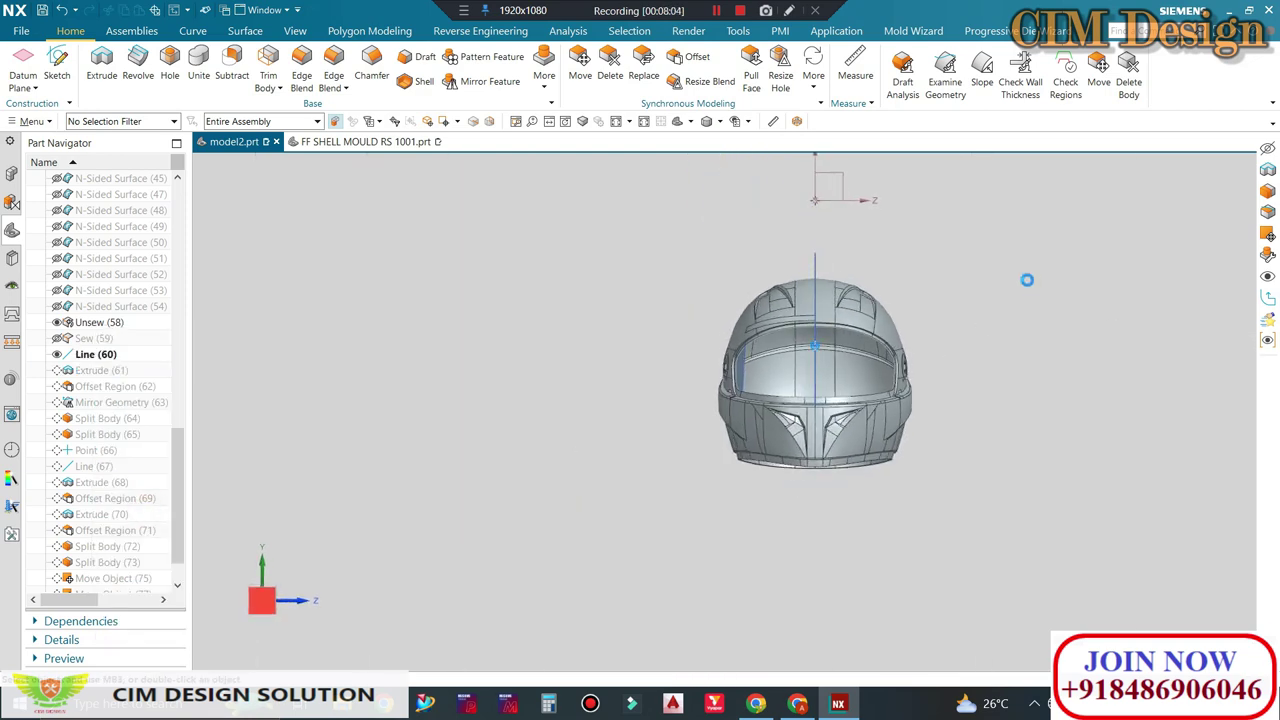
scroll(1026, 277, up, 2)
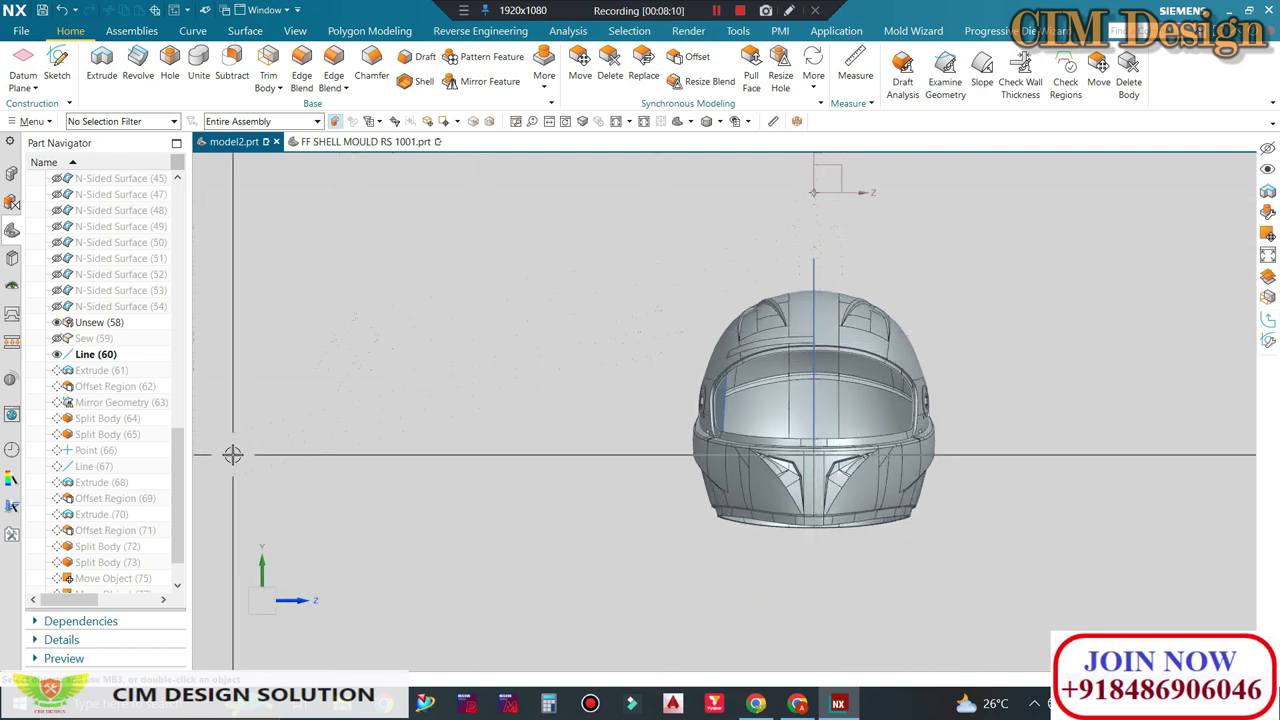
right_click(98, 370)
click(148, 427)
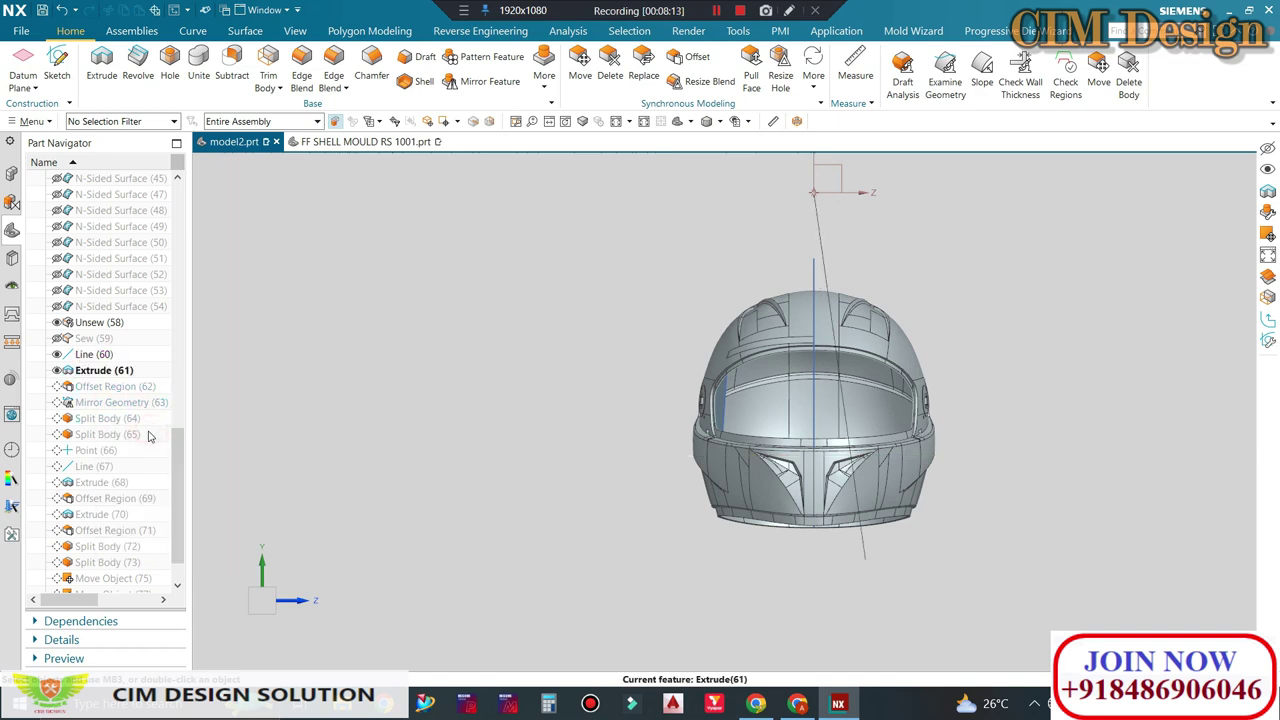
click(107, 372)
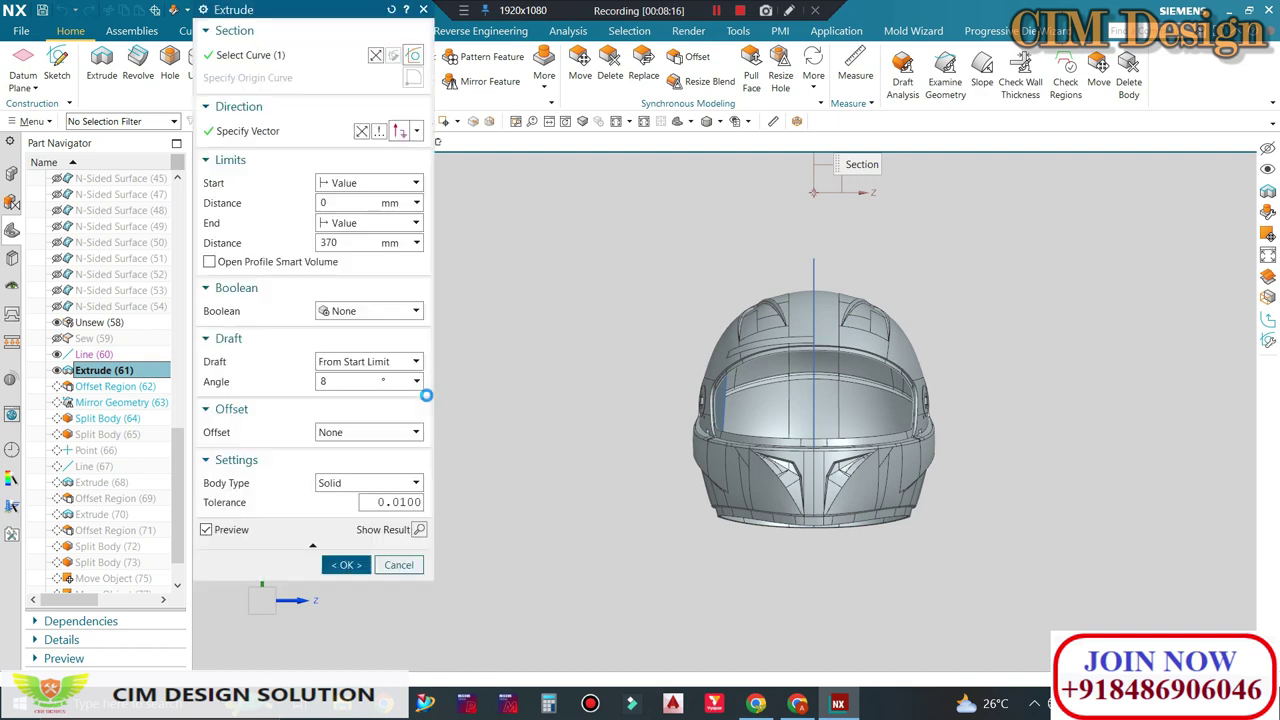
click(329, 381)
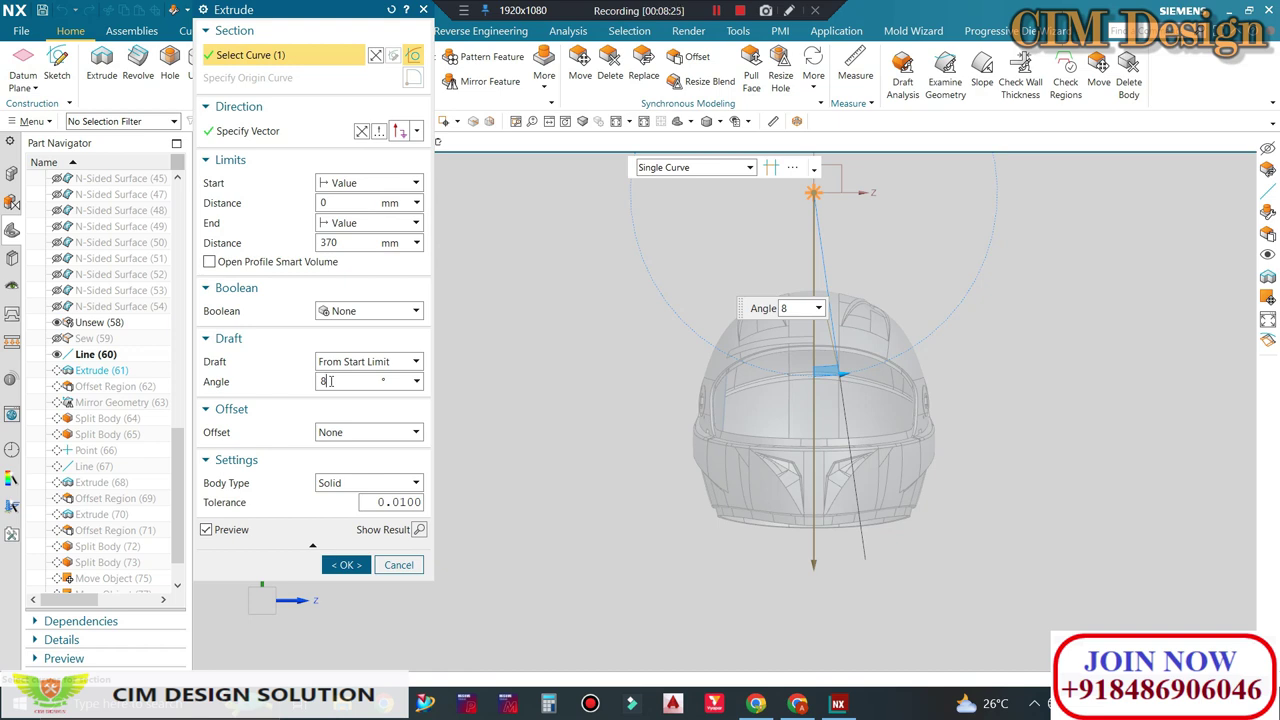
Step: Close the extrude settings unchanged and roll forward to Offset Region (62)
click(403, 562)
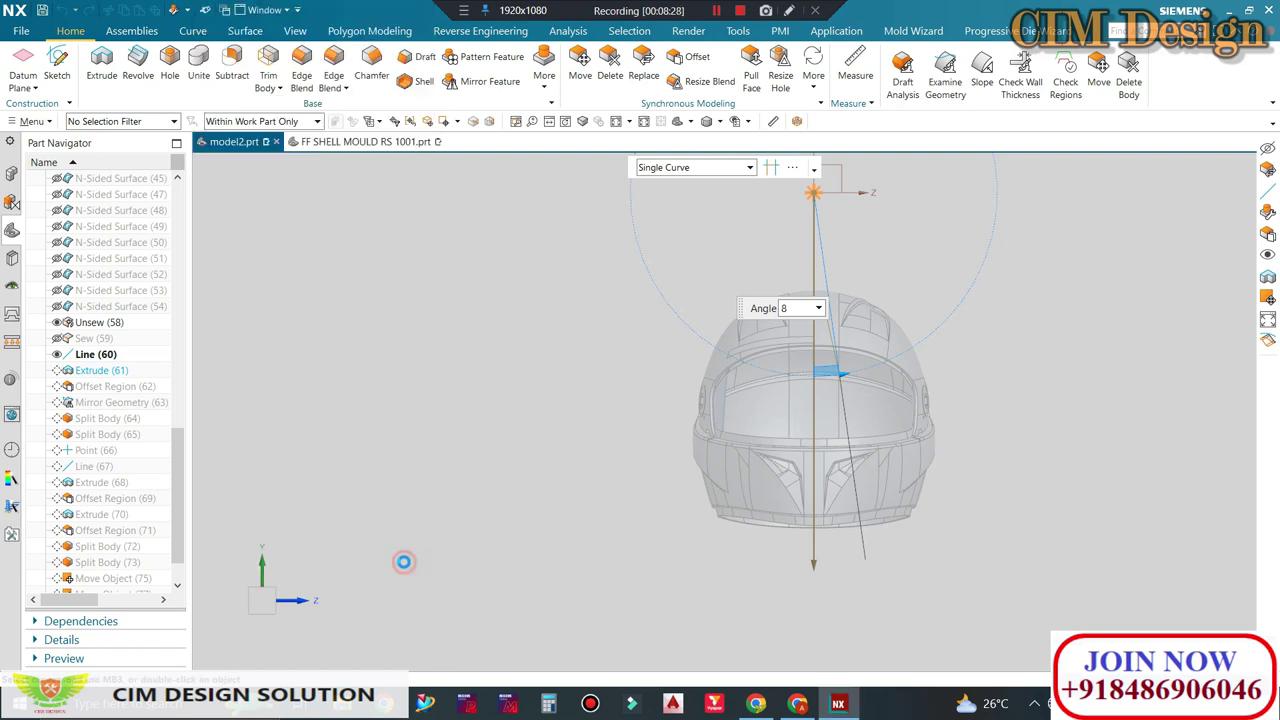
middle_drag(611, 369, 607, 376)
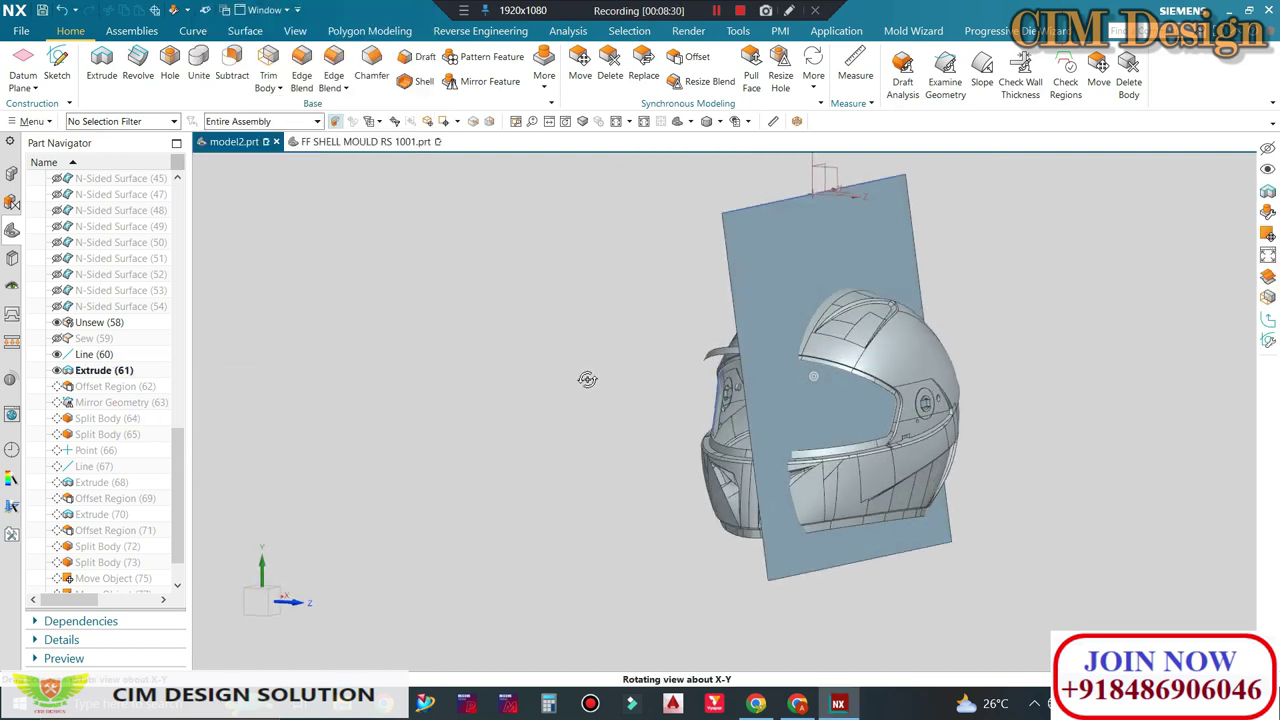
right_click(115, 386)
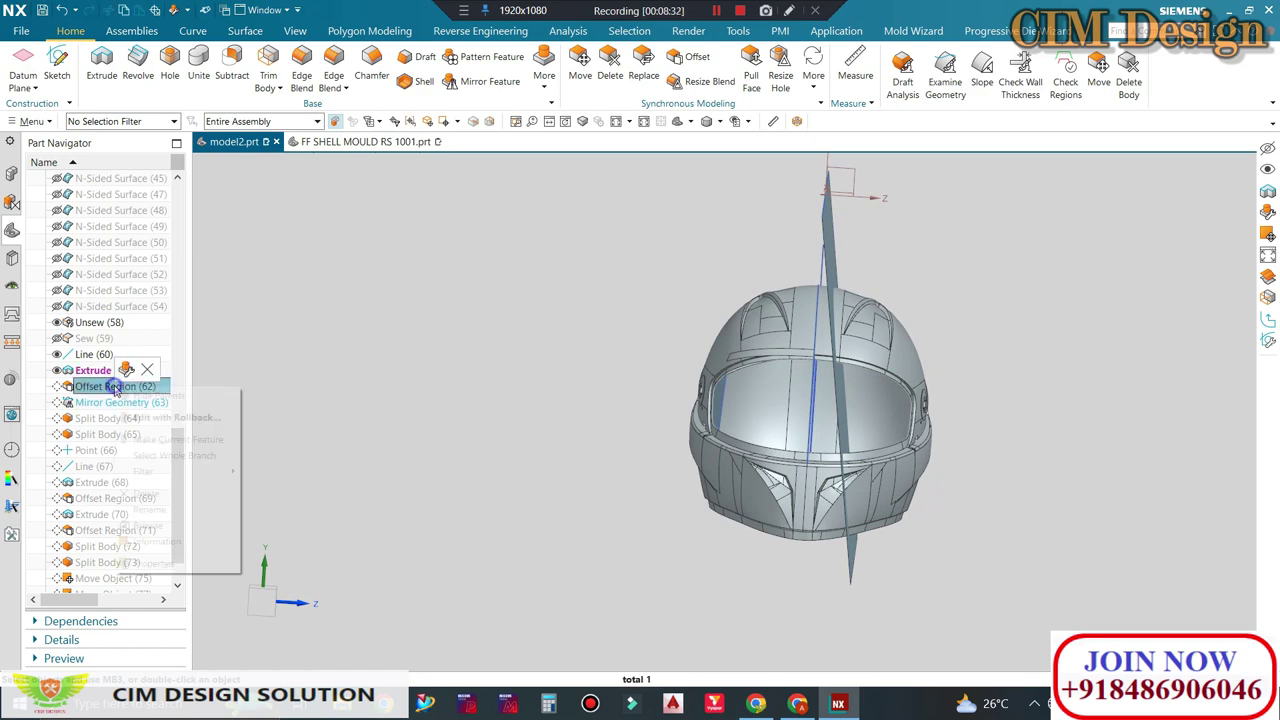
click(156, 441)
middle_drag(366, 395, 233, 397)
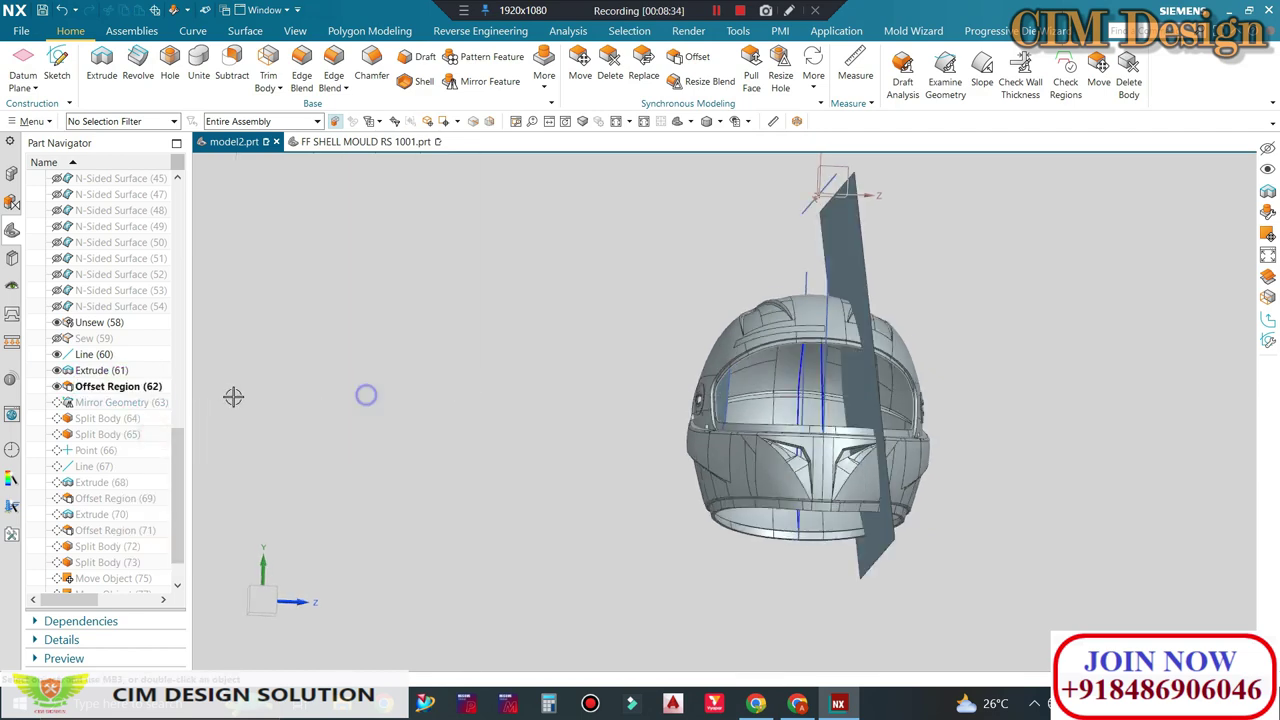
middle_drag(501, 368, 583, 343)
Step: Zoom onto the offset surface over the helmet crown in front view
scroll(810, 292, up, 3)
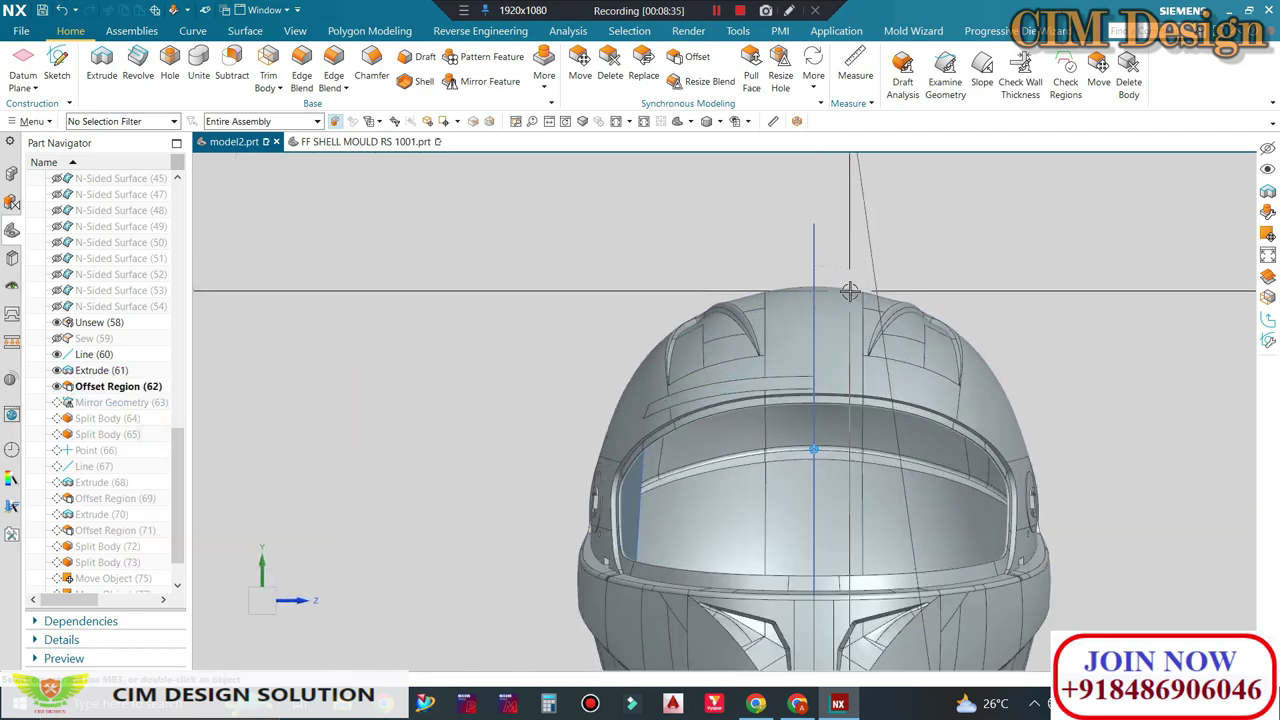
scroll(810, 292, up, 2)
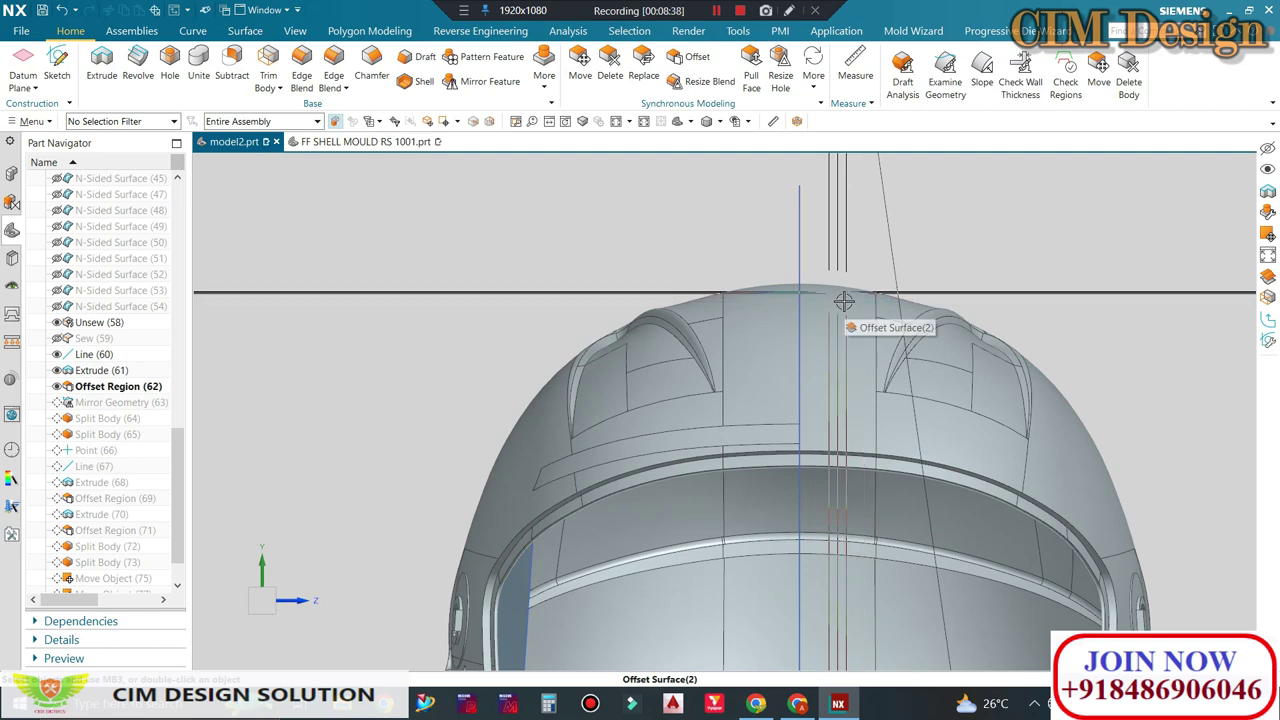
scroll(834, 298, down, 3)
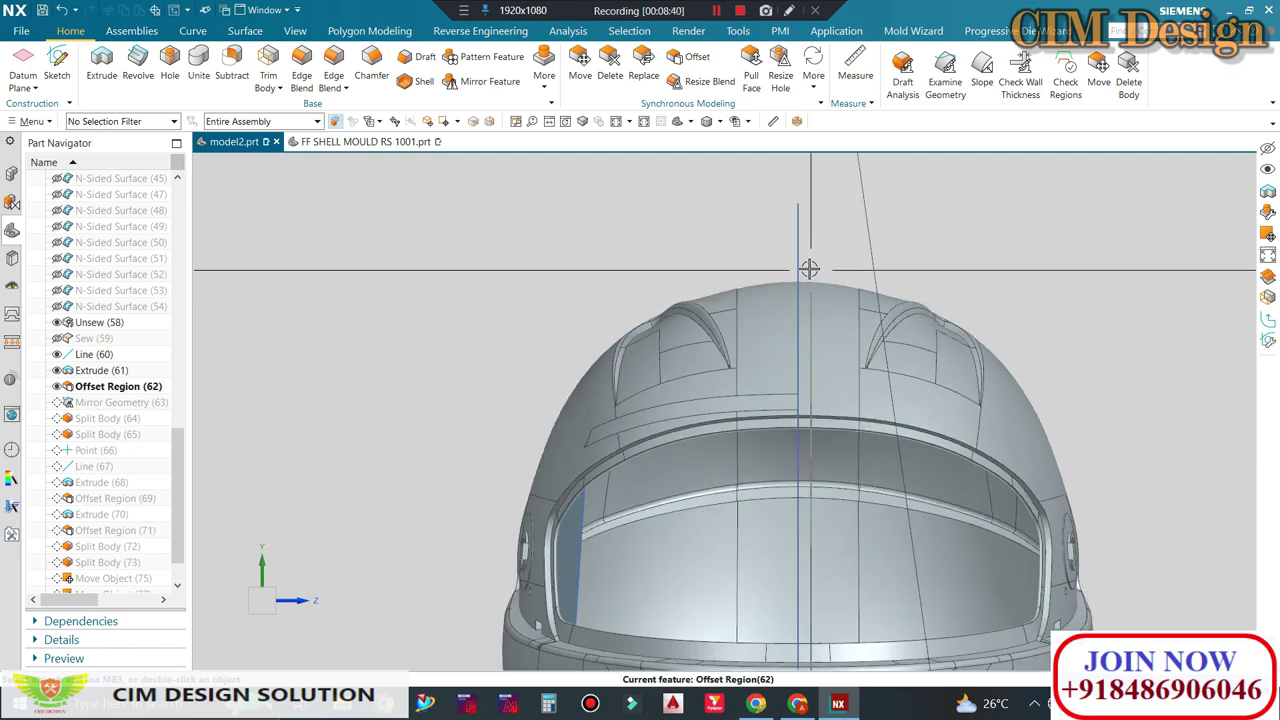
scroll(809, 268, down, 2)
middle_drag(809, 270, 1088, 278)
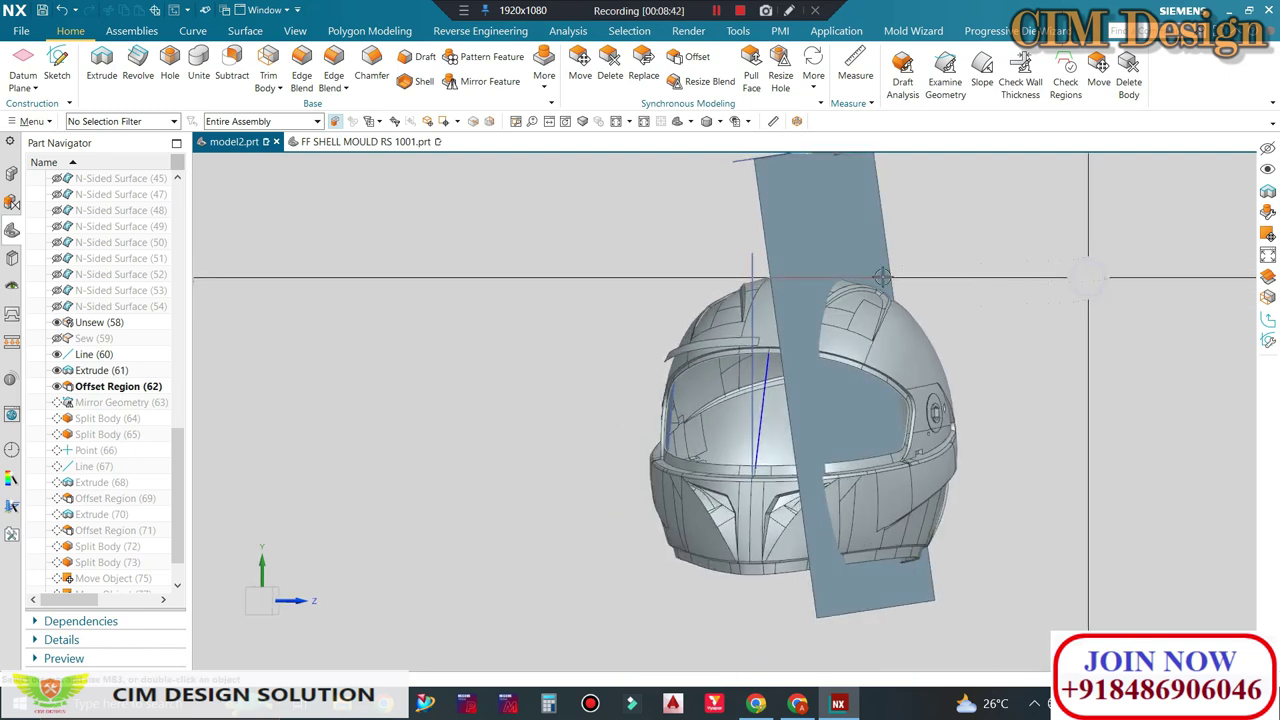
key(ctrl+alt+f)
scroll(800, 278, up, 2)
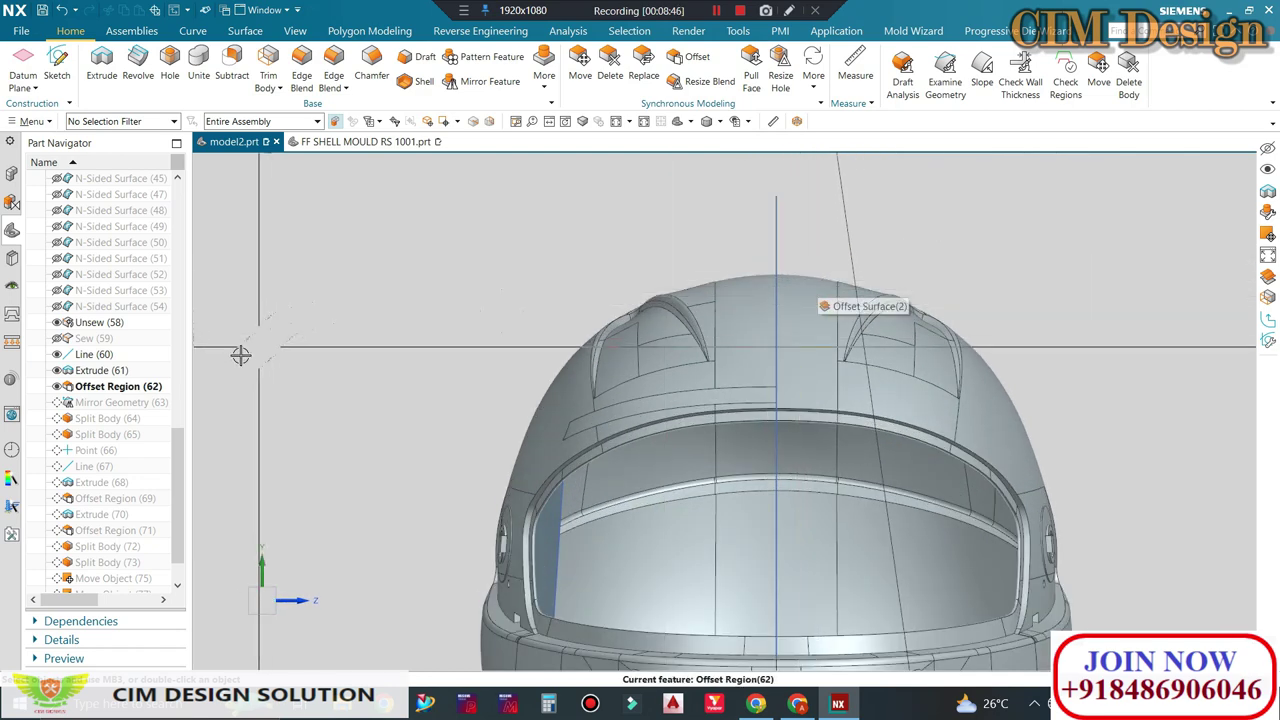
Step: Roll the history forward through Mirror Geometry (63) to Split Body (65)
click(90, 404)
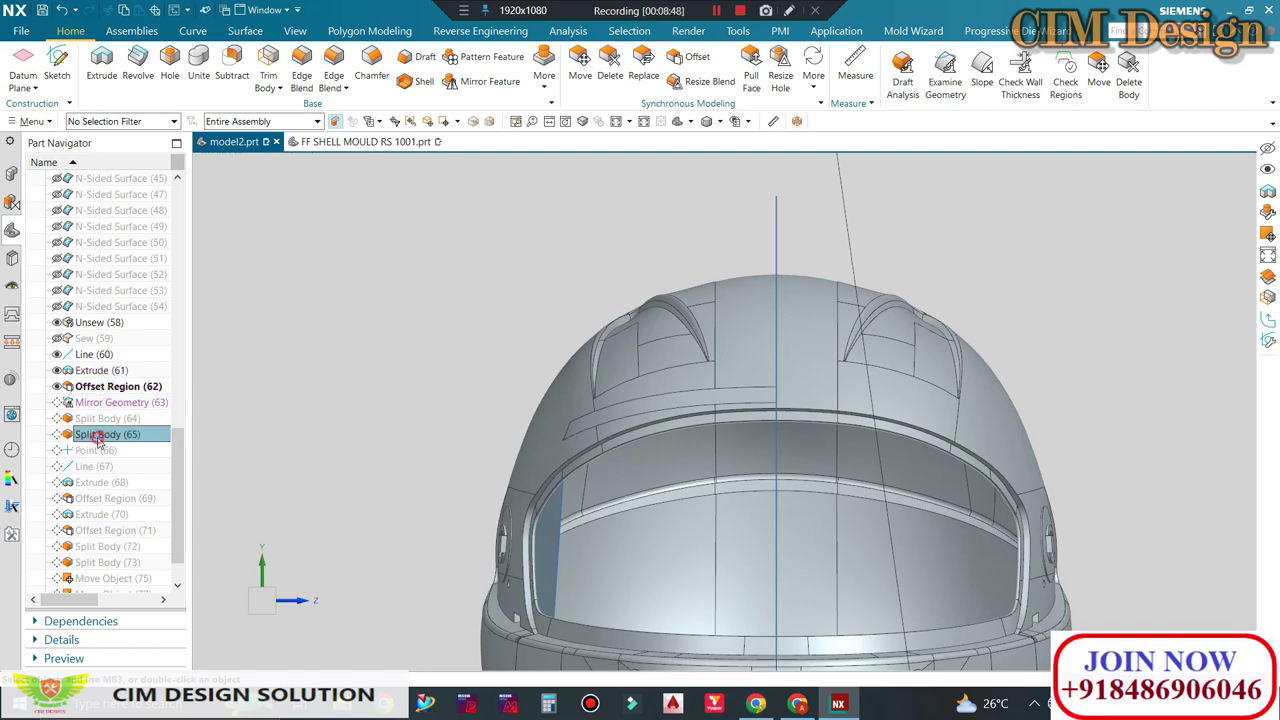
right_click(100, 434)
click(172, 496)
Step: Restrict selection to solid bodies and pick one half of the split shell
scroll(771, 291, down, 3)
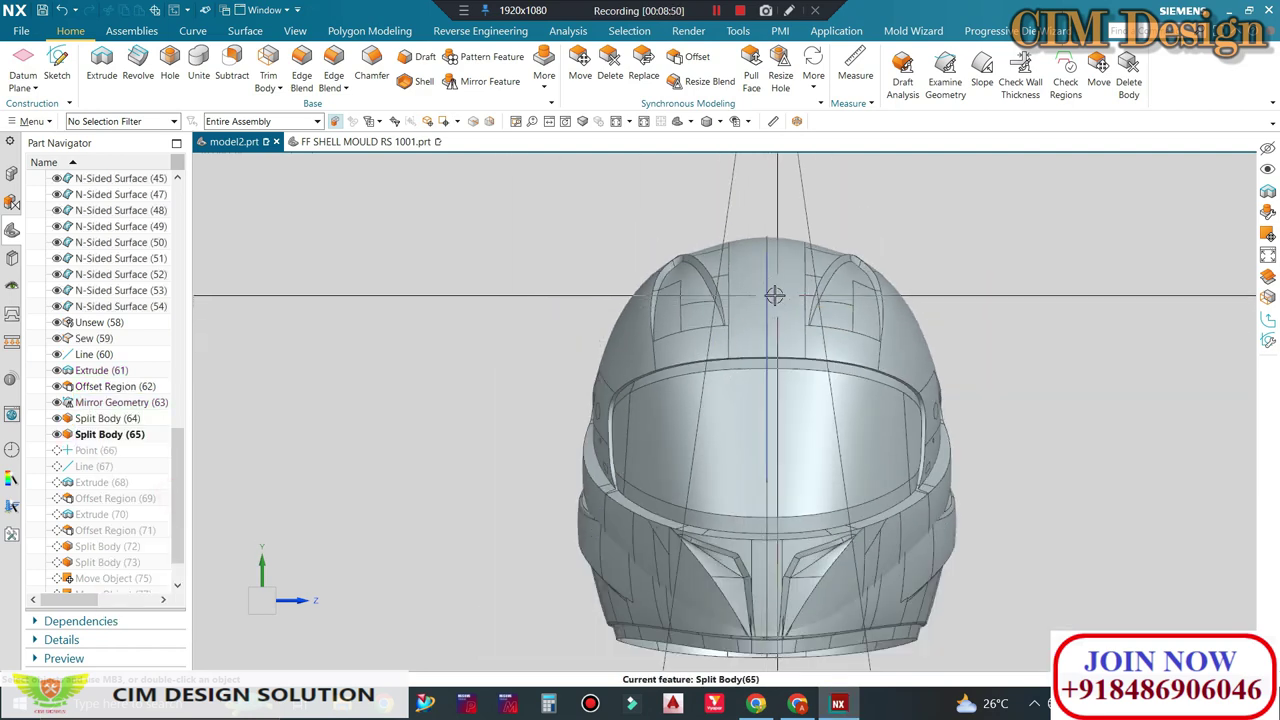
middle_drag(771, 291, 819, 316)
click(819, 316)
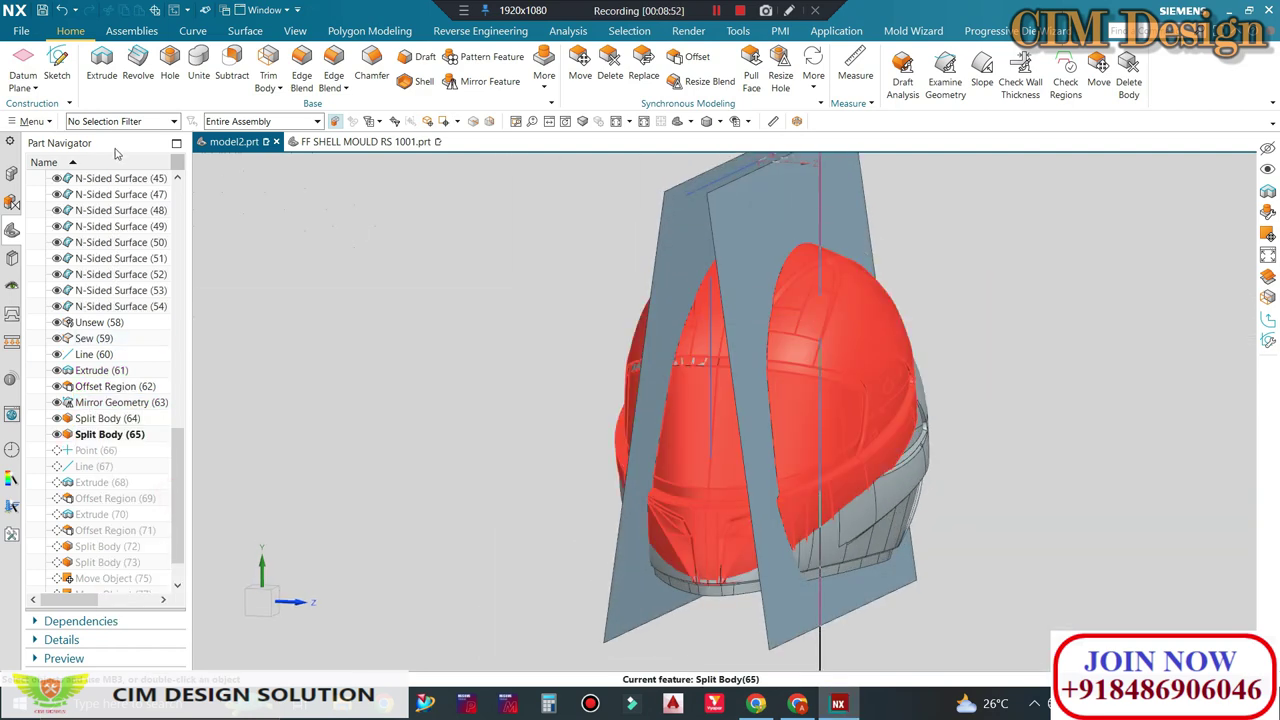
click(120, 121)
click(115, 322)
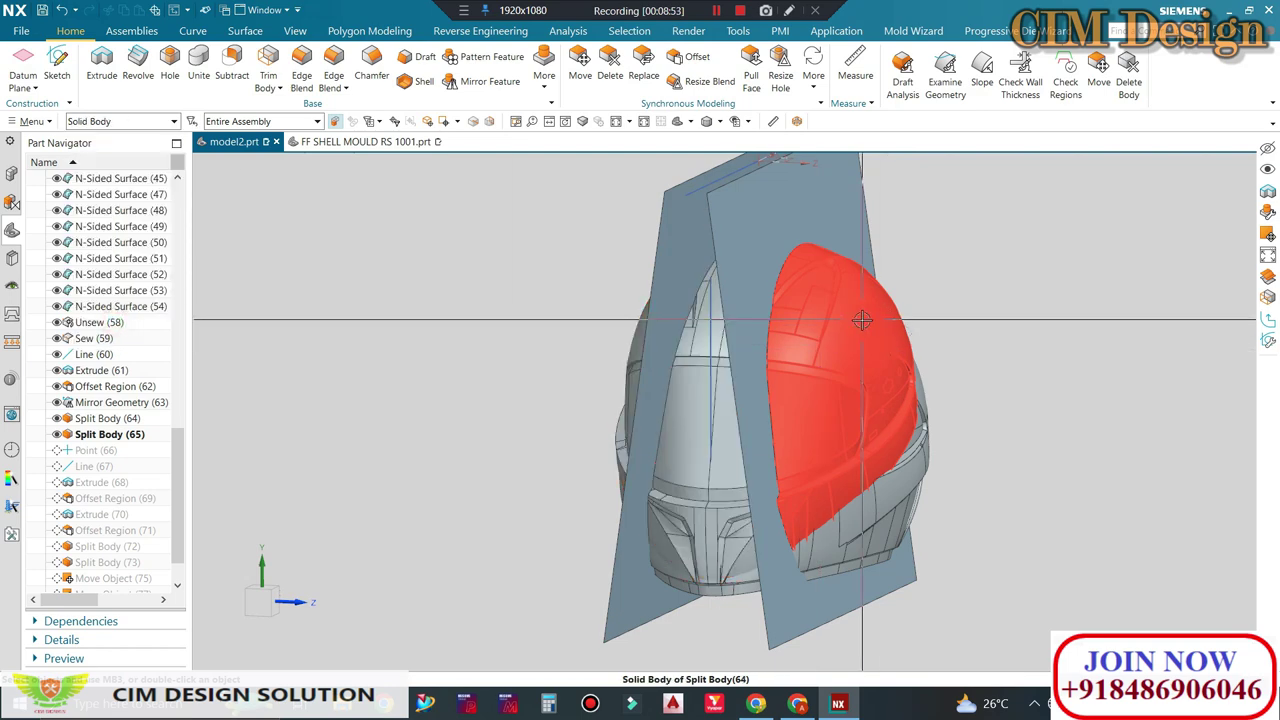
Step: Hide the outer right helmet shell with Immediate Hide
mouse_move(860, 345)
middle_down()
mouse_move(833, 372)
mouse_move(900, 410)
mouse_move(883, 493)
middle_up()
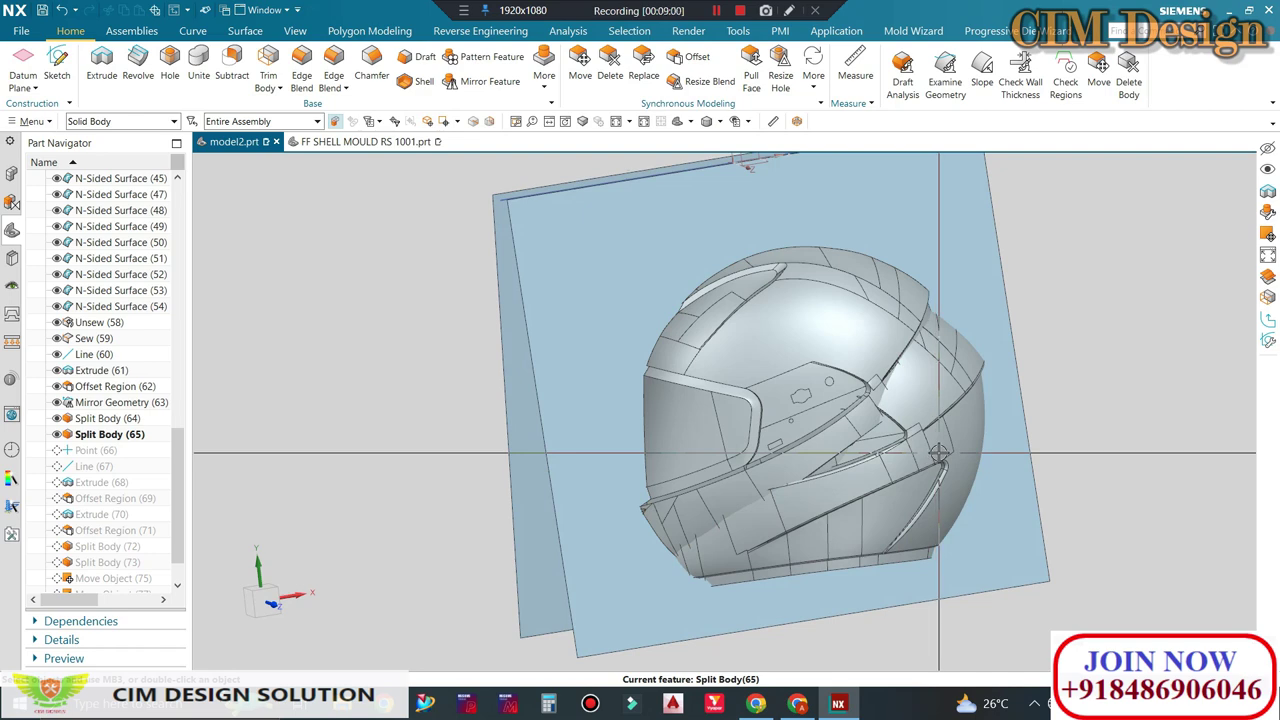
key(ctrl+shift+i)
click(938, 453)
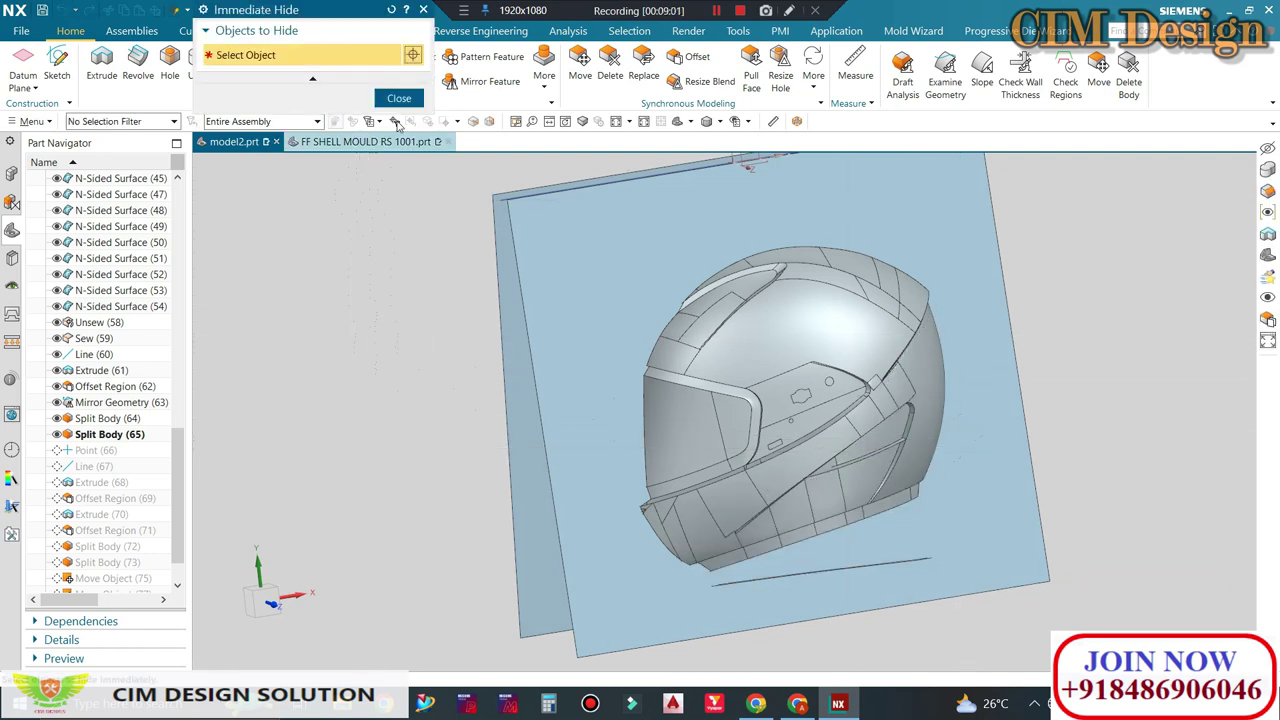
click(400, 98)
Step: Orbit to inspect the remaining front shell against the two cutting sheets
middle_drag(790, 380, 811, 364)
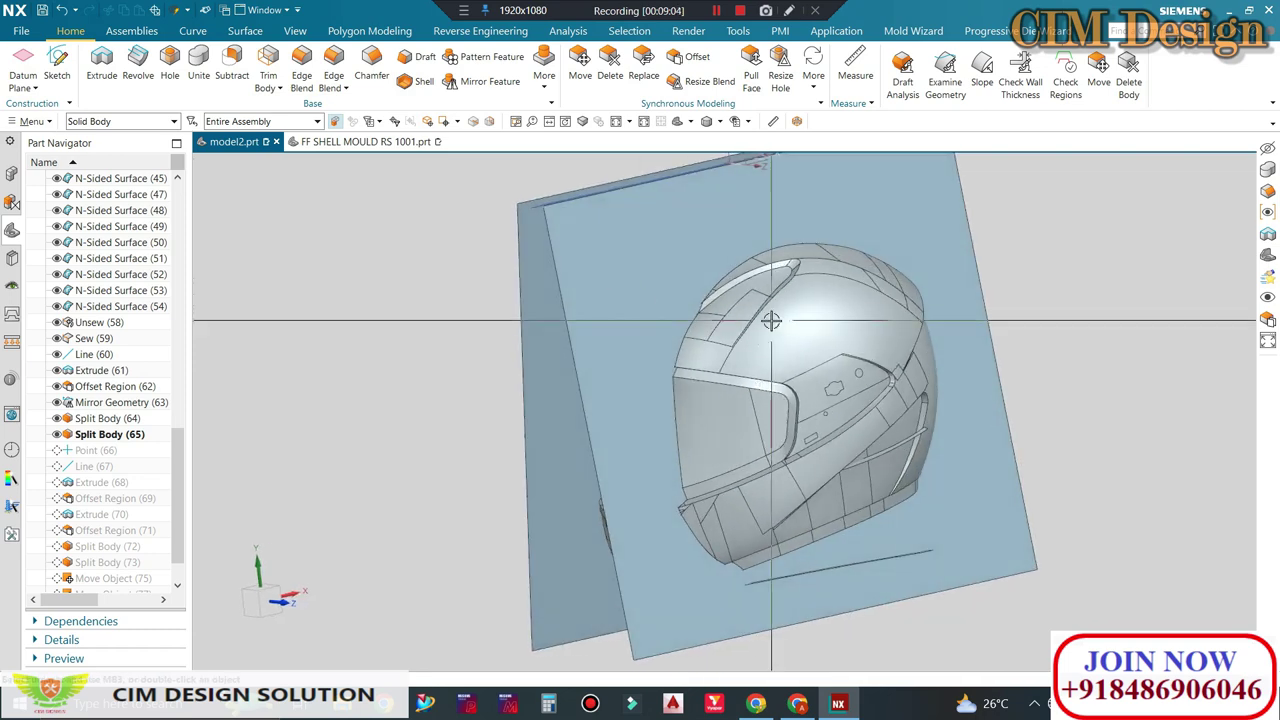
key(ctrl+alt+l)
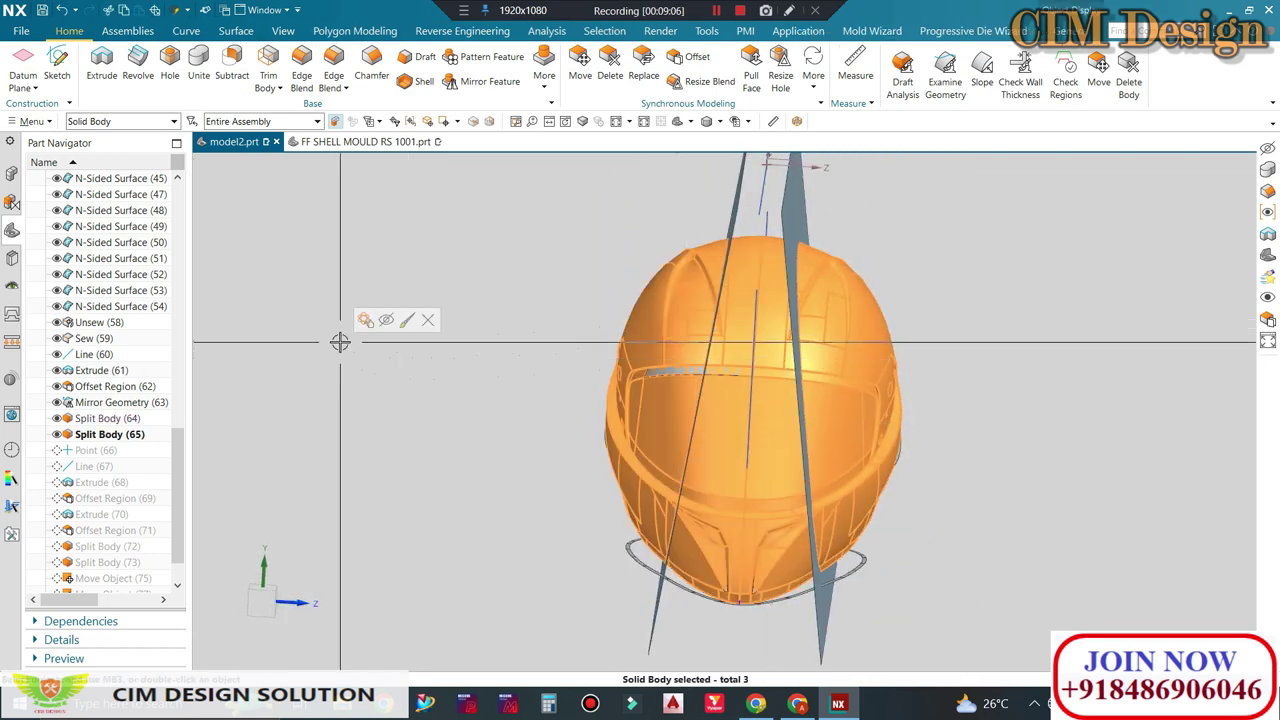
key(Escape)
middle_drag(551, 378, 520, 383)
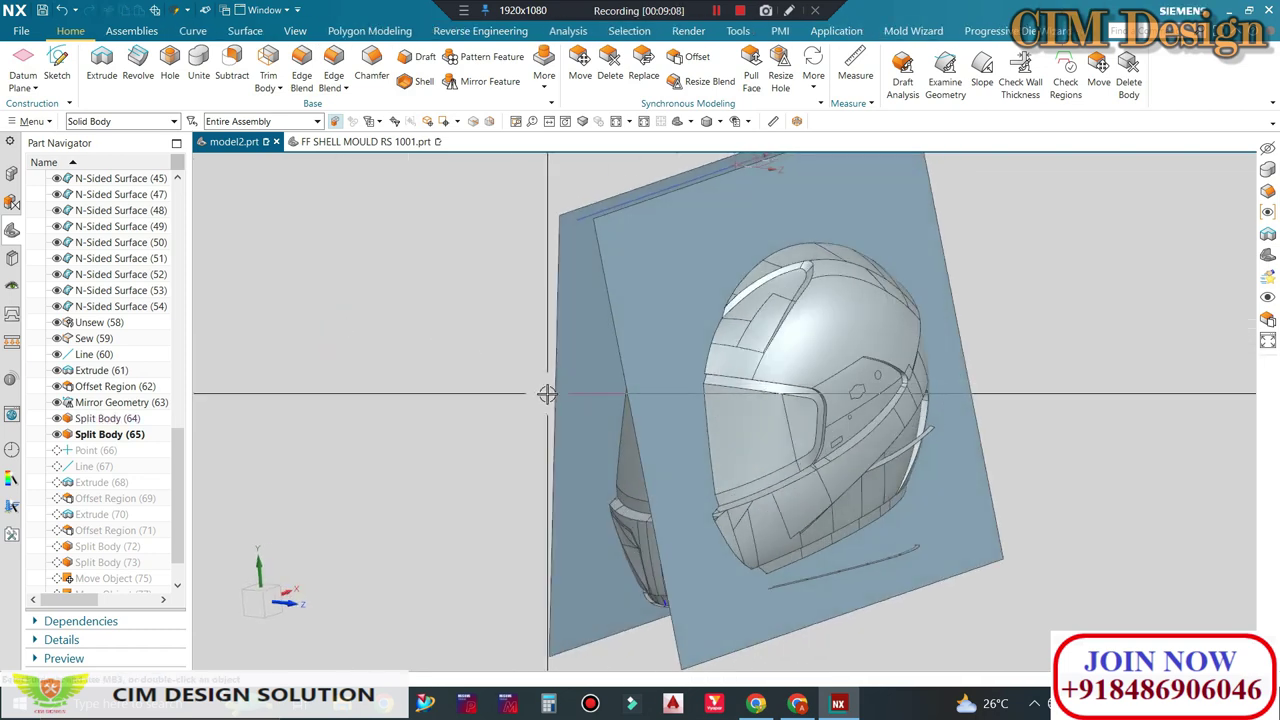
key(ctrl+w)
key(Escape)
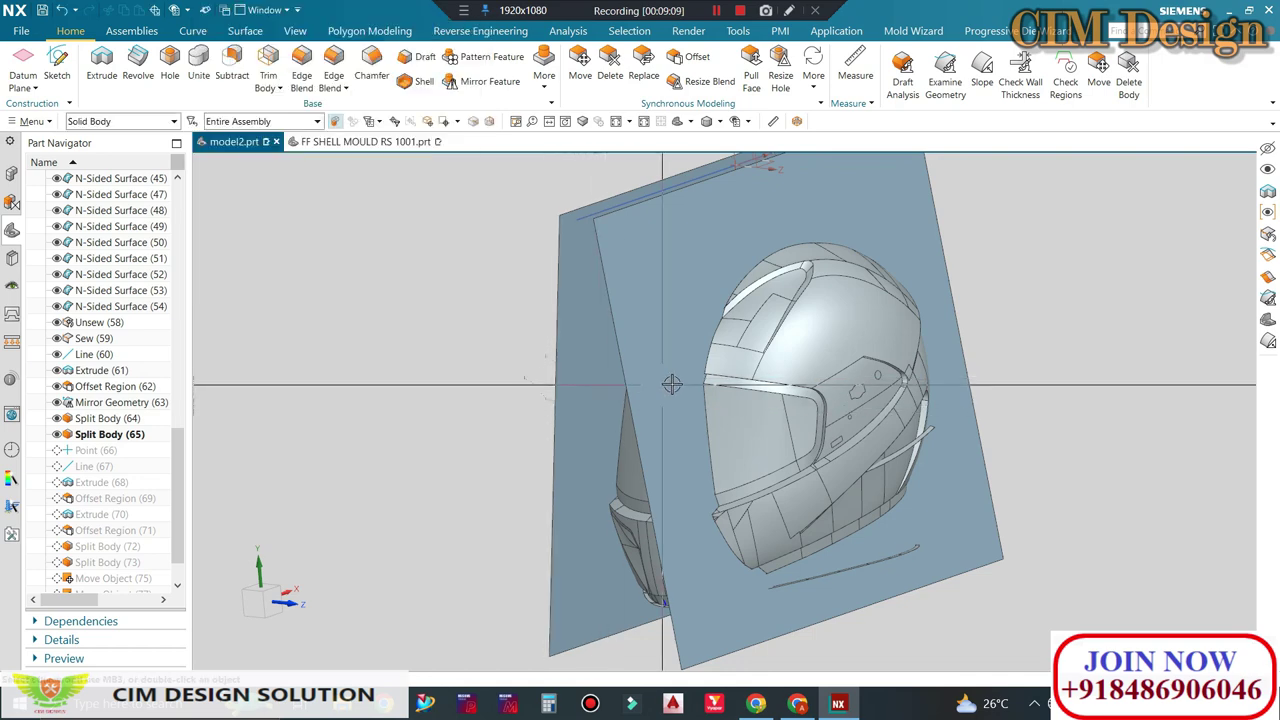
middle_drag(671, 384, 725, 397)
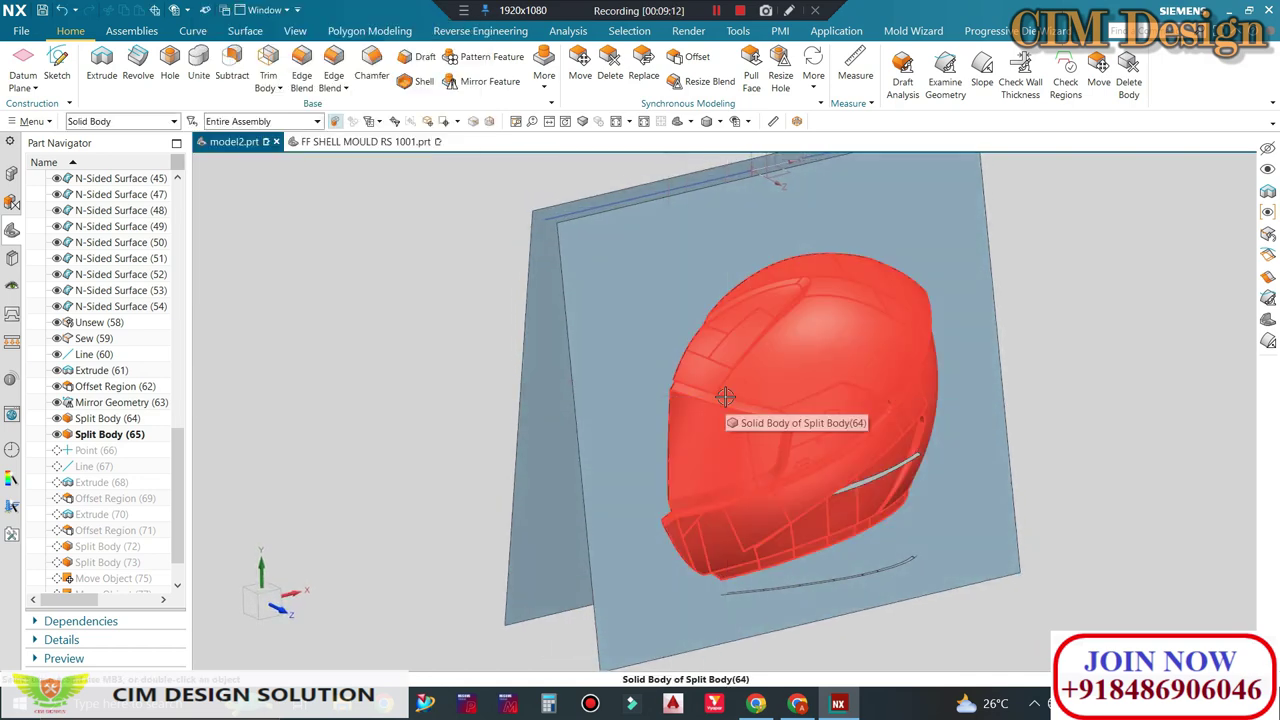
key(ctrl+l)
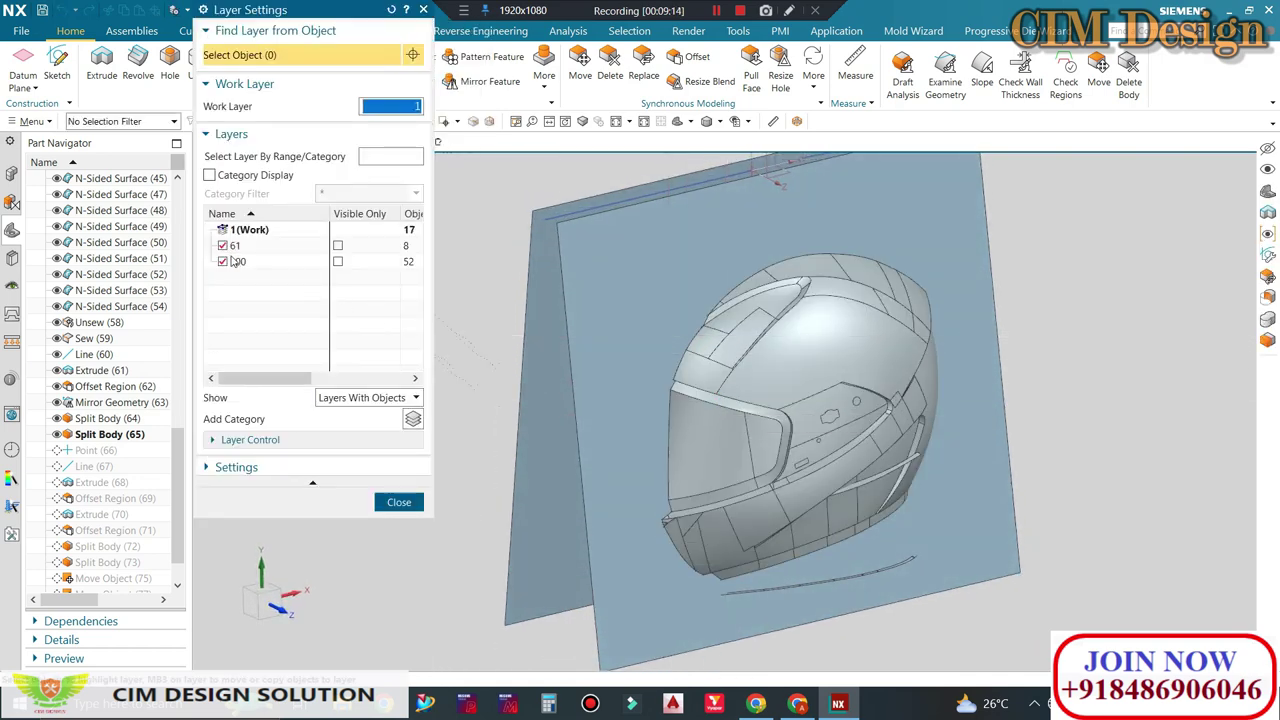
click(399, 502)
mouse_move(870, 338)
middle_down()
mouse_move(1003, 363)
mouse_move(974, 409)
mouse_move(1003, 363)
mouse_move(839, 315)
mouse_move(750, 438)
middle_up()
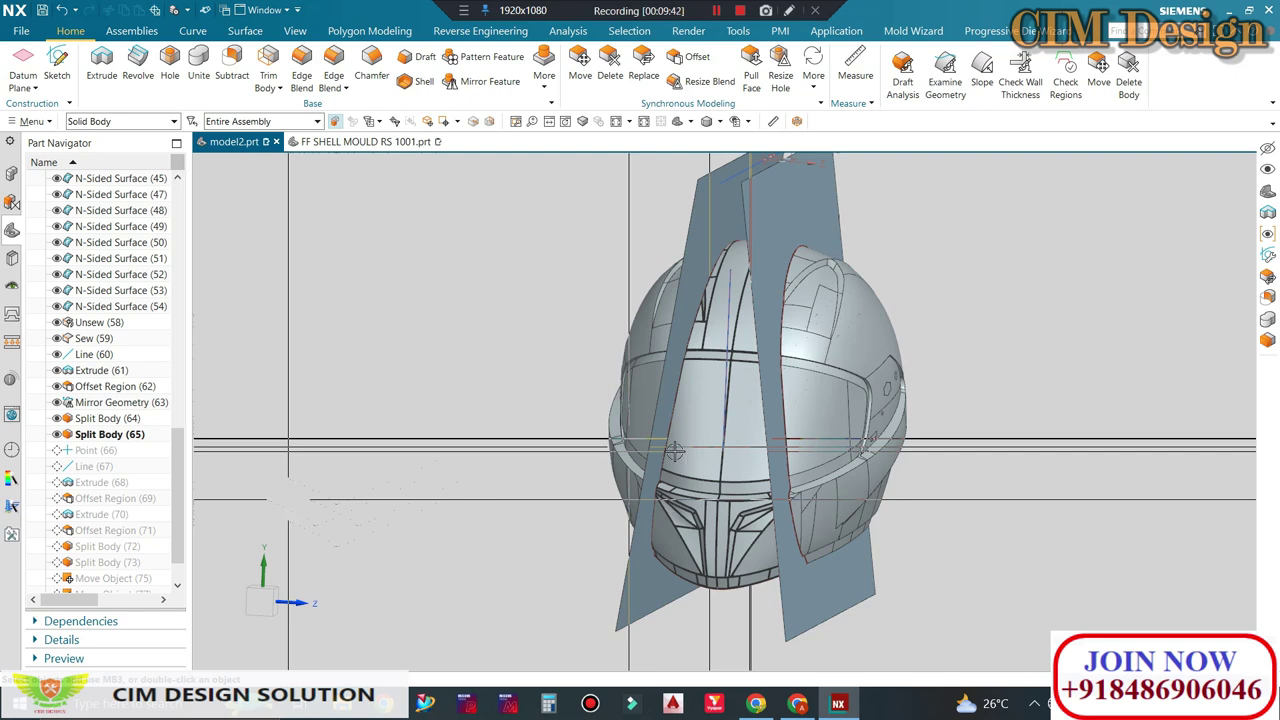
mouse_move(675, 452)
middle_down()
mouse_move(957, 314)
mouse_move(909, 372)
mouse_move(1031, 351)
mouse_move(1027, 370)
middle_up()
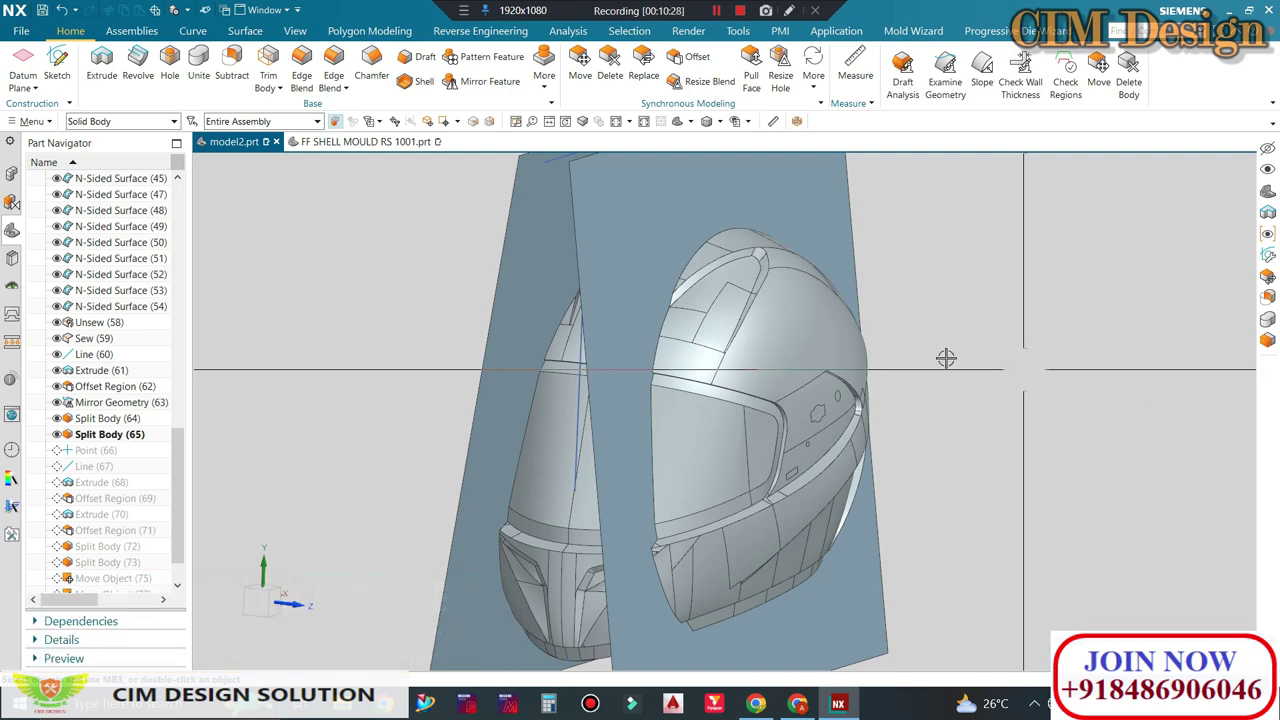
mouse_move(947, 360)
middle_down()
mouse_move(791, 366)
mouse_move(846, 360)
mouse_move(809, 363)
mouse_move(836, 374)
middle_up()
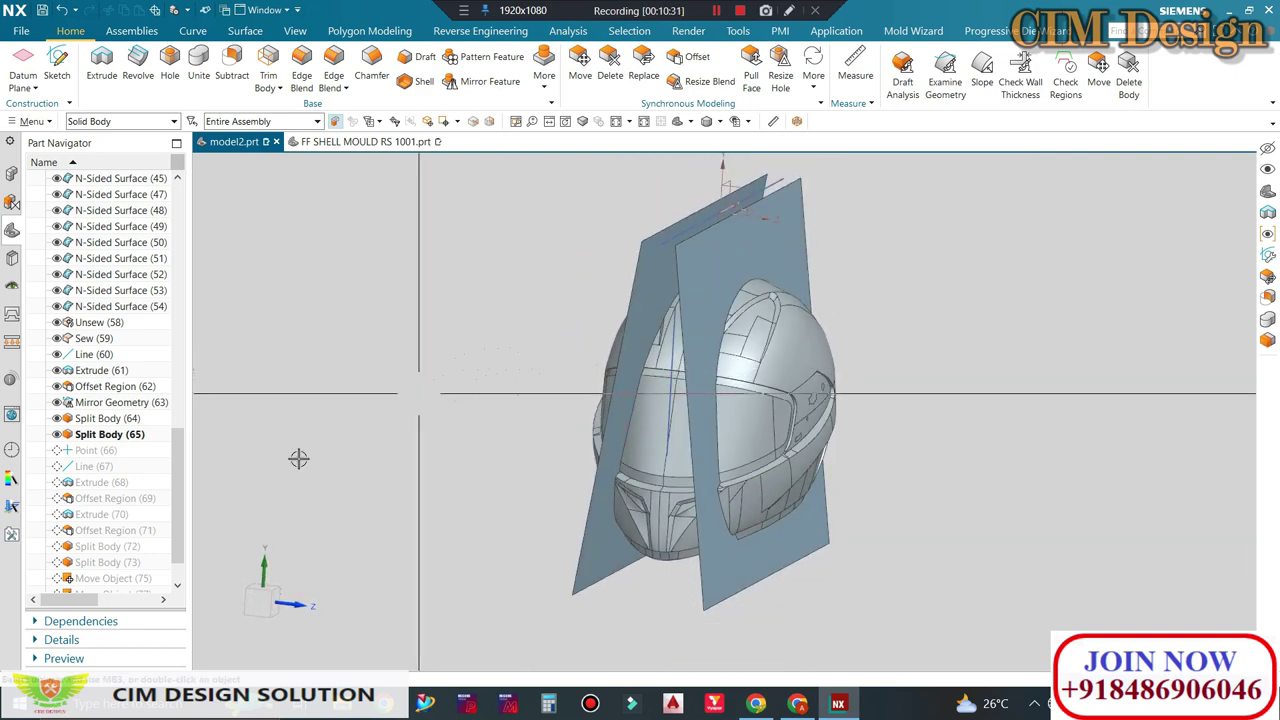
Step: Roll the model forward to Line (67) and view it square-on
right_click(99, 470)
click(140, 496)
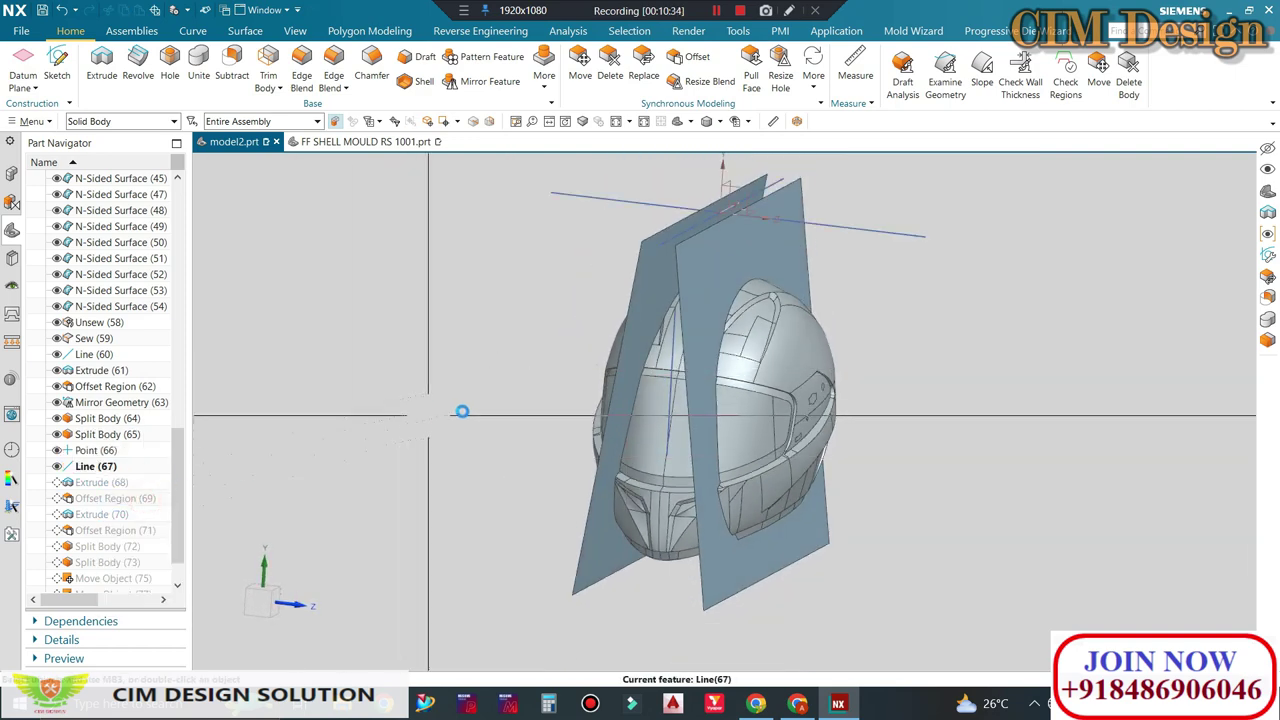
mouse_move(462, 411)
middle_down()
mouse_move(594, 363)
mouse_move(580, 374)
mouse_move(591, 380)
mouse_move(745, 294)
mouse_move(983, 340)
middle_up()
key(F8)
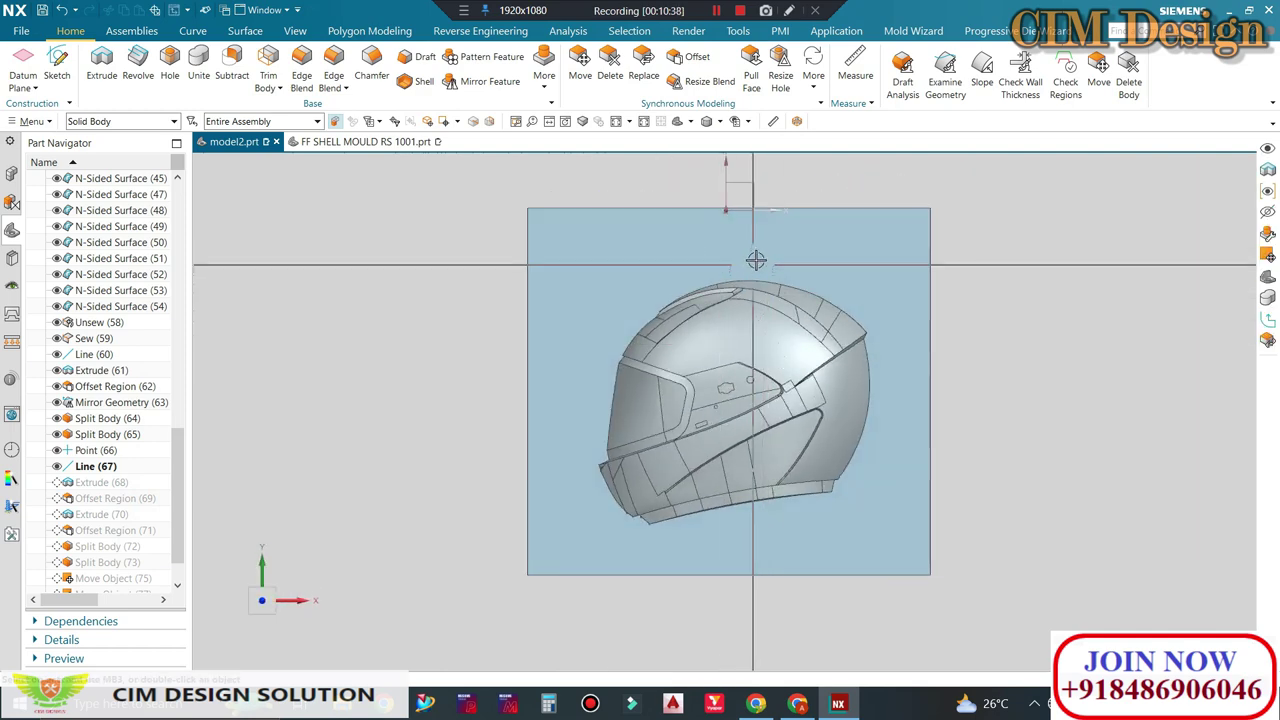
Step: Make Extrude (68) the current feature and select it for editing
click(99, 486)
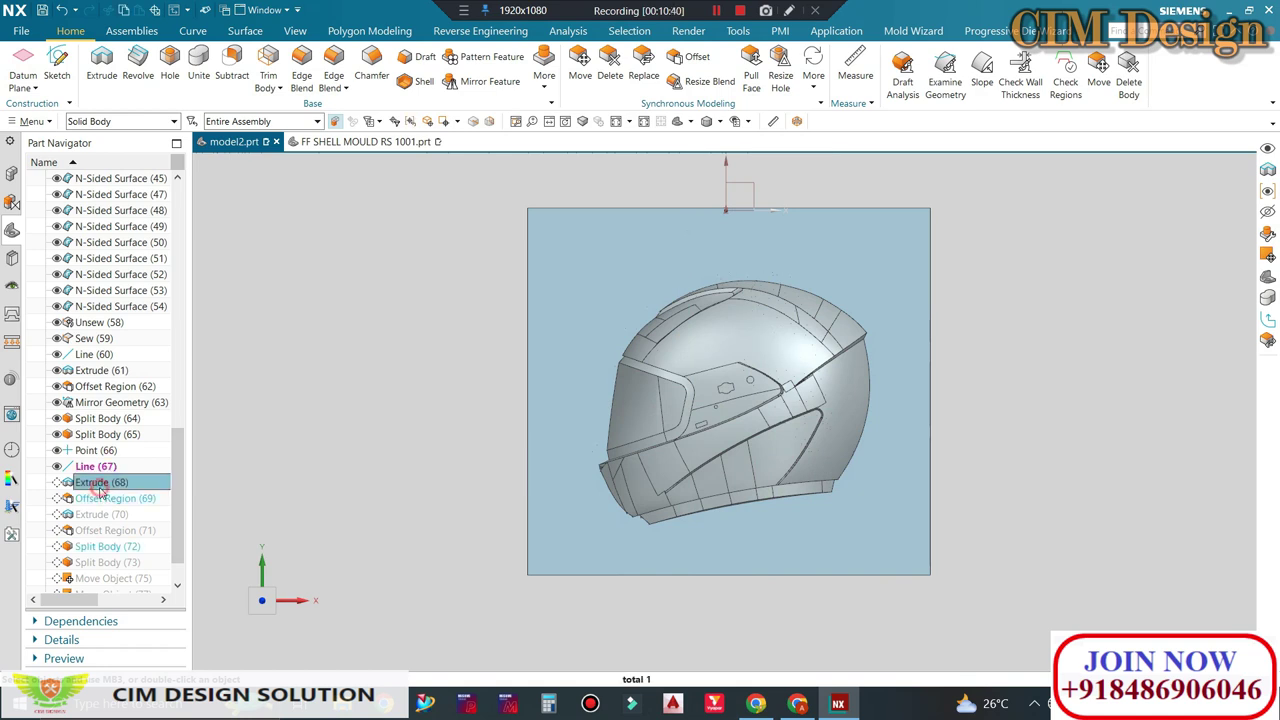
right_click(99, 488)
click(150, 542)
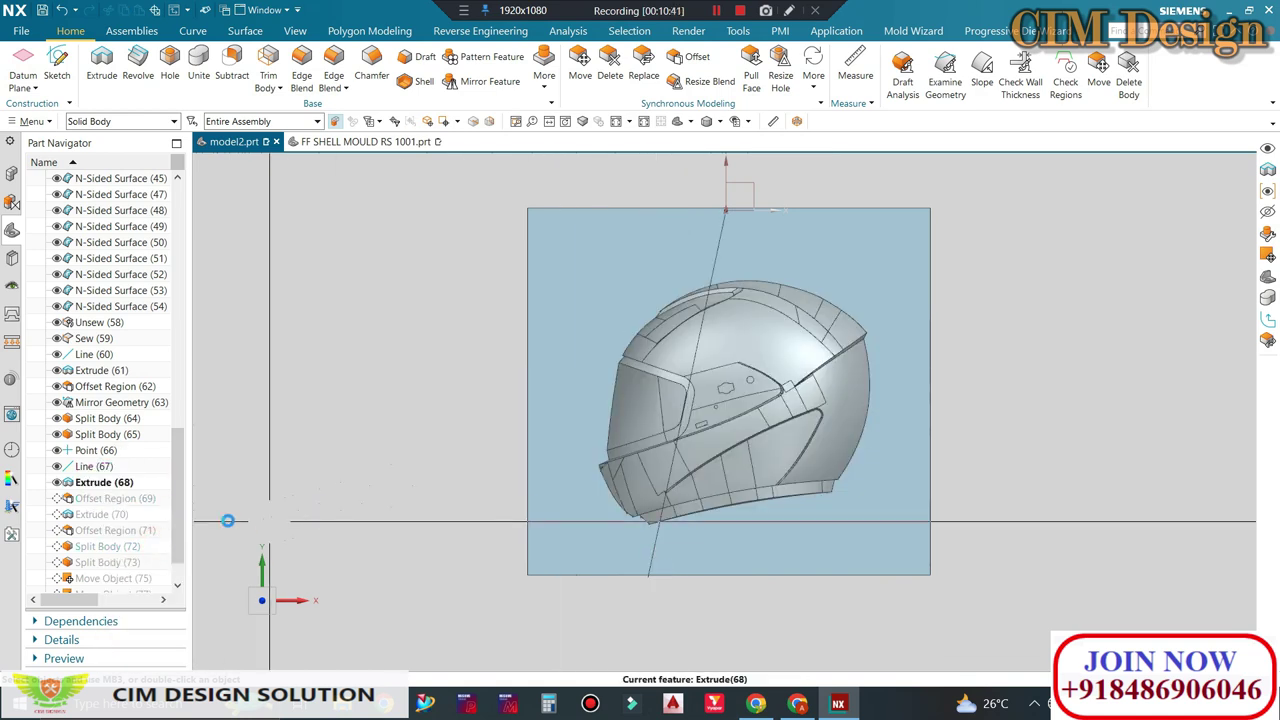
click(97, 486)
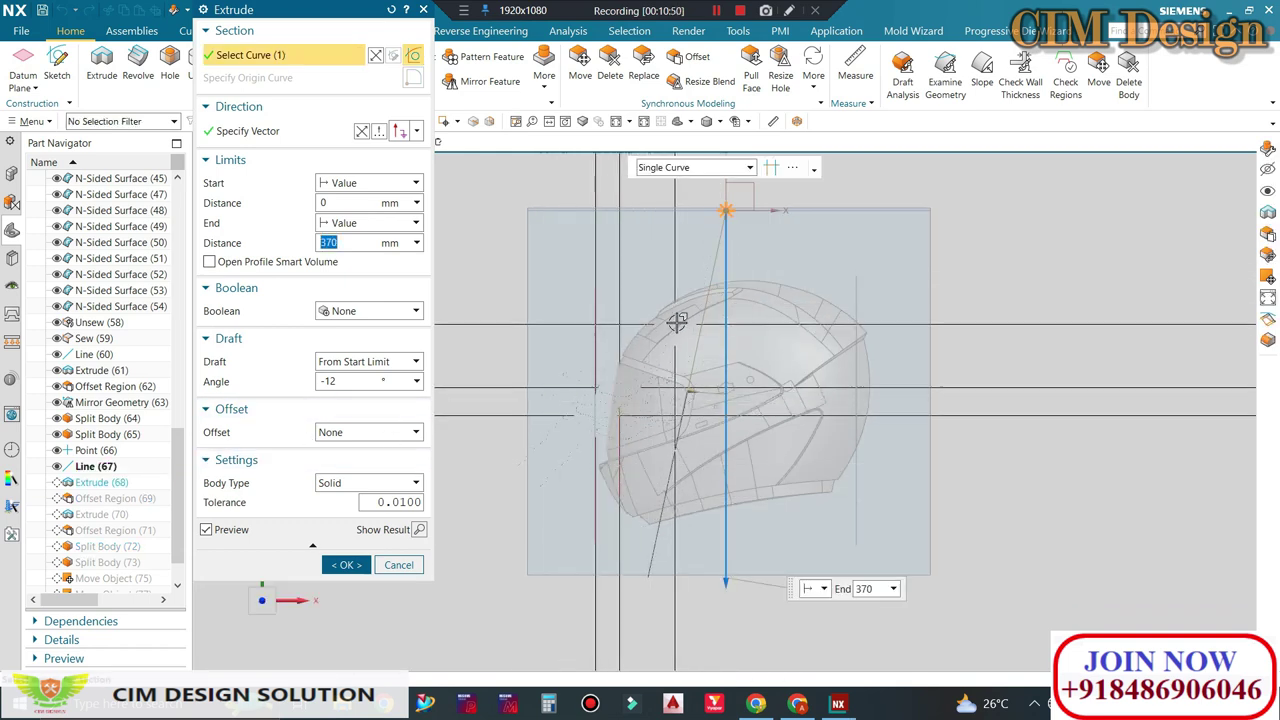
Step: Close the Extrude dialog and make Offset Region (69) current, inspecting the new sheets
click(388, 565)
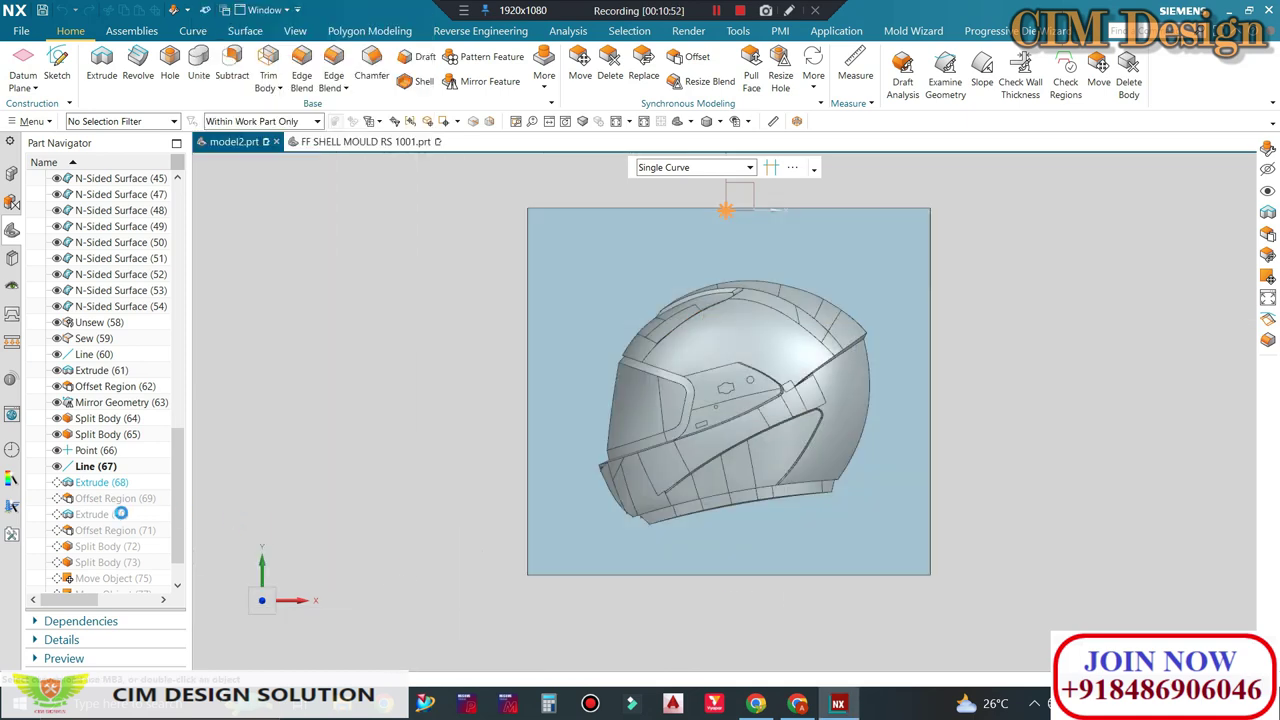
right_click(105, 498)
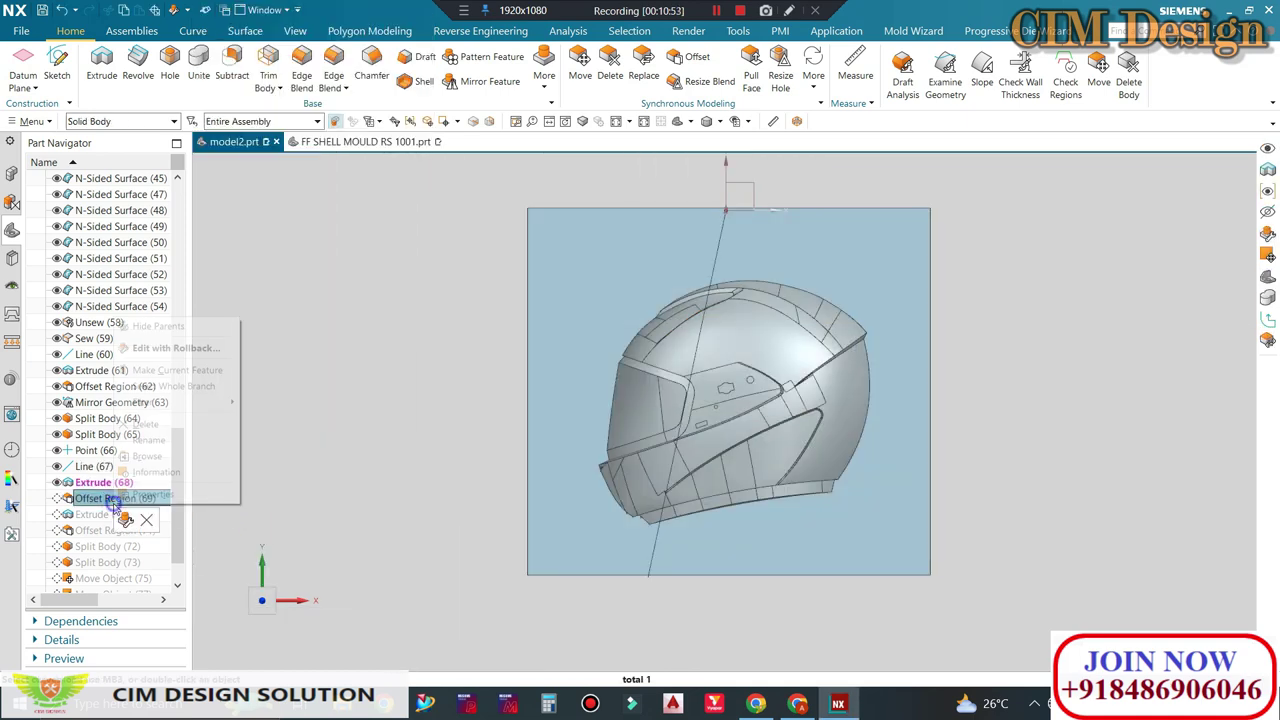
click(153, 371)
mouse_move(740, 409)
middle_down()
mouse_move(741, 524)
mouse_move(694, 289)
mouse_move(659, 293)
mouse_move(563, 383)
middle_up()
scroll(703, 339, up, 3)
scroll(230, 545, down, 5)
middle_drag(230, 545, 218, 537)
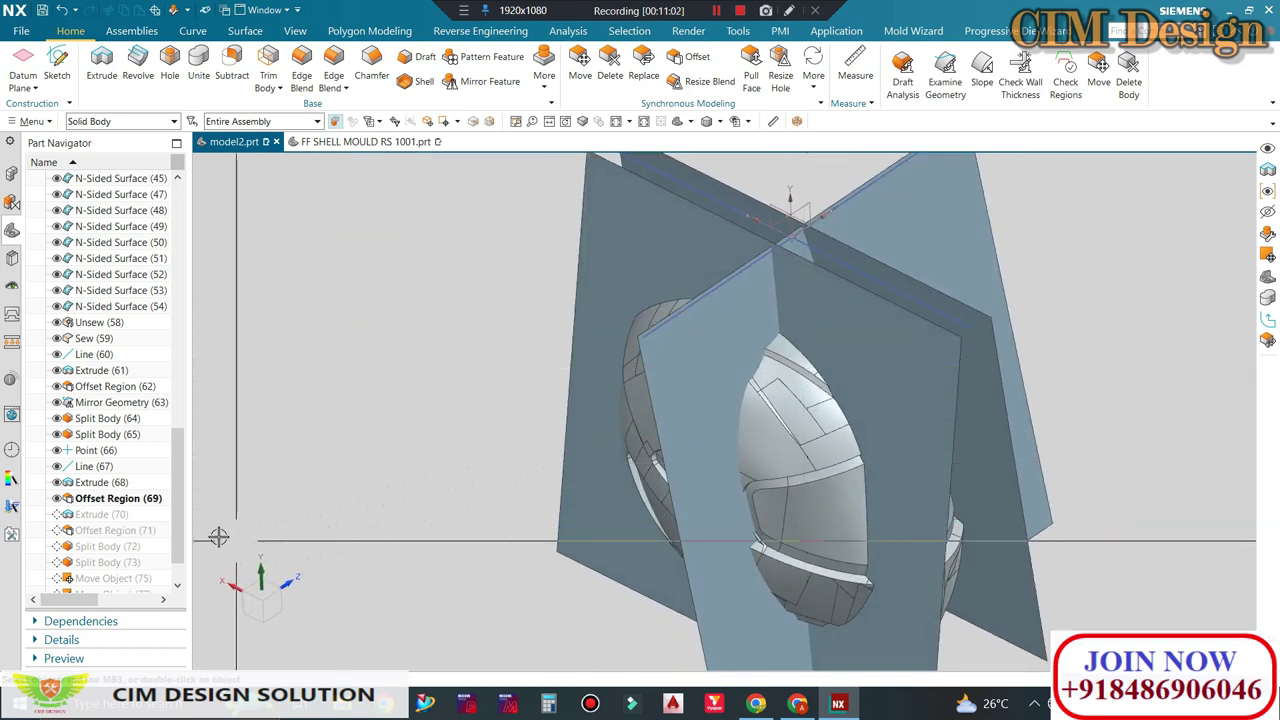
scroll(107, 498, down, 1)
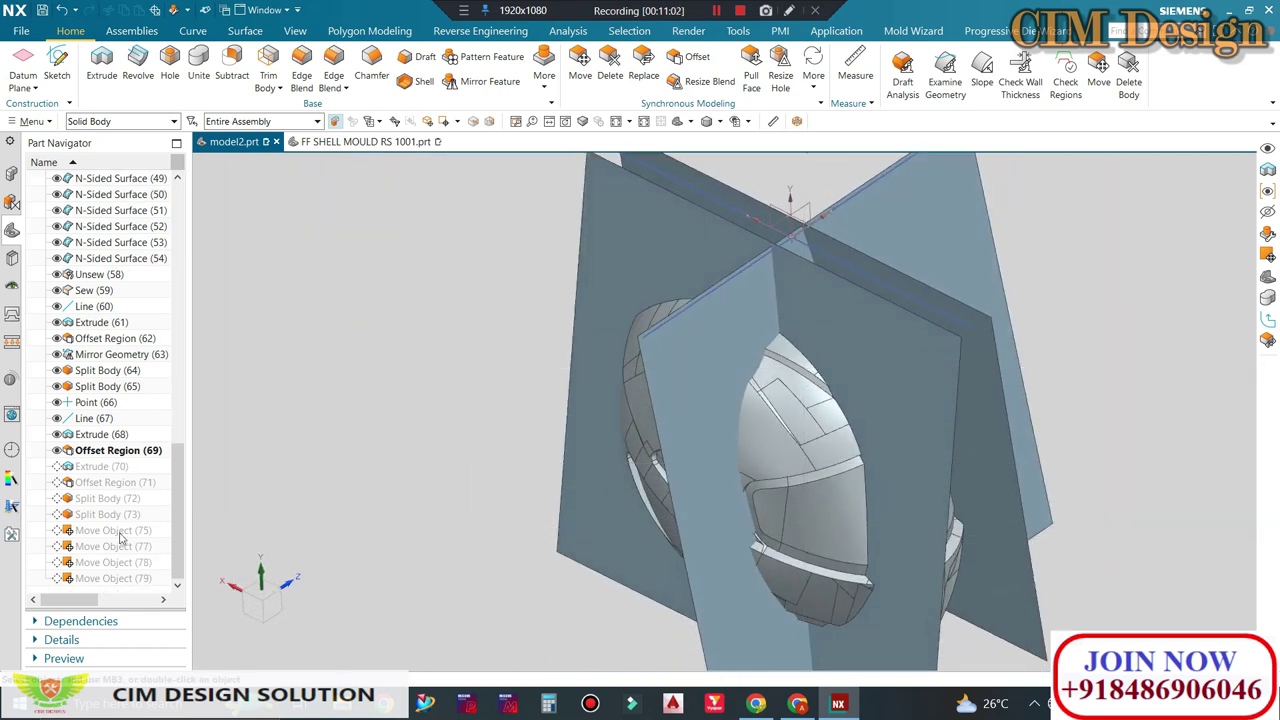
Step: Make Offset Region (71) the current feature and orbit to view the crossed sheets
right_click(102, 482)
click(135, 519)
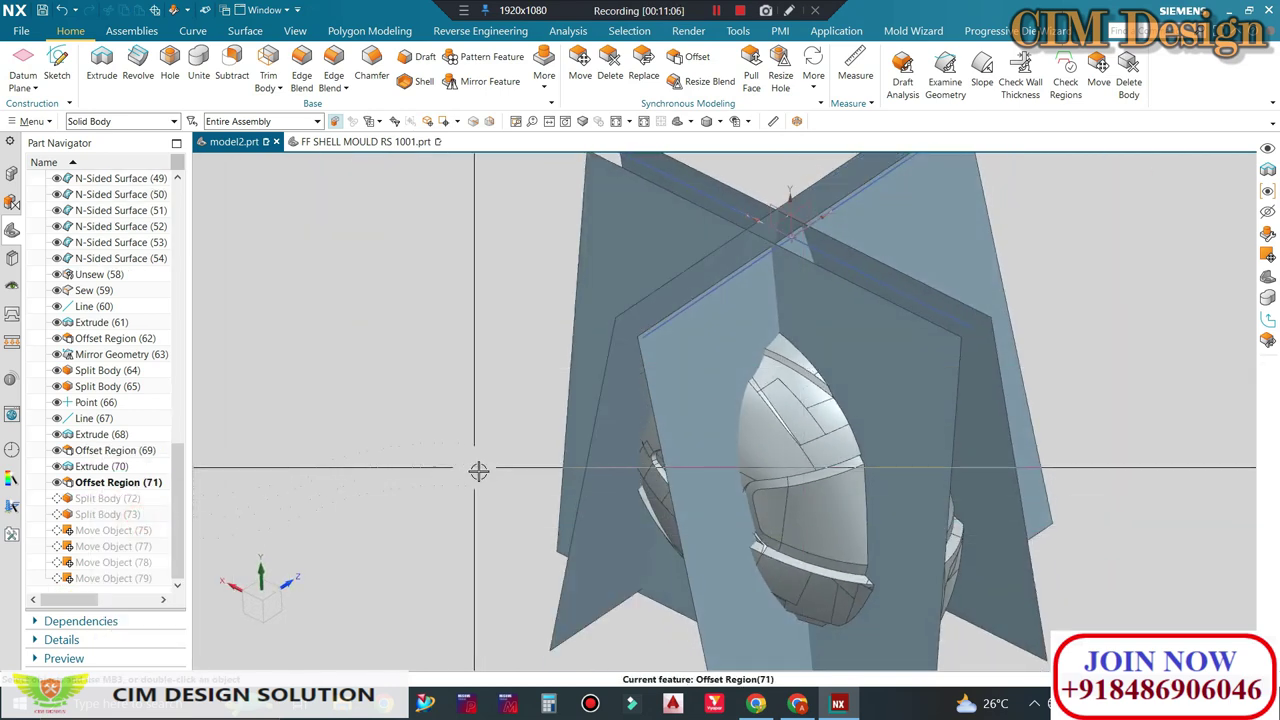
mouse_move(478, 471)
middle_down()
mouse_move(531, 458)
mouse_move(677, 343)
middle_up()
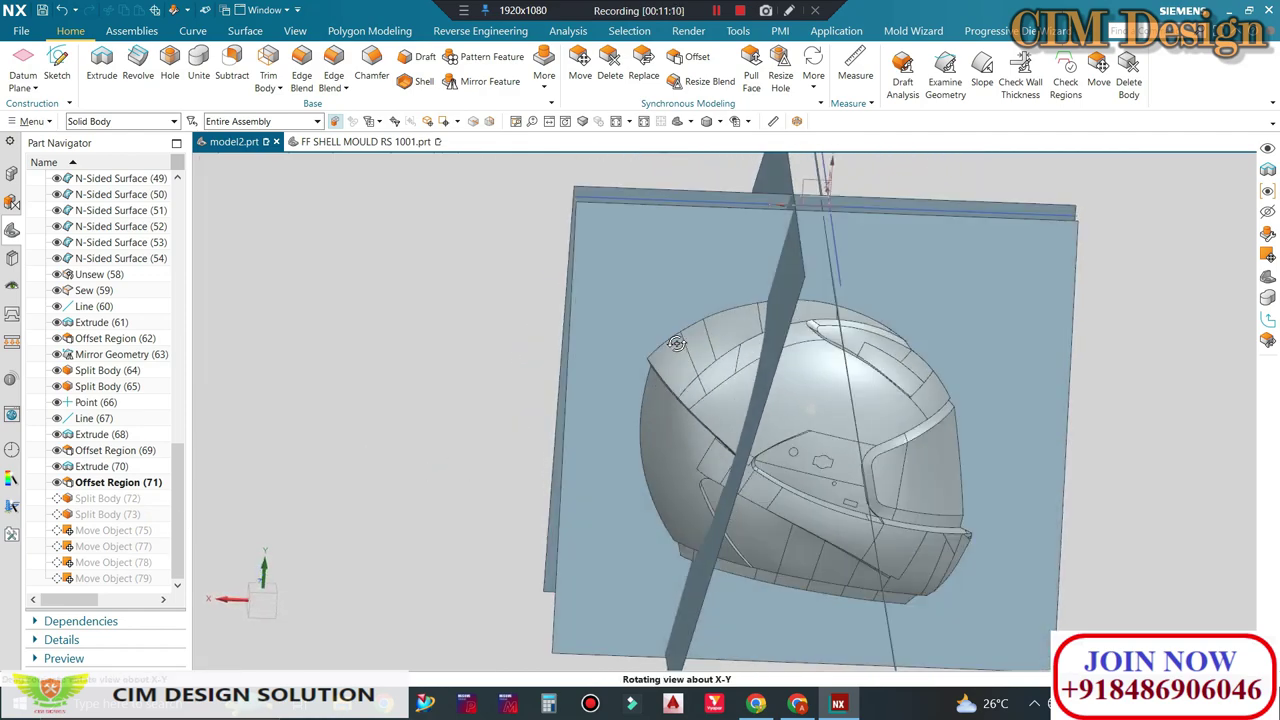
middle_drag(677, 343, 640, 400)
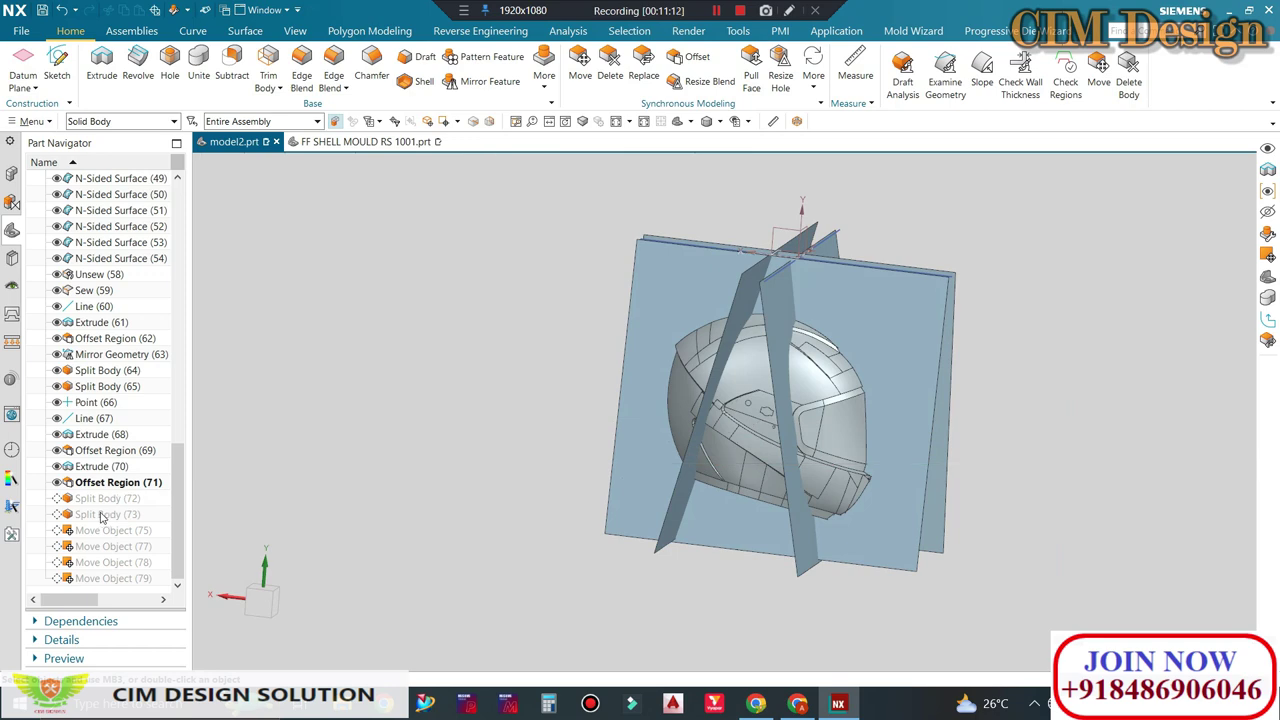
right_click(100, 516)
click(150, 376)
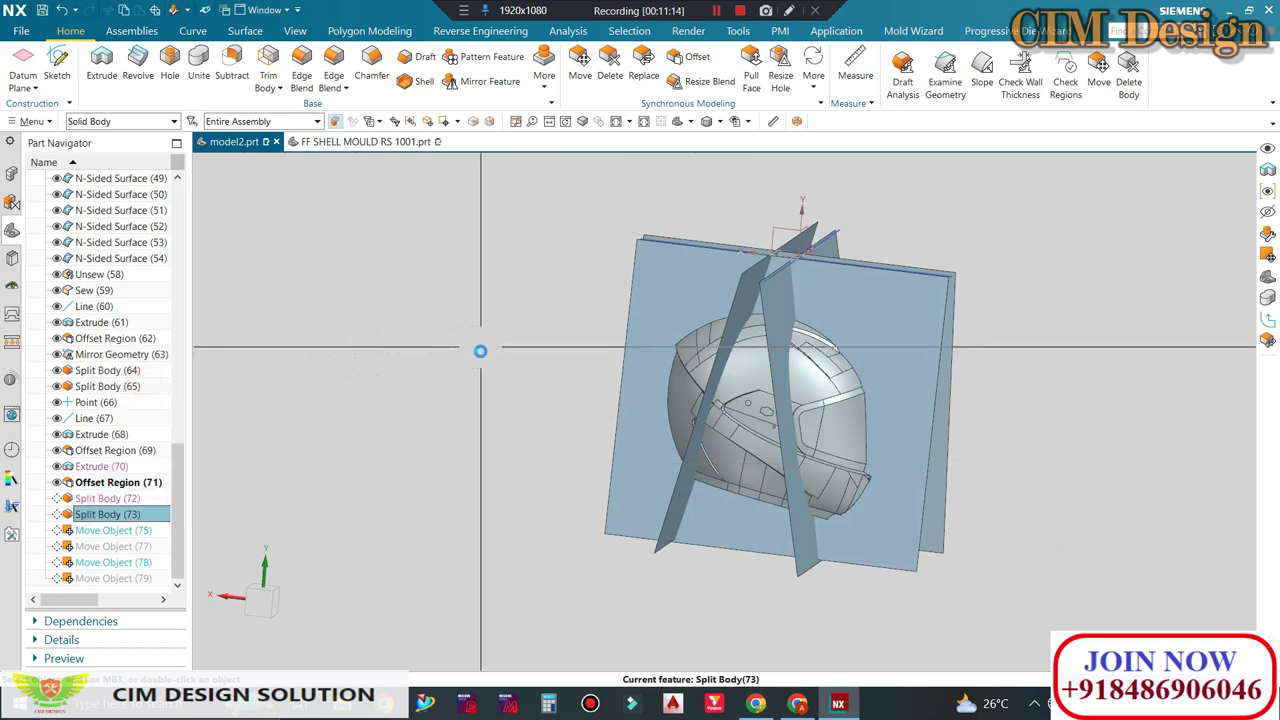
mouse_move(480, 351)
middle_down()
mouse_move(508, 371)
mouse_move(1154, 358)
middle_up()
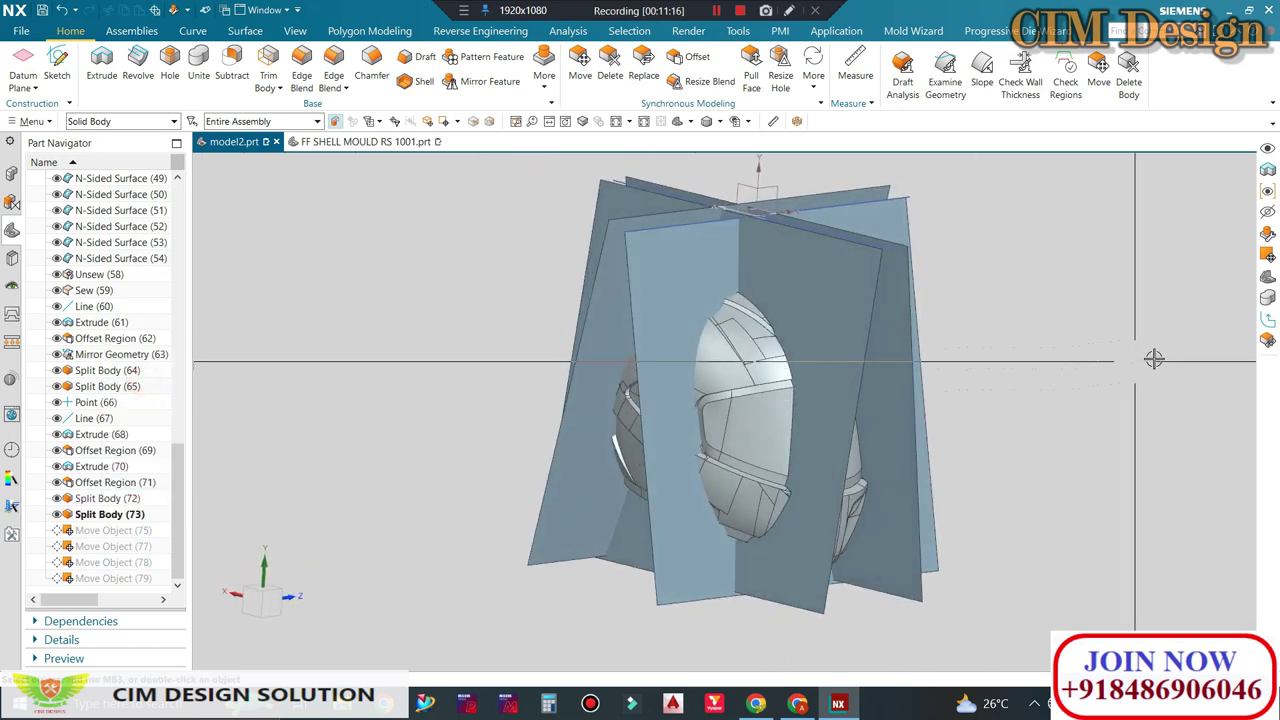
key(F8)
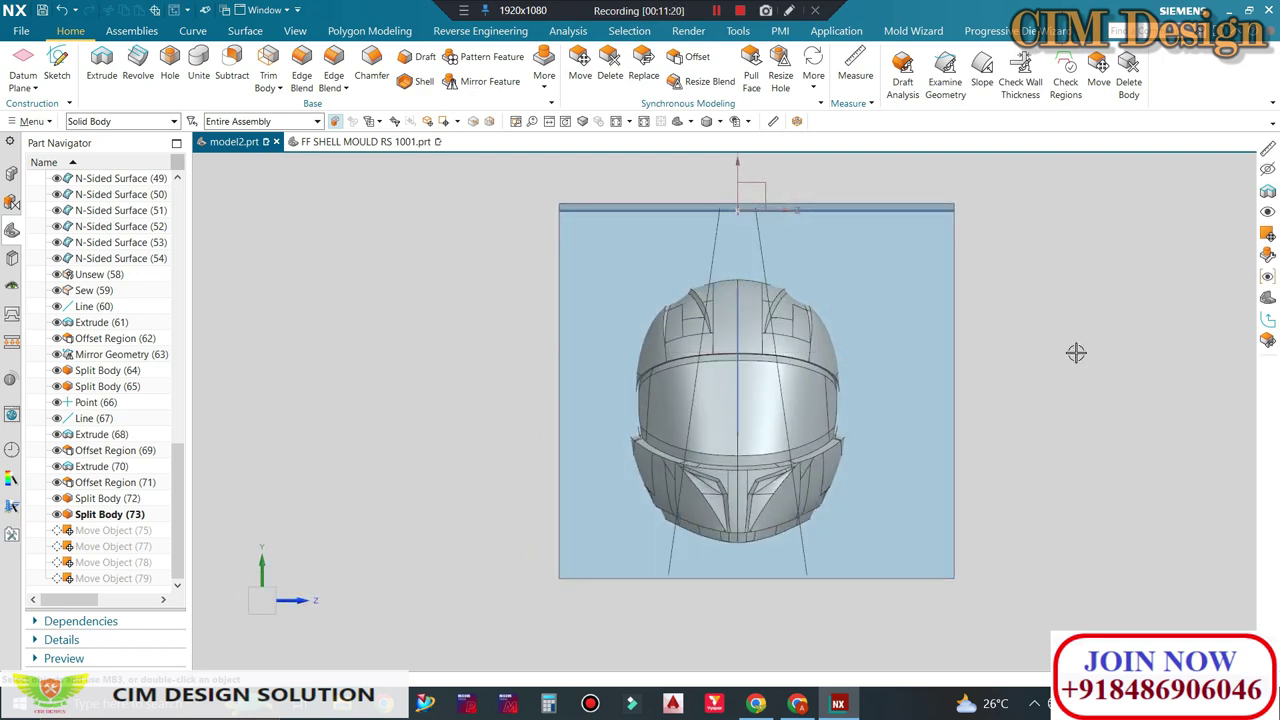
middle_drag(920, 369, 761, 395)
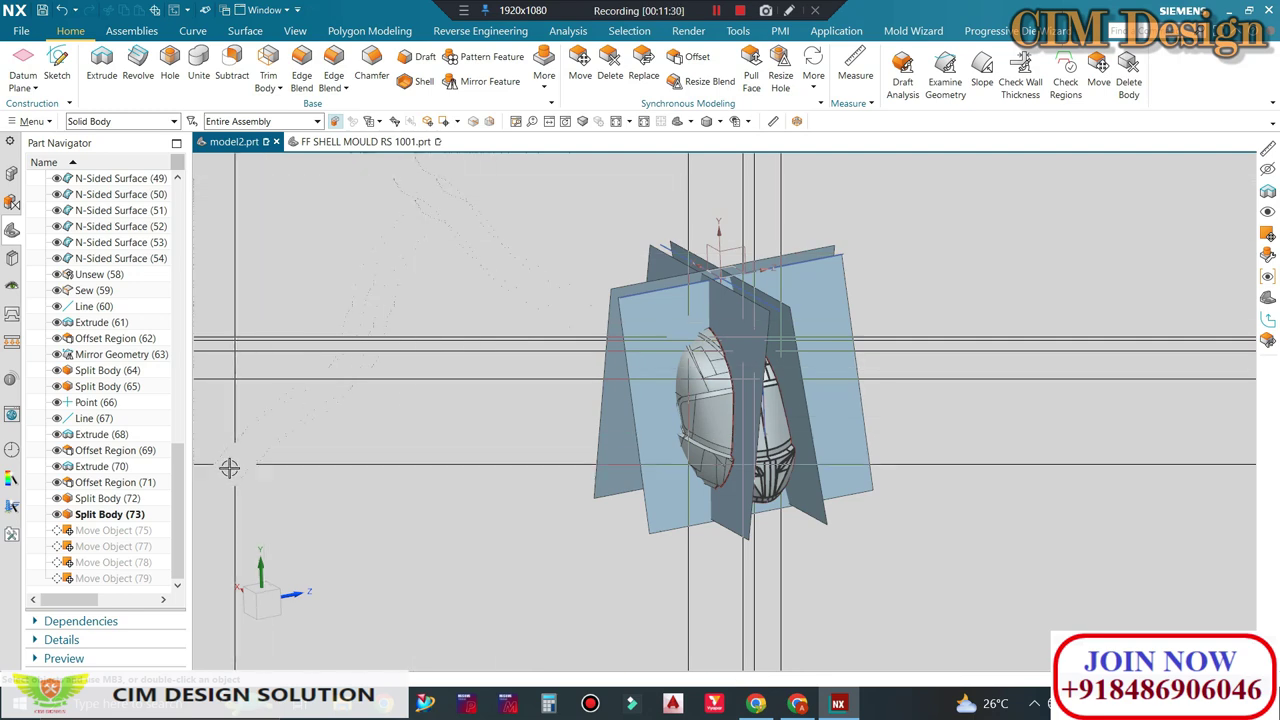
scroll(720, 321, up, 3)
scroll(720, 321, down, 3)
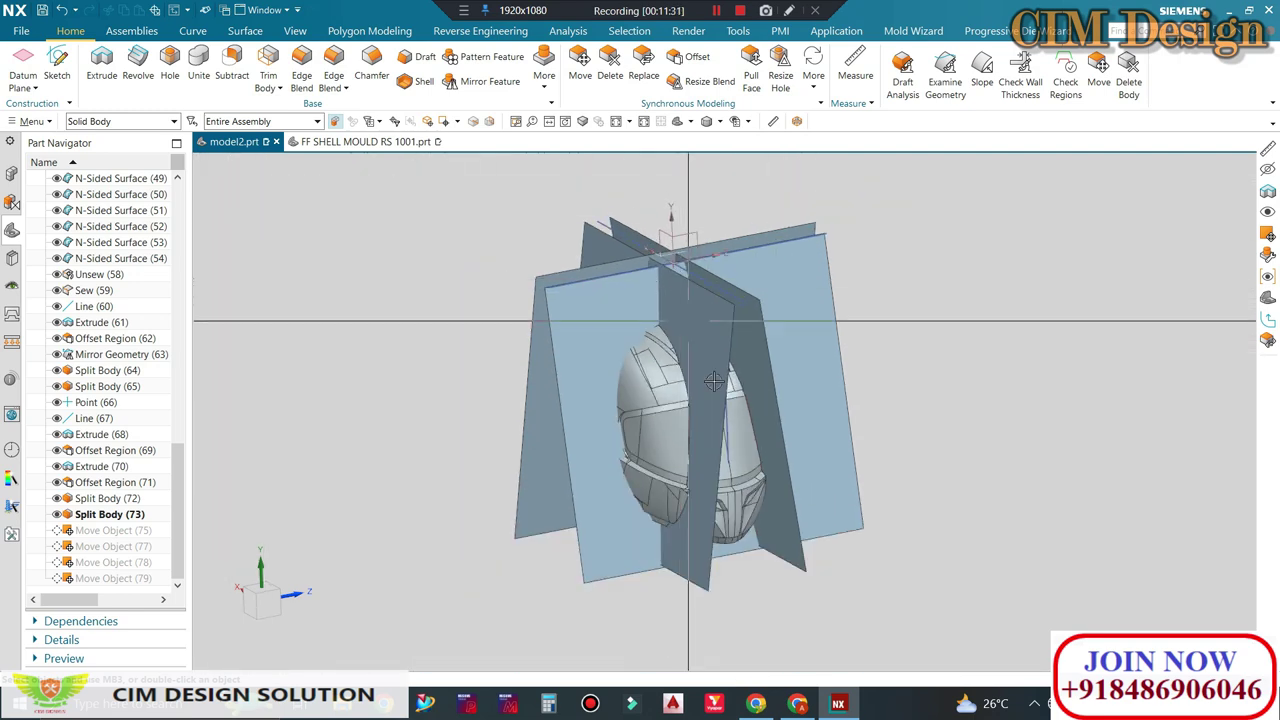
mouse_move(720, 321)
middle_down()
mouse_move(714, 299)
mouse_move(685, 468)
middle_up()
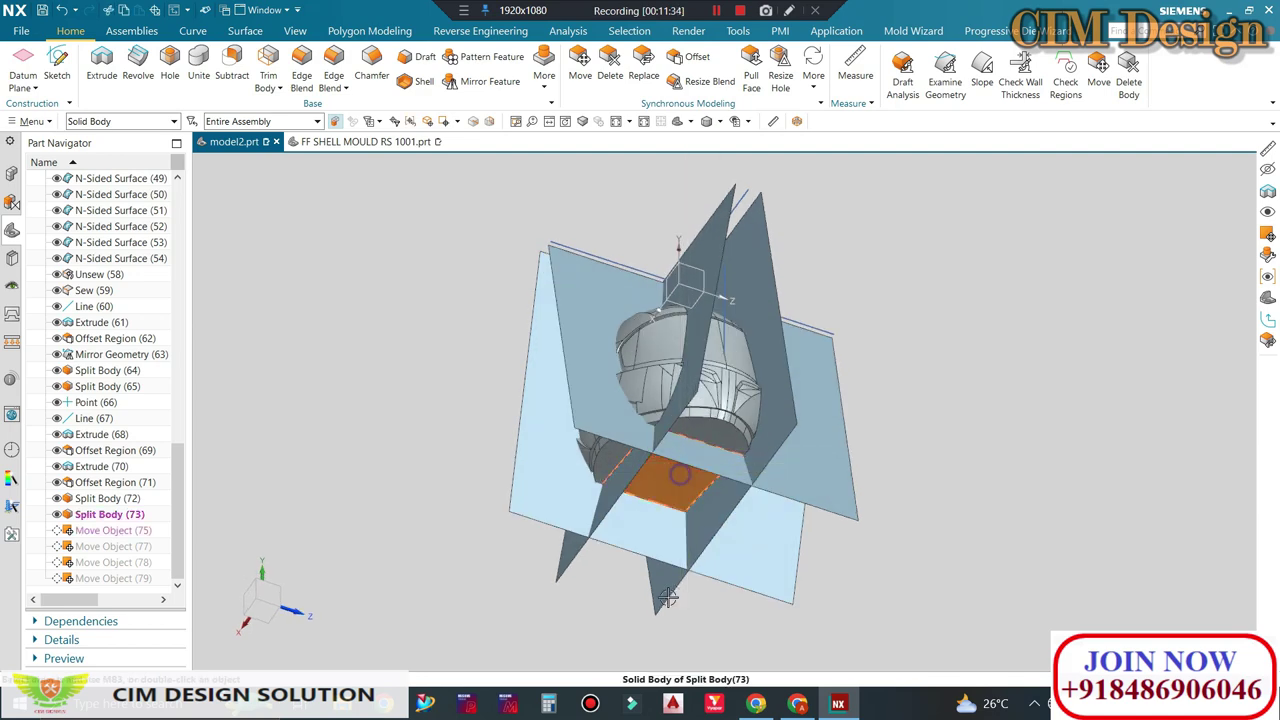
mouse_move(655, 603)
middle_down()
mouse_move(657, 340)
mouse_move(727, 326)
mouse_move(700, 450)
middle_up()
scroll(657, 340, up, 5)
scroll(727, 326, down, 3)
scroll(727, 326, down, 3)
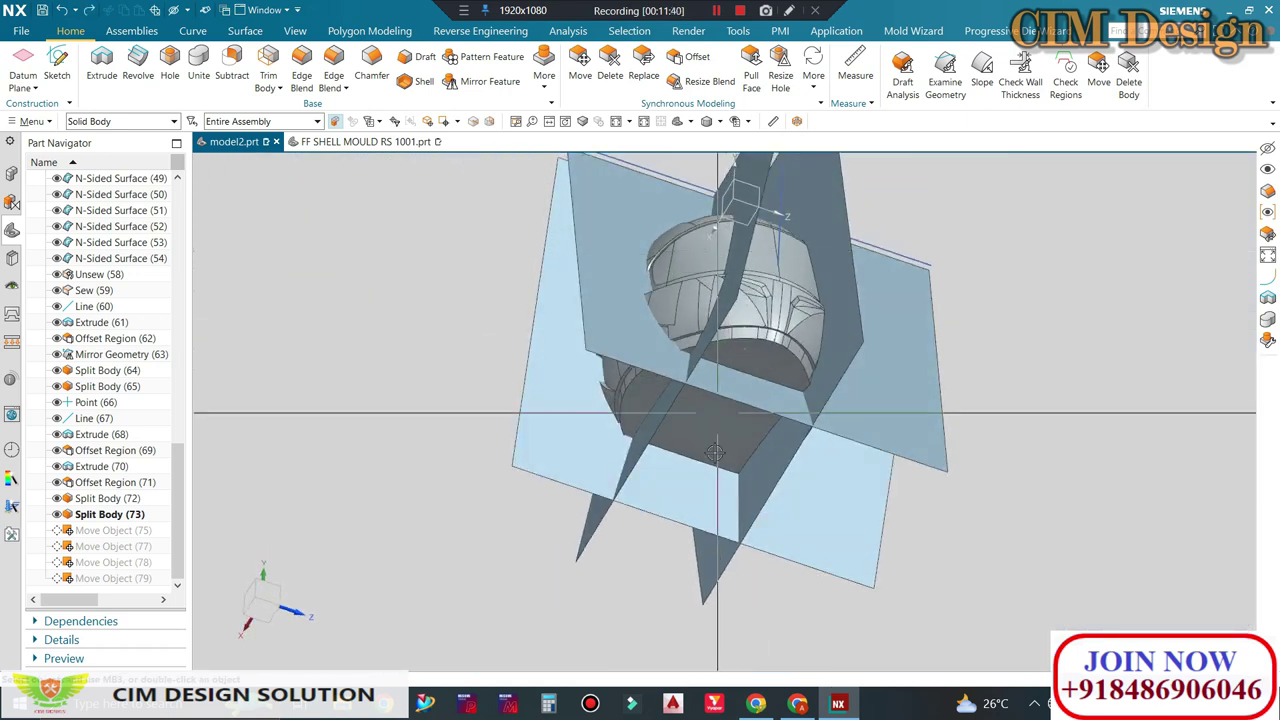
Step: Make Move Object (75) current and orbit around the helmet among its crossed parting sheets
right_click(106, 530)
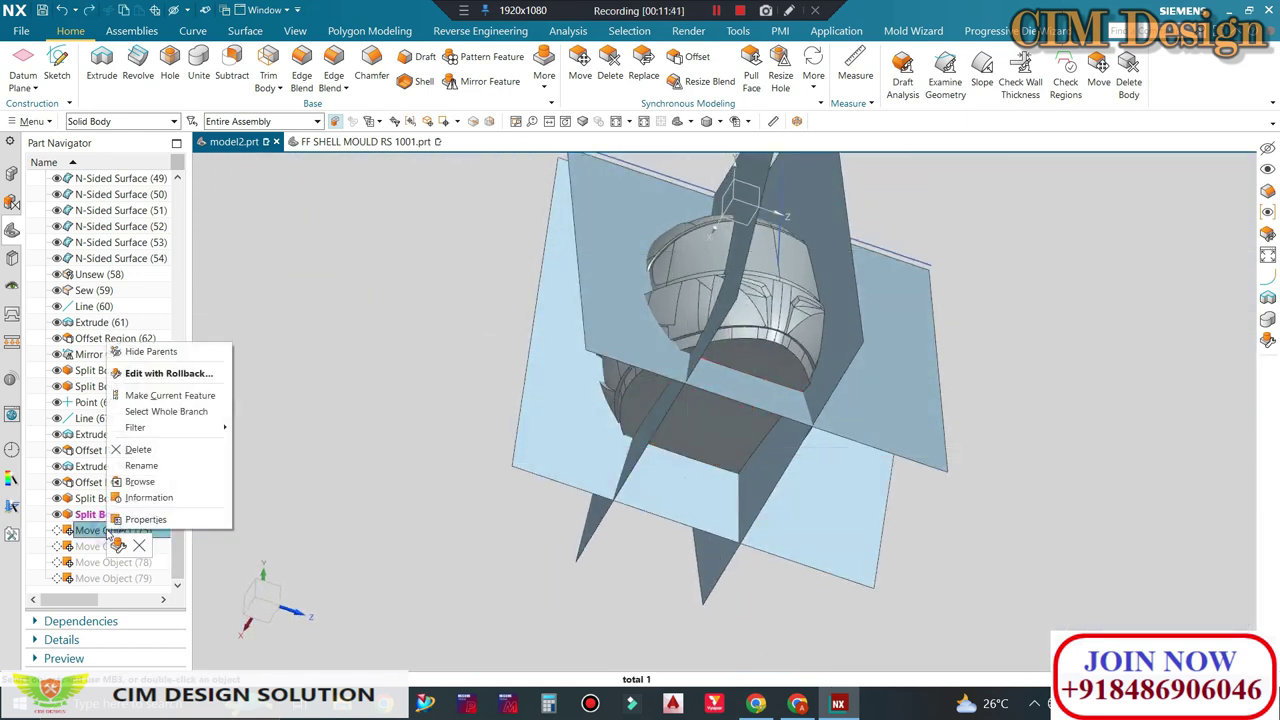
click(155, 395)
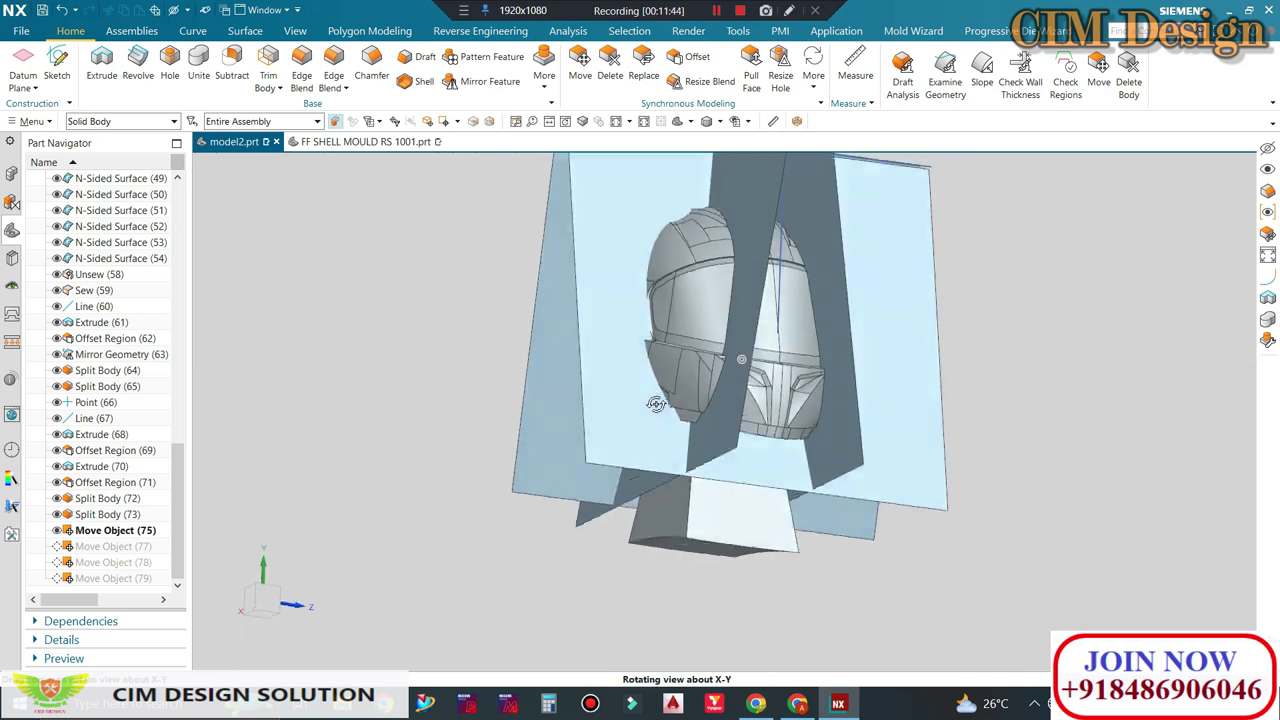
mouse_move(650, 404)
middle_down()
mouse_move(640, 413)
mouse_move(760, 480)
middle_up()
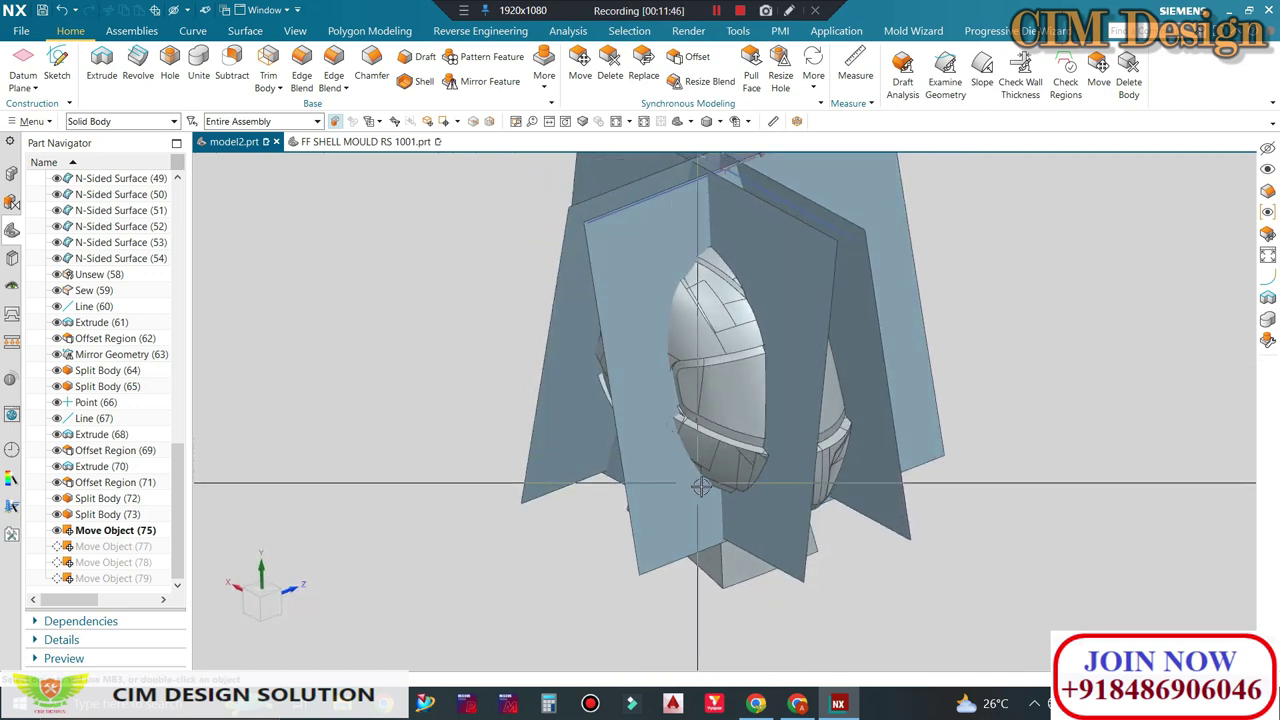
middle_drag(891, 508, 800, 450)
scroll(747, 406, up, 2)
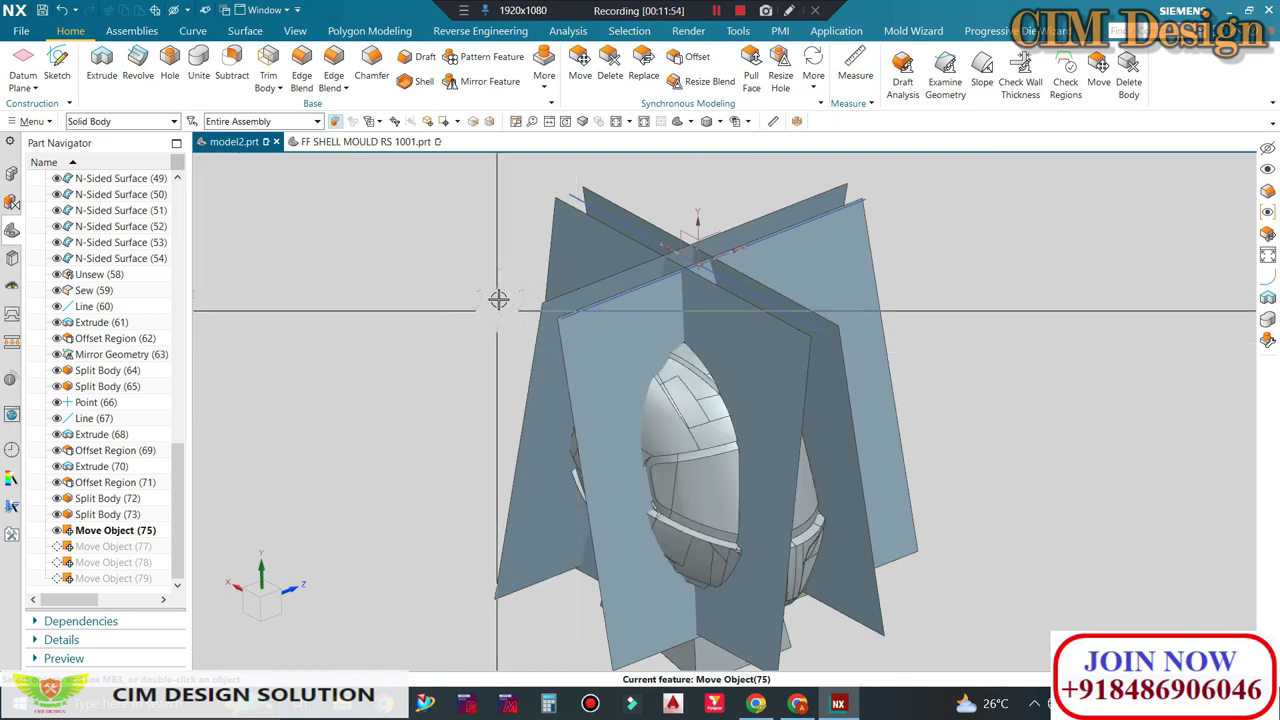
middle_drag(498, 299, 560, 277)
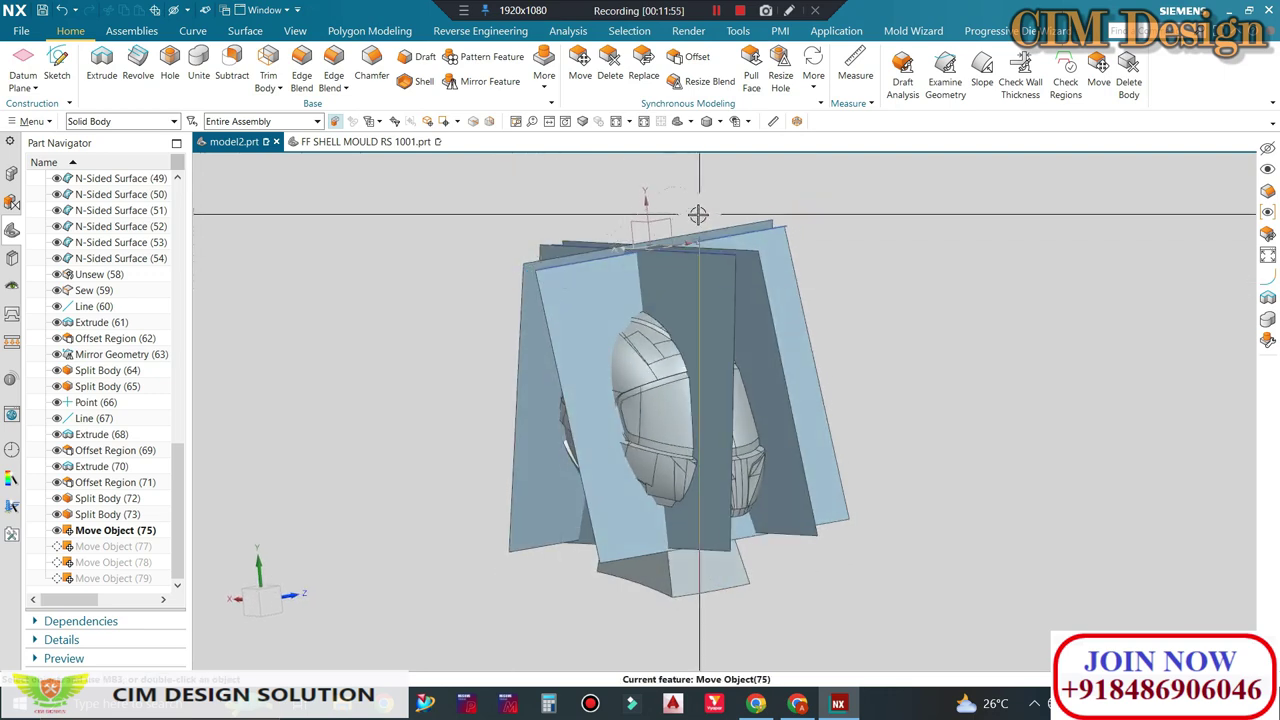
middle_drag(697, 215, 680, 236)
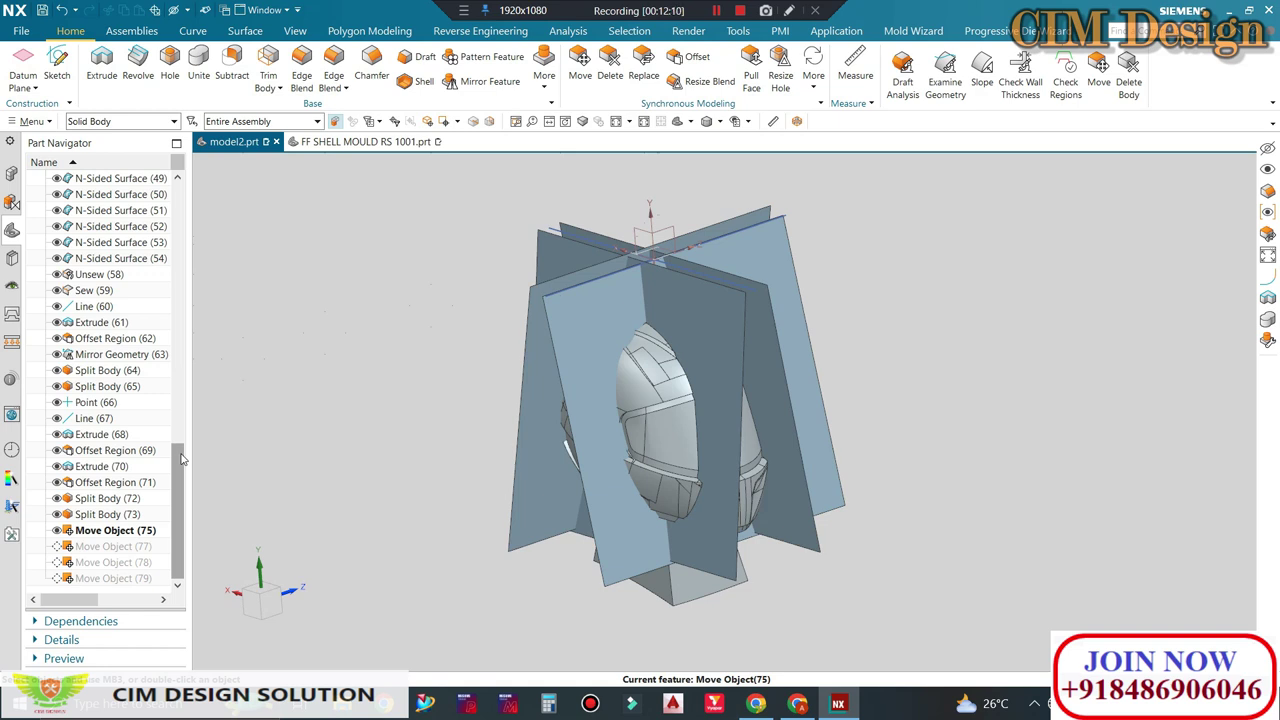
mouse_move(498, 330)
middle_down()
mouse_move(683, 248)
mouse_move(772, 229)
mouse_move(796, 237)
middle_up()
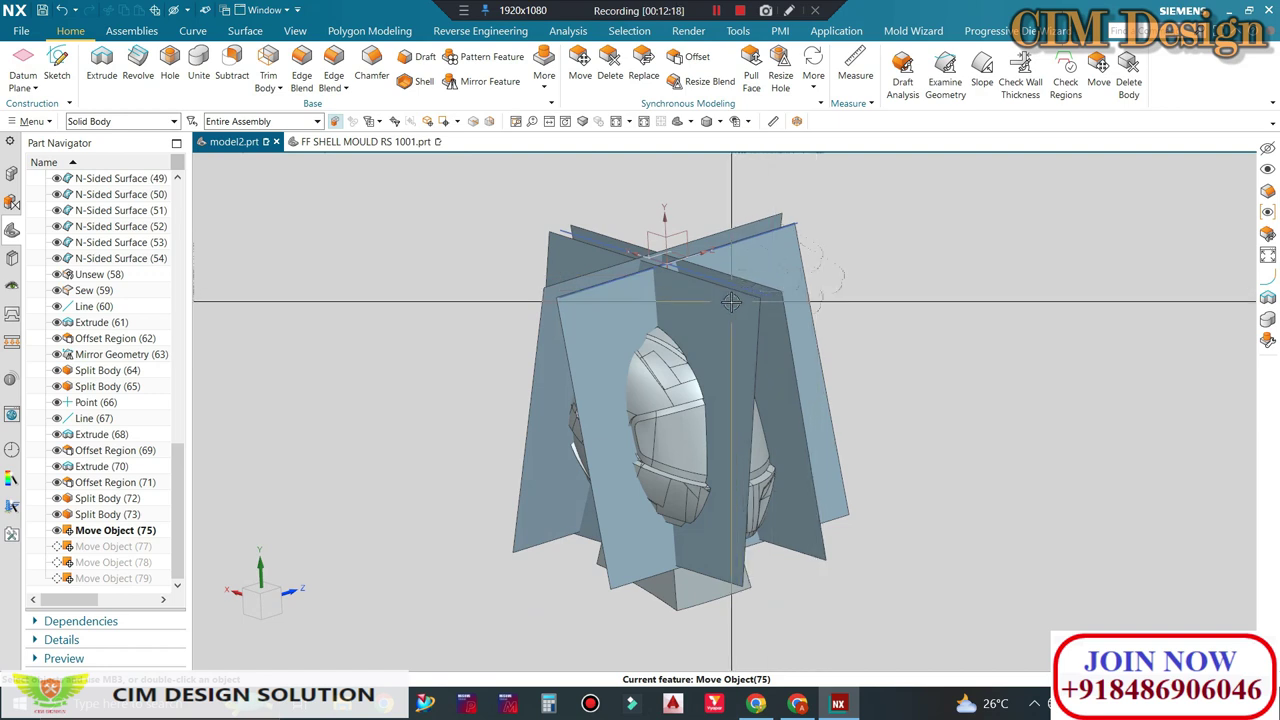
scroll(705, 287, up, 1)
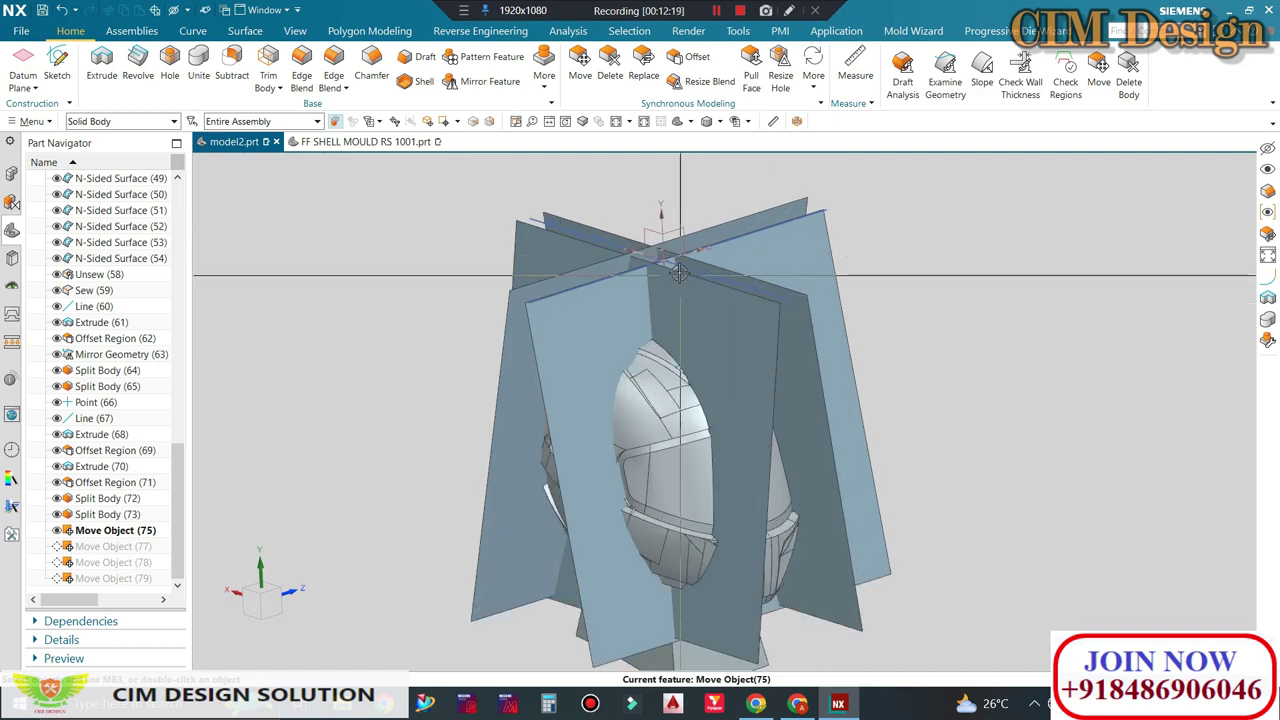
scroll(679, 272, up, 1)
scroll(679, 272, down, 1)
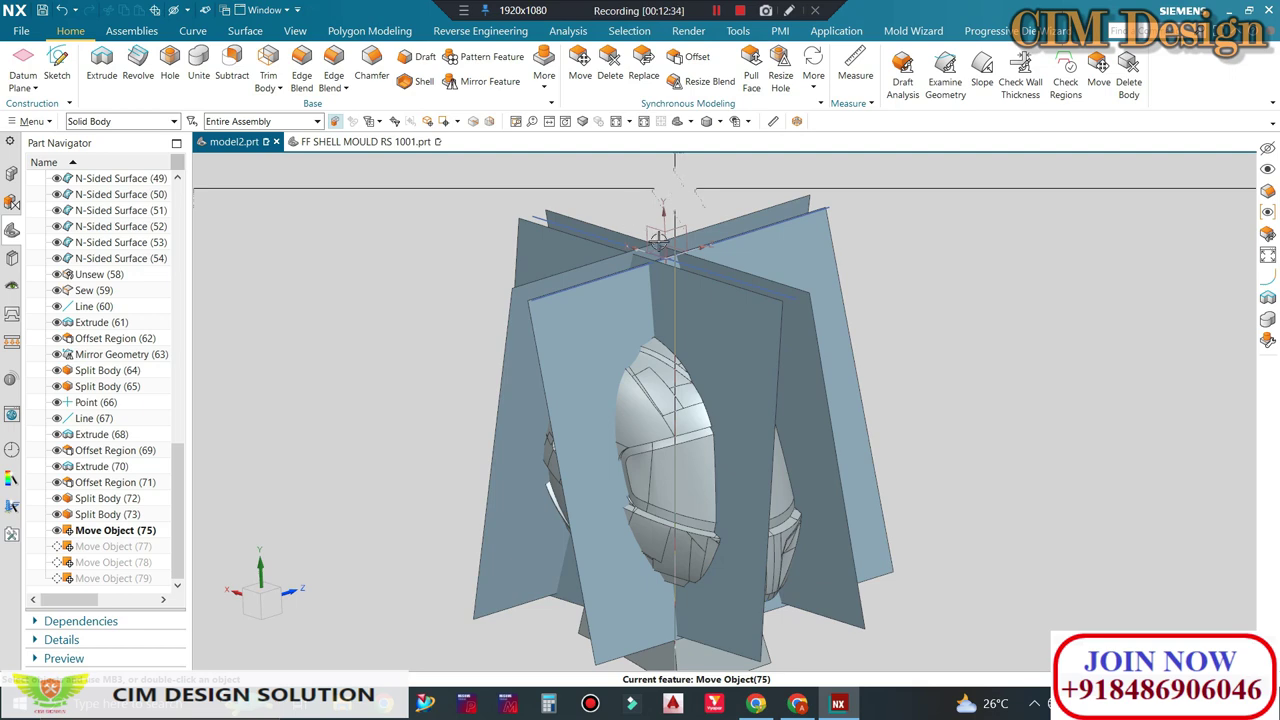
middle_drag(659, 240, 997, 280)
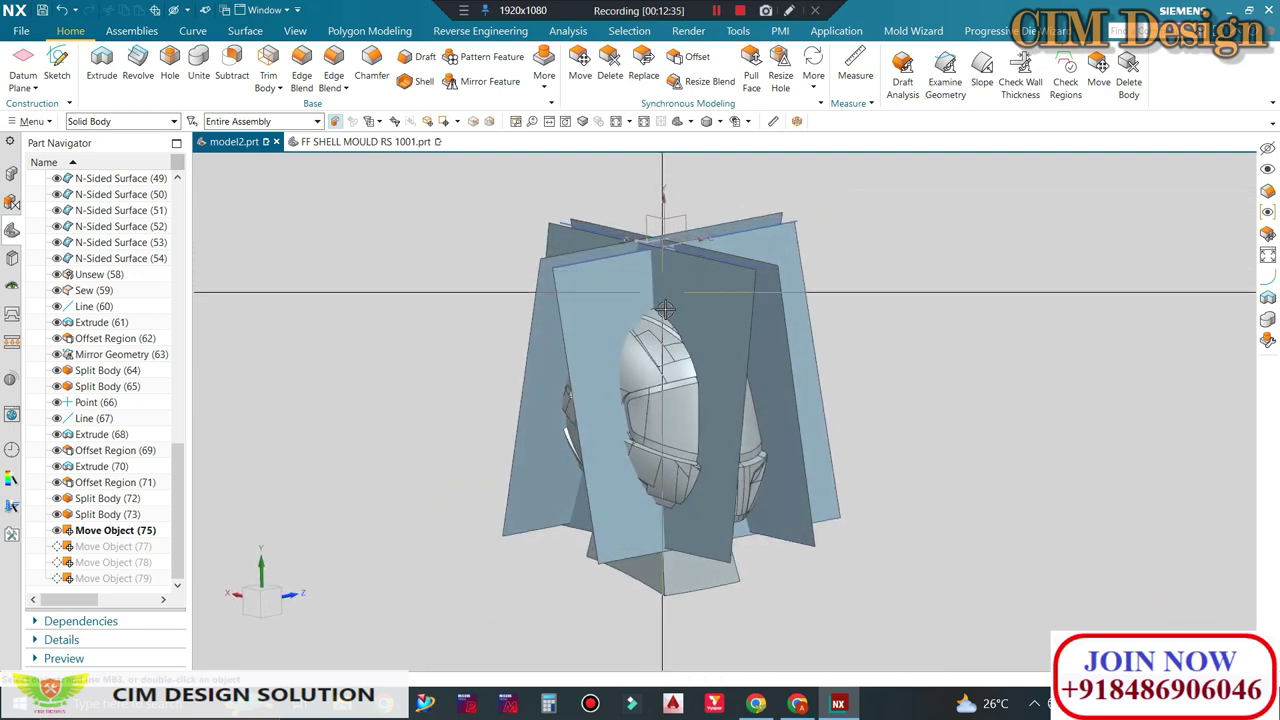
key(F8)
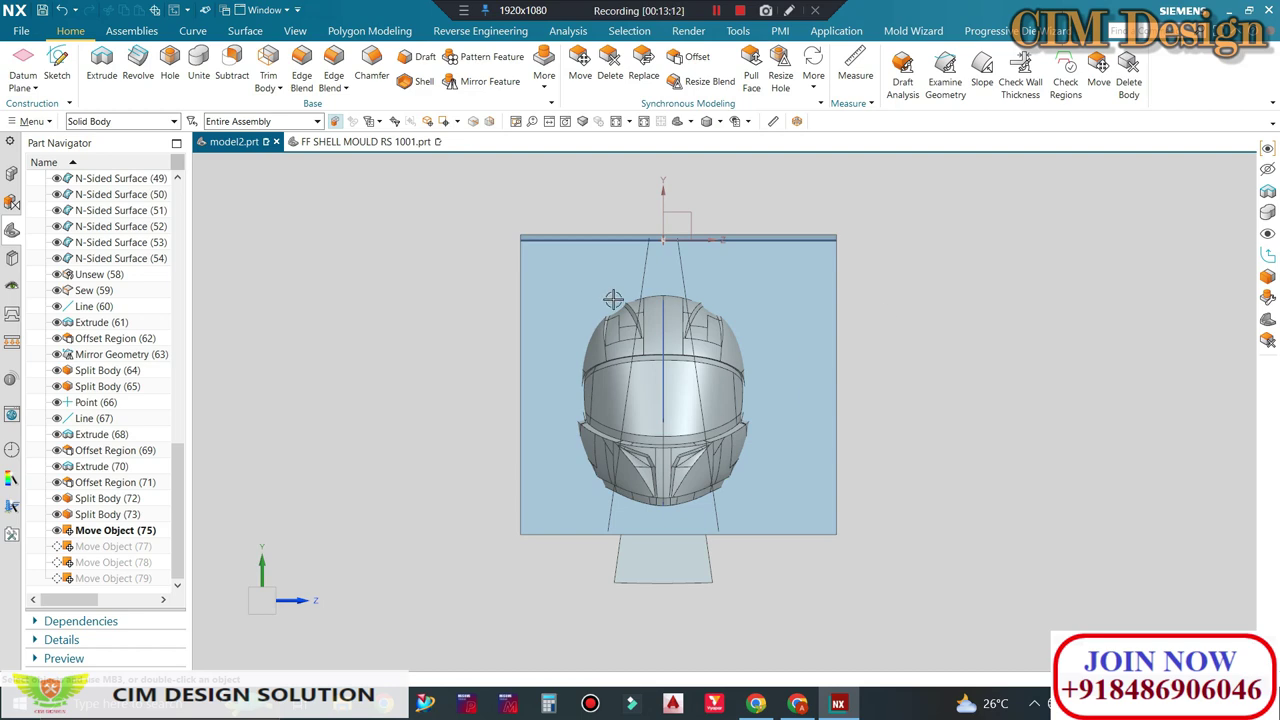
mouse_move(608, 297)
middle_down()
mouse_move(655, 428)
mouse_move(650, 481)
middle_up()
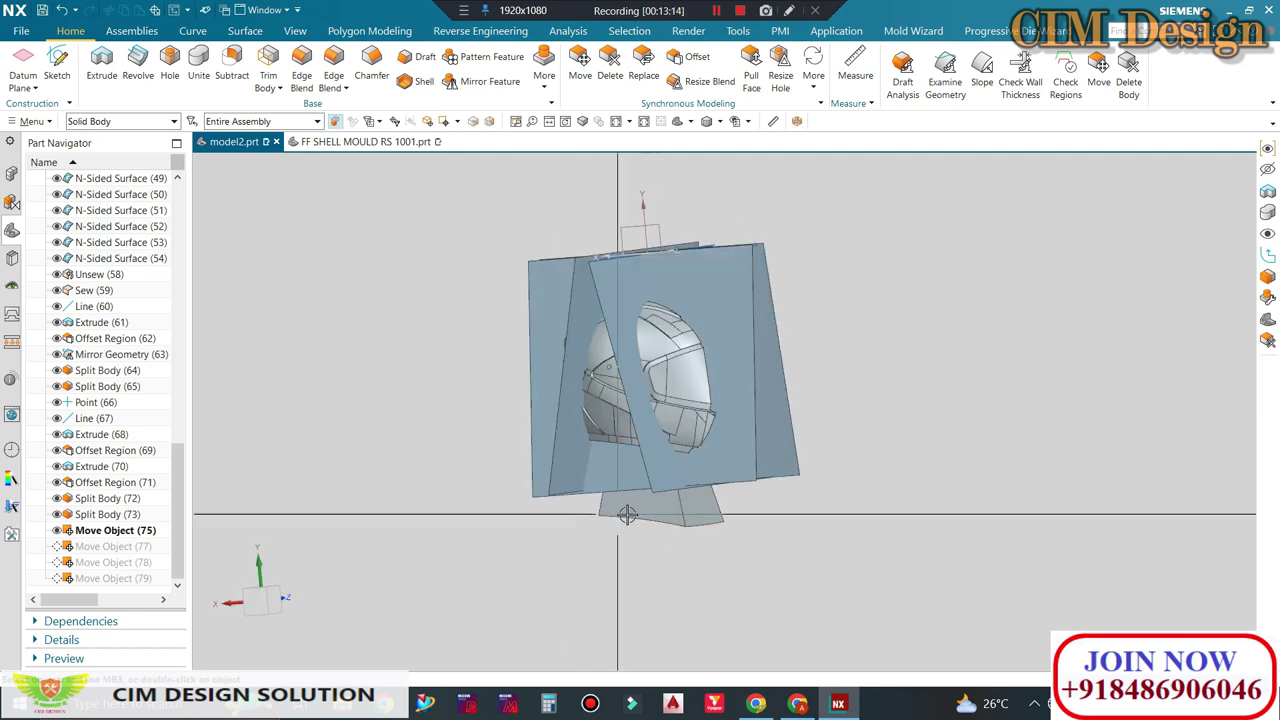
scroll(650, 481, up, 5)
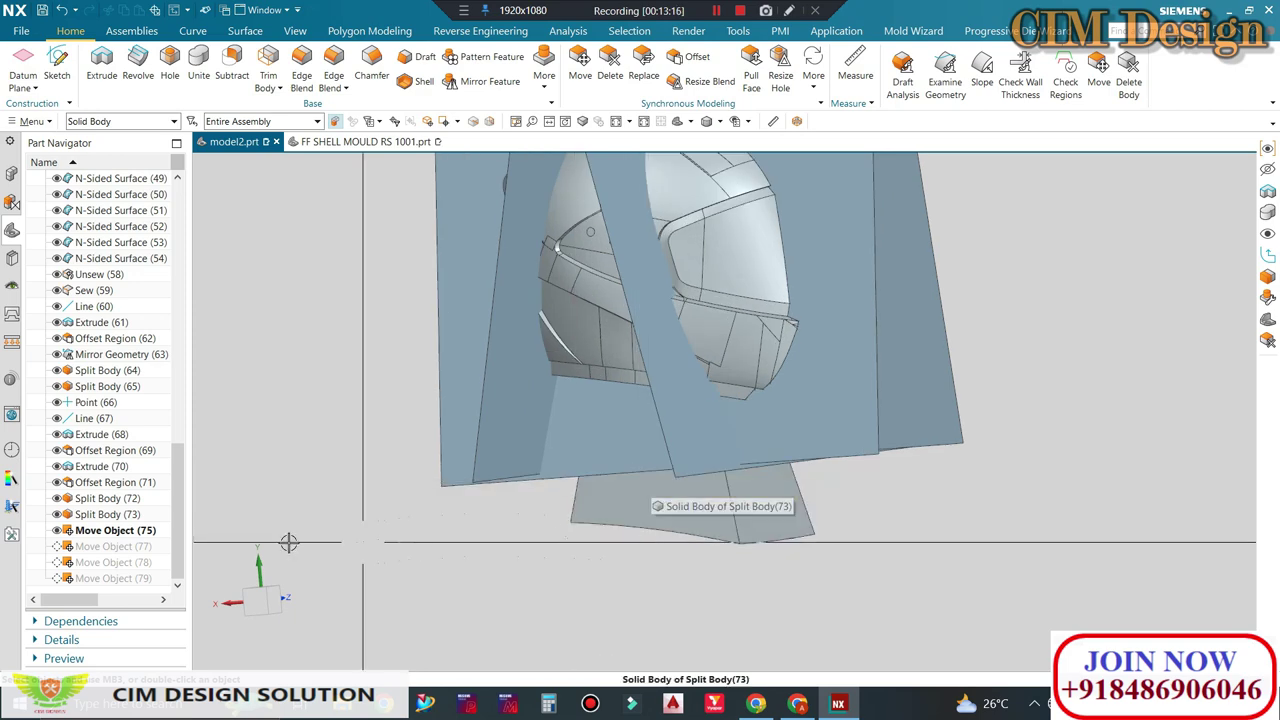
Step: Make Move Object (77) current, orbit the helmet, then snap to a front view
right_click(112, 547)
click(172, 410)
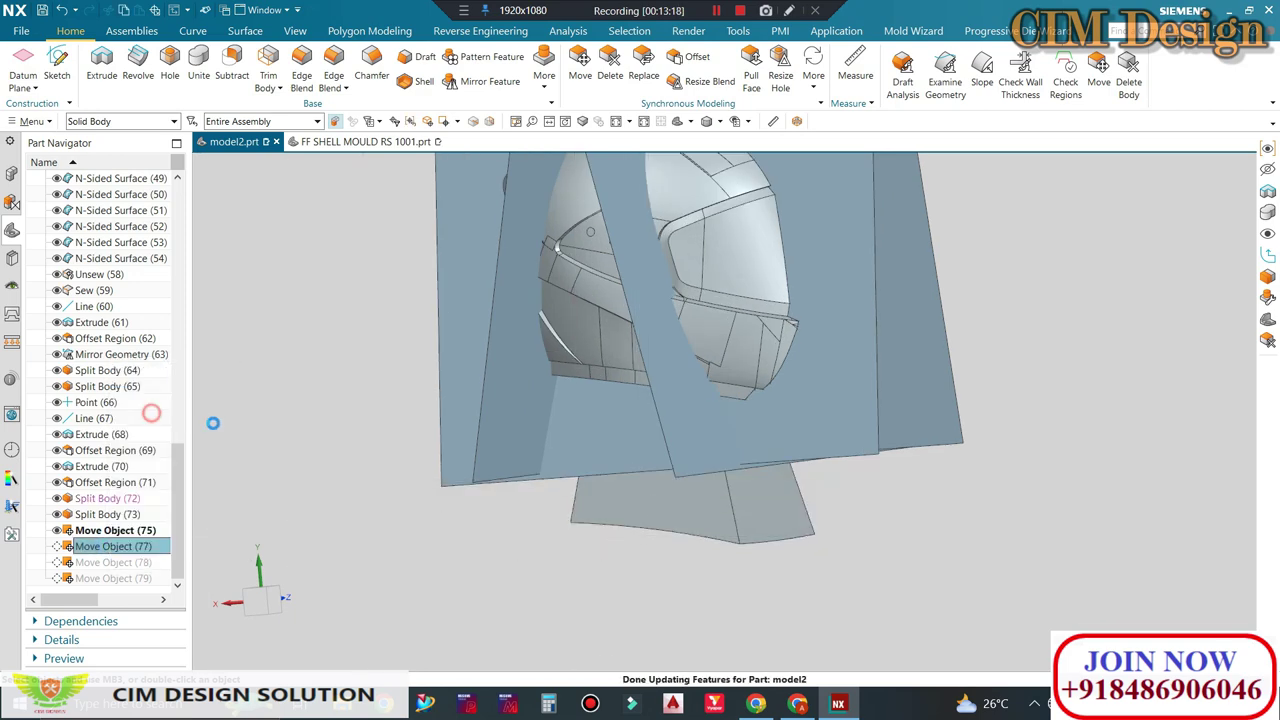
middle_drag(537, 446, 717, 473)
middle_drag(717, 491, 731, 532)
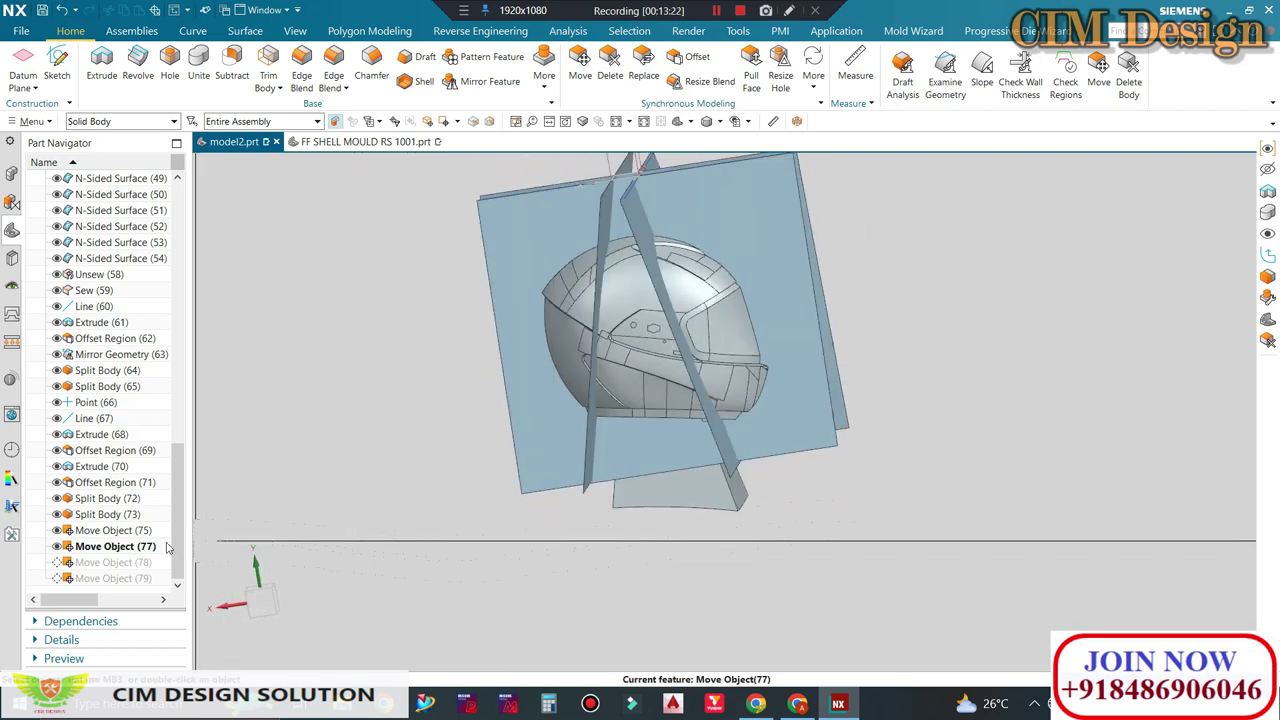
middle_drag(632, 440, 747, 508)
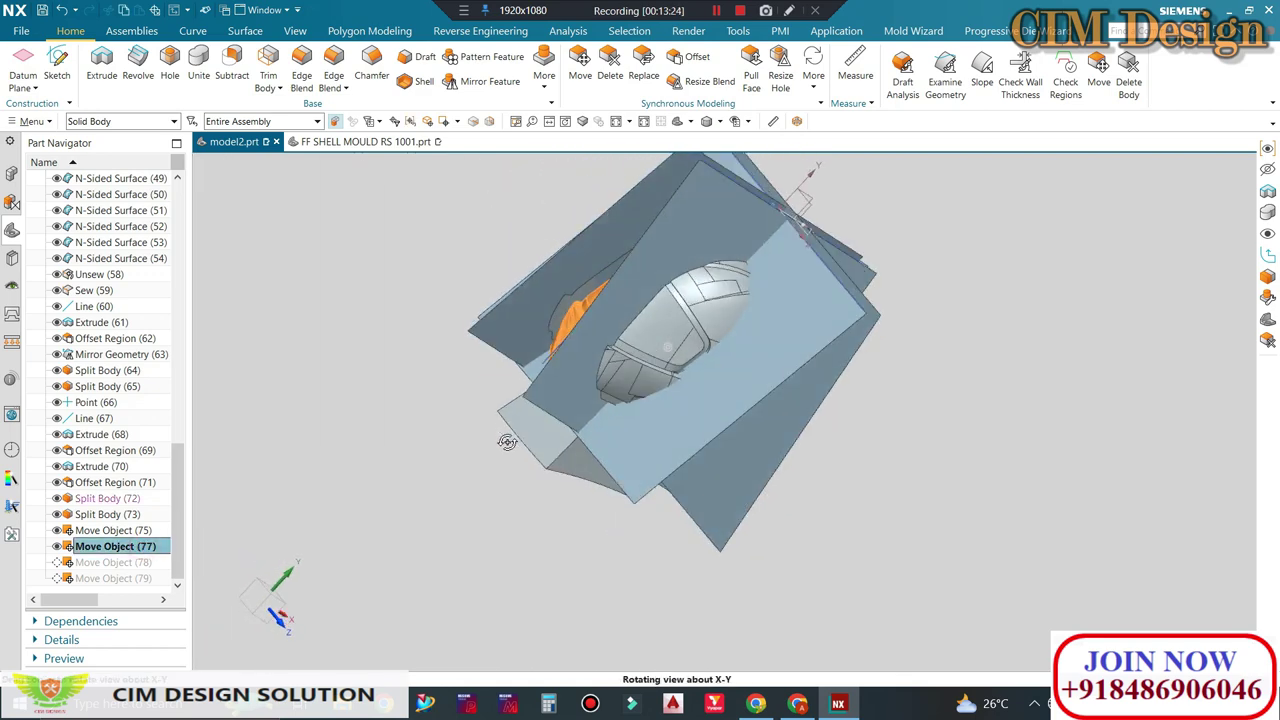
key(ctrl+alt+f)
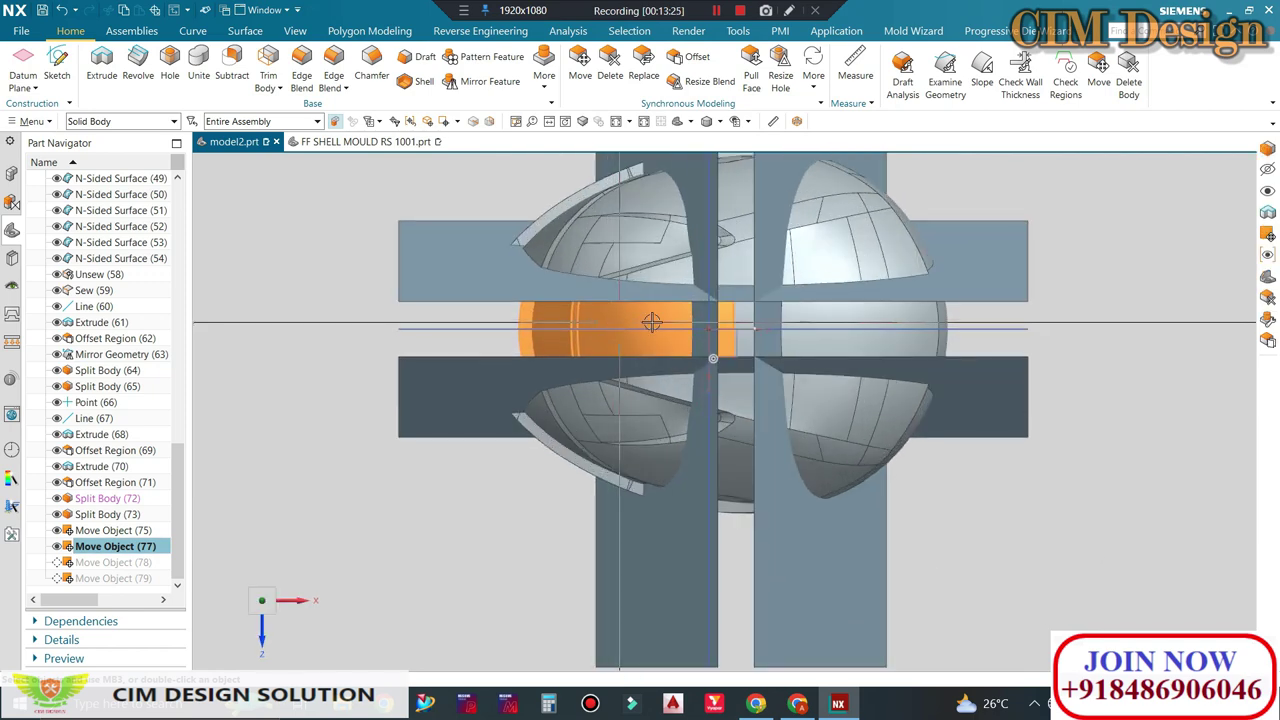
Step: Make Move Object (78) current and unhide the green helmet body
right_click(106, 562)
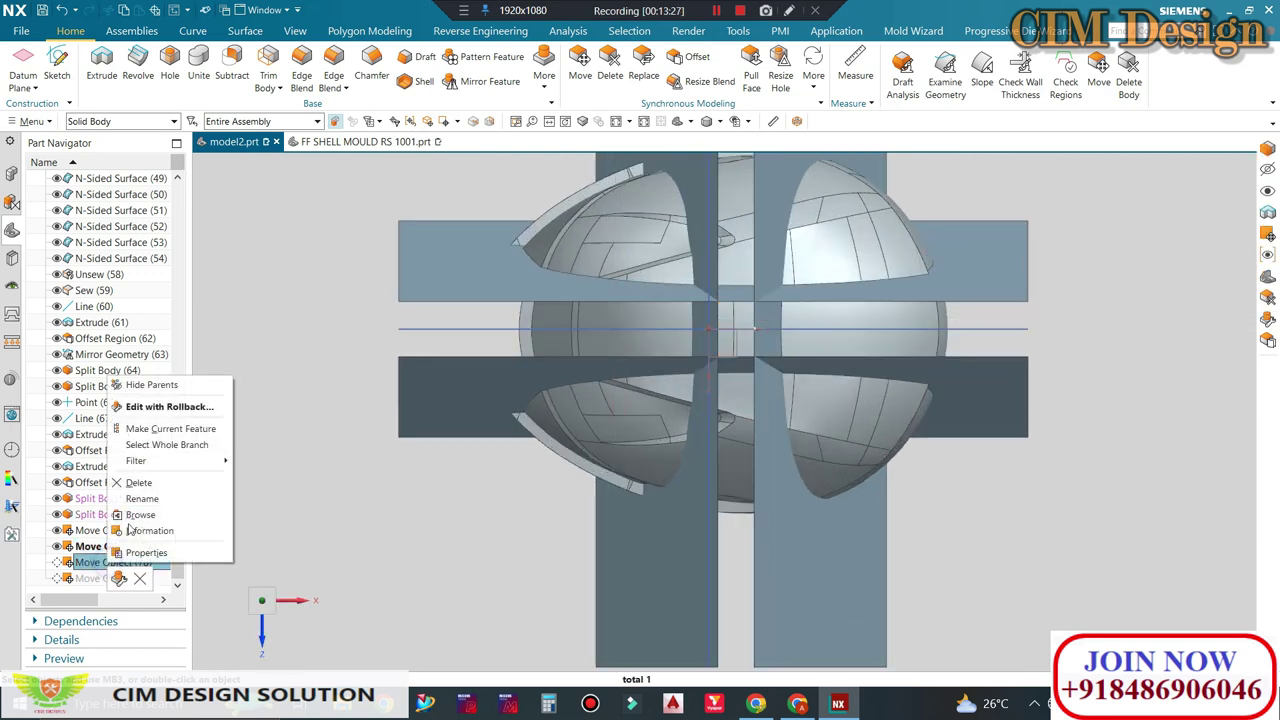
click(157, 430)
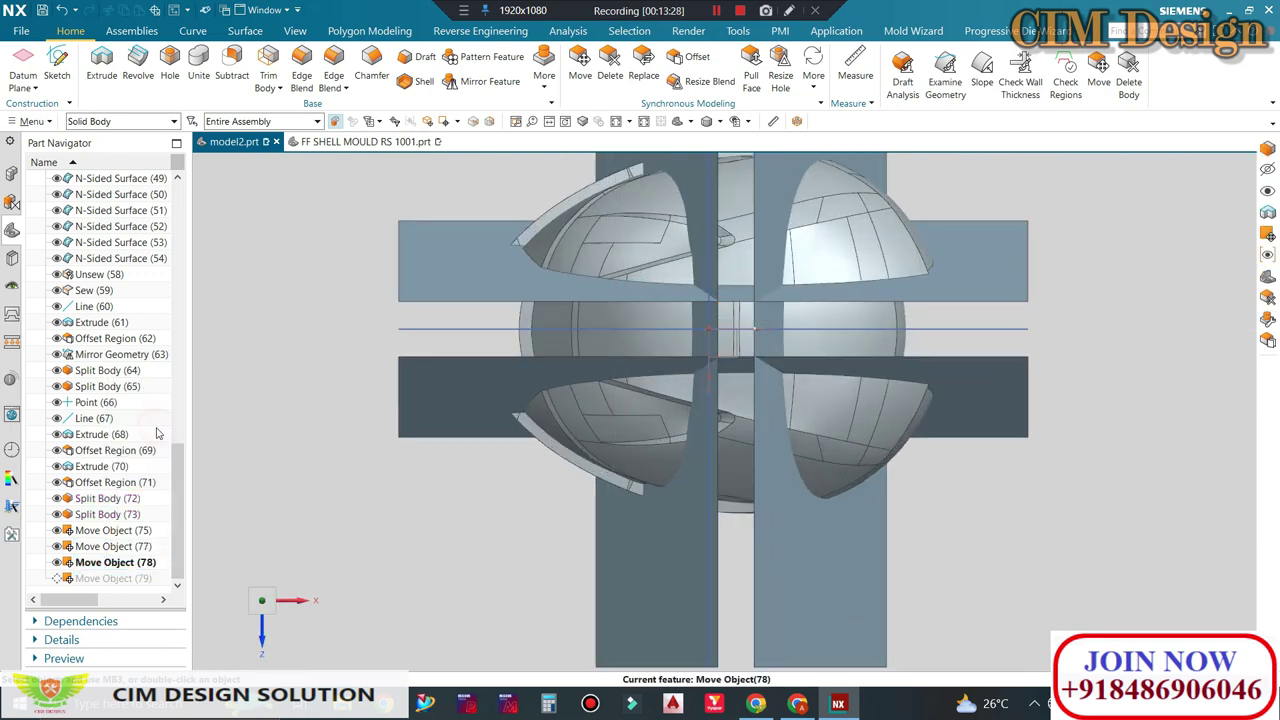
right_click(115, 584)
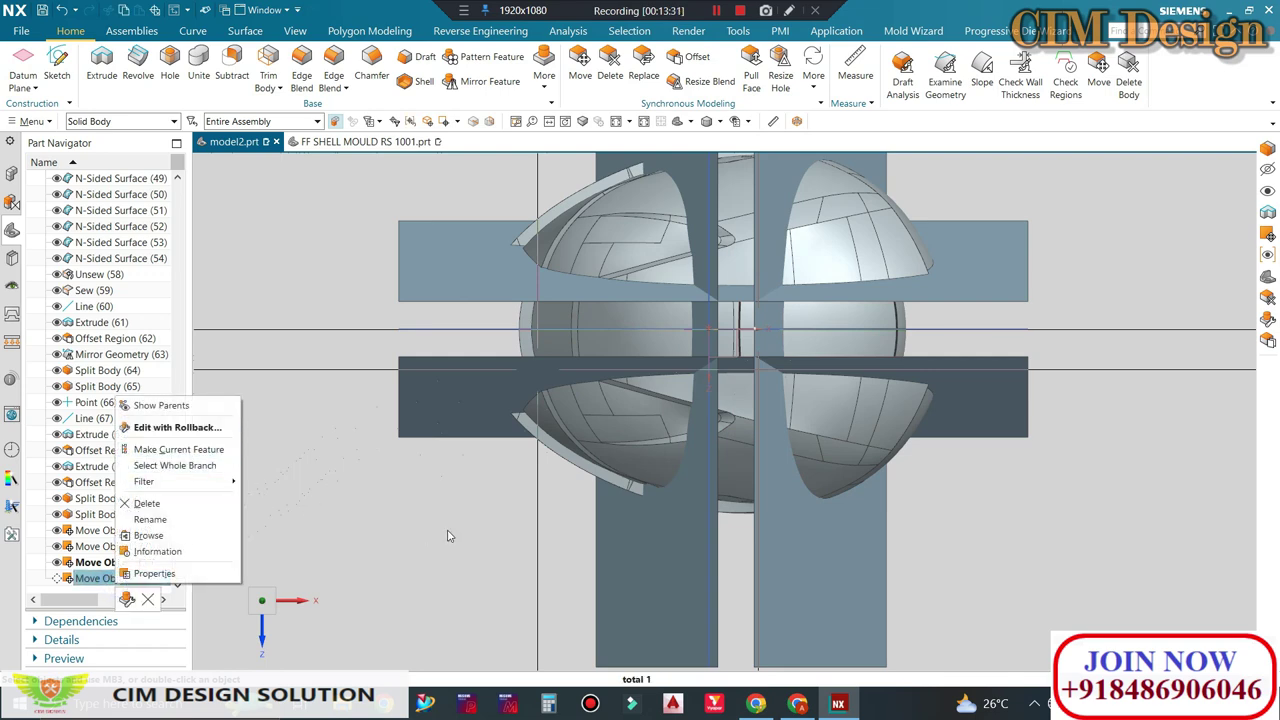
key(Escape)
middle_drag(443, 514, 453, 451)
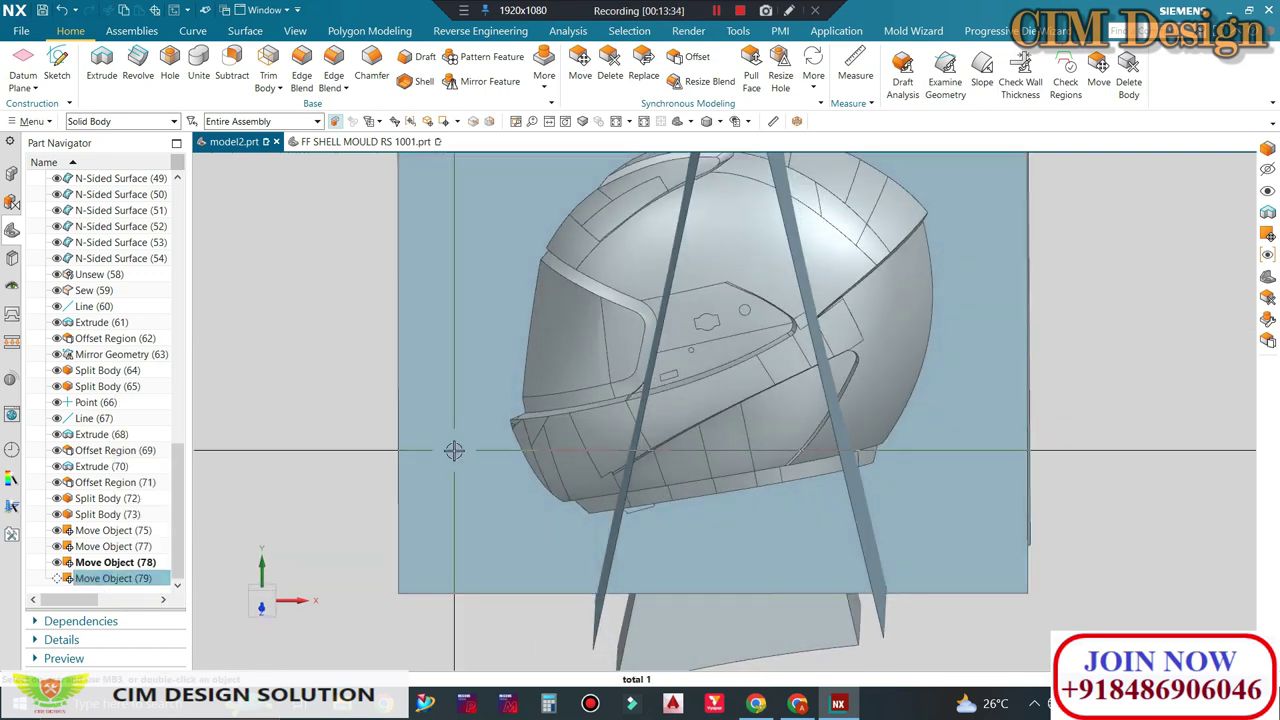
key(ctrl+shift+k)
click(677, 283)
middle_click(677, 283)
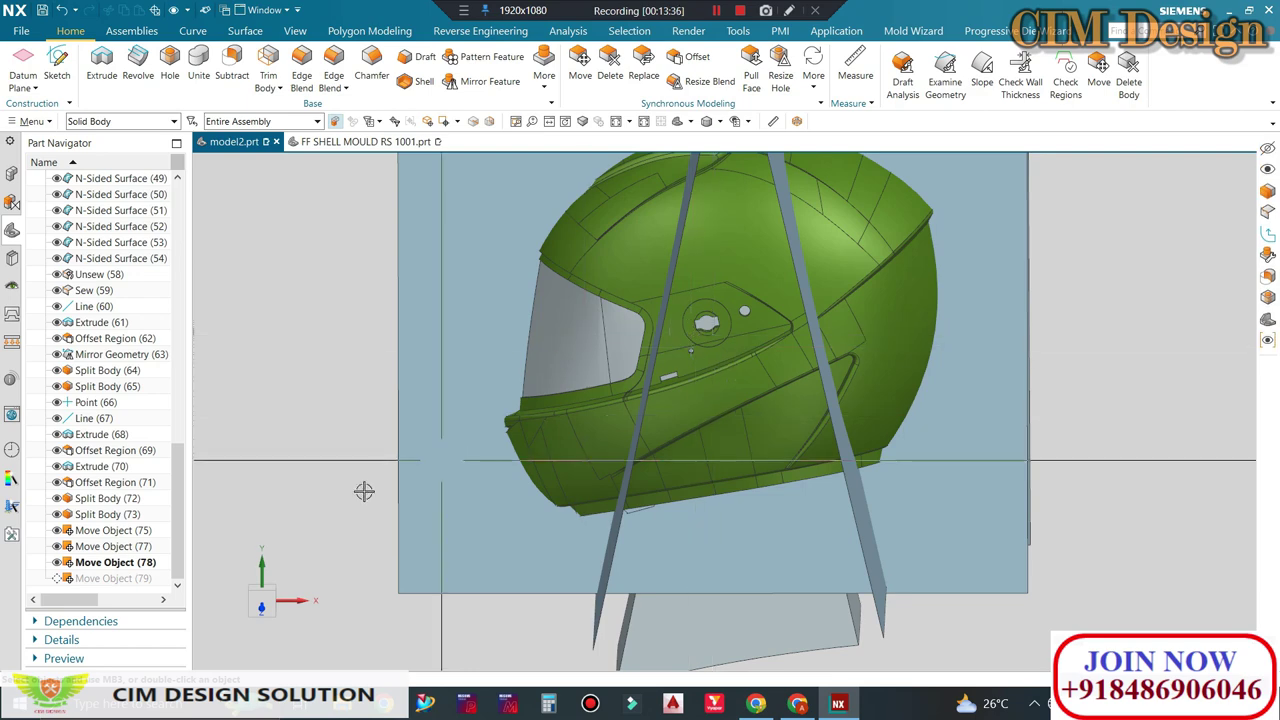
Step: Make Move Object (79) current and orient to an exact orthographic front view
right_click(115, 584)
click(165, 452)
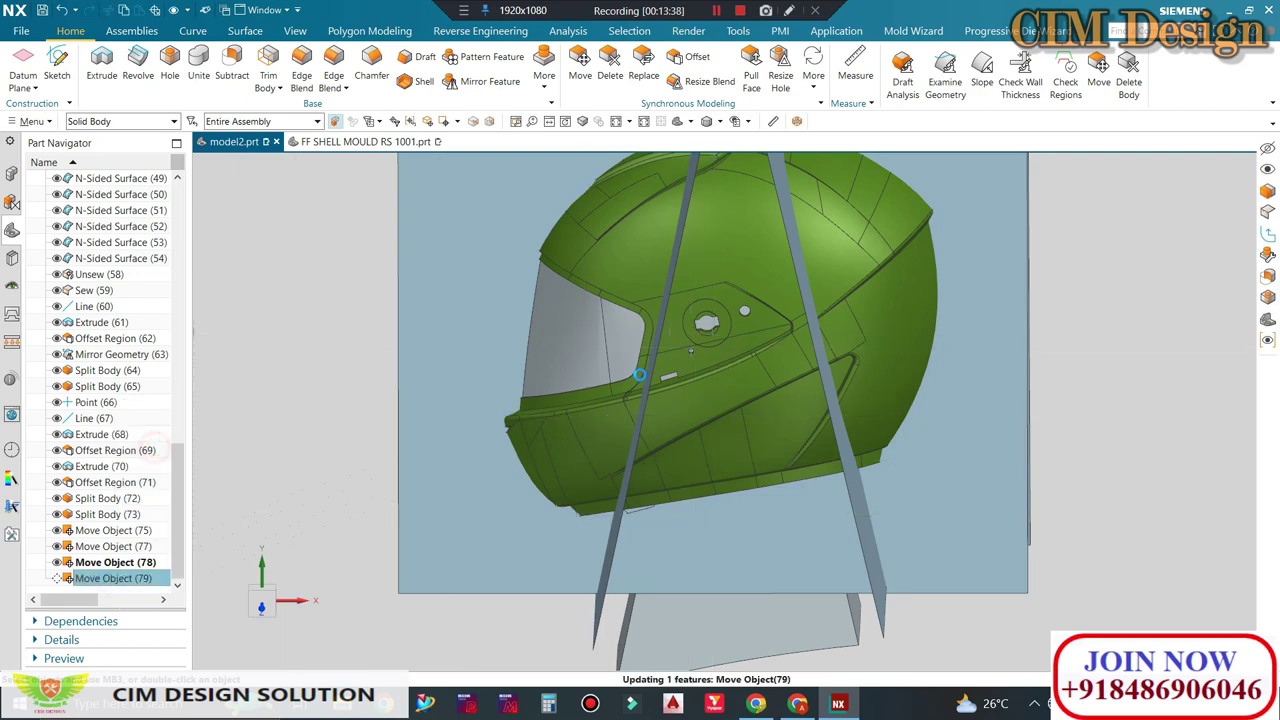
middle_drag(687, 420, 728, 287)
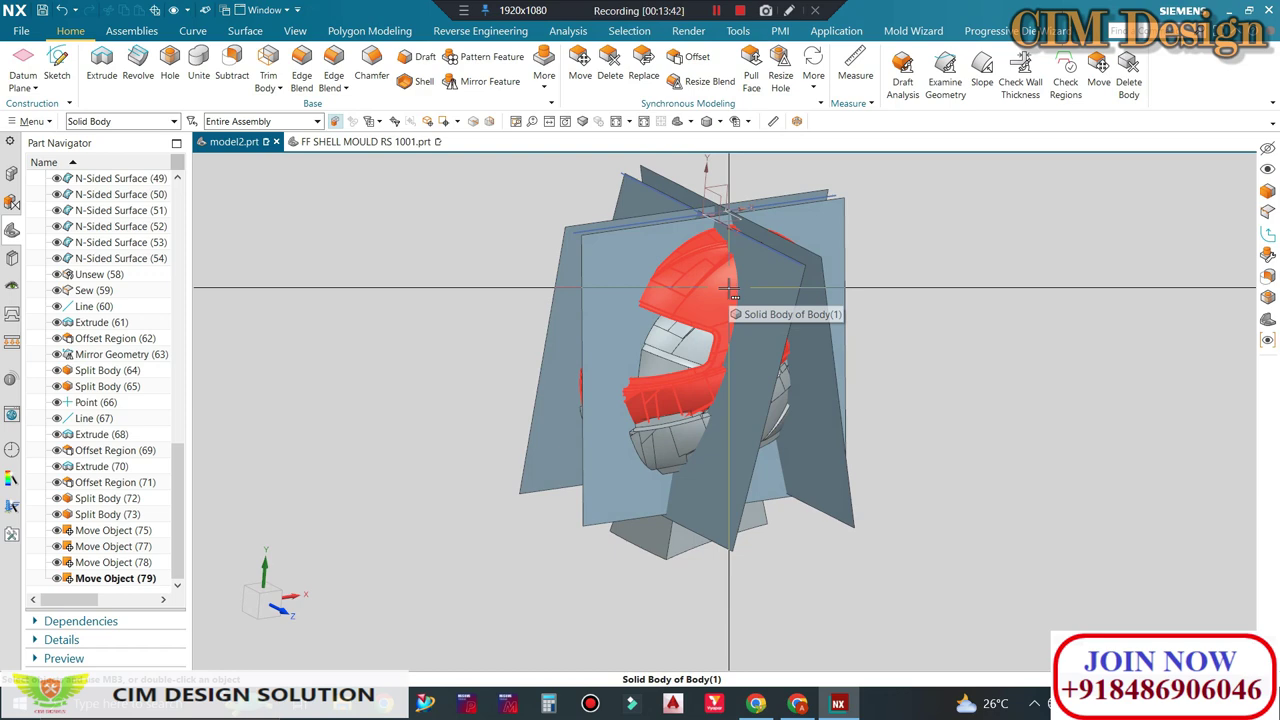
mouse_move(728, 290)
middle_down()
mouse_move(717, 400)
mouse_move(582, 418)
middle_up()
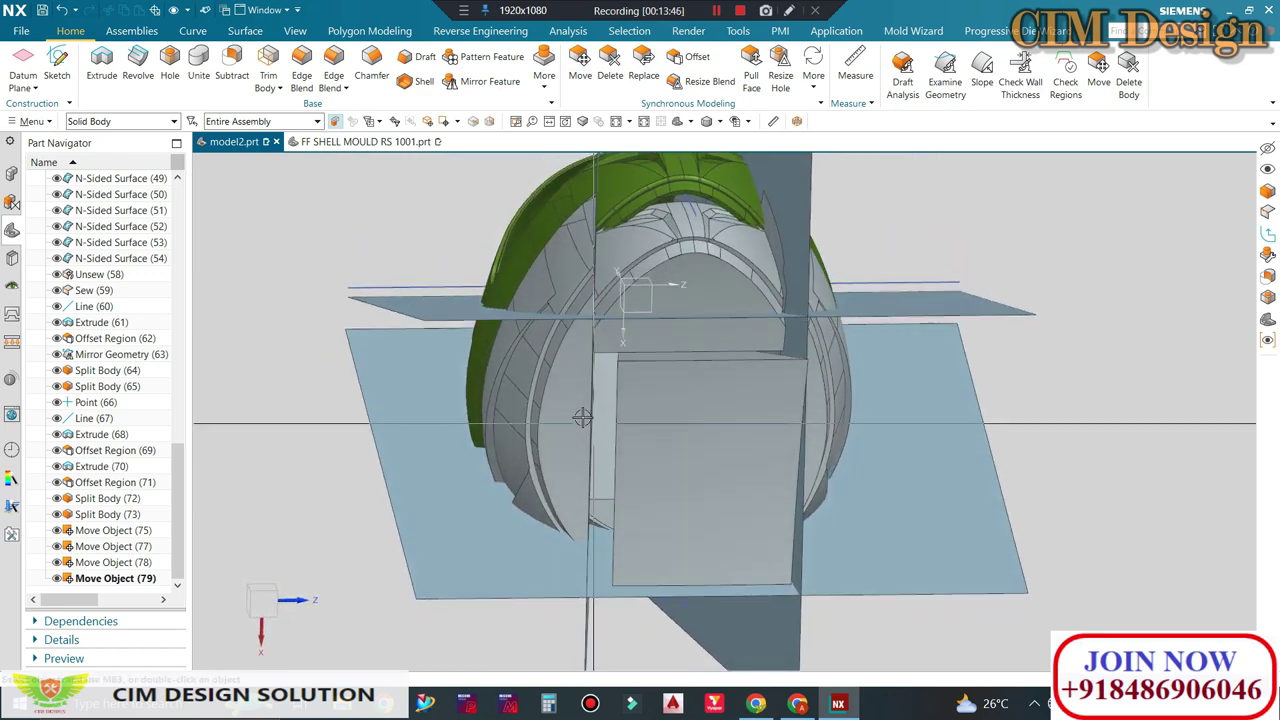
middle_drag(582, 418, 977, 364)
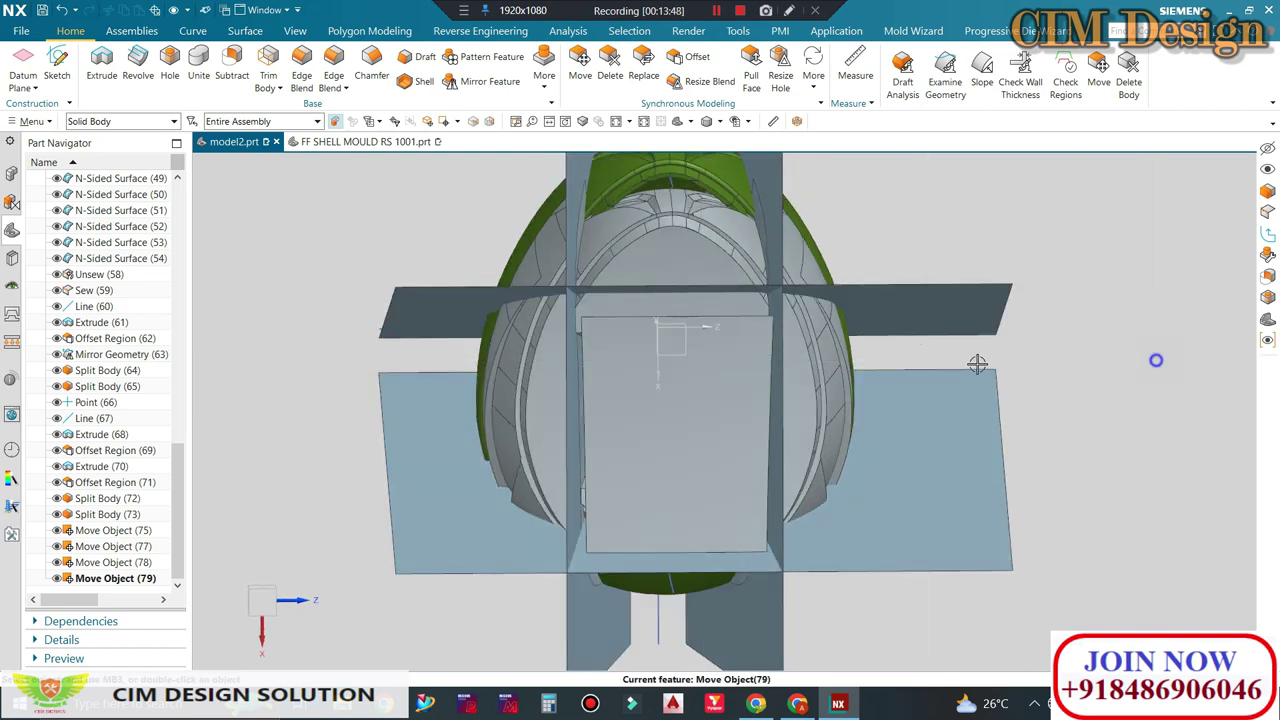
key(F8)
Step: Step back to Move Object (78), then return to Move Object (79) to compare
right_click(84, 565)
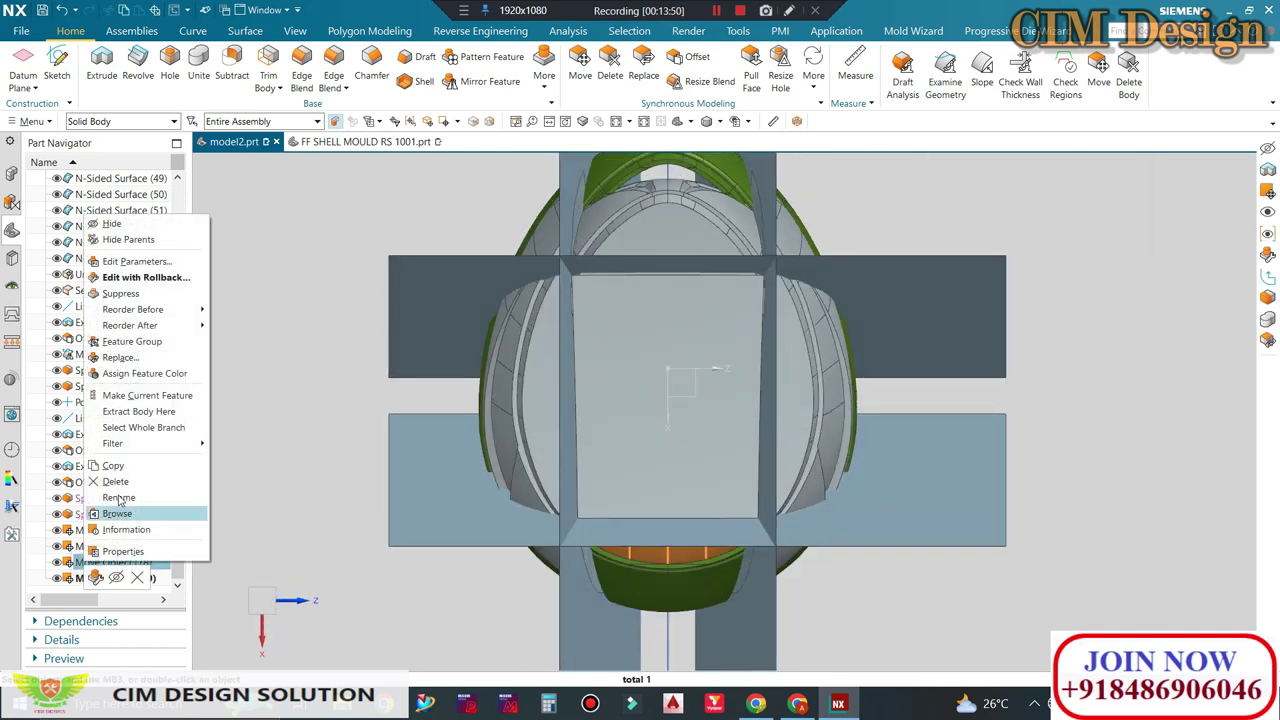
click(146, 396)
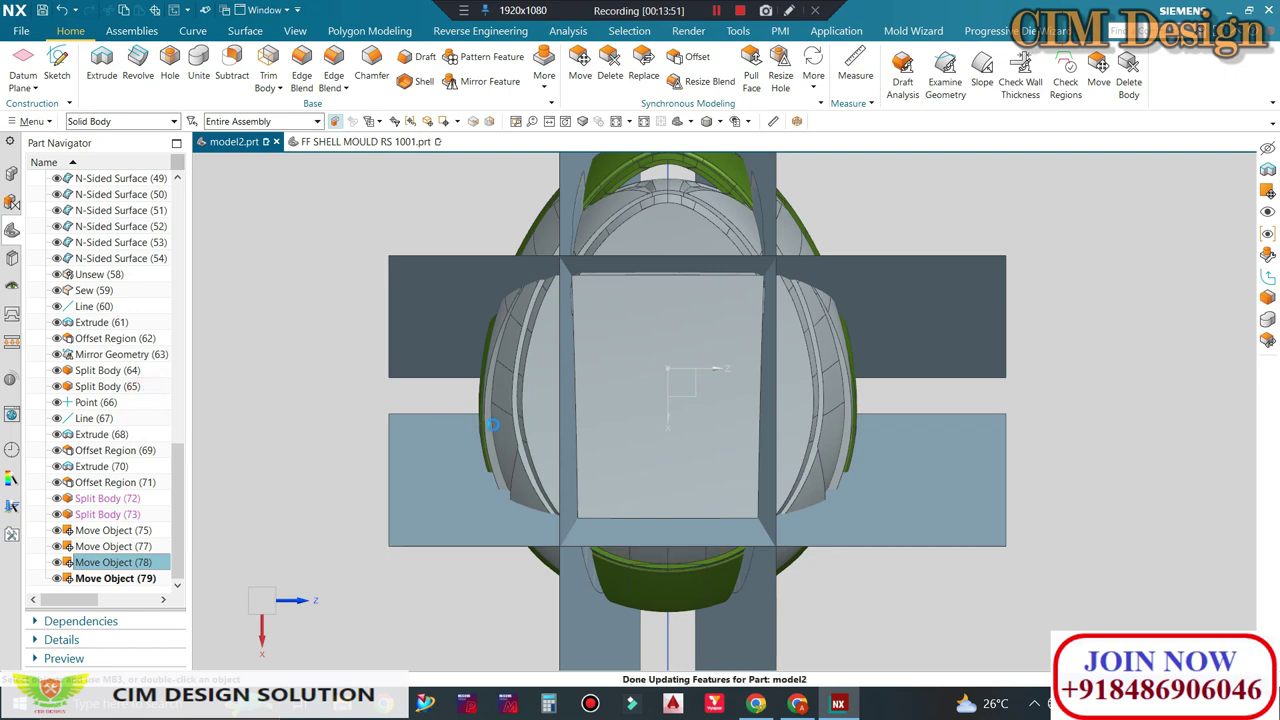
mouse_move(608, 428)
middle_down()
mouse_move(588, 412)
mouse_move(649, 432)
middle_up()
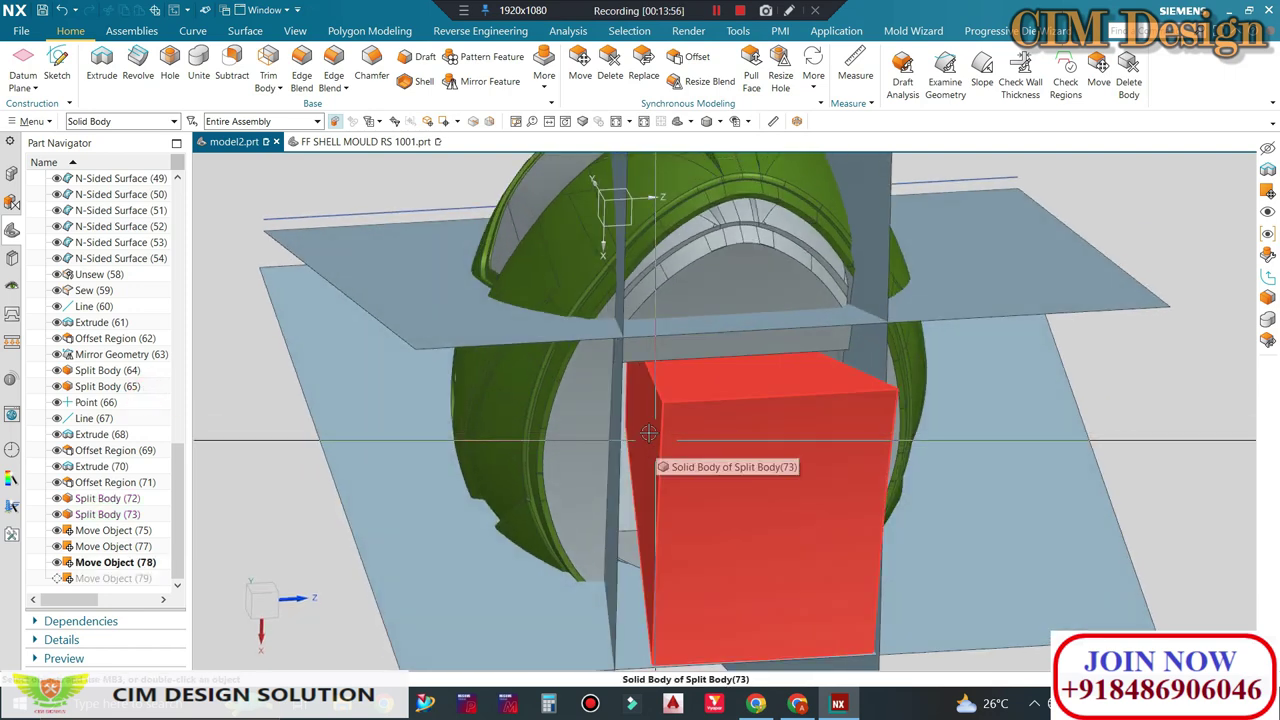
right_click(91, 578)
click(135, 443)
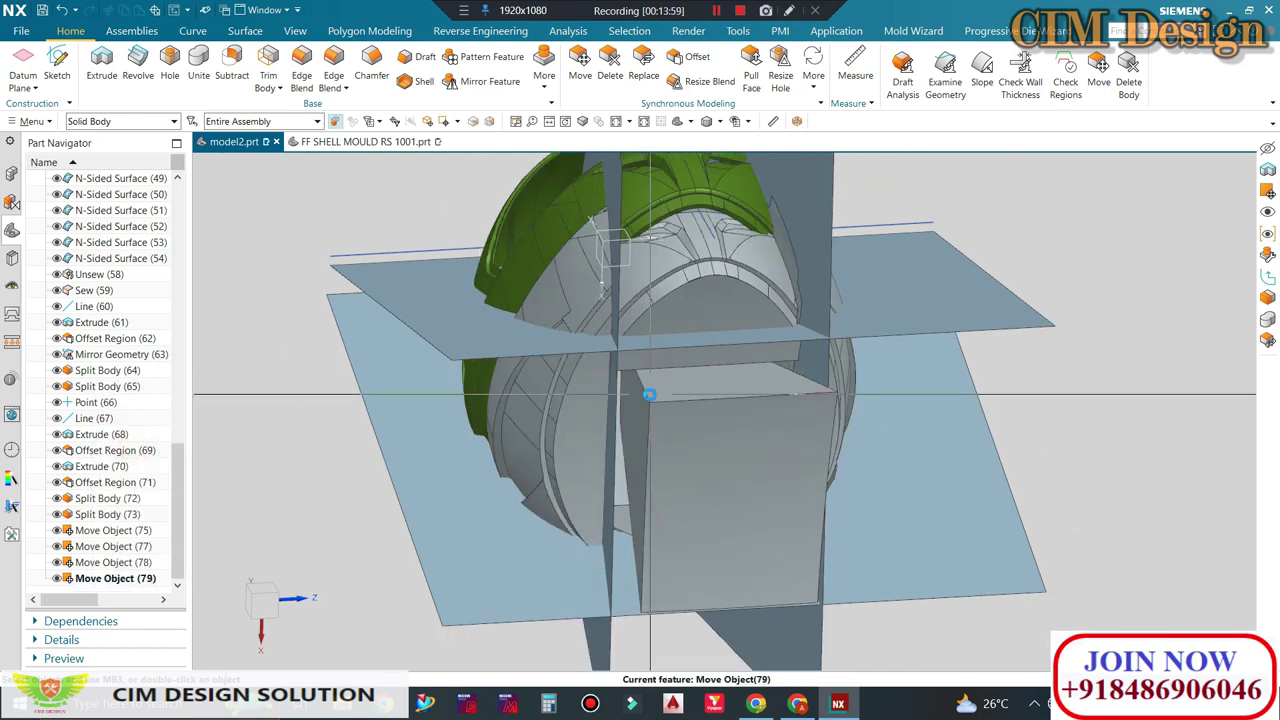
scroll(649, 395, down, 5)
mouse_move(649, 395)
middle_down()
mouse_move(651, 350)
mouse_move(675, 366)
middle_up()
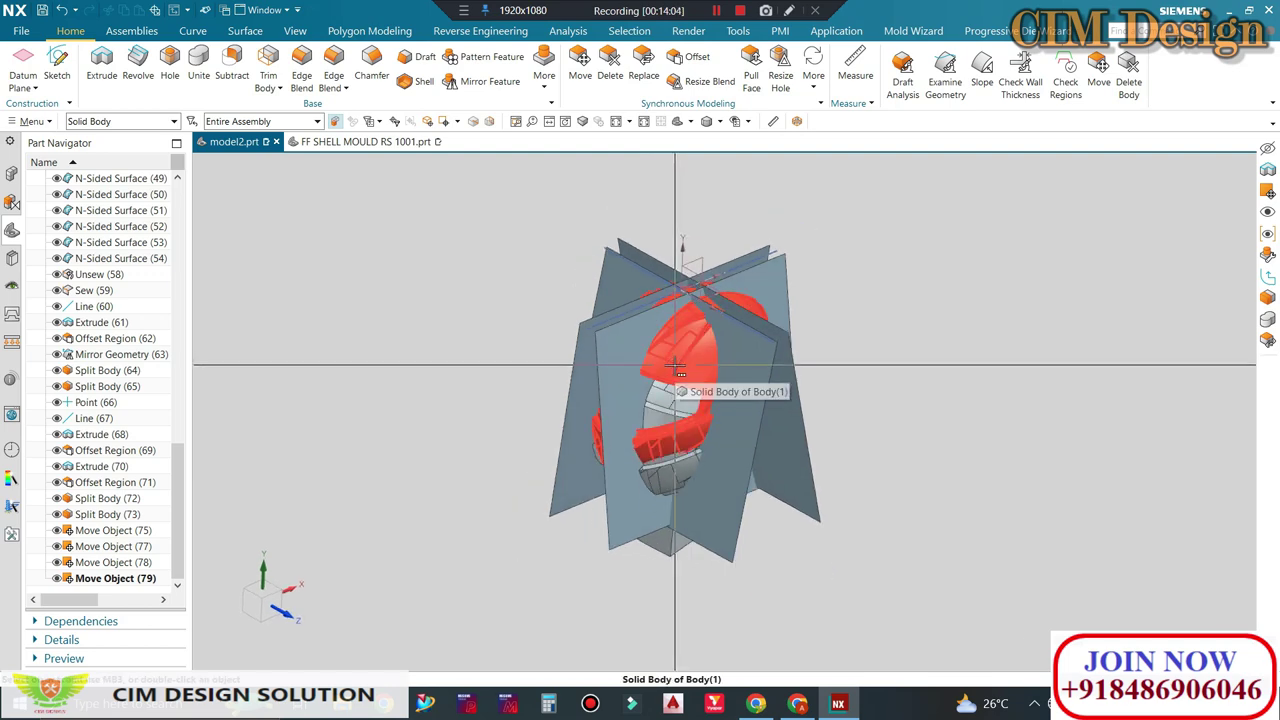
Step: In FF SHELL MOULD RS 1001.prt, hide all datums and curves and show the Assembly Navigator
click(365, 141)
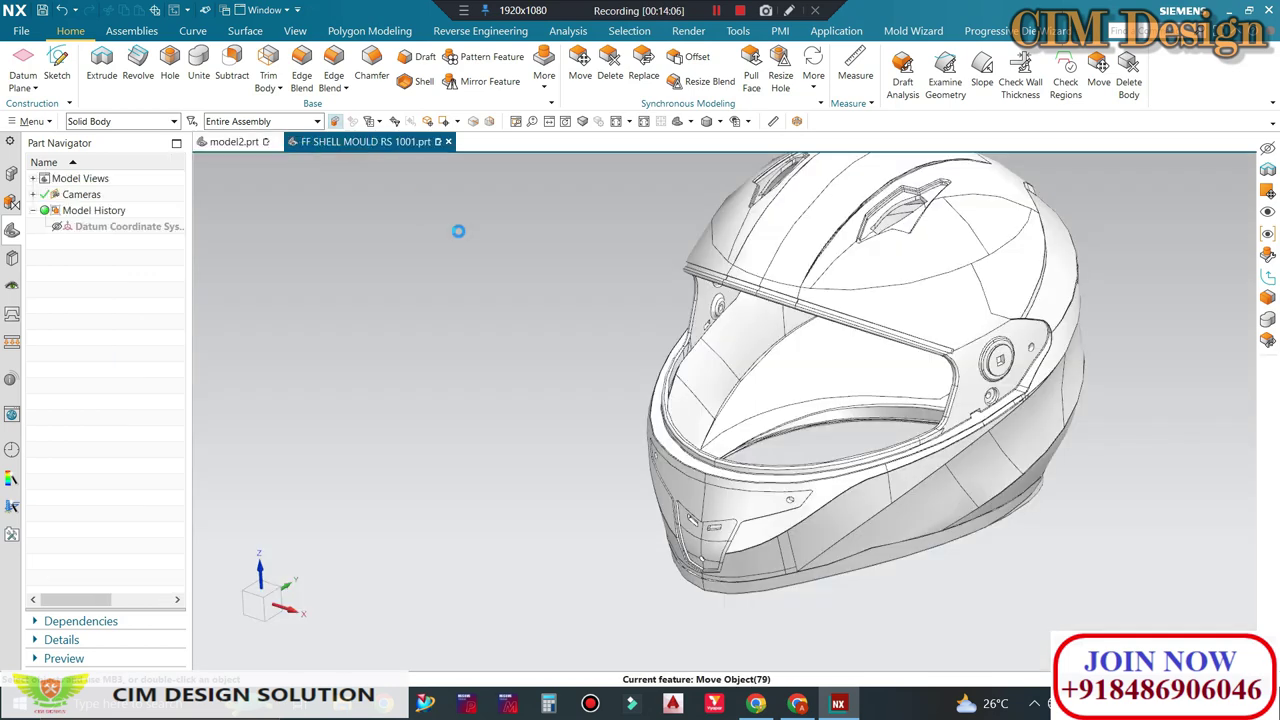
middle_drag(610, 349, 603, 326)
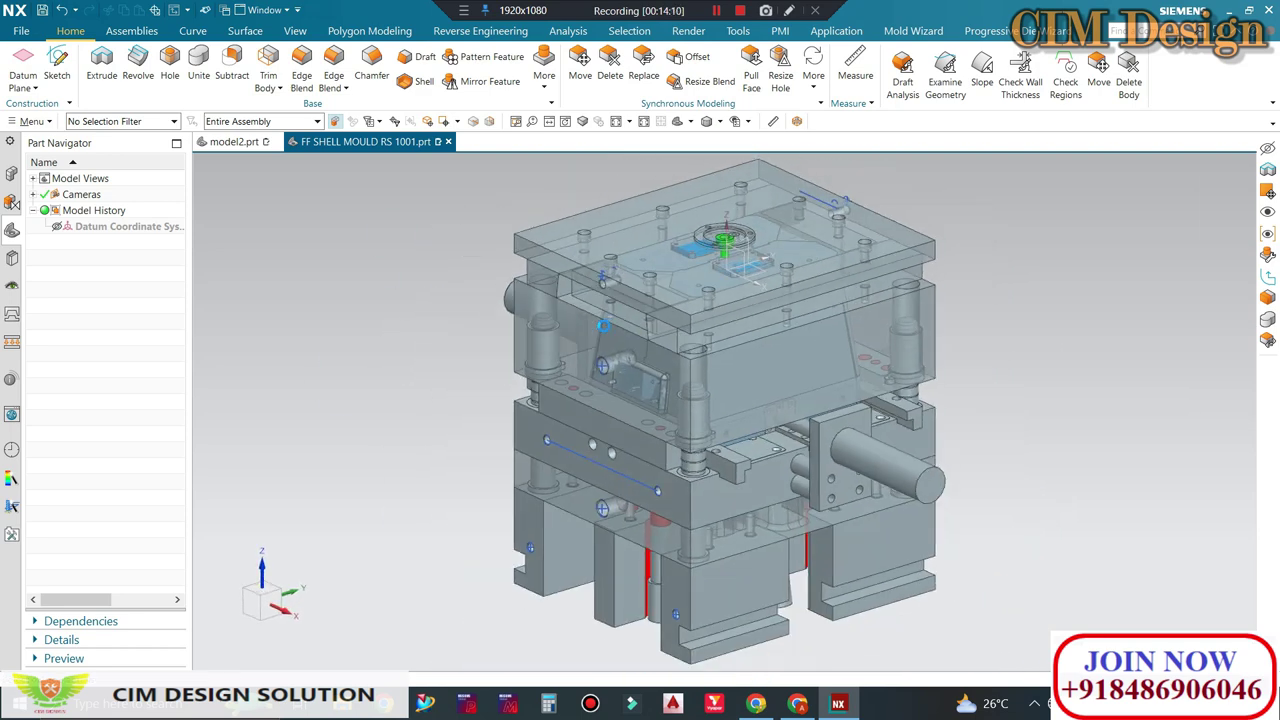
key(ctrl+w)
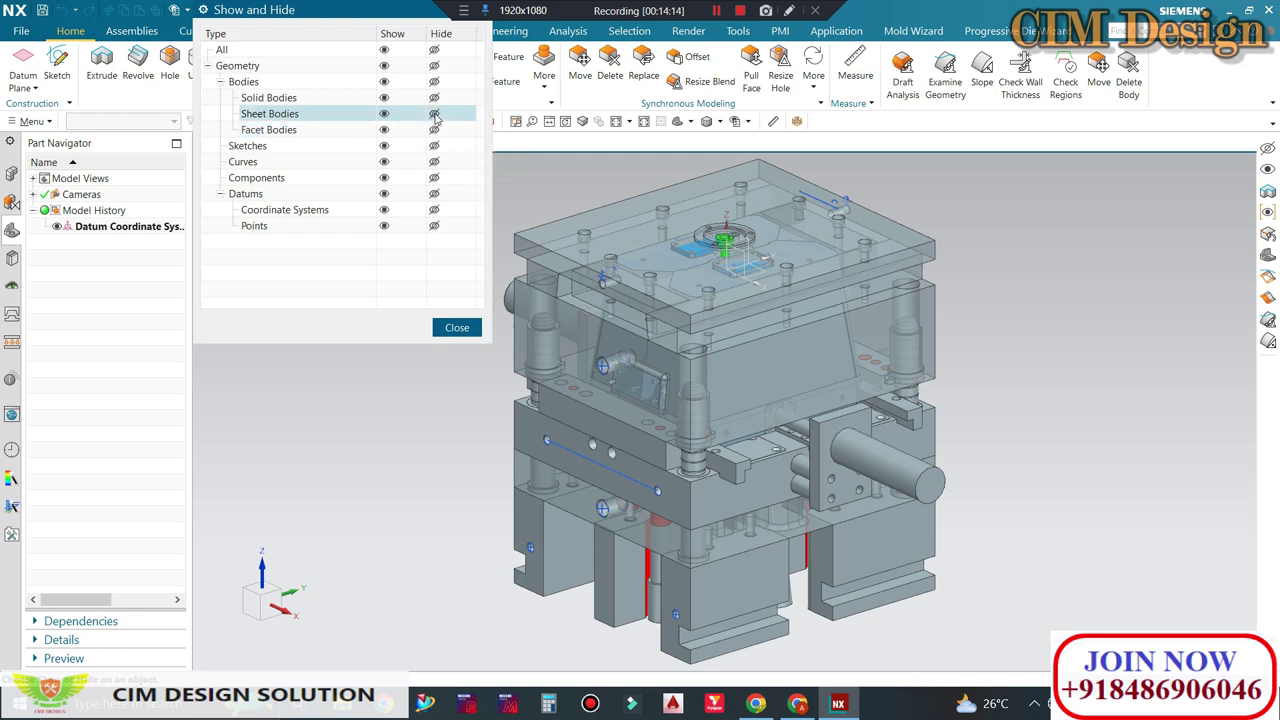
click(434, 193)
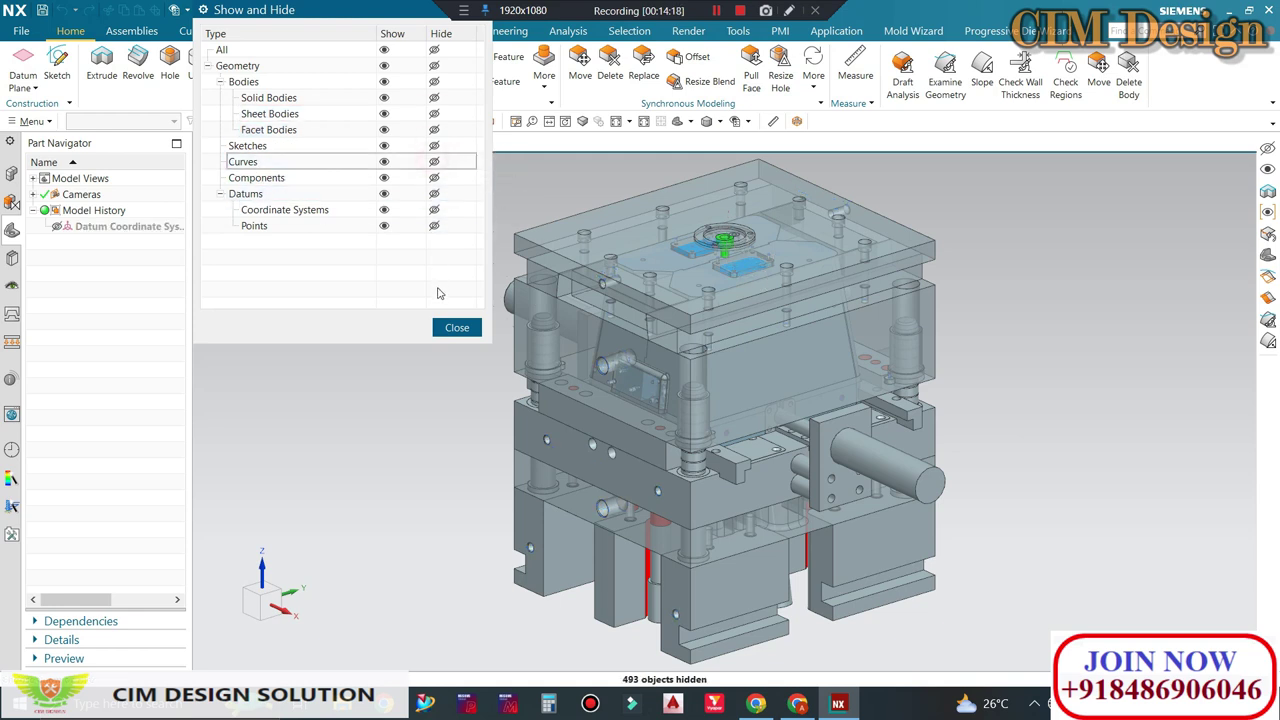
click(457, 327)
click(12, 174)
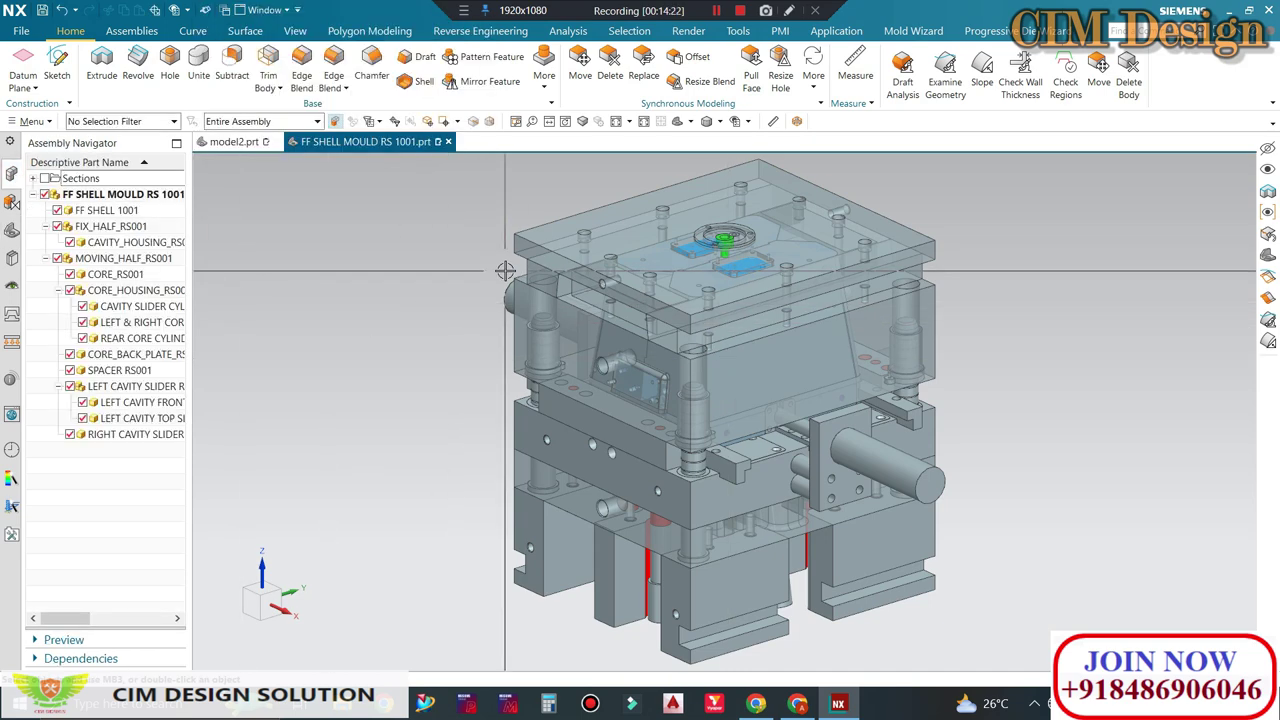
Step: Hide the fixed half FIX_HALF_RS001 and orbit to view the exposed moving half
shift+middle_drag(414, 290, 377, 290)
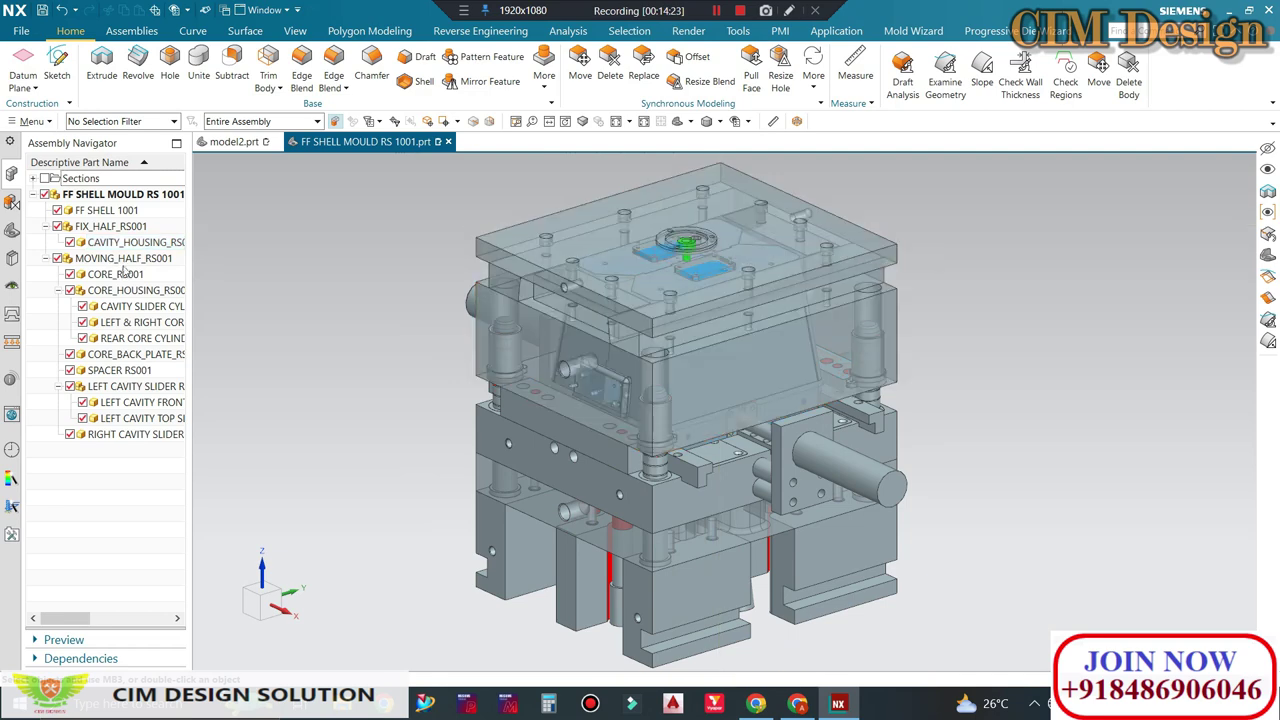
click(110, 226)
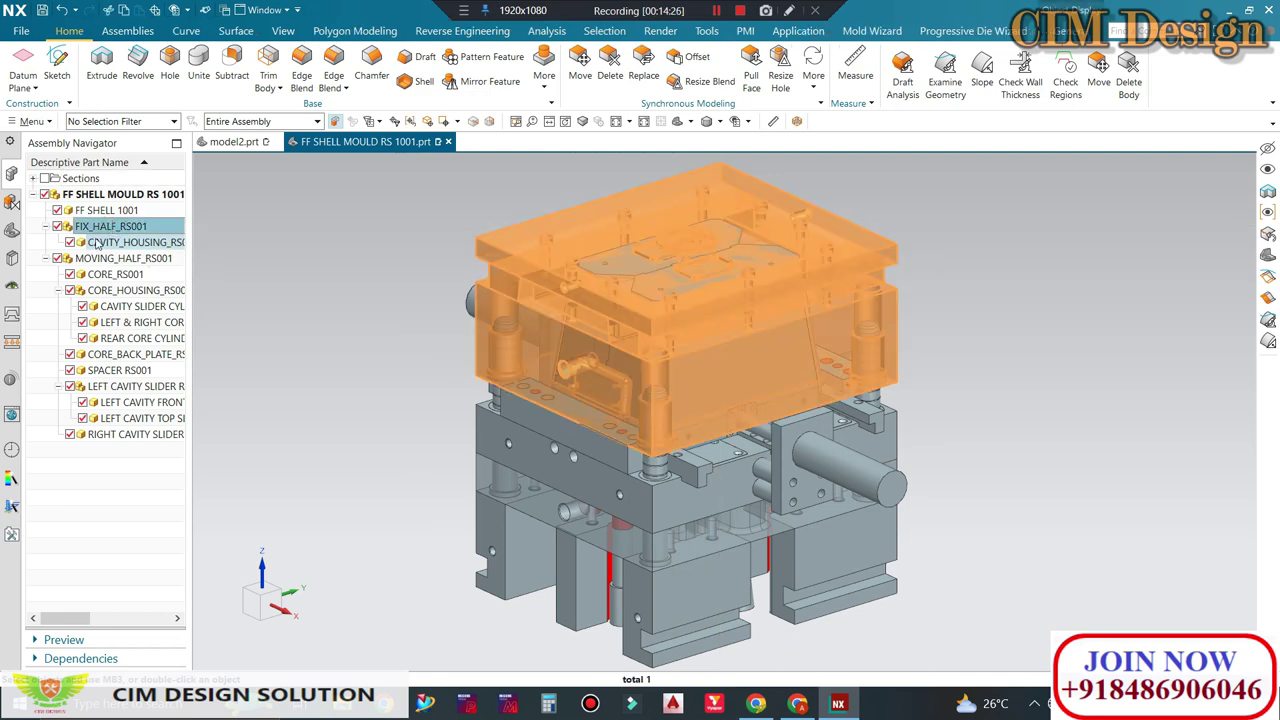
key(ctrl+b)
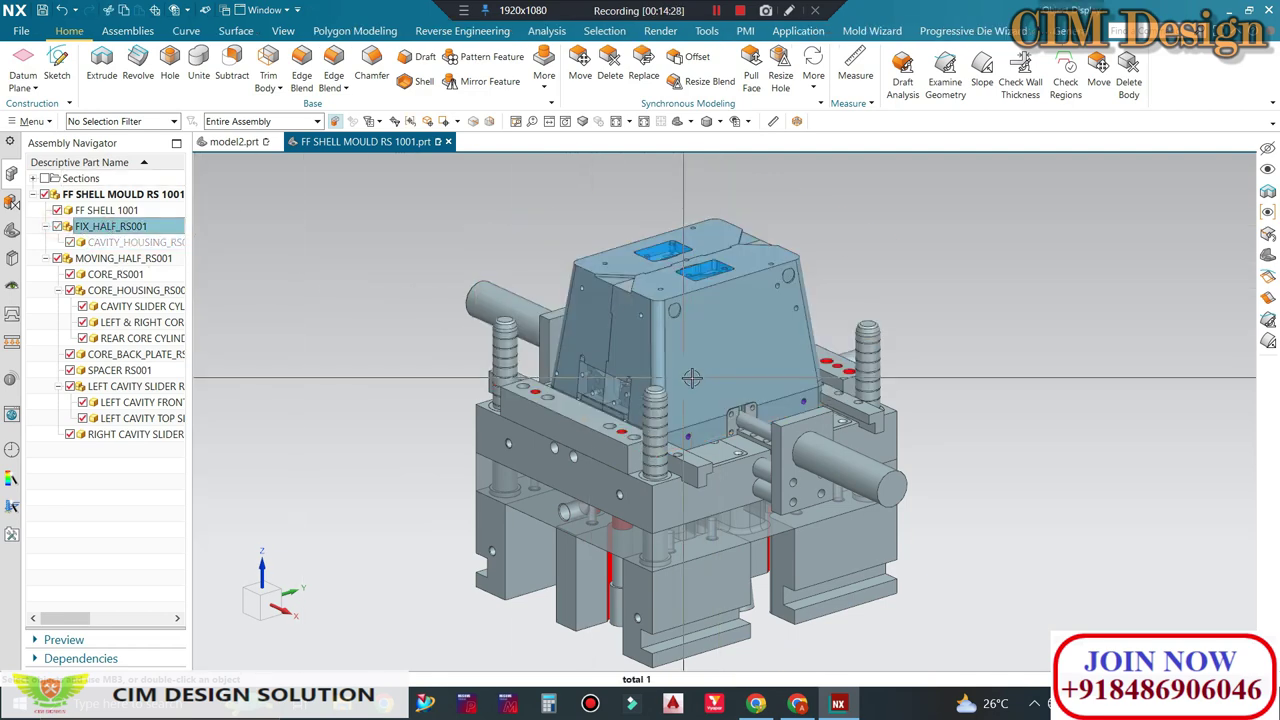
mouse_move(623, 349)
middle_down()
mouse_move(682, 376)
mouse_move(693, 304)
mouse_move(733, 340)
middle_up()
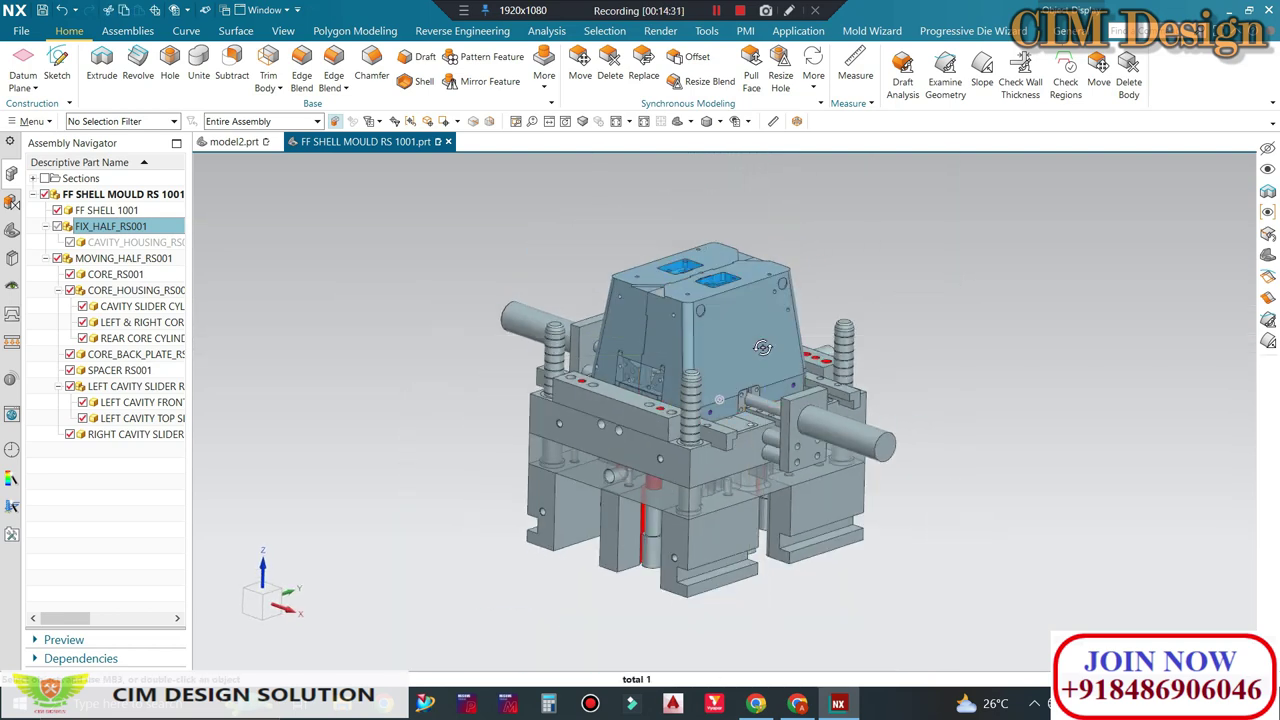
scroll(733, 340, up, 2)
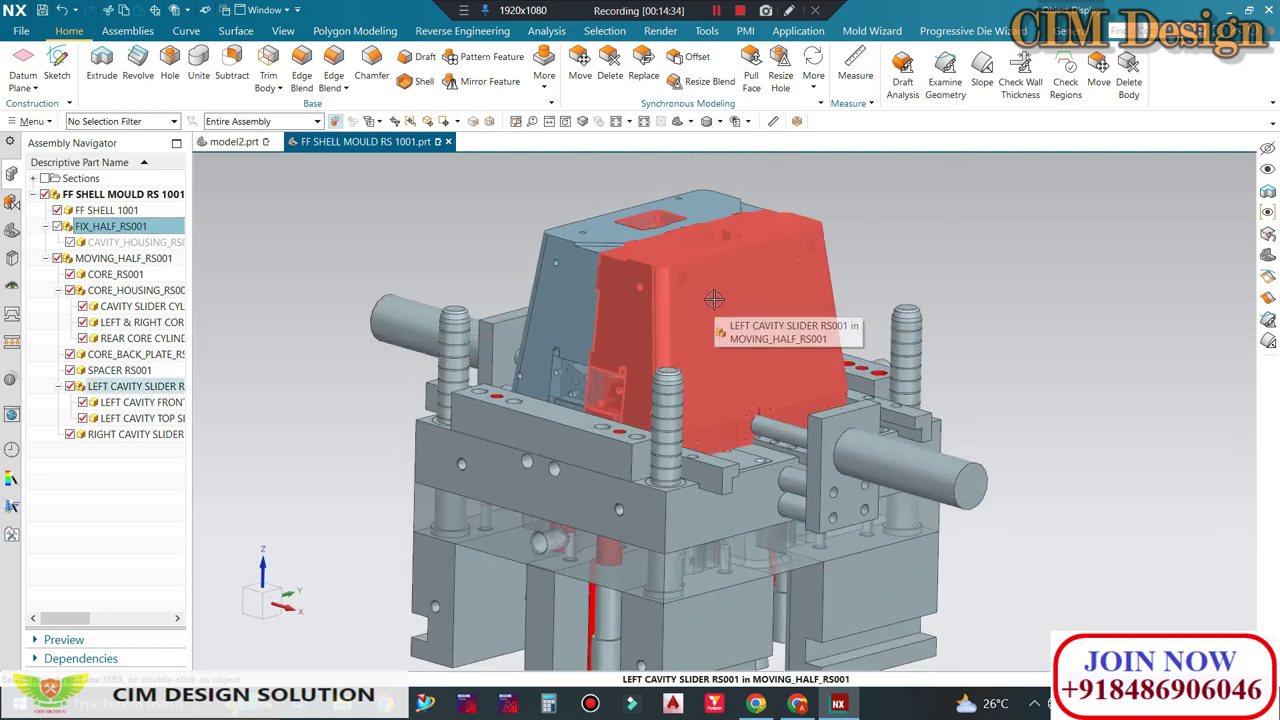
scroll(715, 300, down, 1)
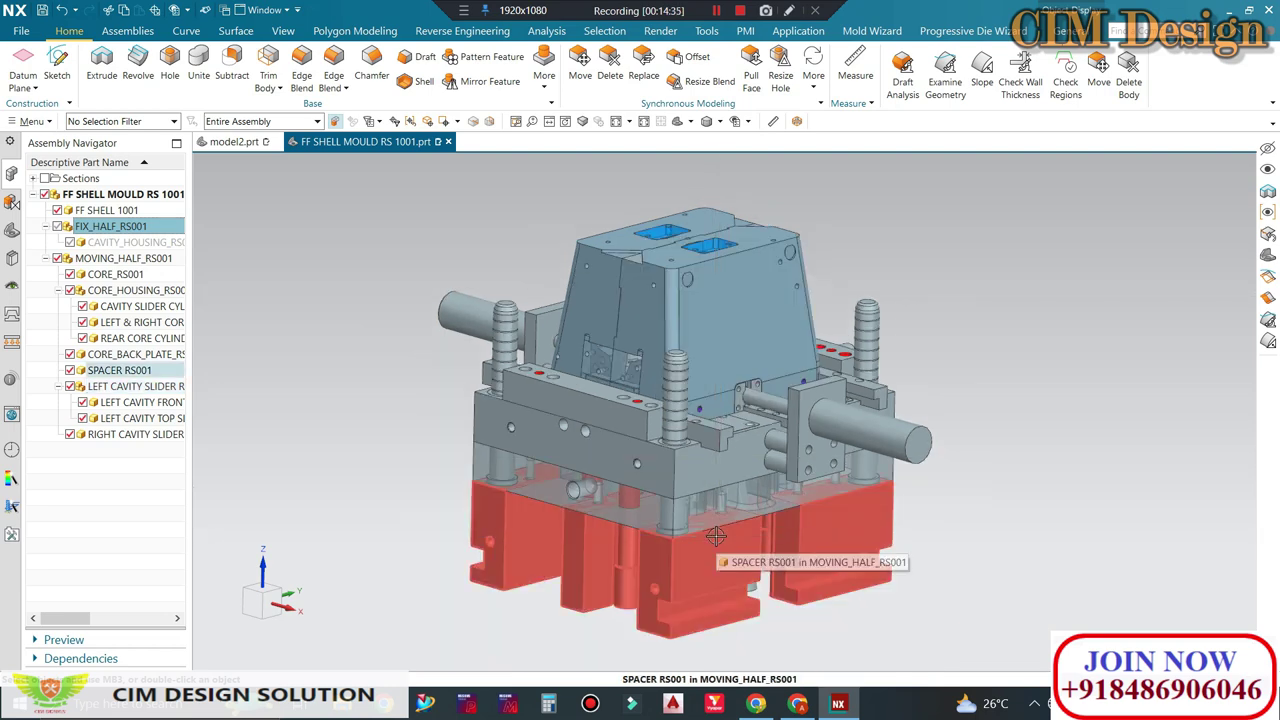
Step: Select only the core housing CORE_HOUSING_RS001 in the view
click(115, 388)
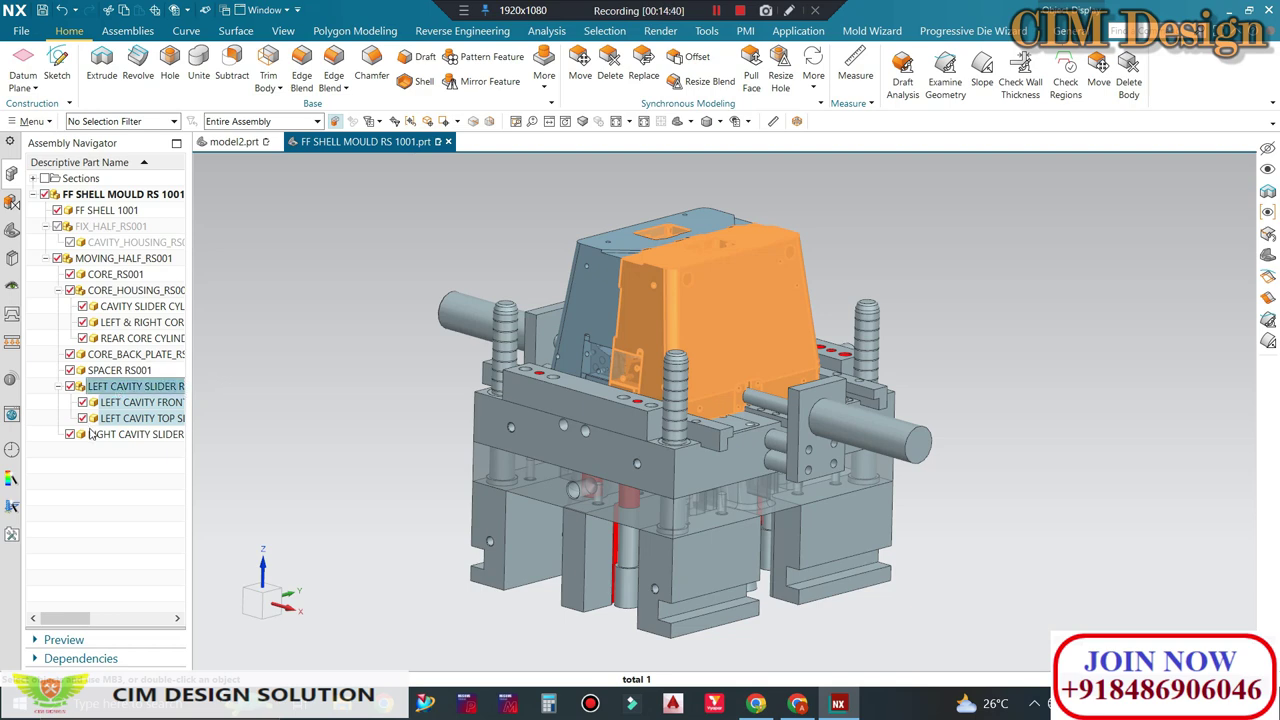
click(117, 356)
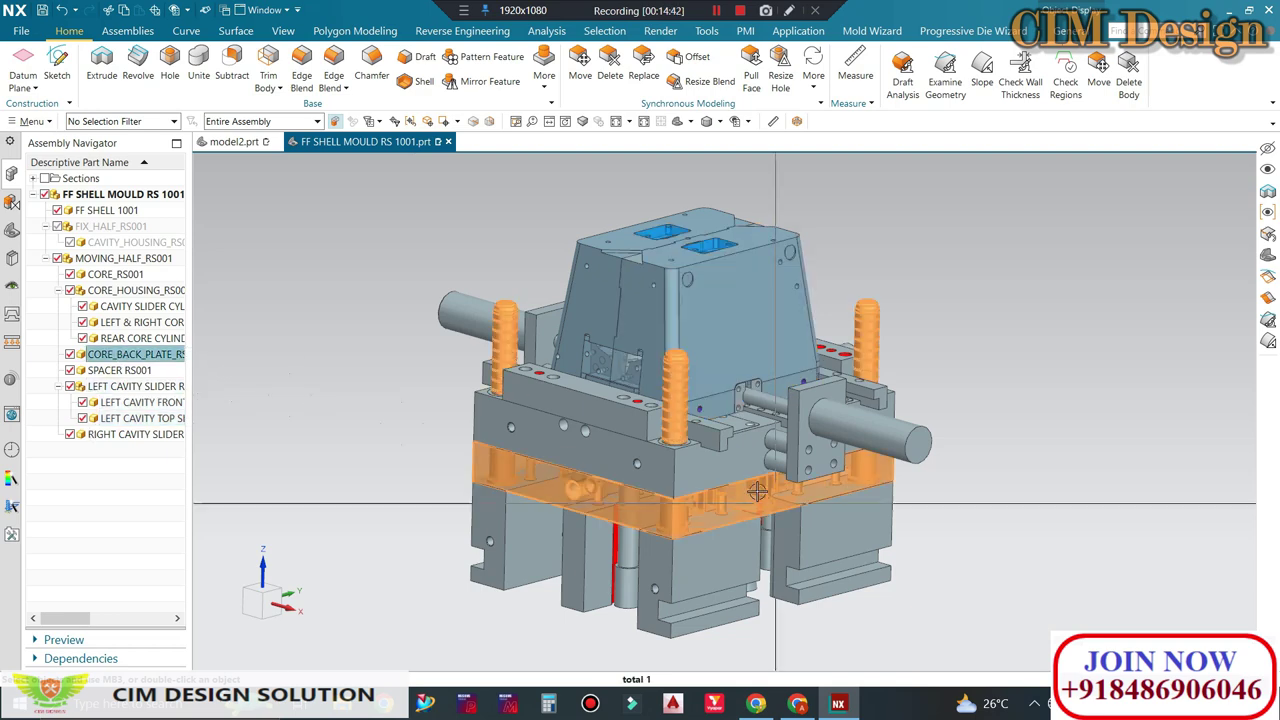
click(524, 439)
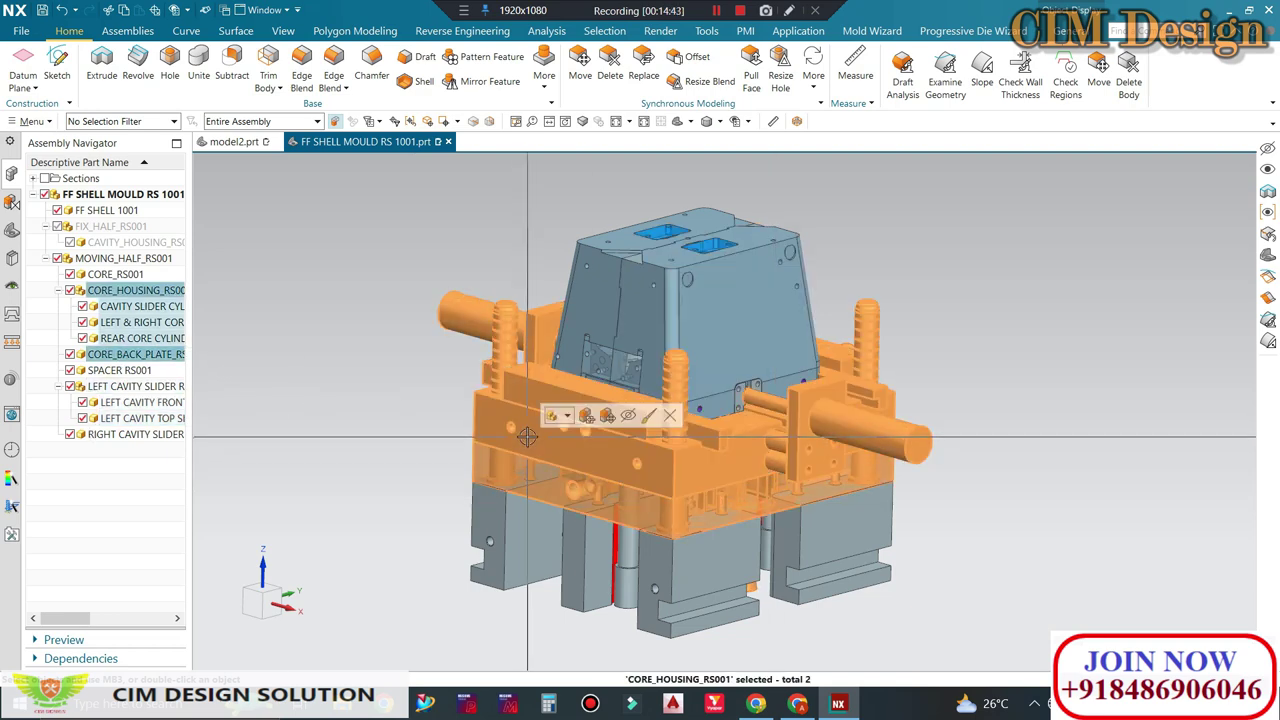
key(Escape)
click(503, 443)
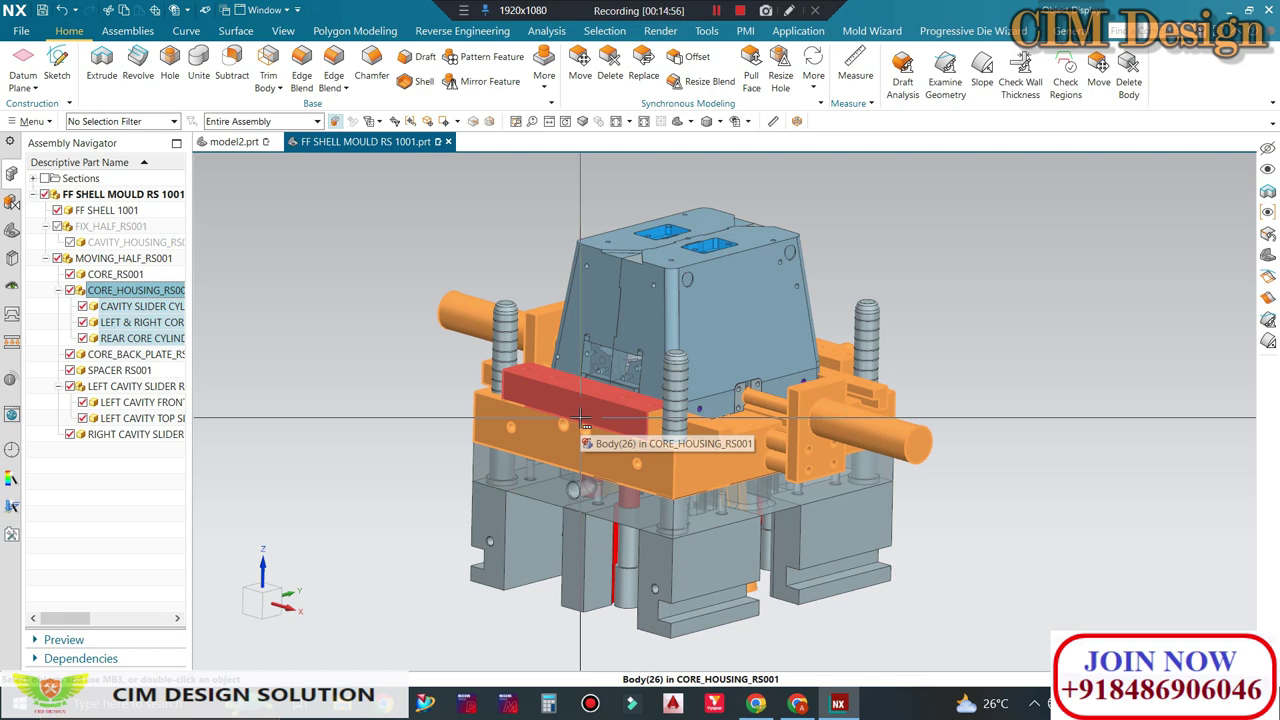
middle_drag(581, 420, 674, 366)
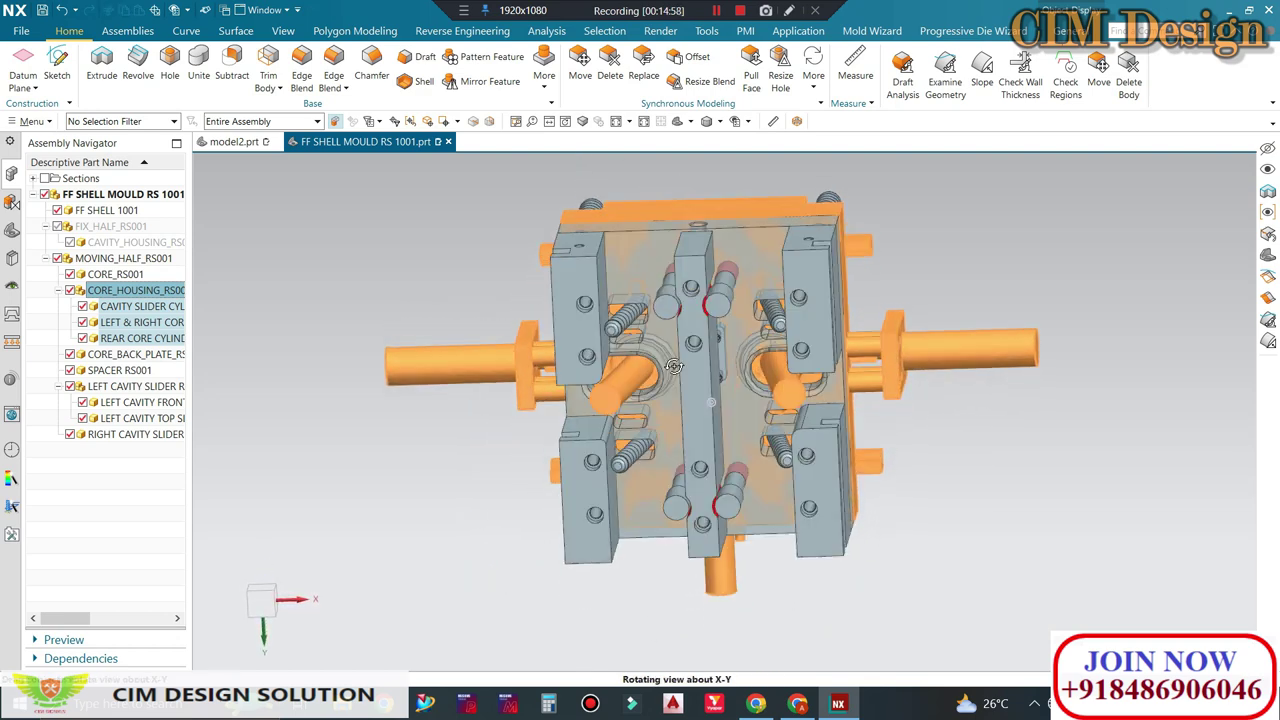
key(F8)
scroll(657, 366, up, 3)
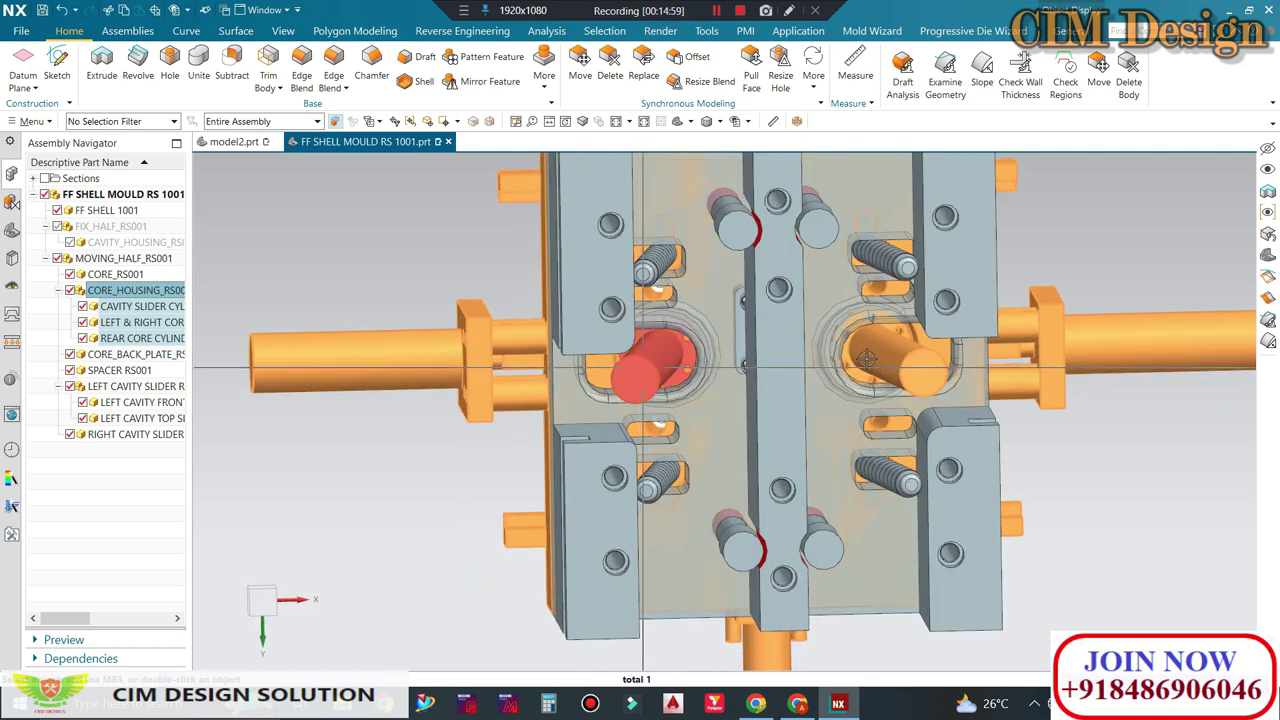
scroll(914, 369, down, 3)
mouse_move(914, 369)
middle_down()
mouse_move(873, 298)
mouse_move(1094, 289)
mouse_move(808, 303)
middle_up()
scroll(808, 303, up, 3)
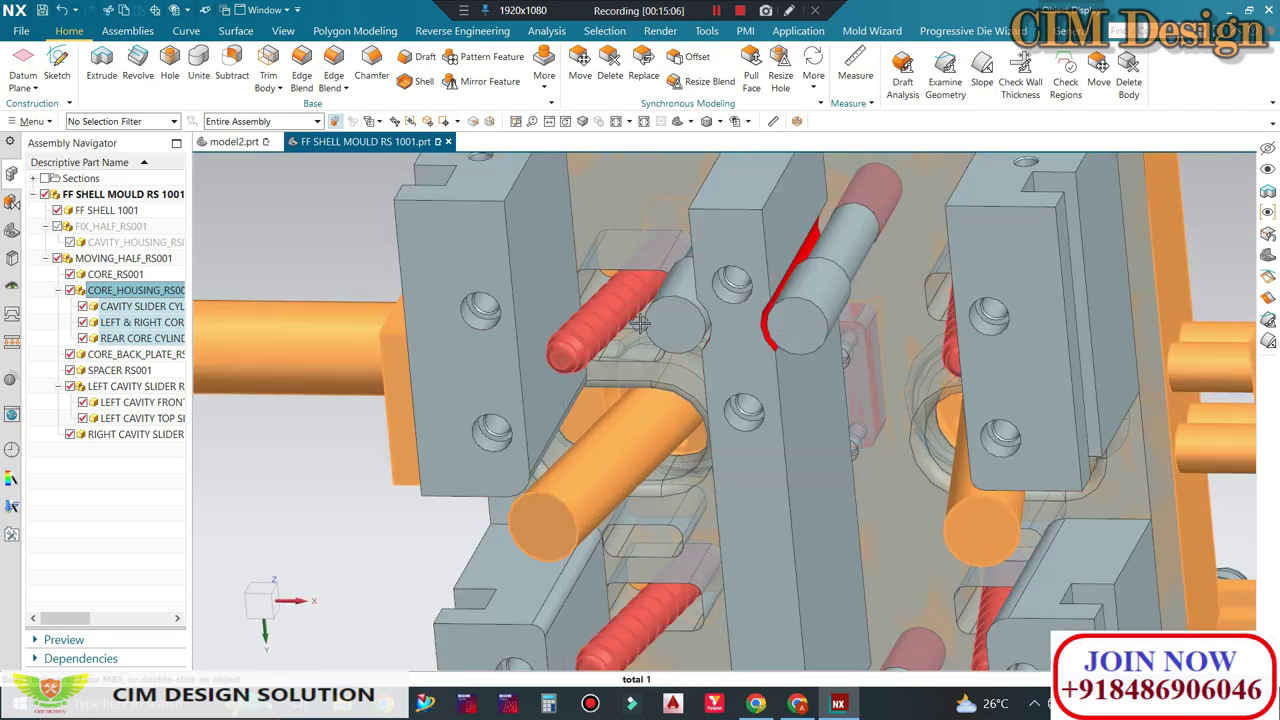
scroll(785, 268, down, 3)
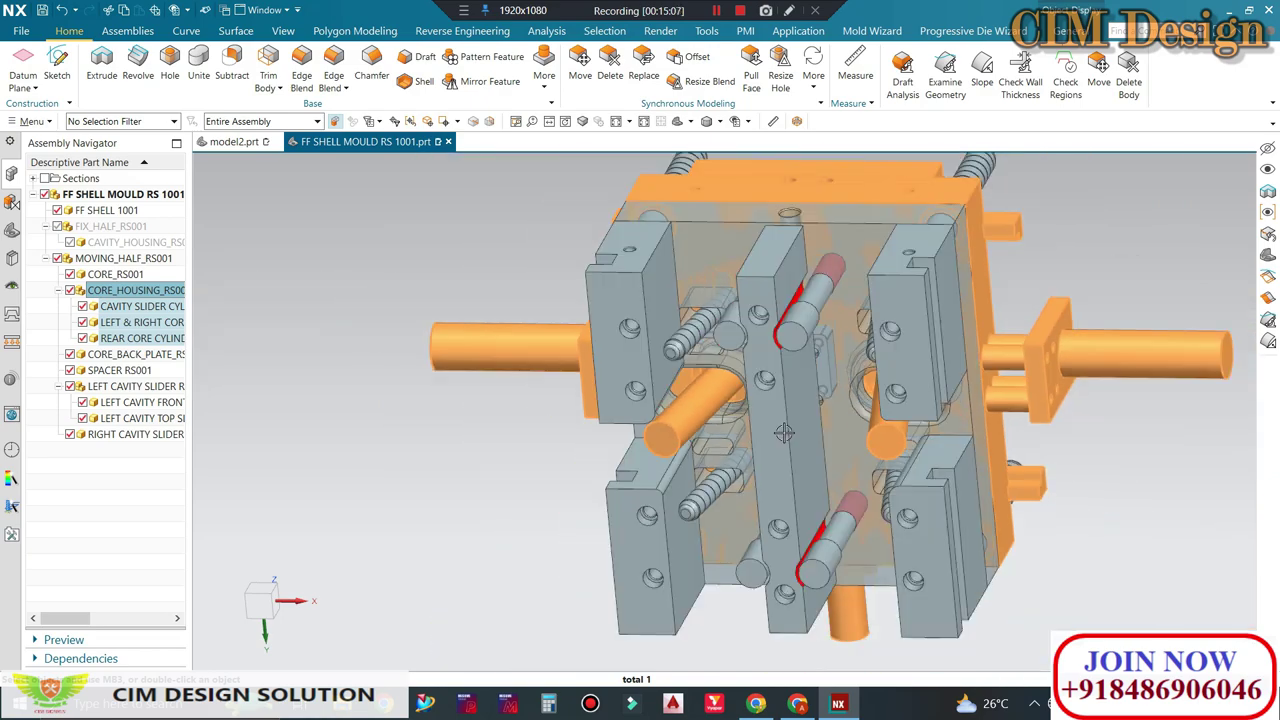
scroll(785, 268, down, 2)
mouse_move(785, 268)
middle_down()
mouse_move(776, 502)
mouse_move(672, 513)
mouse_move(560, 440)
middle_up()
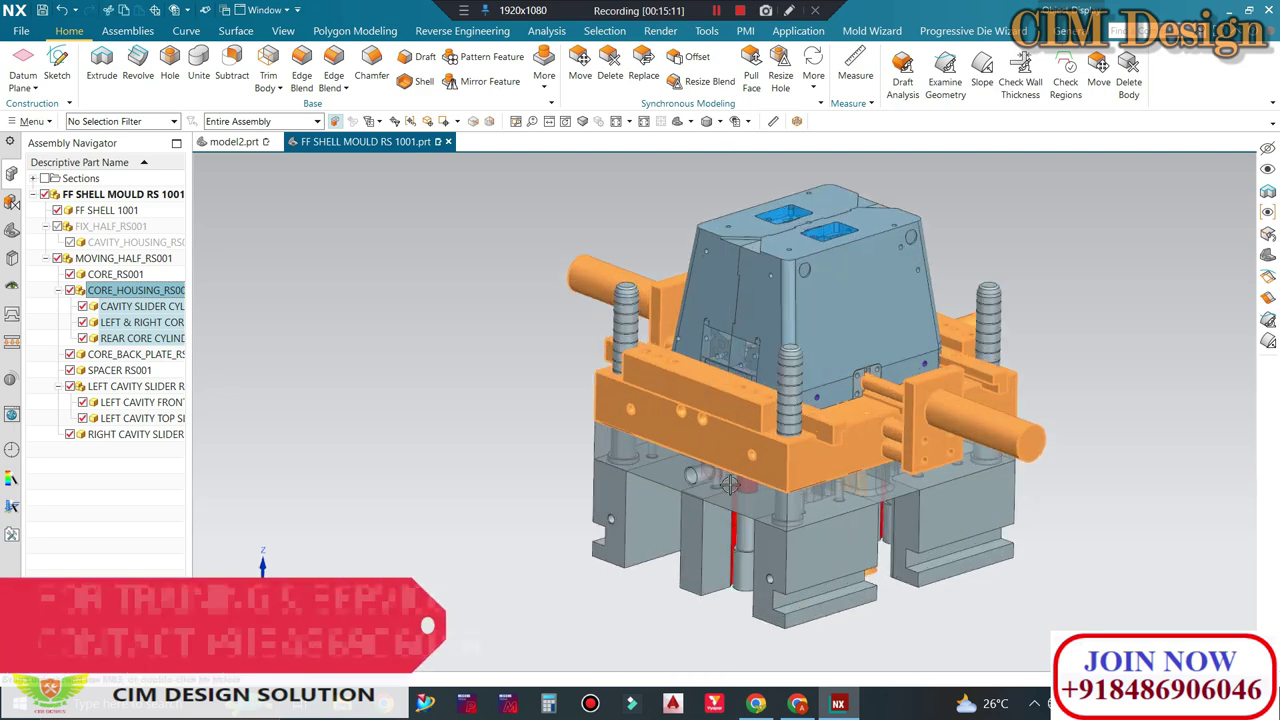
Step: Deselect, then hide LEFT CAVITY FRONT and RIGHT CAVITY SLIDER in the Assembly Navigator
key(Escape)
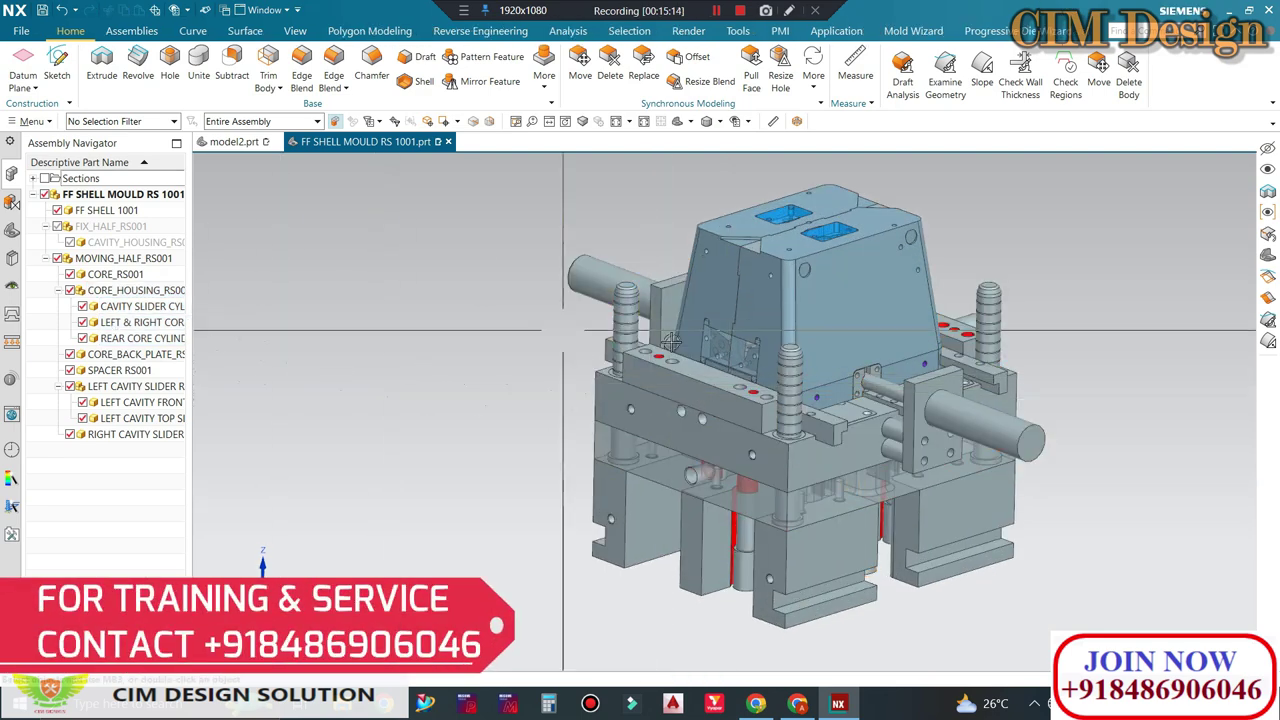
click(84, 402)
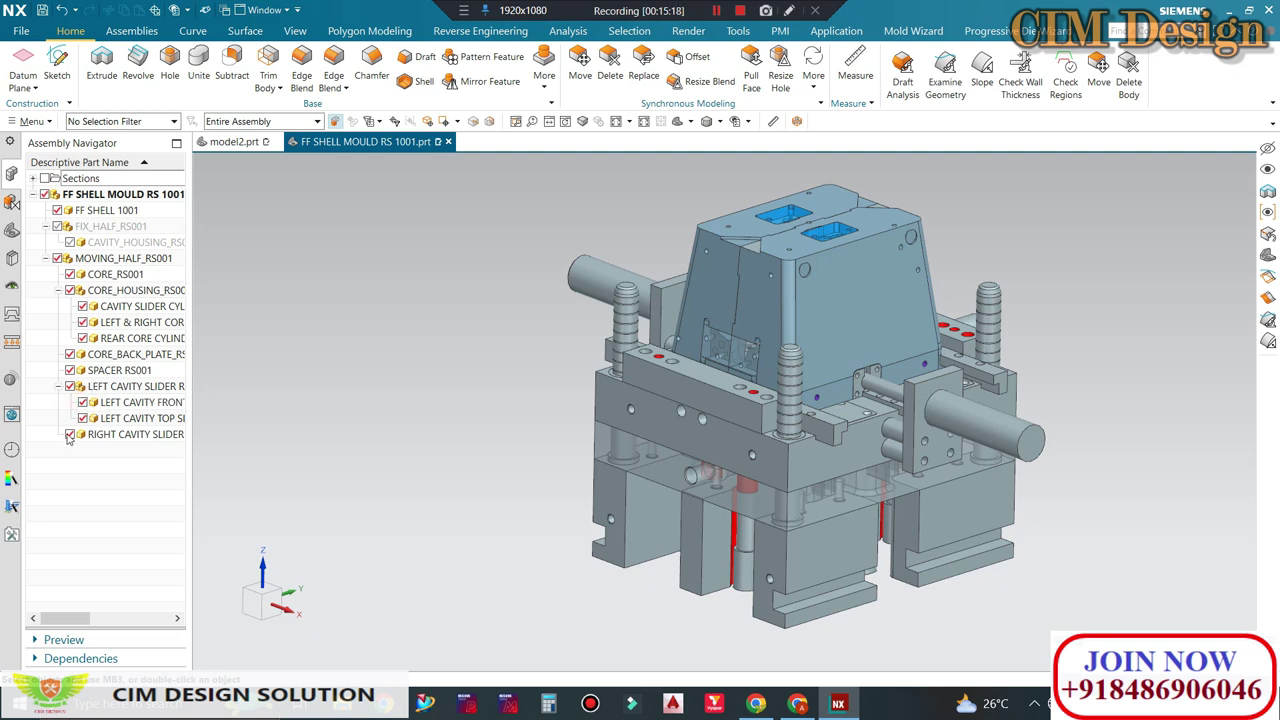
click(69, 434)
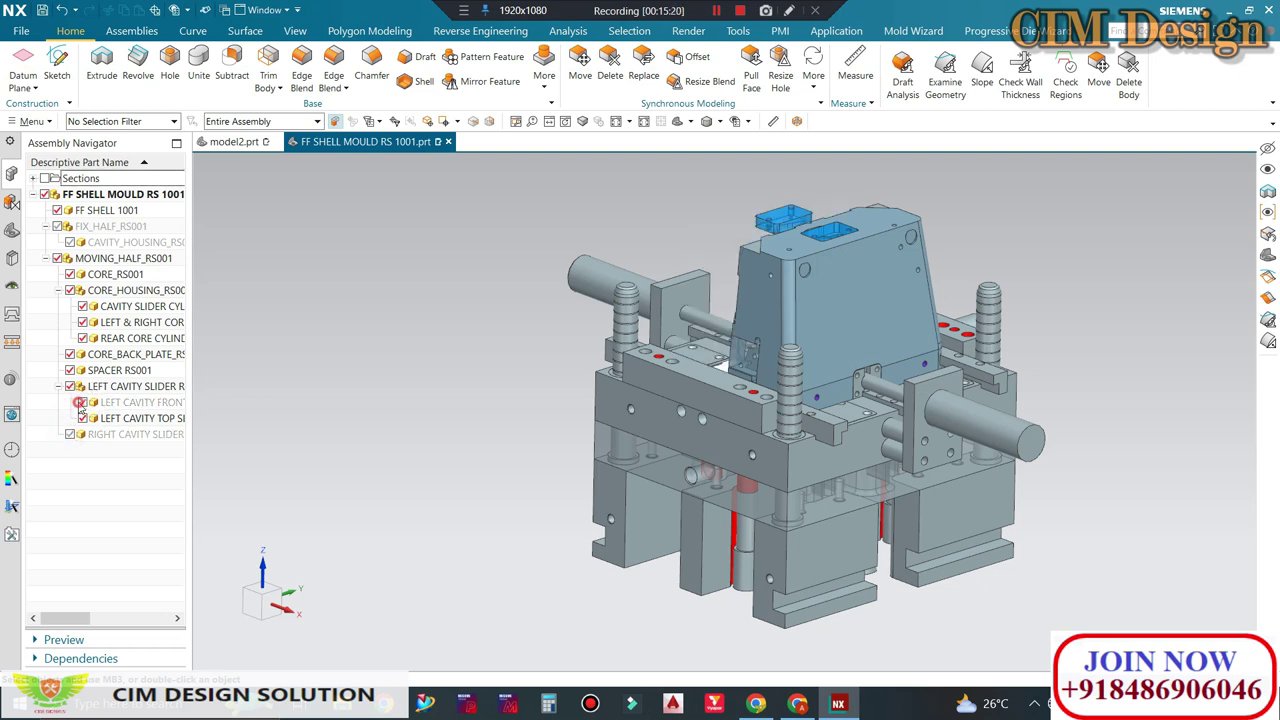
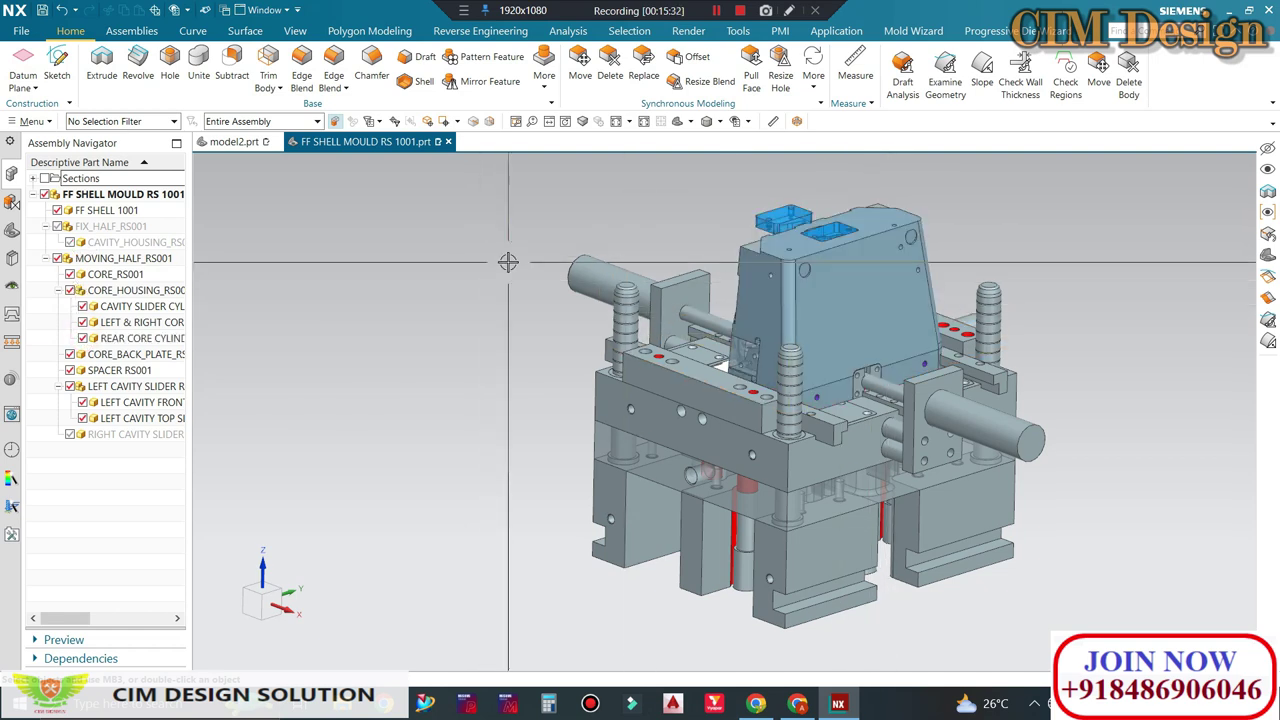
Step: Hide the block covering the helmet to reveal it in the mould
key(ctrl+b)
click(820, 300)
middle_click(820, 300)
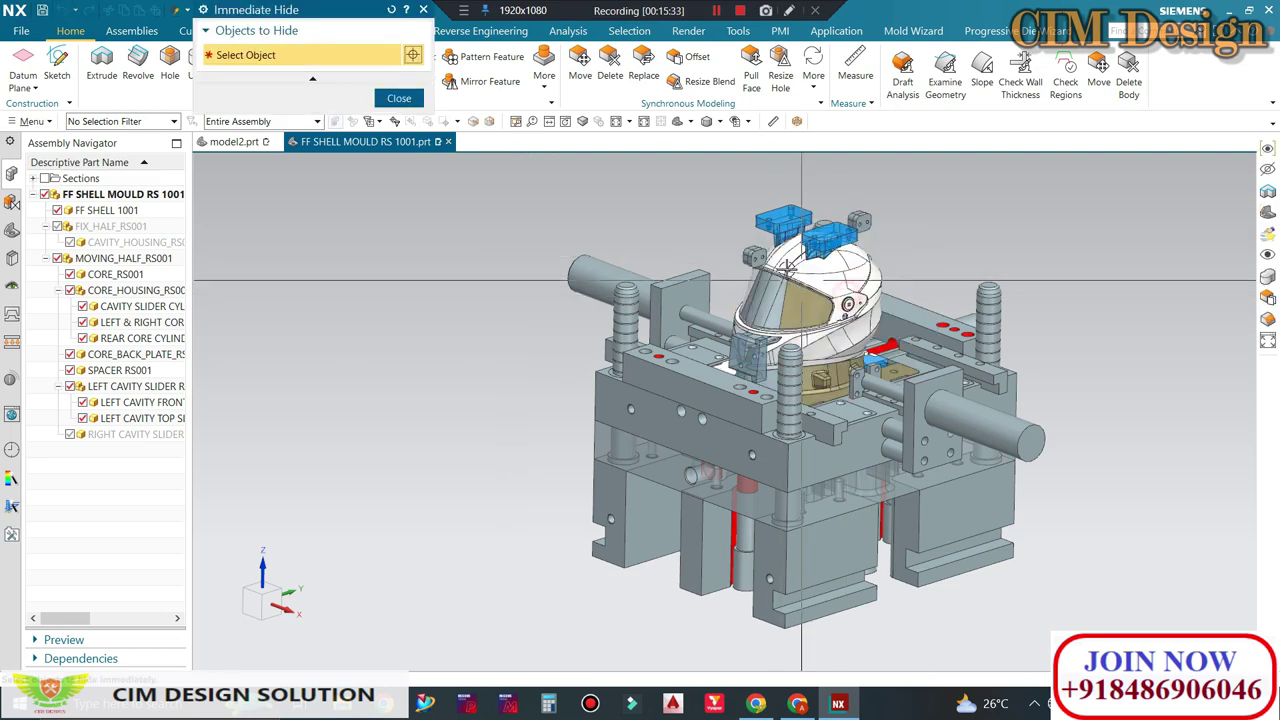
scroll(583, 202, up, 2)
scroll(800, 300, up, 1)
scroll(700, 260, up, 1)
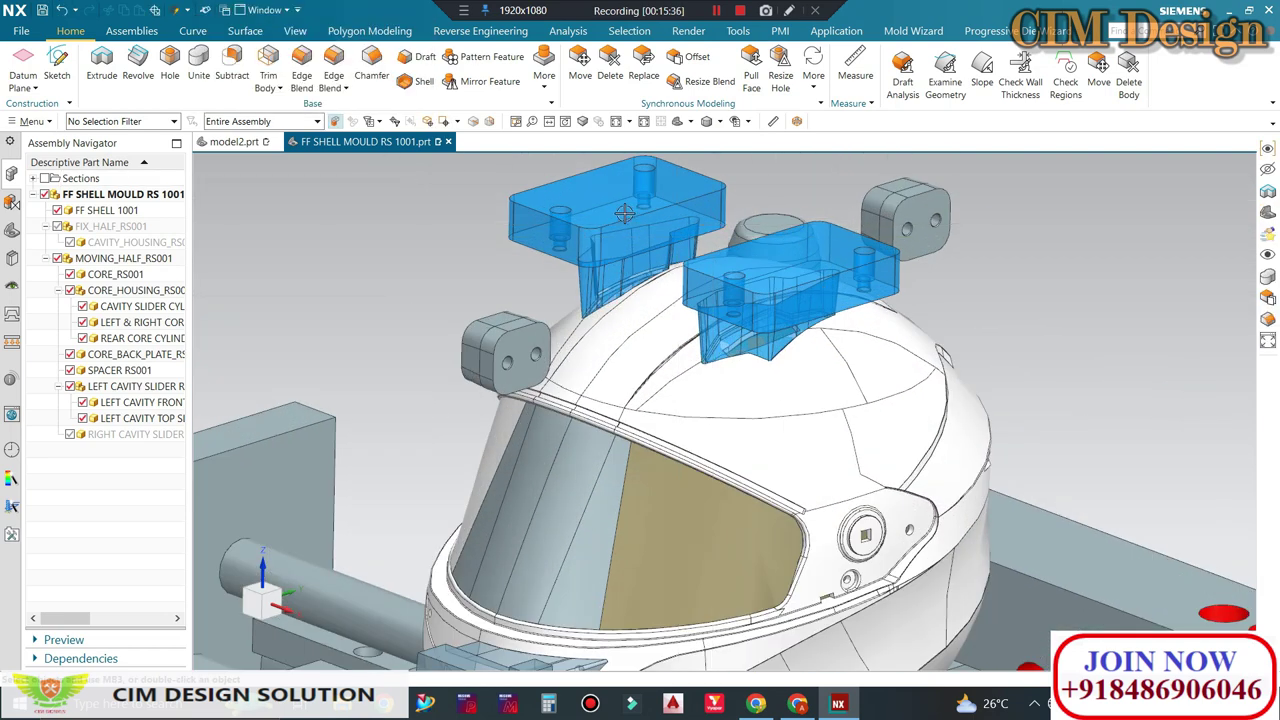
scroll(648, 220, down, 1)
Step: Hide the left cavity top slider
click(641, 214)
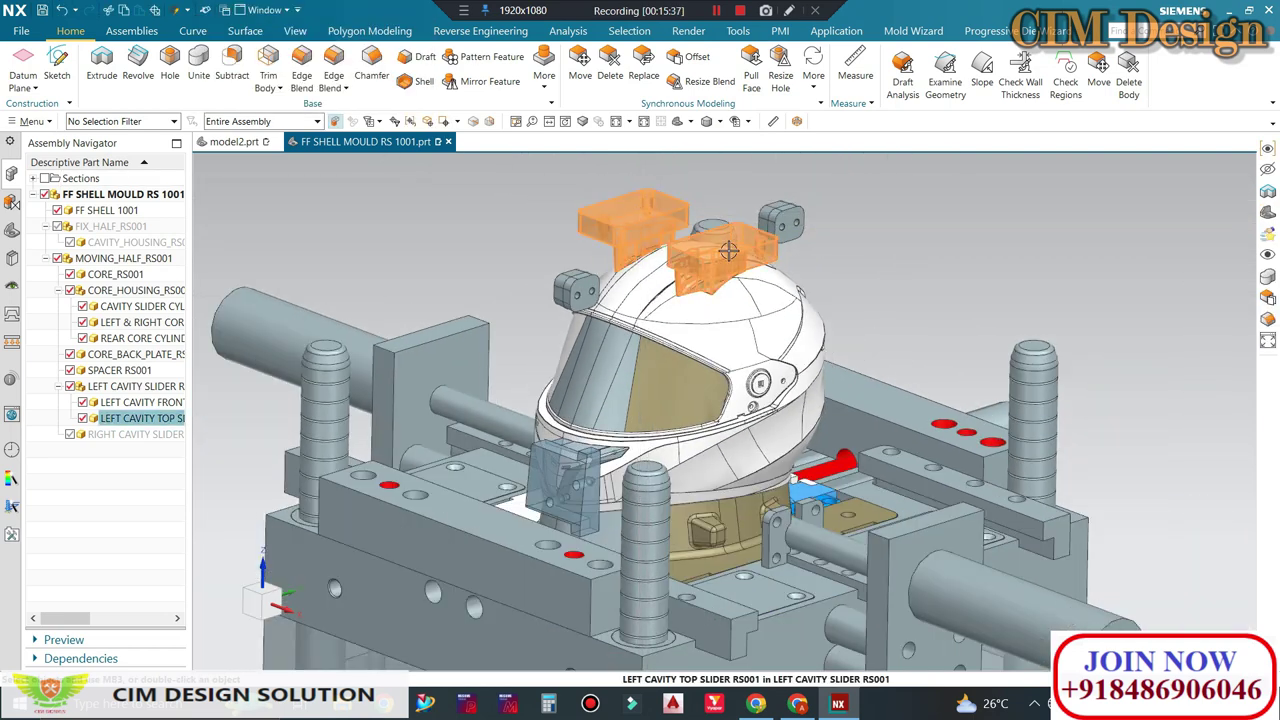
key(ctrl+b)
scroll(729, 251, up, 1)
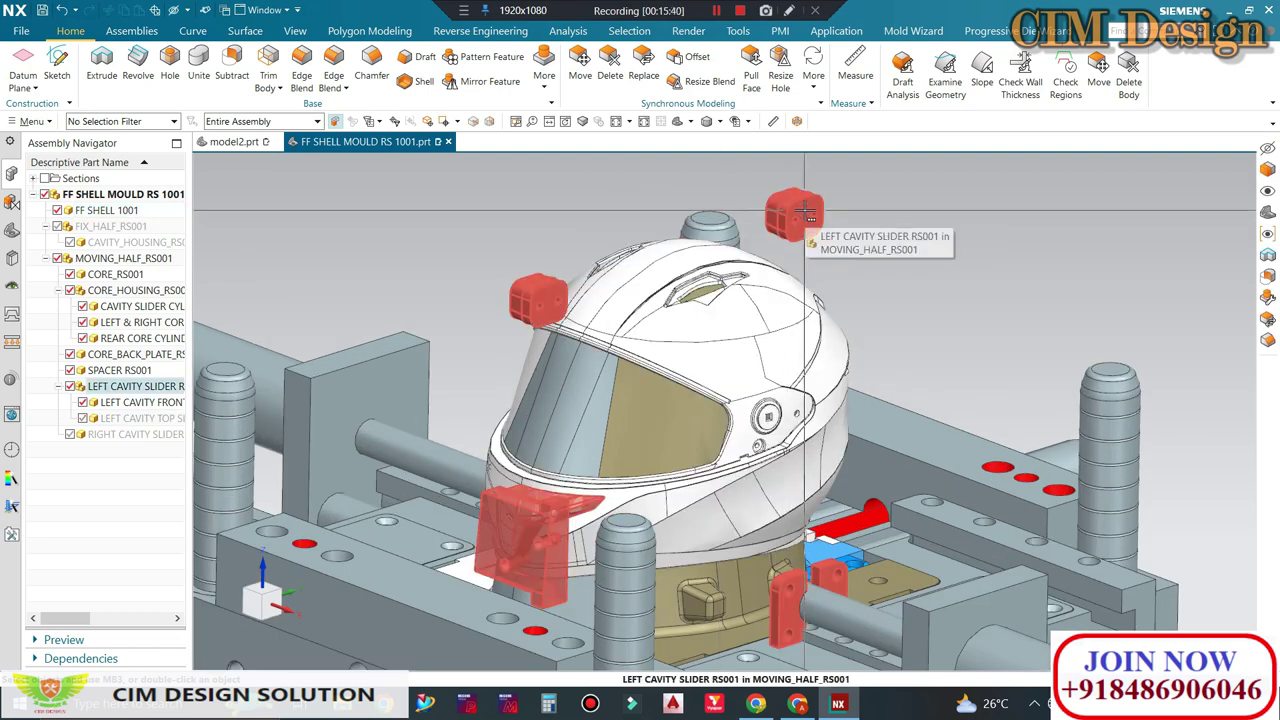
scroll(810, 215, down, 2)
scroll(643, 270, up, 2)
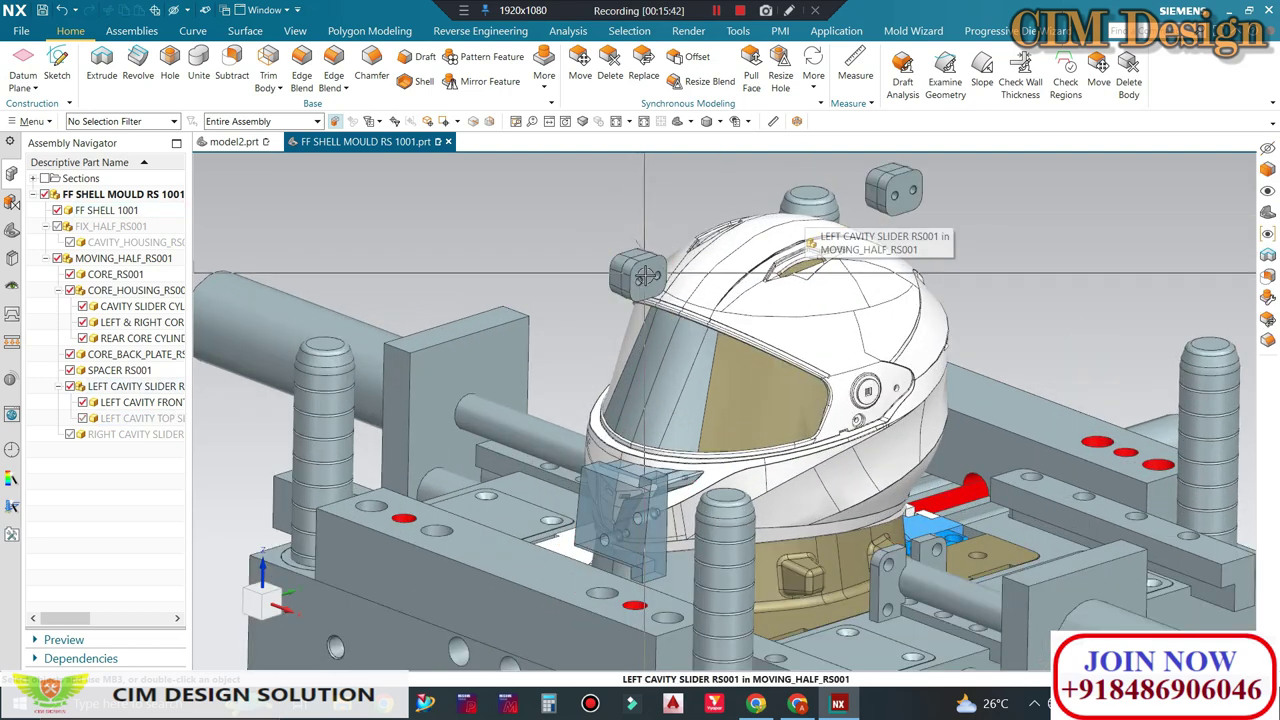
Step: Orbit the mould around the slider block to an isometric view
middle_drag(643, 275, 630, 300)
scroll(625, 313, up, 3)
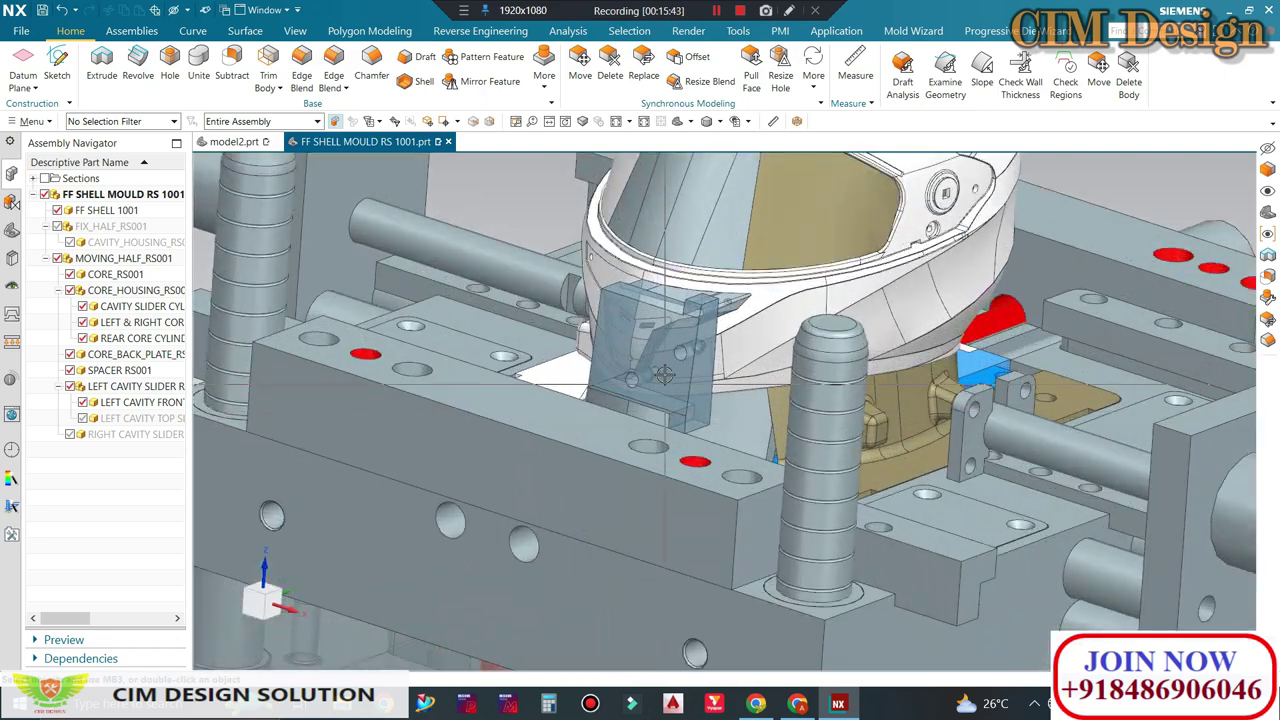
scroll(625, 313, up, 2)
scroll(625, 313, down, 3)
mouse_move(705, 333)
middle_down()
mouse_move(737, 337)
mouse_move(693, 380)
mouse_move(623, 362)
middle_up()
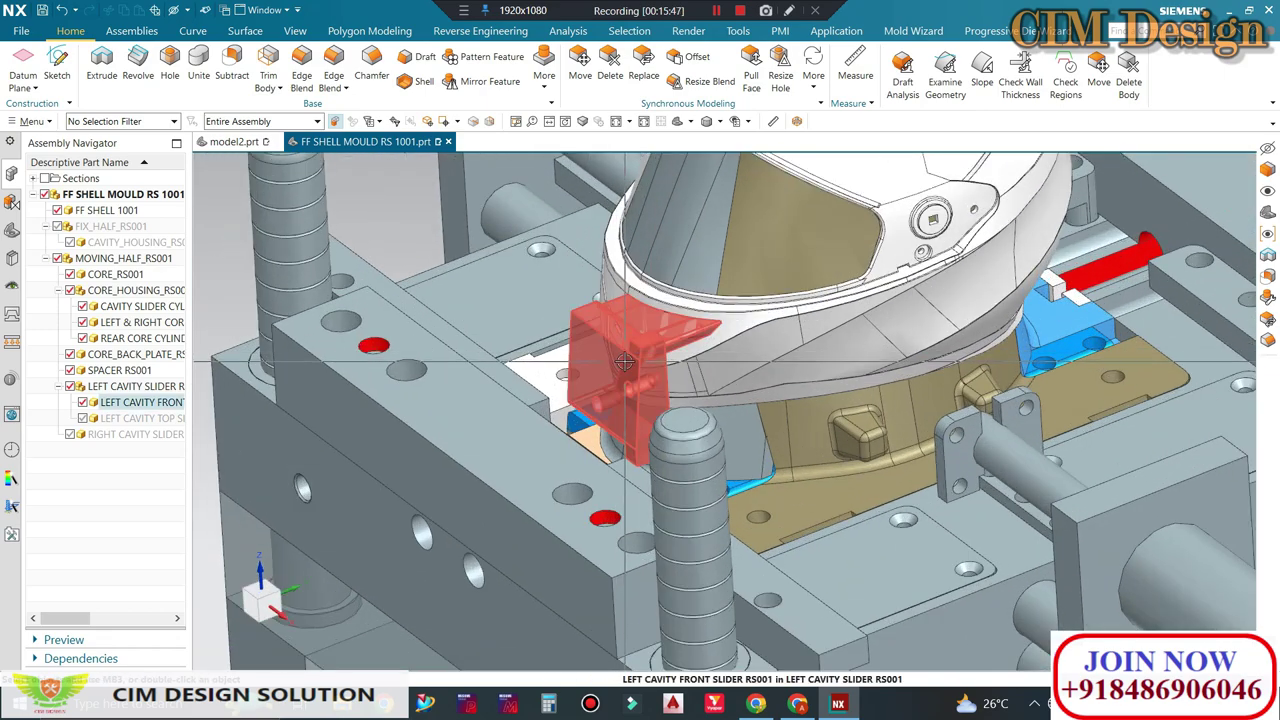
scroll(624, 362, down, 2)
scroll(622, 362, down, 2)
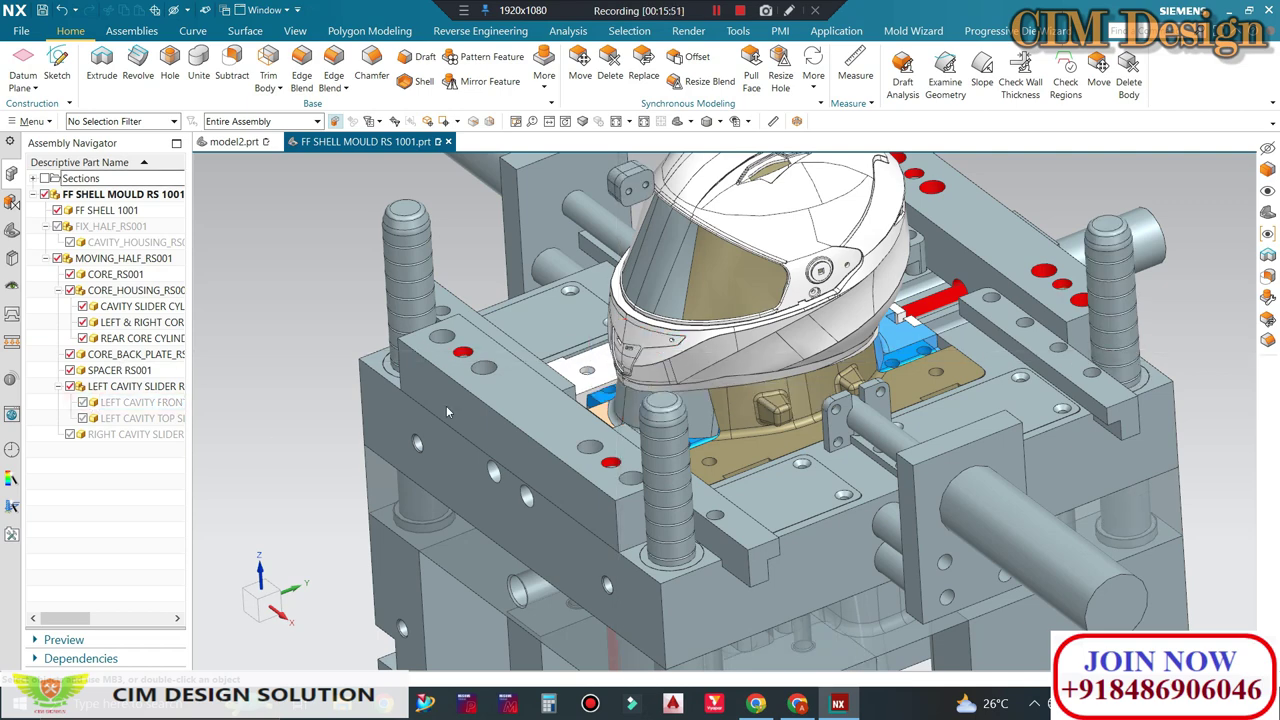
scroll(446, 405, down, 5)
middle_drag(650, 400, 740, 412)
Step: Hide the SPACER RS001 blocks in the Assembly Navigator and view from below
click(102, 358)
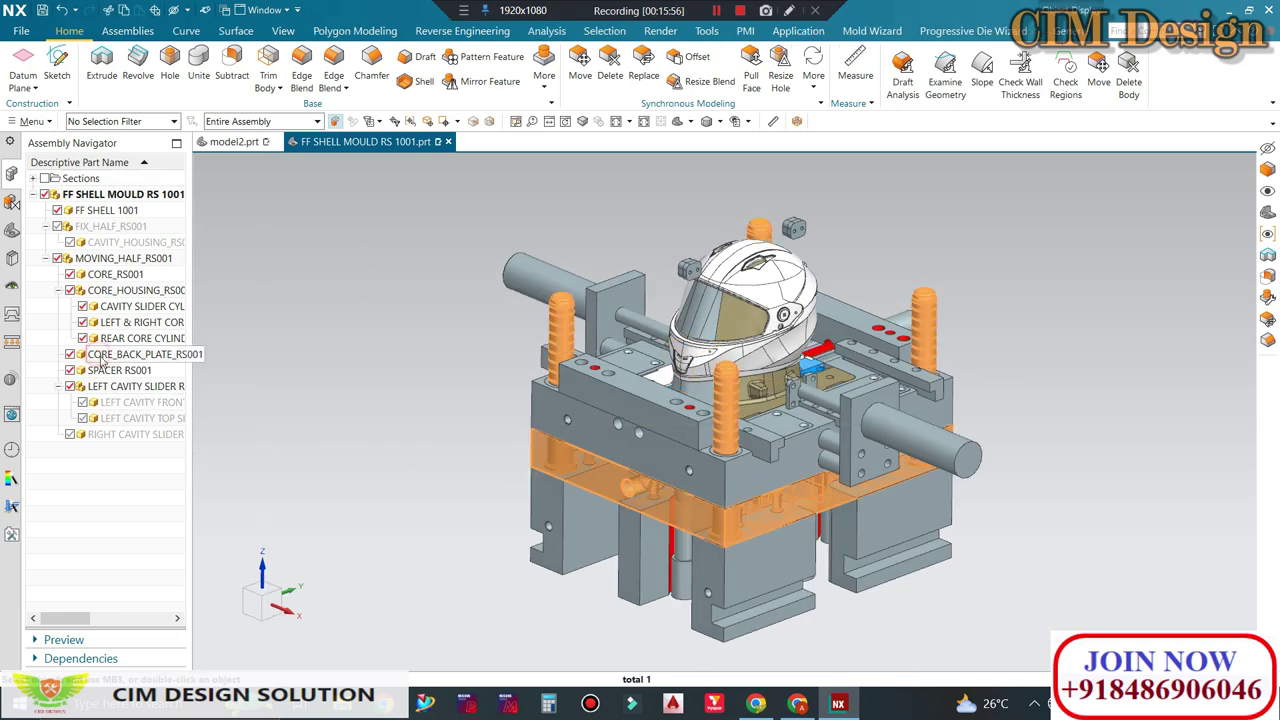
click(101, 371)
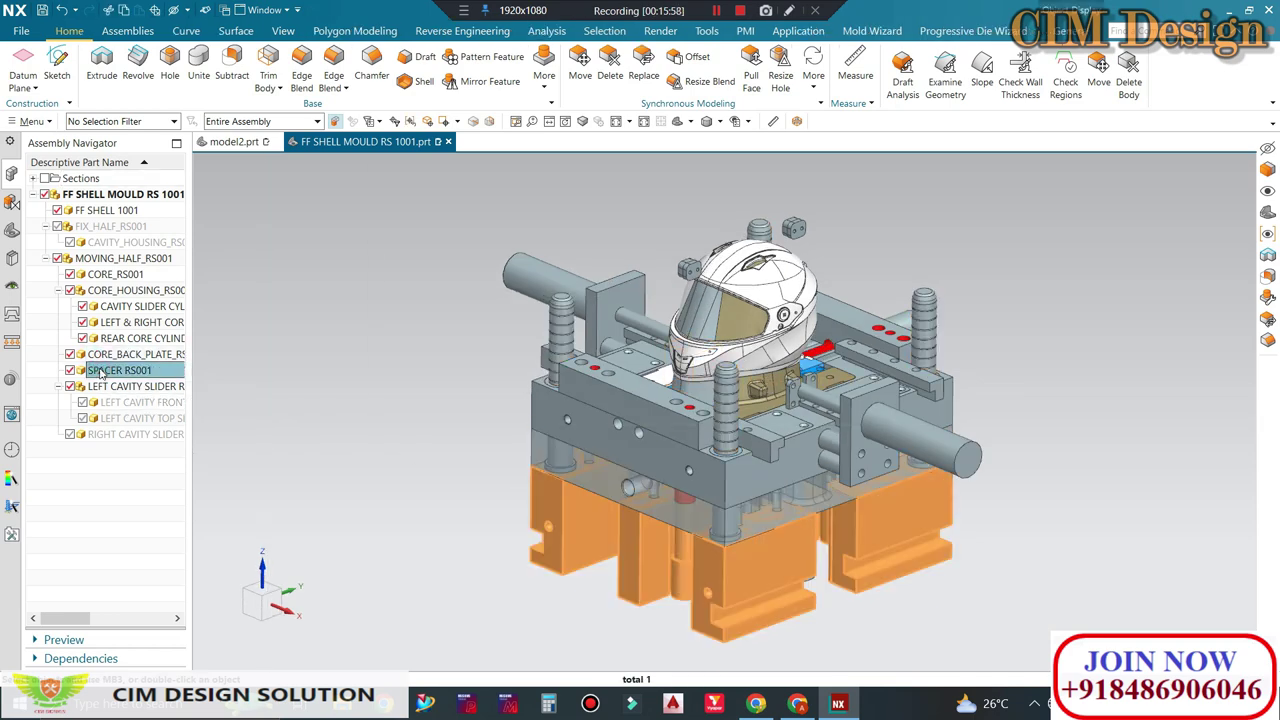
click(70, 371)
middle_drag(562, 424, 771, 427)
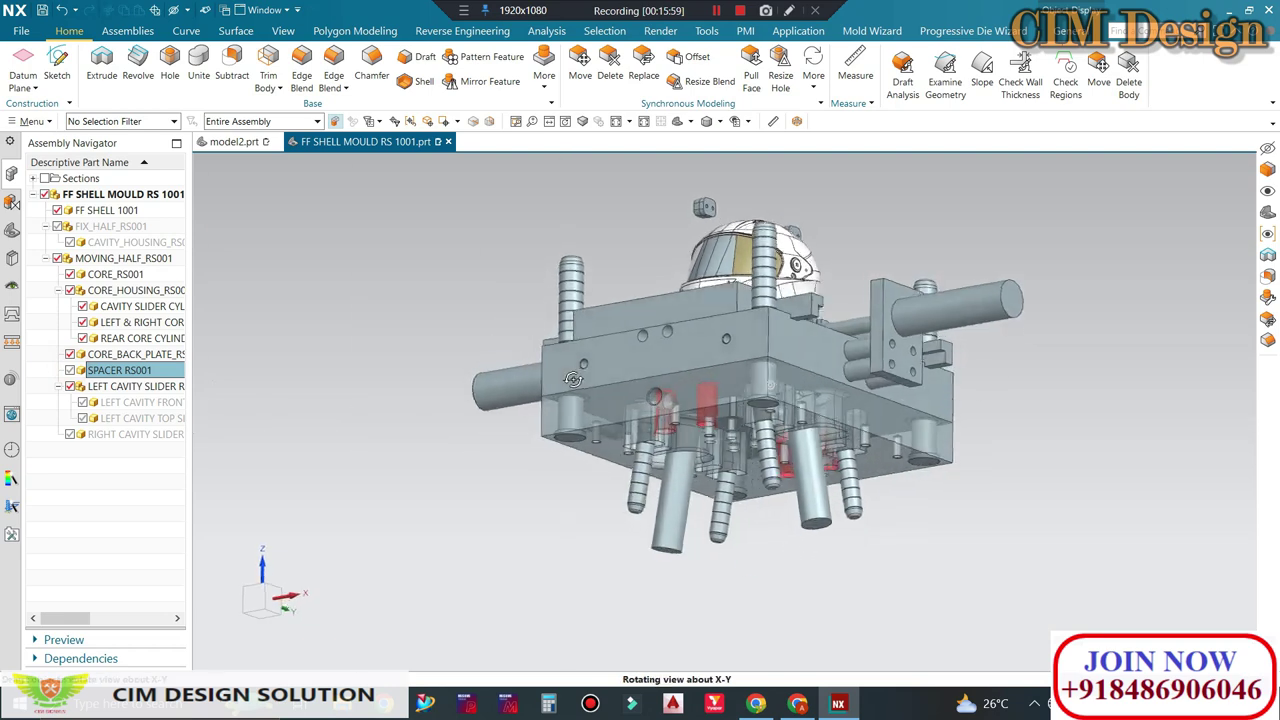
scroll(771, 427, up, 2)
scroll(771, 427, down, 2)
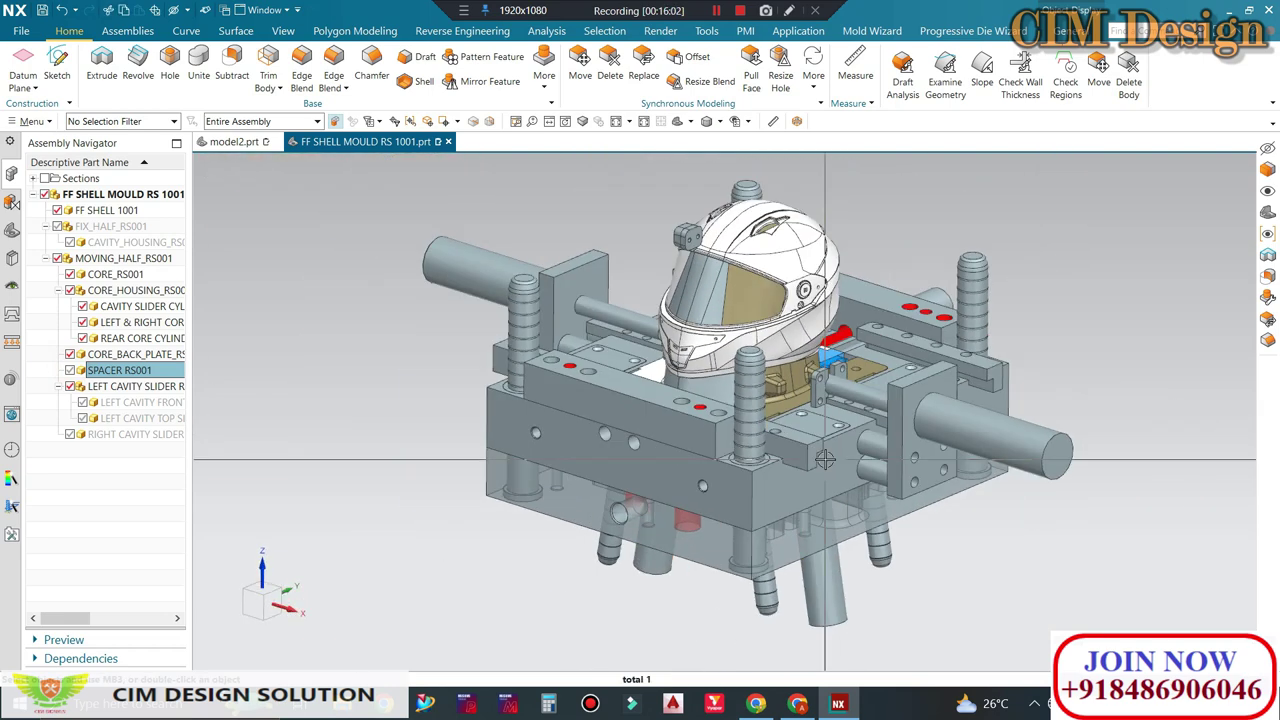
Step: Hide the core housing with Ctrl+B, then undo to restore it
click(820, 451)
key(ctrl+b)
scroll(790, 465, up, 3)
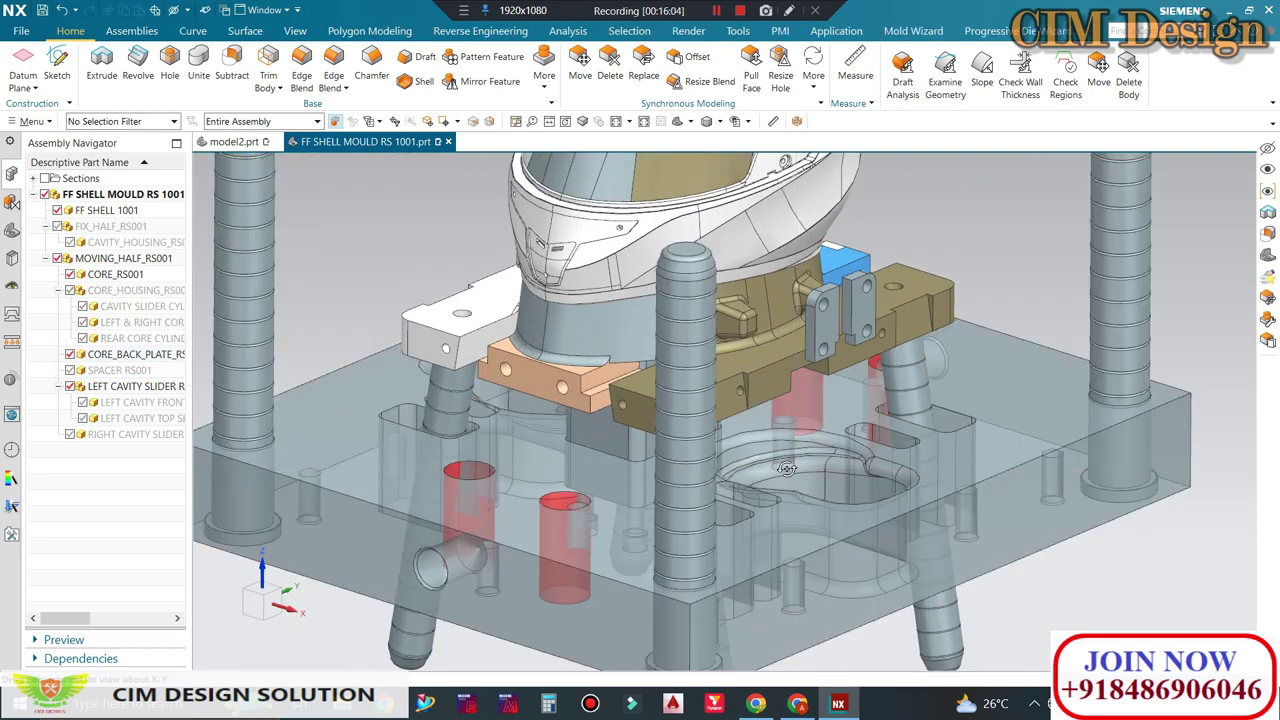
key(ctrl+z)
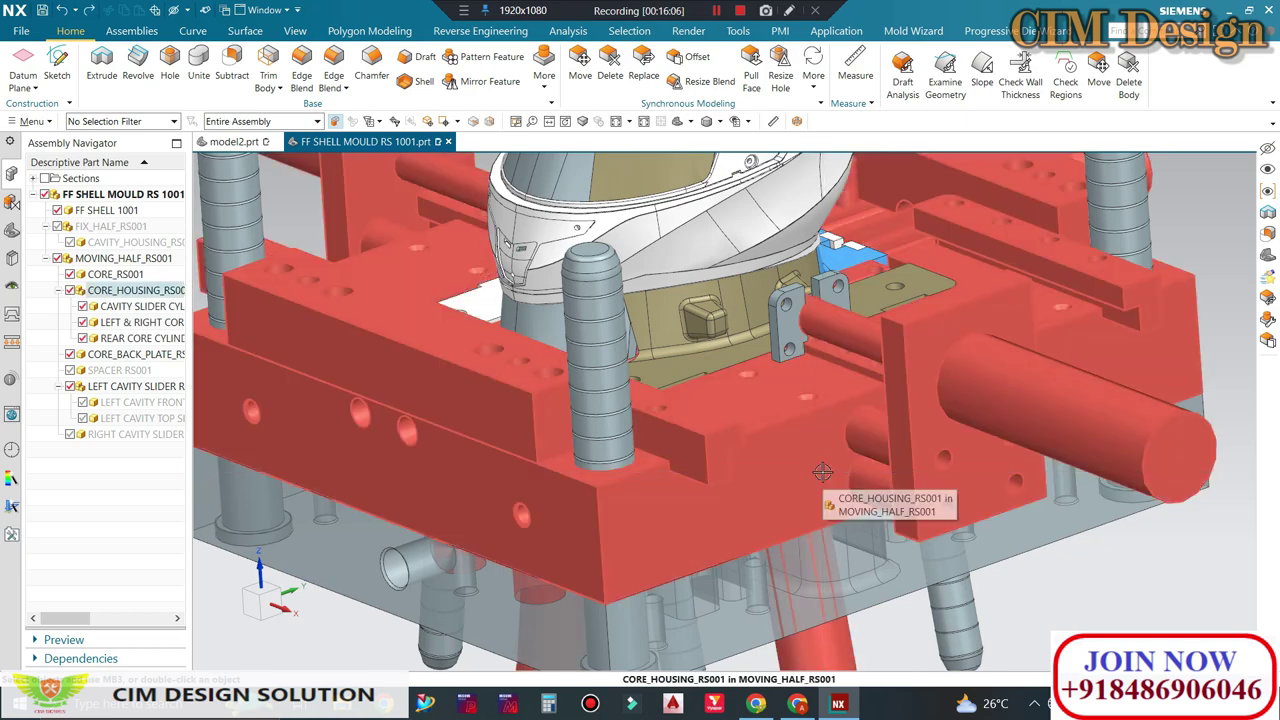
Step: Hide the core housing with Immediate Hide and close the dialog
key(ctrl+shift+i)
click(810, 462)
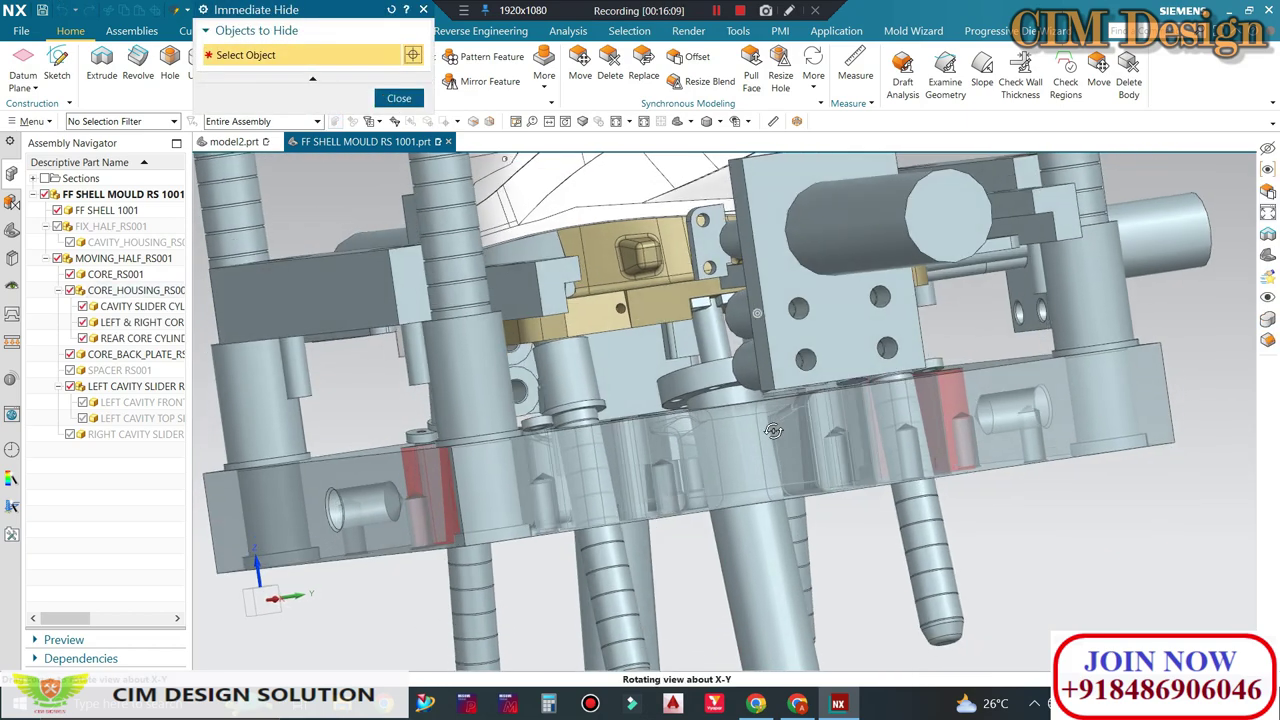
mouse_move(790, 450)
middle_down()
mouse_move(750, 275)
mouse_move(807, 347)
mouse_move(790, 316)
middle_up()
scroll(790, 316, up, 3)
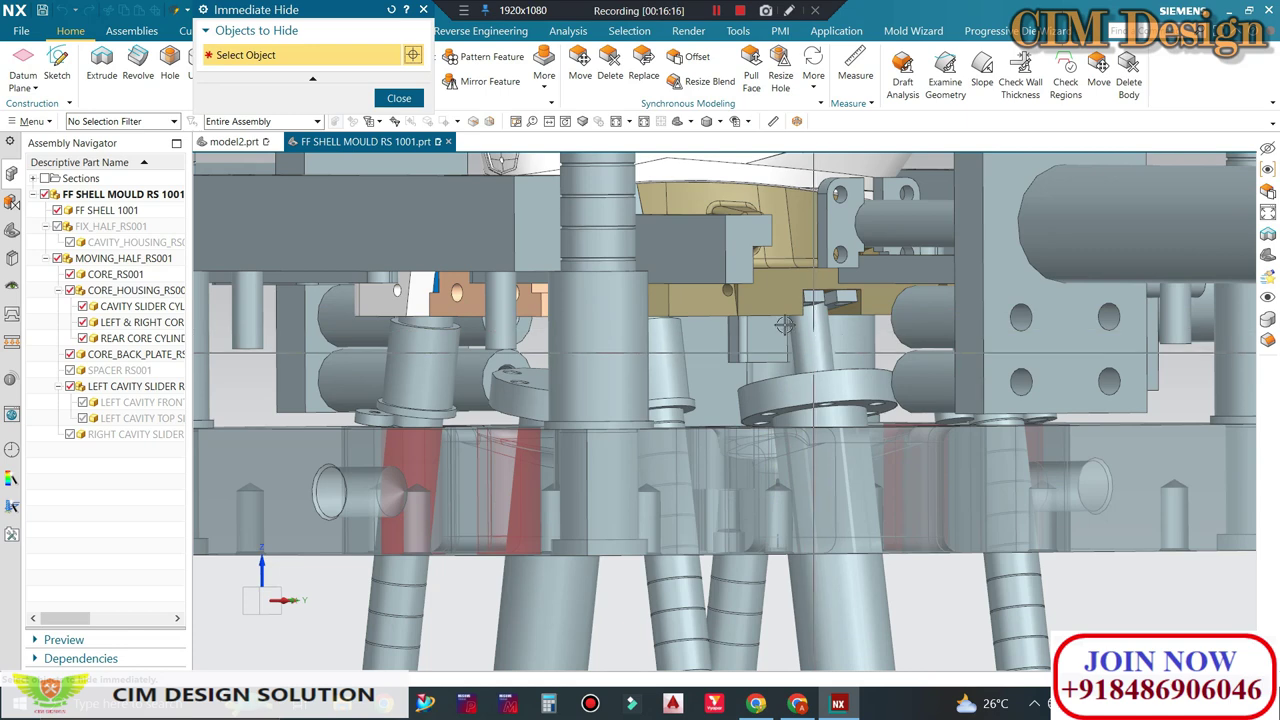
click(399, 100)
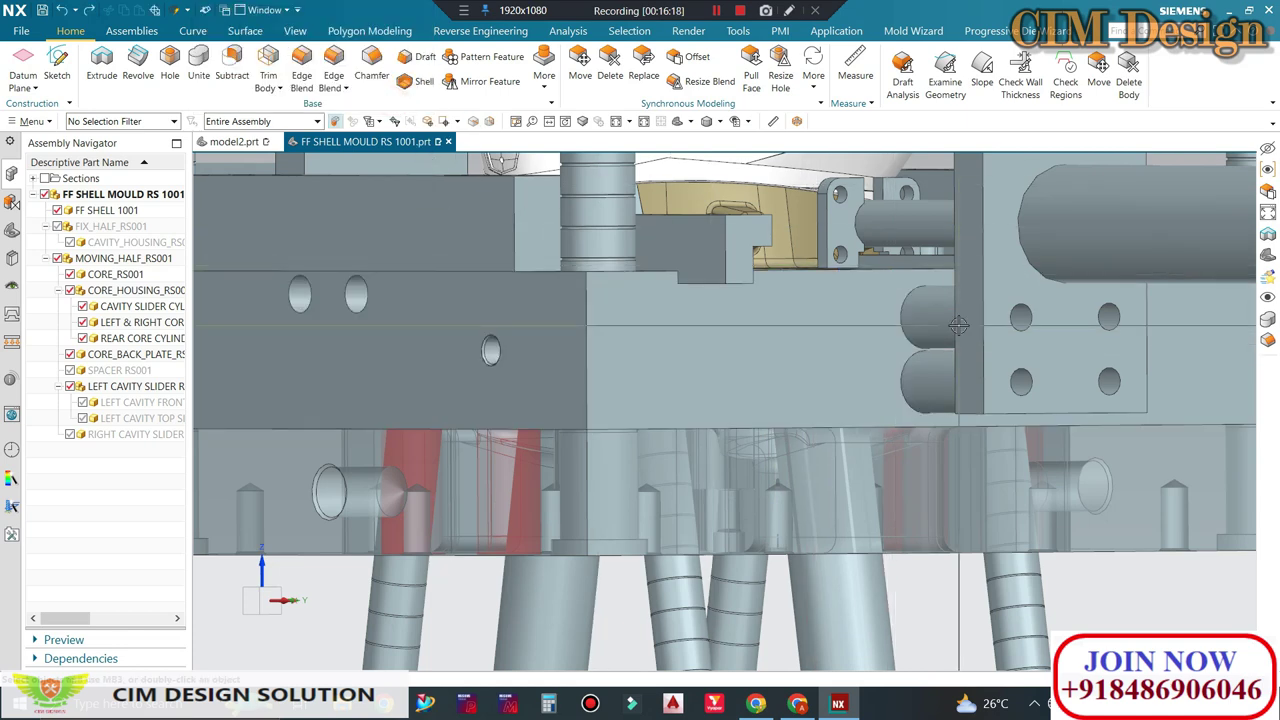
Step: Orbit the mould to inspect its underside, returning to the helmet front
scroll(694, 297, down, 3)
middle_drag(694, 297, 735, 360)
scroll(703, 245, up, 3)
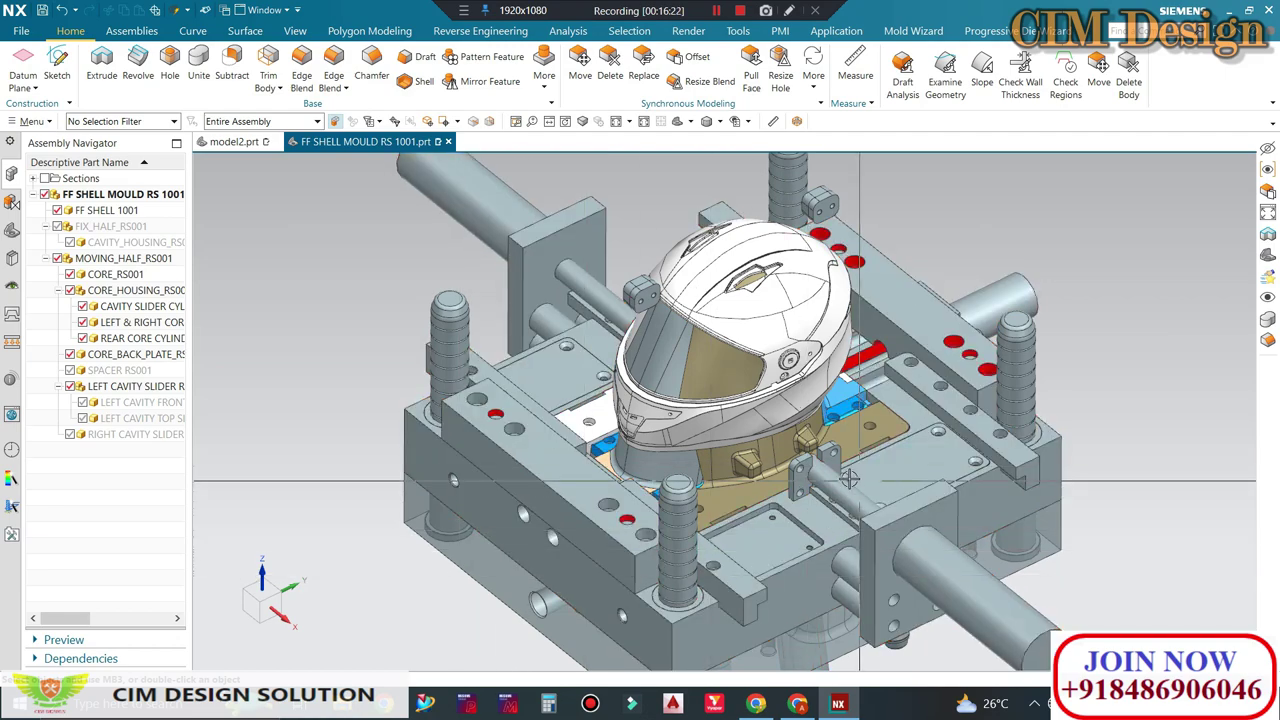
scroll(677, 405, down, 3)
mouse_move(677, 405)
middle_down()
mouse_move(689, 436)
mouse_move(747, 349)
middle_up()
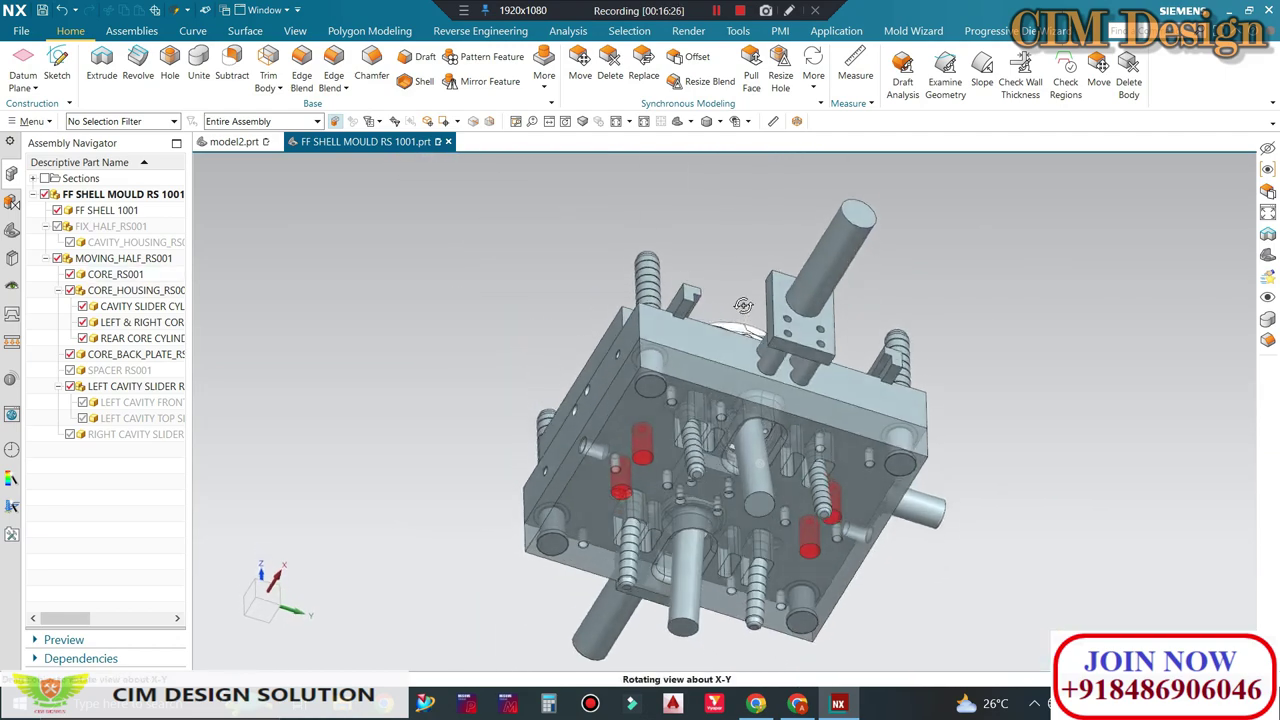
middle_drag(747, 349, 748, 290)
scroll(651, 466, up, 3)
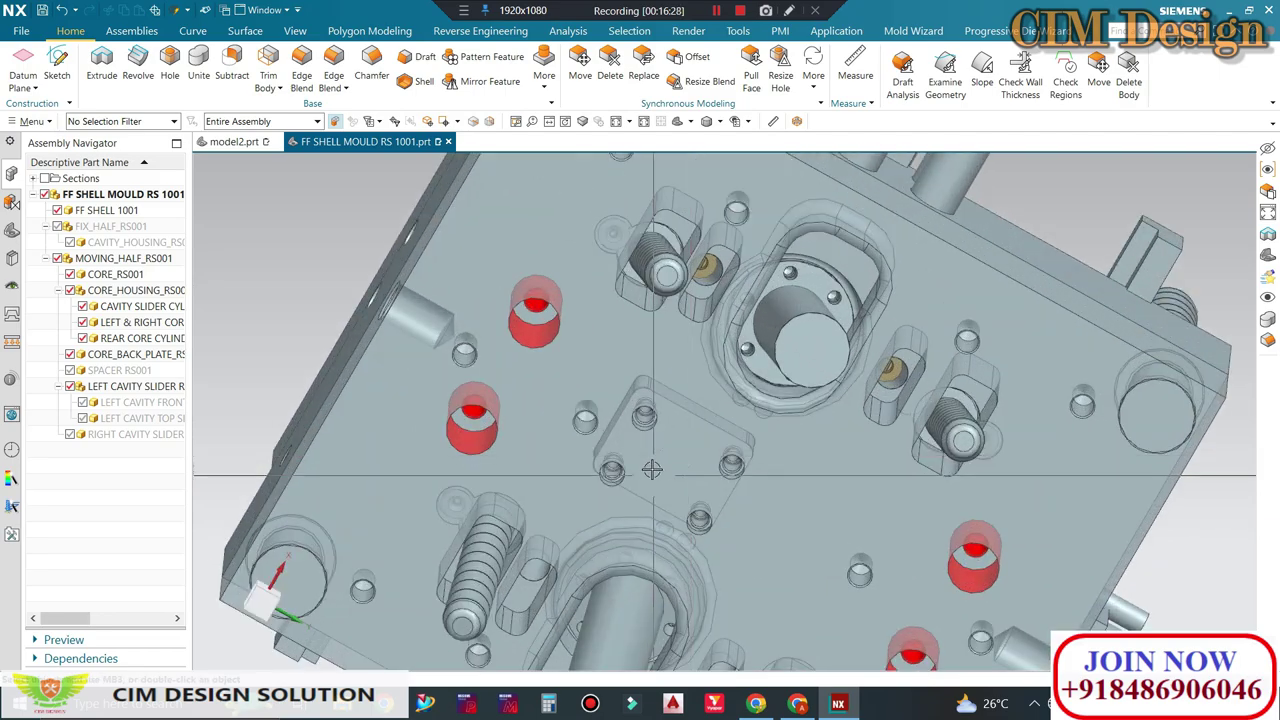
scroll(697, 366, up, 2)
mouse_move(700, 380)
middle_down()
mouse_move(724, 483)
mouse_move(724, 293)
middle_up()
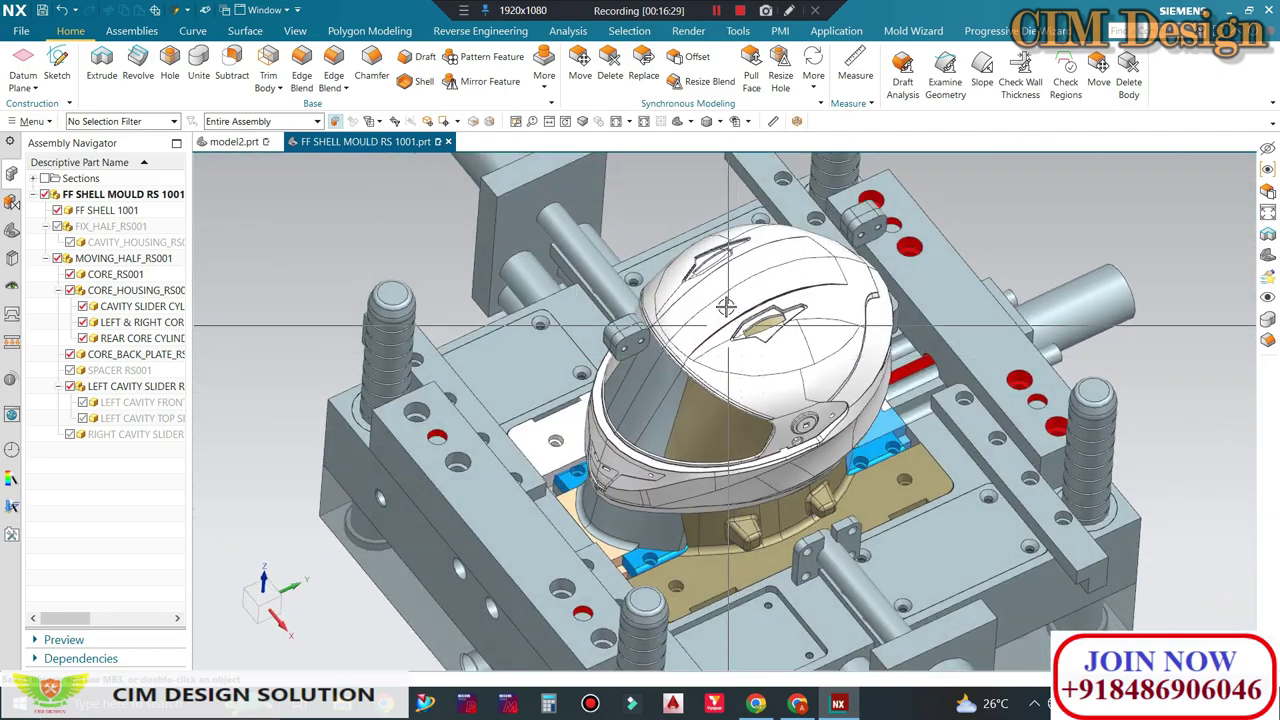
Step: Hide the helmet shell FF SHELL 1001 to expose the core
click(760, 358)
key(ctrl+b)
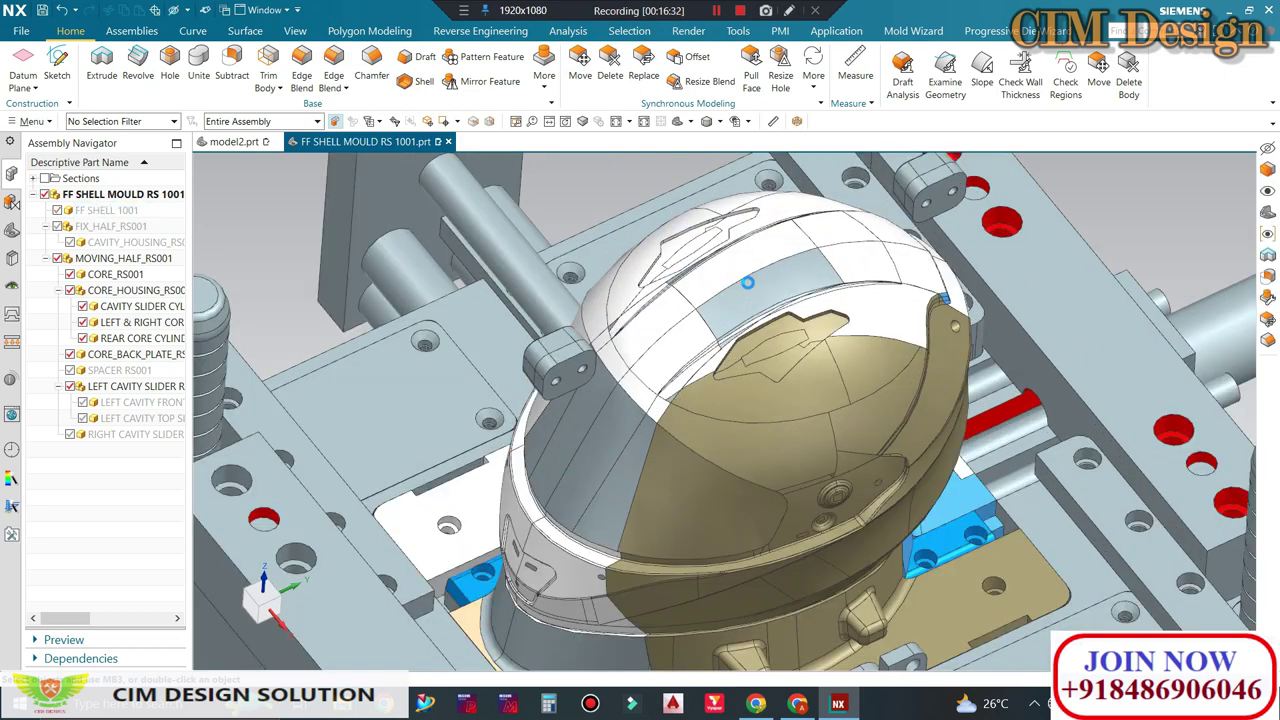
scroll(740, 280, up, 3)
scroll(726, 268, down, 3)
scroll(777, 249, down, 2)
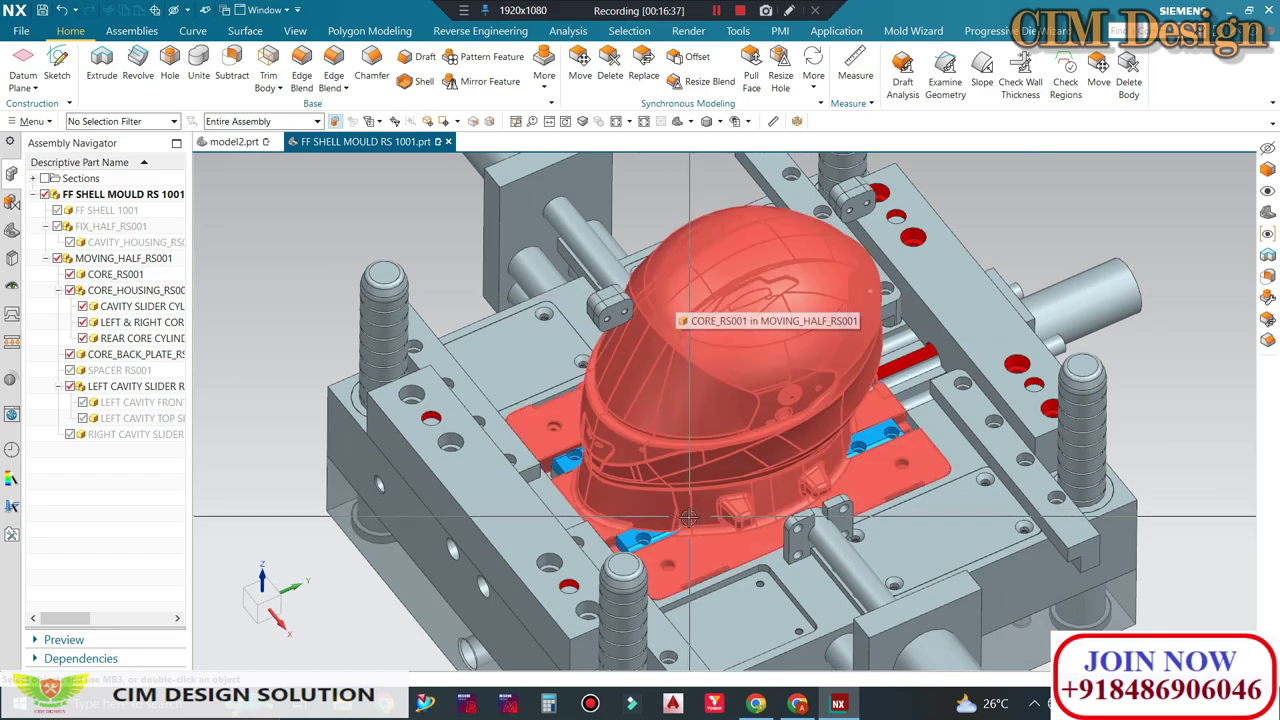
scroll(729, 432, down, 2)
Step: Orbit to inspect the exposed core and sliders from underneath
mouse_move(760, 452)
middle_down()
mouse_move(785, 413)
mouse_move(718, 342)
mouse_move(626, 355)
middle_up()
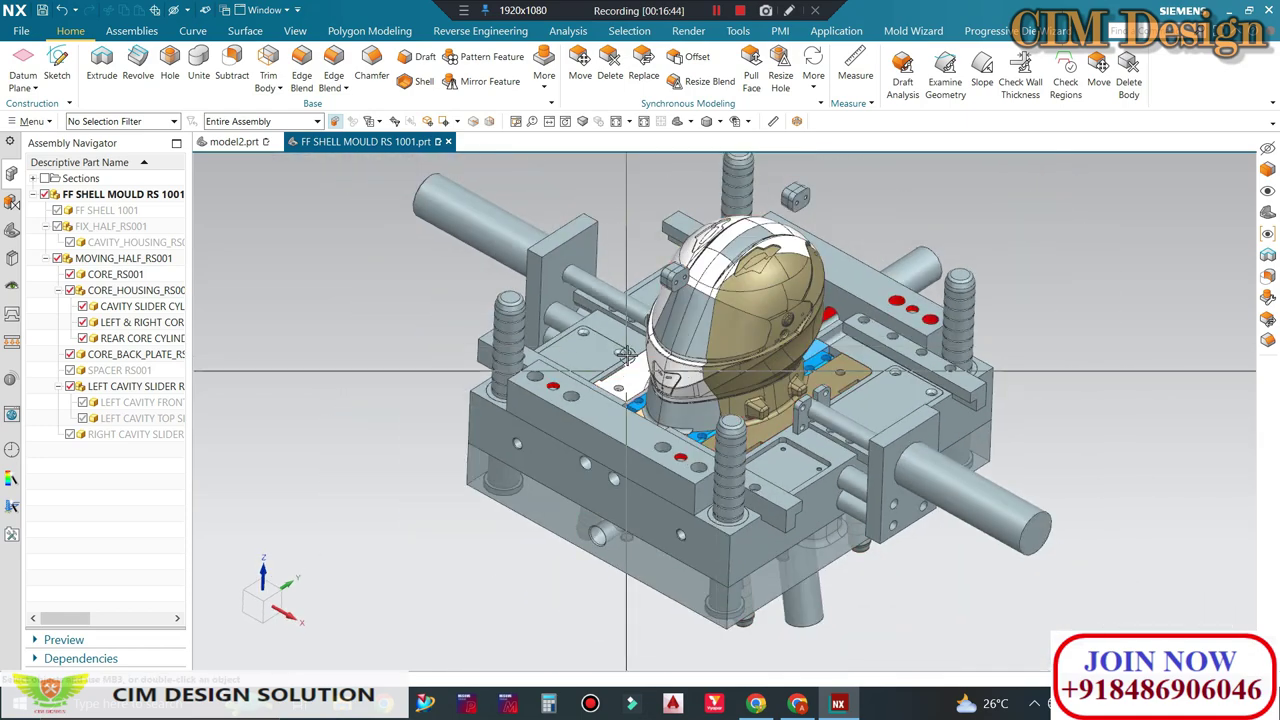
scroll(748, 253, up, 3)
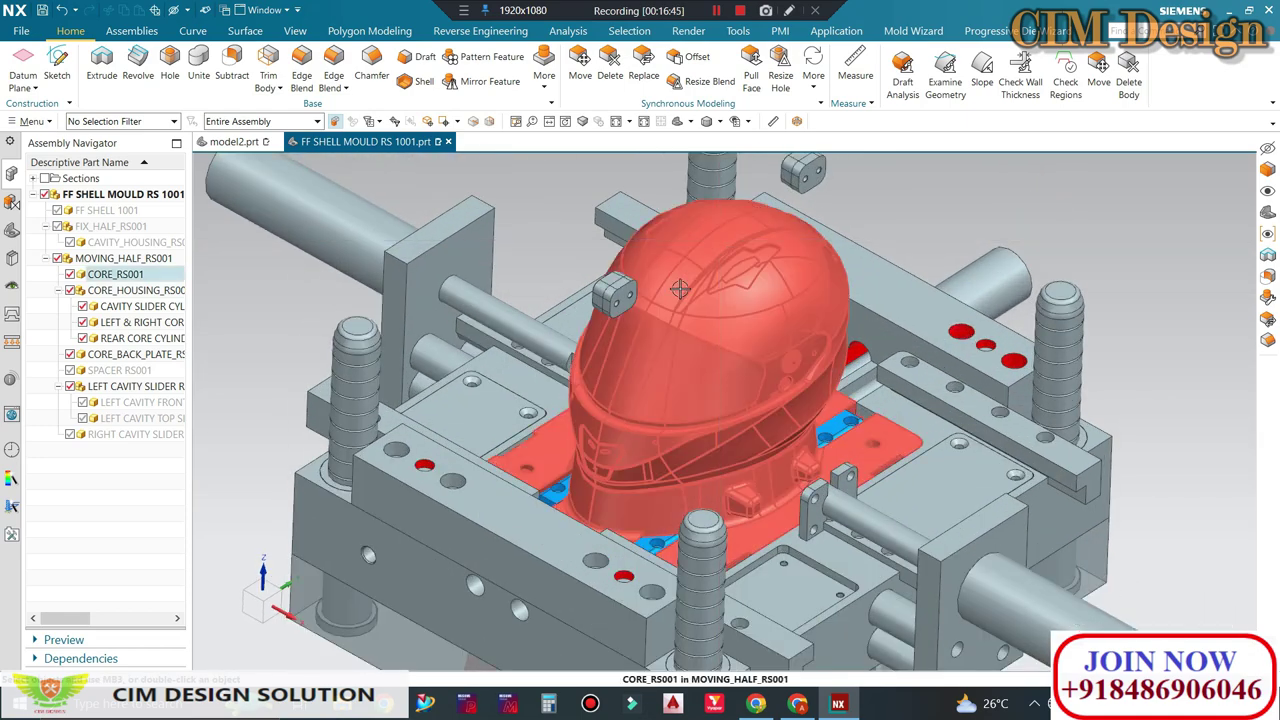
scroll(679, 289, down, 3)
mouse_move(679, 289)
middle_down()
mouse_move(653, 435)
mouse_move(585, 298)
mouse_move(640, 285)
mouse_move(653, 418)
mouse_move(671, 445)
middle_up()
scroll(653, 435, up, 3)
Step: Hide the core back plate and remaining mould plates, leaving only core and sliders
key(ctrl+b)
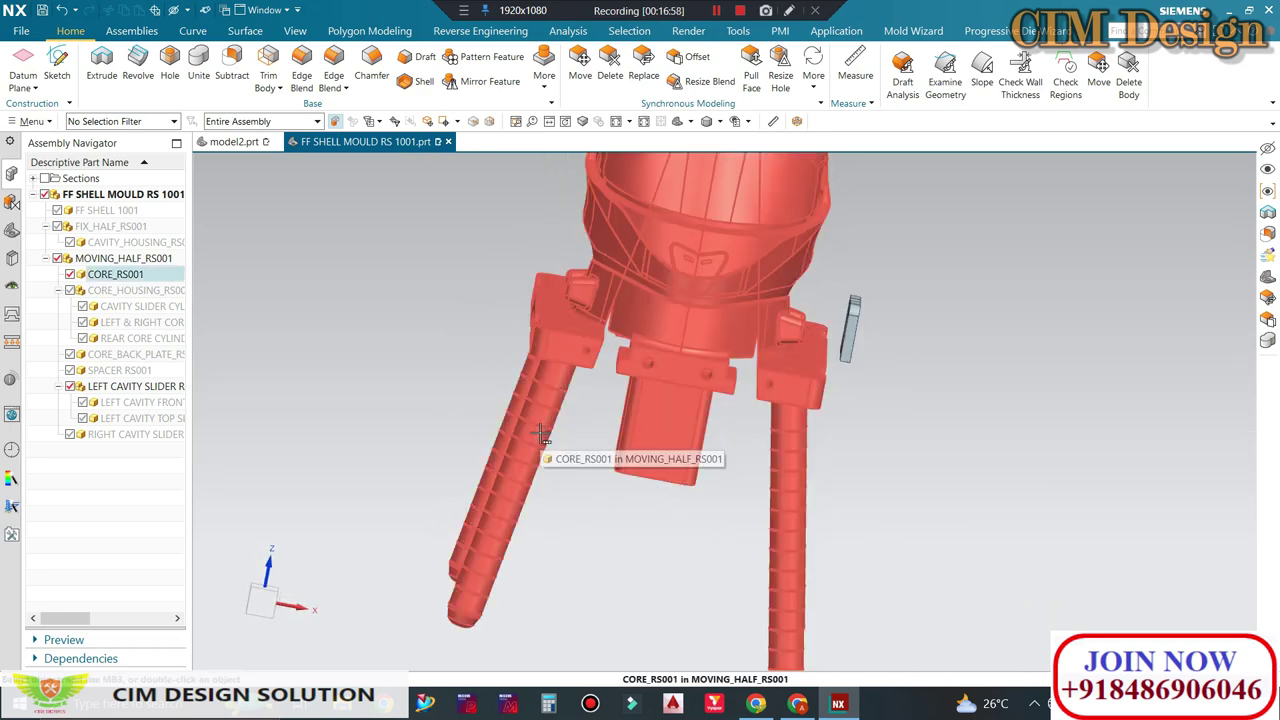
mouse_move(541, 434)
middle_down()
mouse_move(674, 261)
mouse_move(651, 474)
mouse_move(639, 427)
middle_up()
key(ctrl+b)
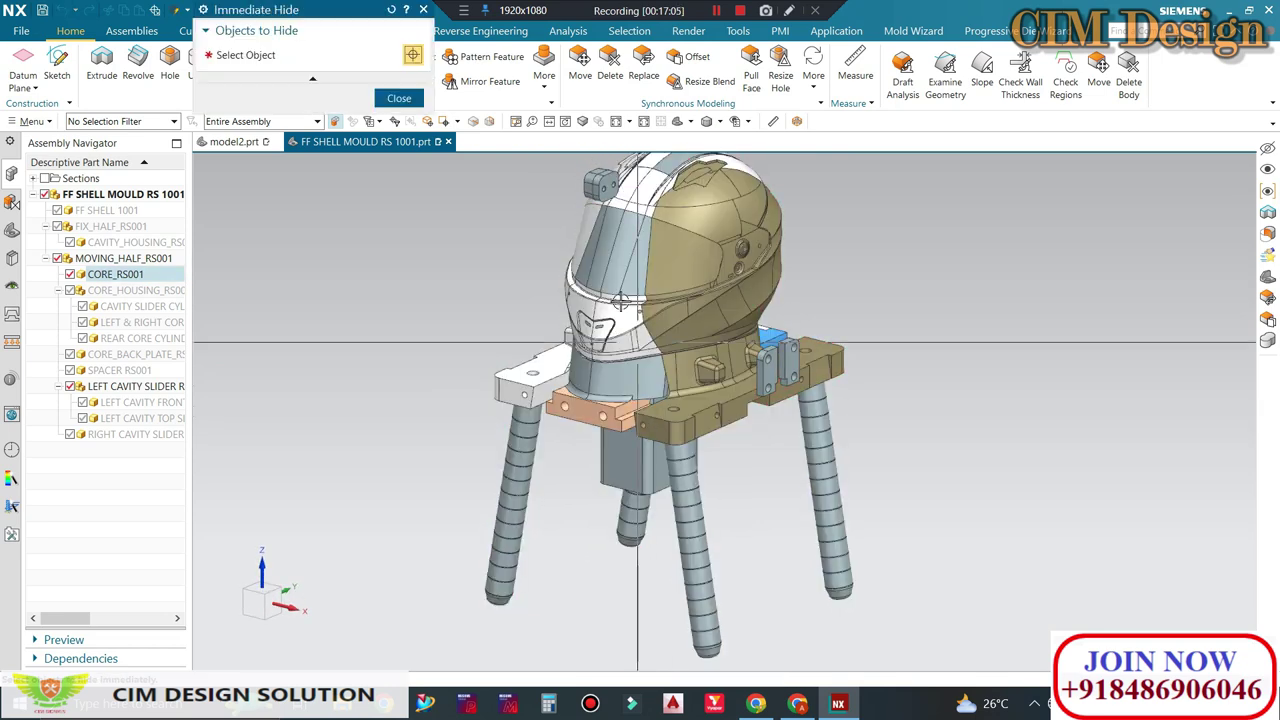
click(390, 97)
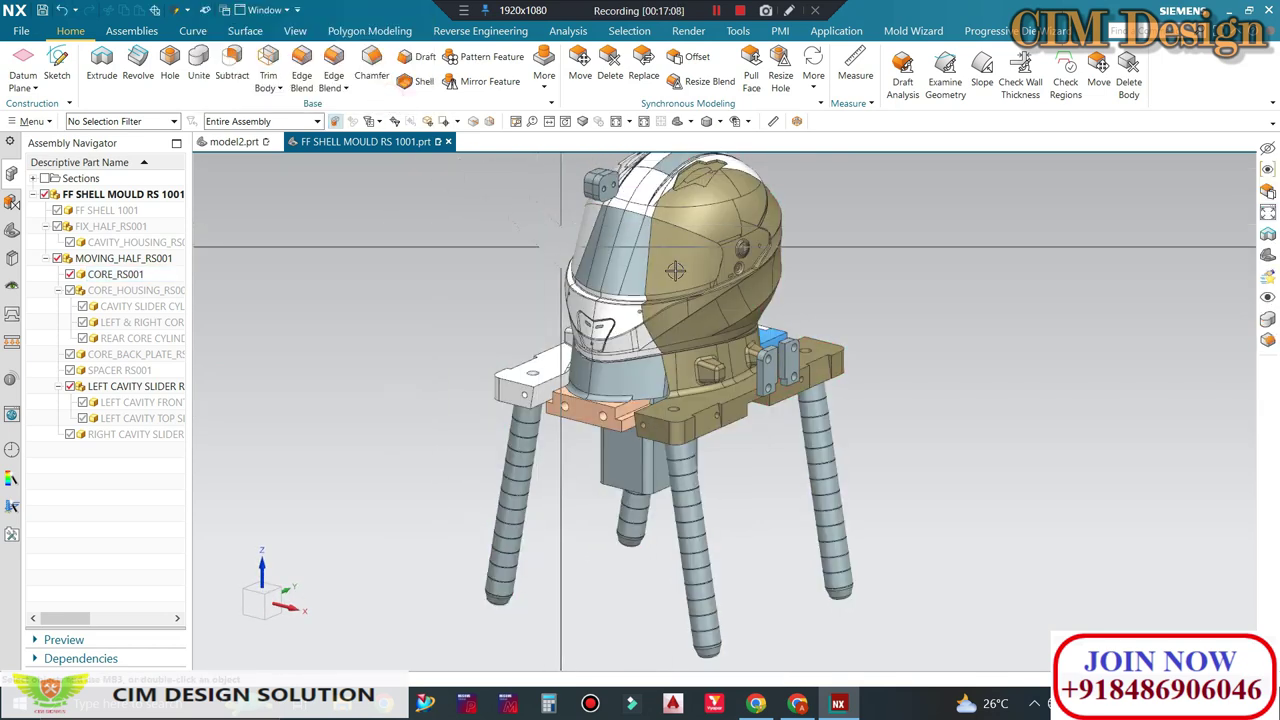
key(ctrl+j)
Step: Start a translucency change on all visible parts, then cancel it
click(409, 77)
click(320, 371)
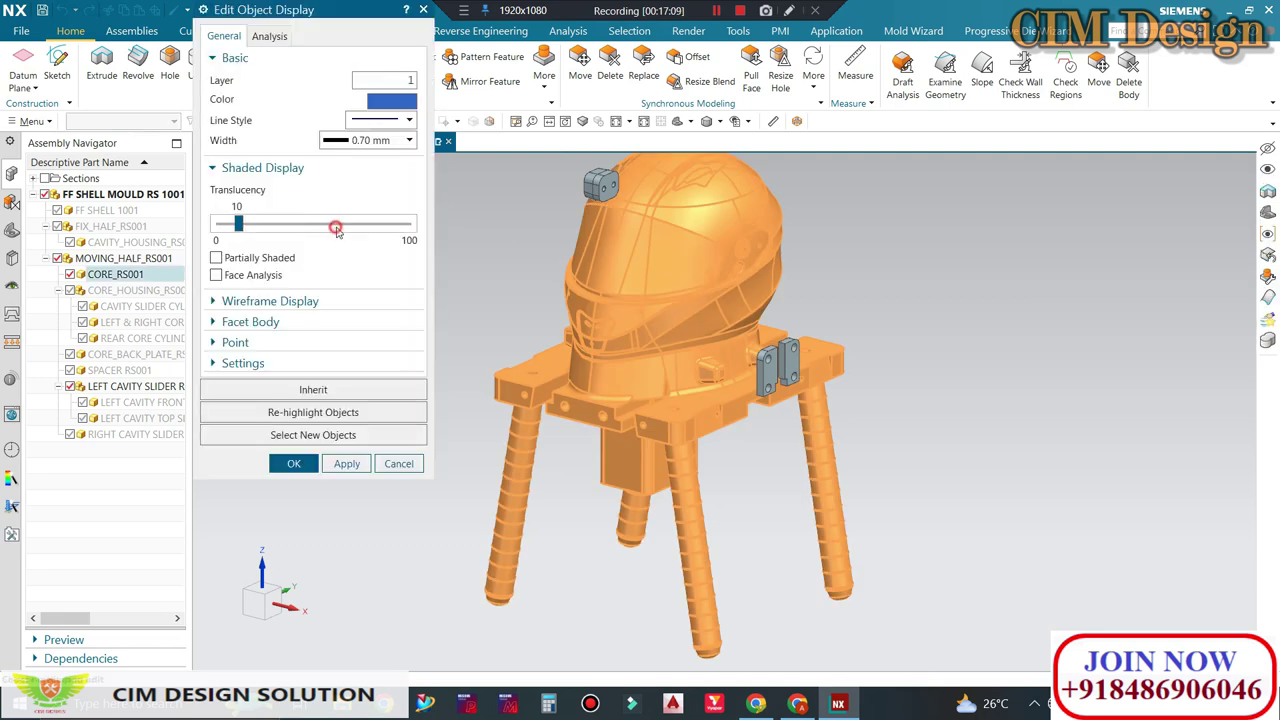
click(337, 229)
key(Escape)
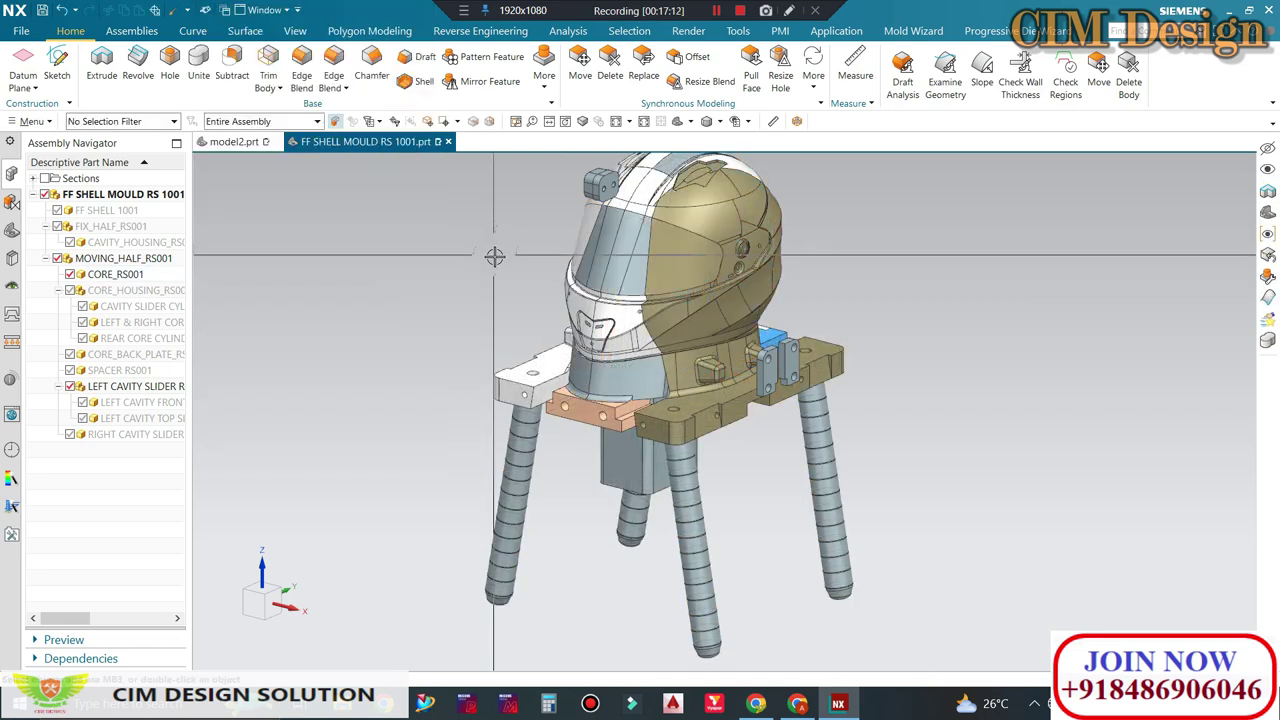
Step: Set the selection type filter to Solid Body
click(112, 119)
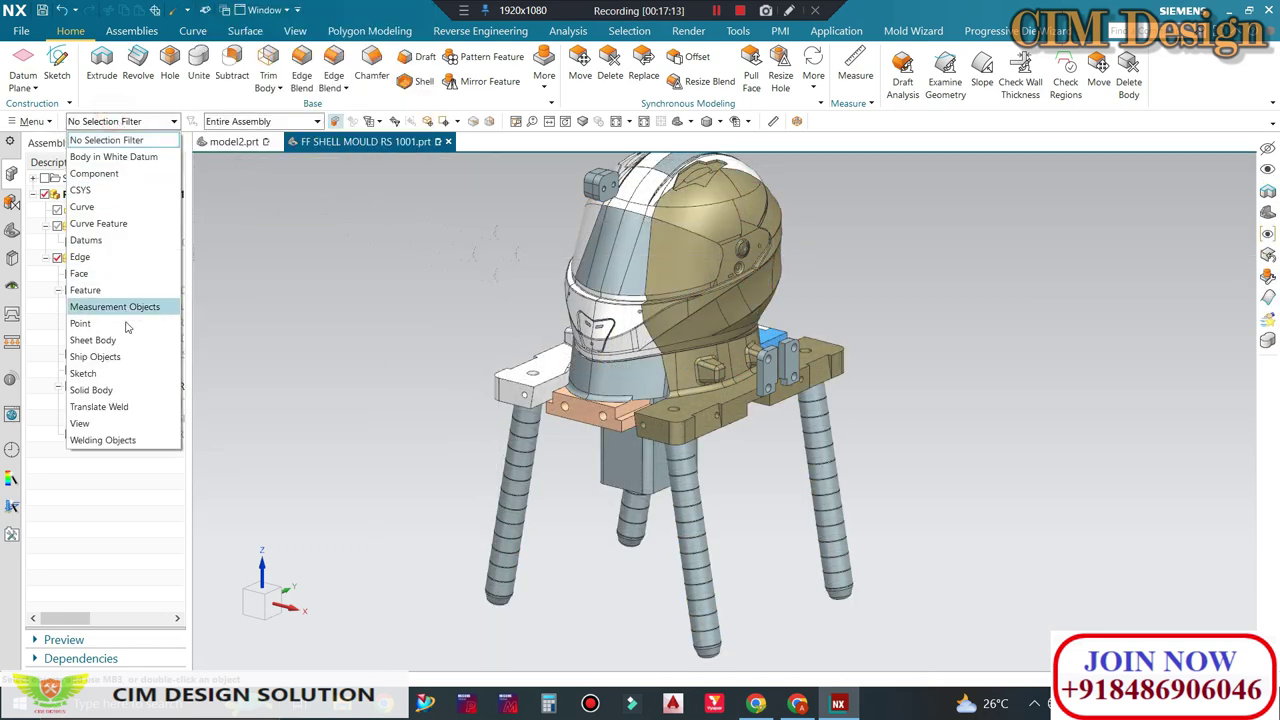
click(117, 395)
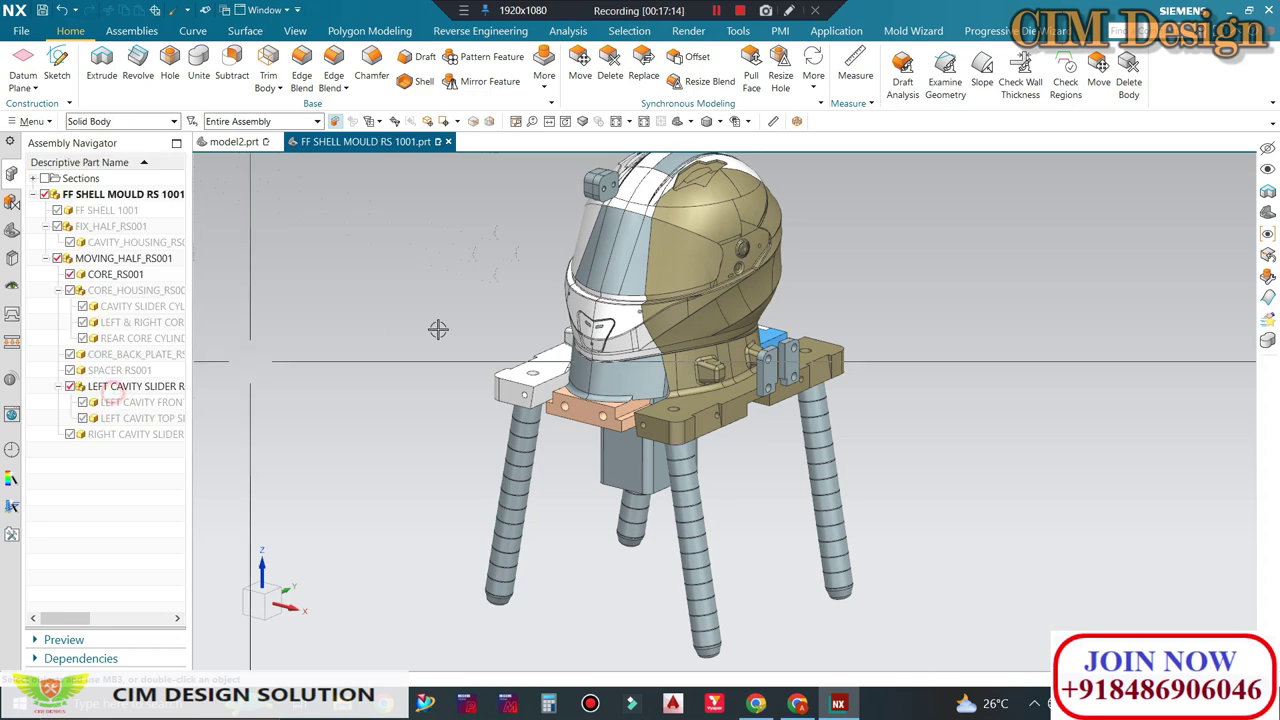
click(112, 121)
click(110, 262)
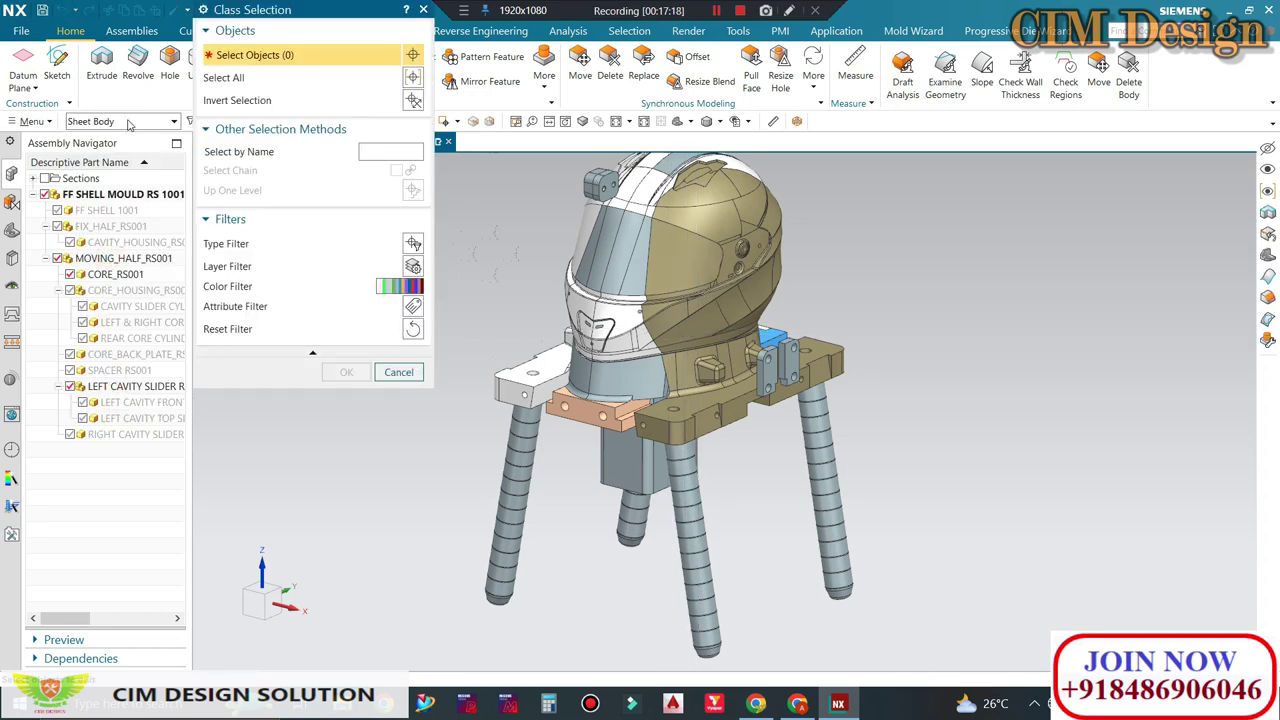
click(128, 122)
click(97, 287)
Step: Set the core solid body's translucency to 40 and accept
click(223, 77)
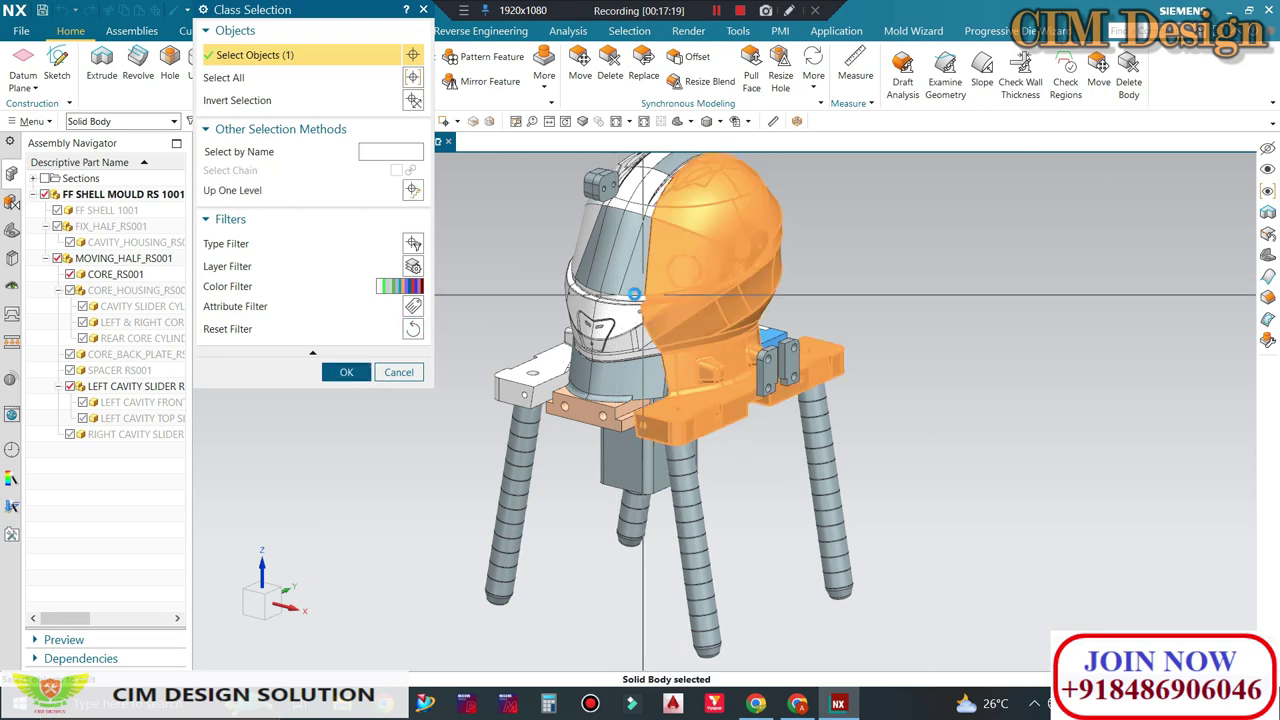
click(346, 372)
click(321, 225)
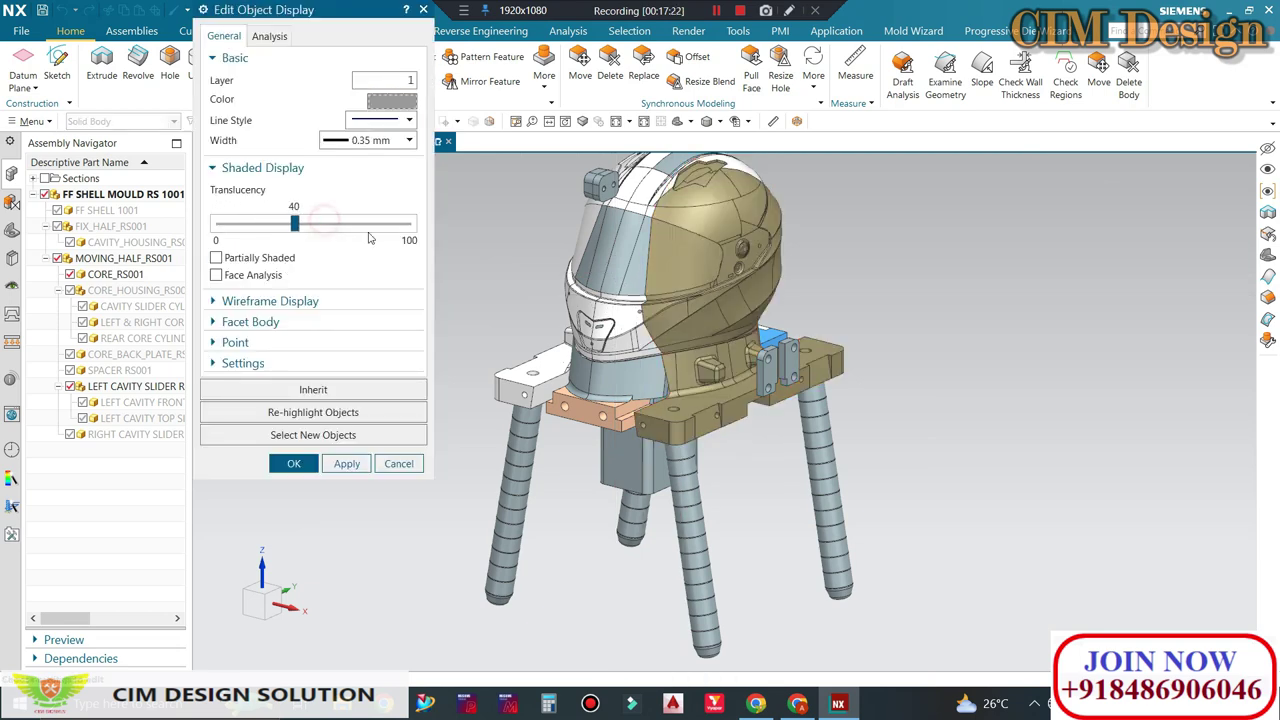
middle_click(706, 340)
scroll(706, 340, up, 2)
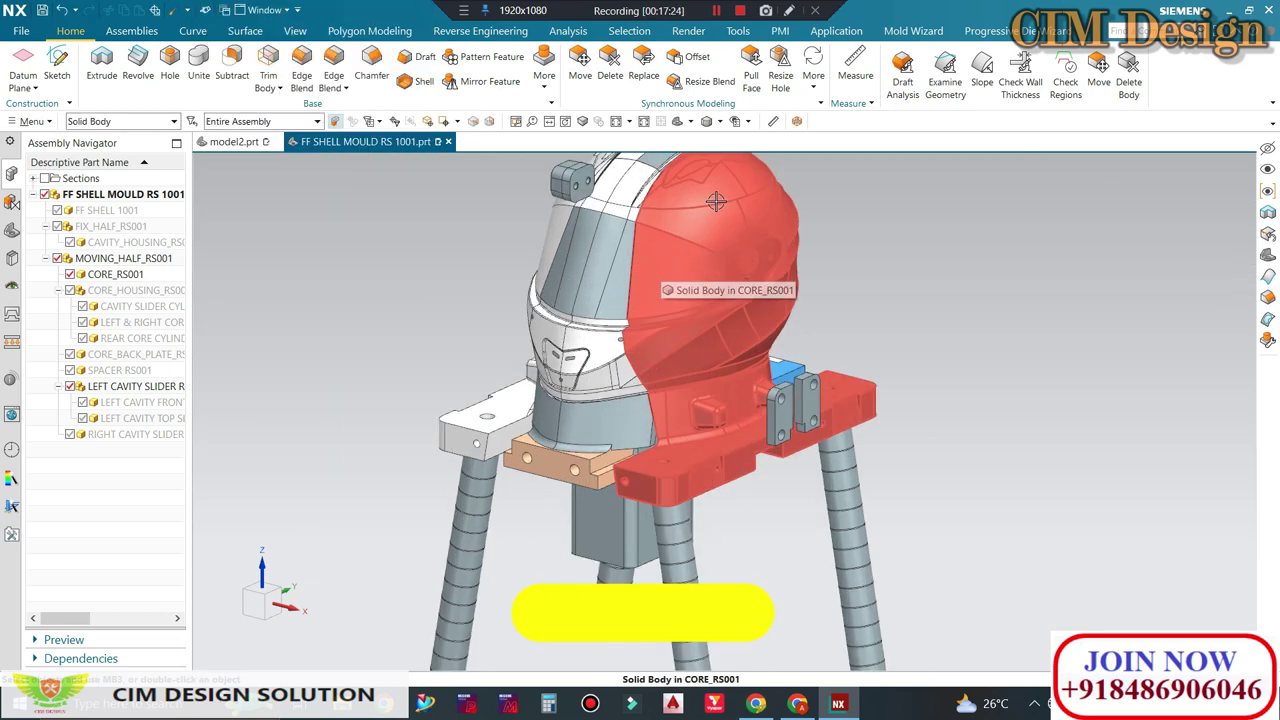
right_click(723, 264)
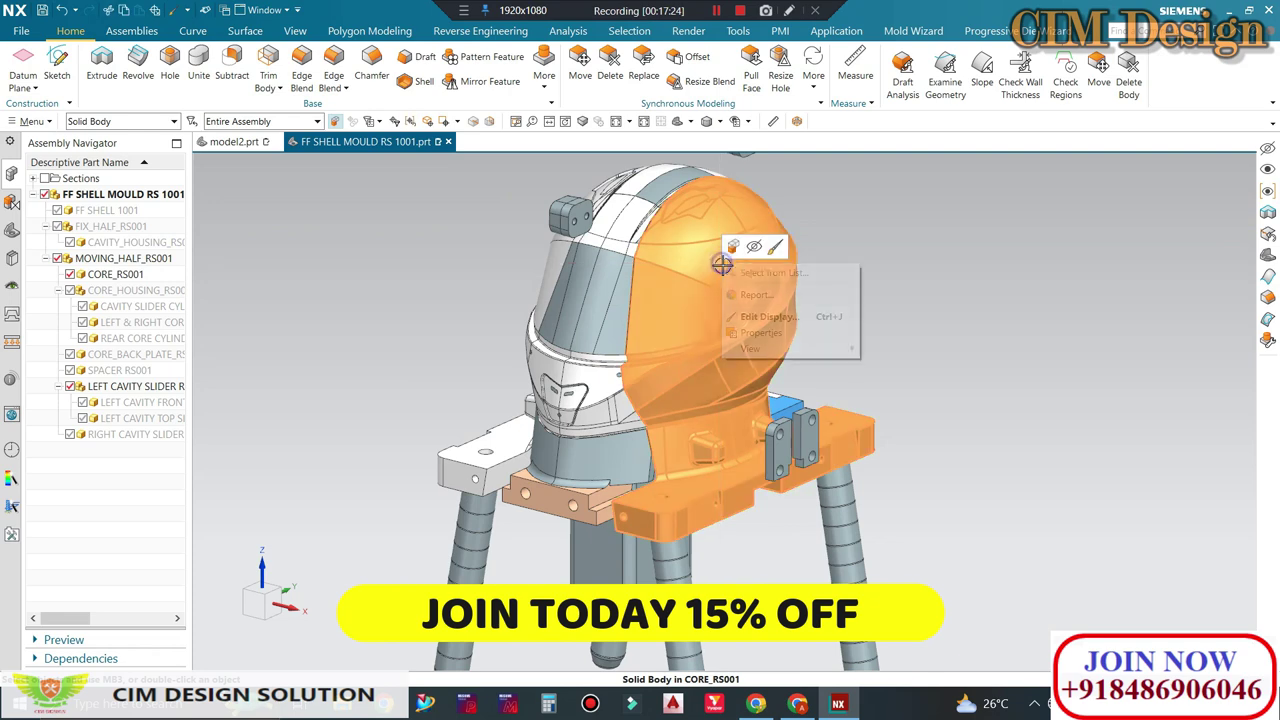
click(762, 335)
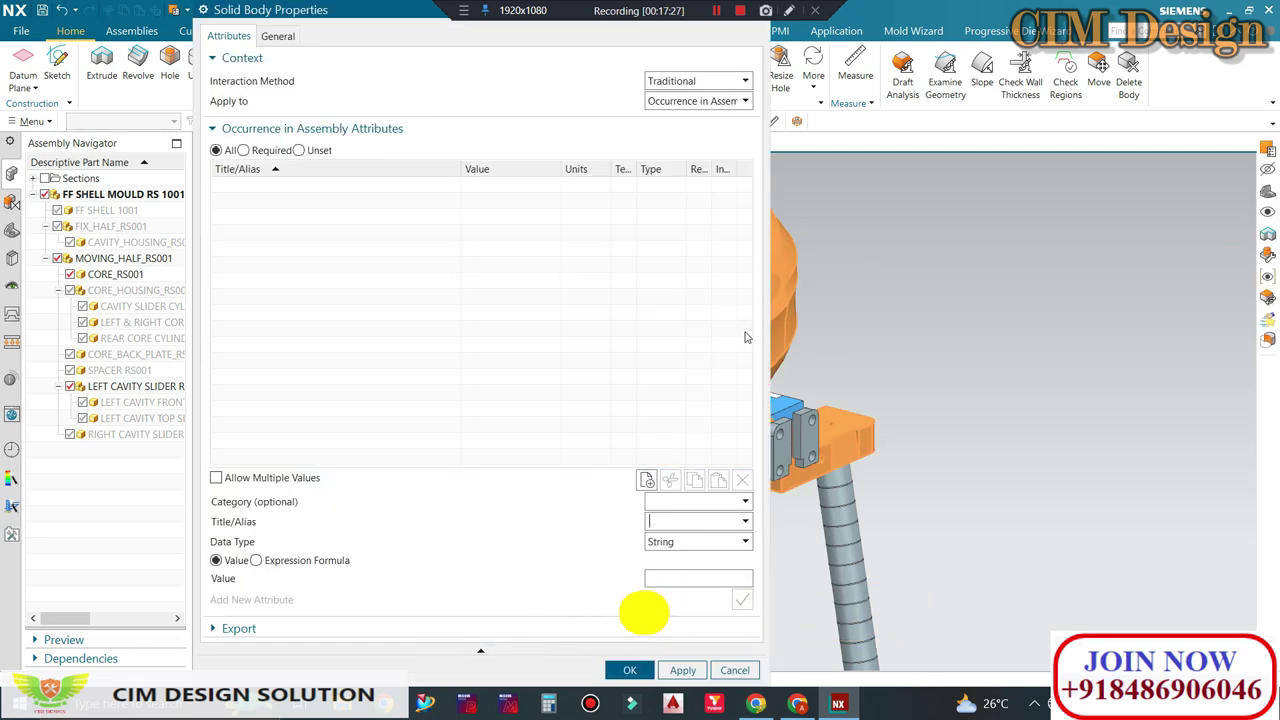
click(278, 36)
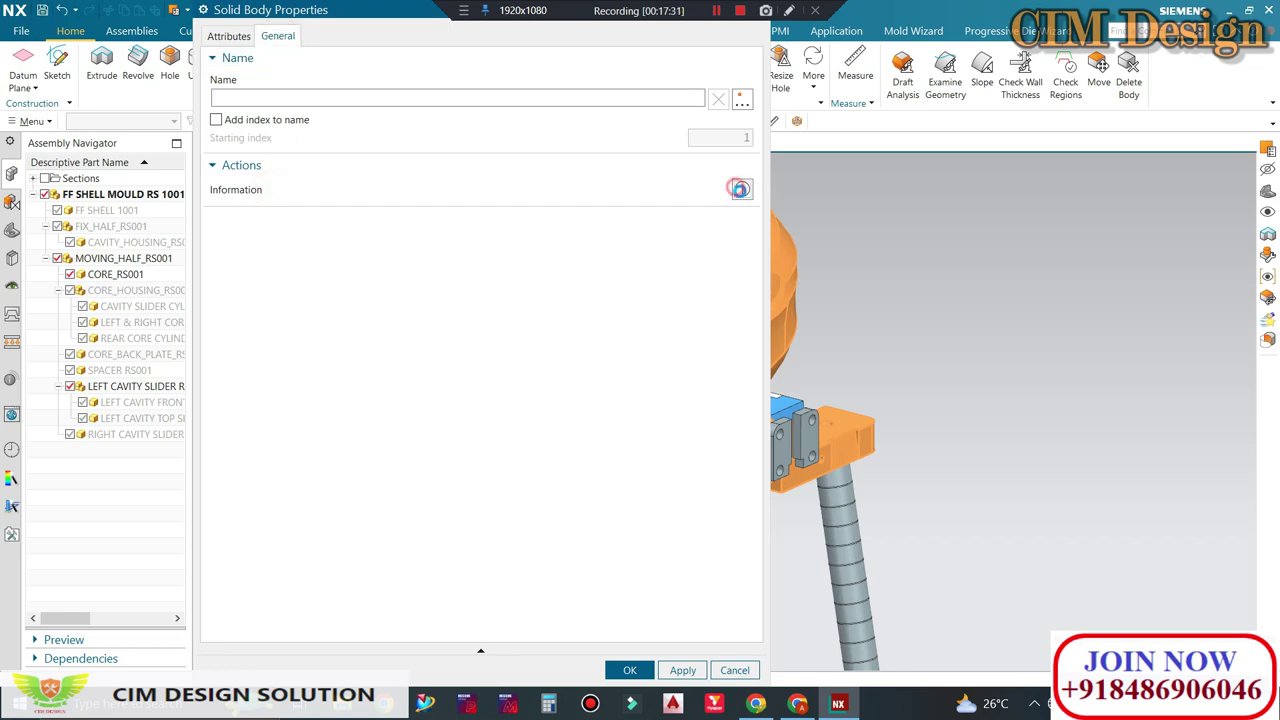
click(740, 189)
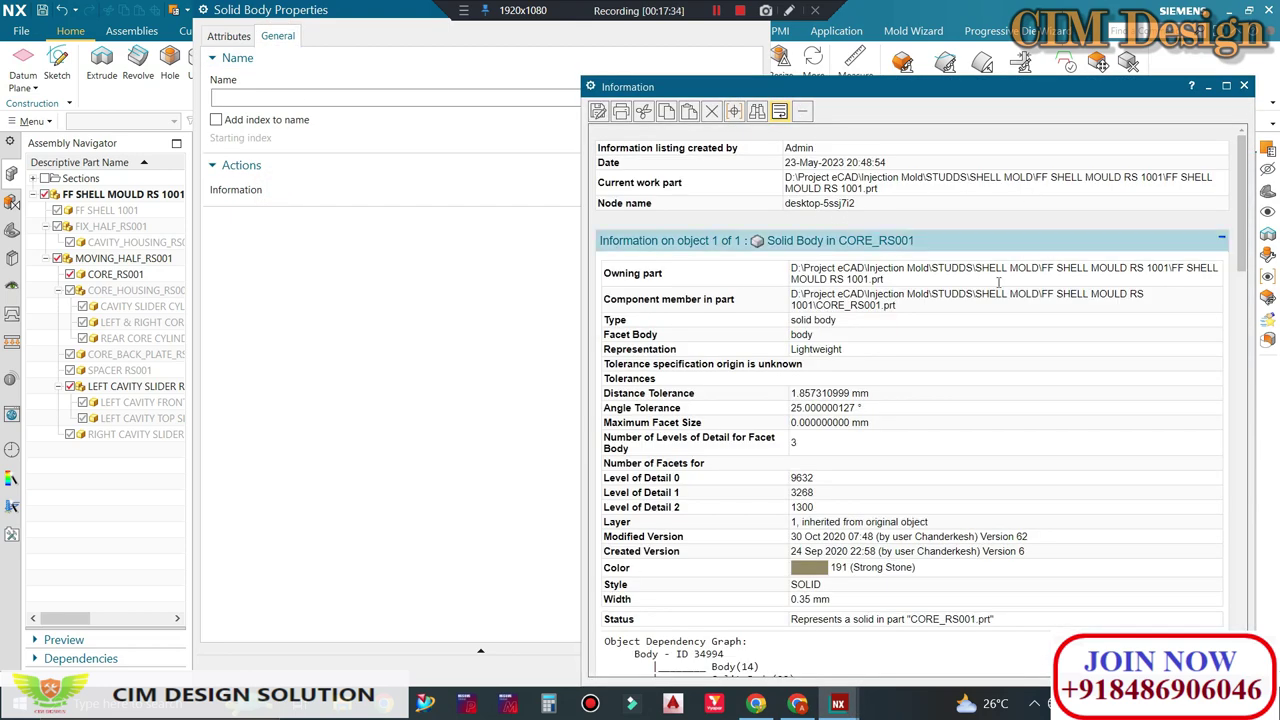
scroll(879, 260, down, 3)
scroll(879, 260, down, 1)
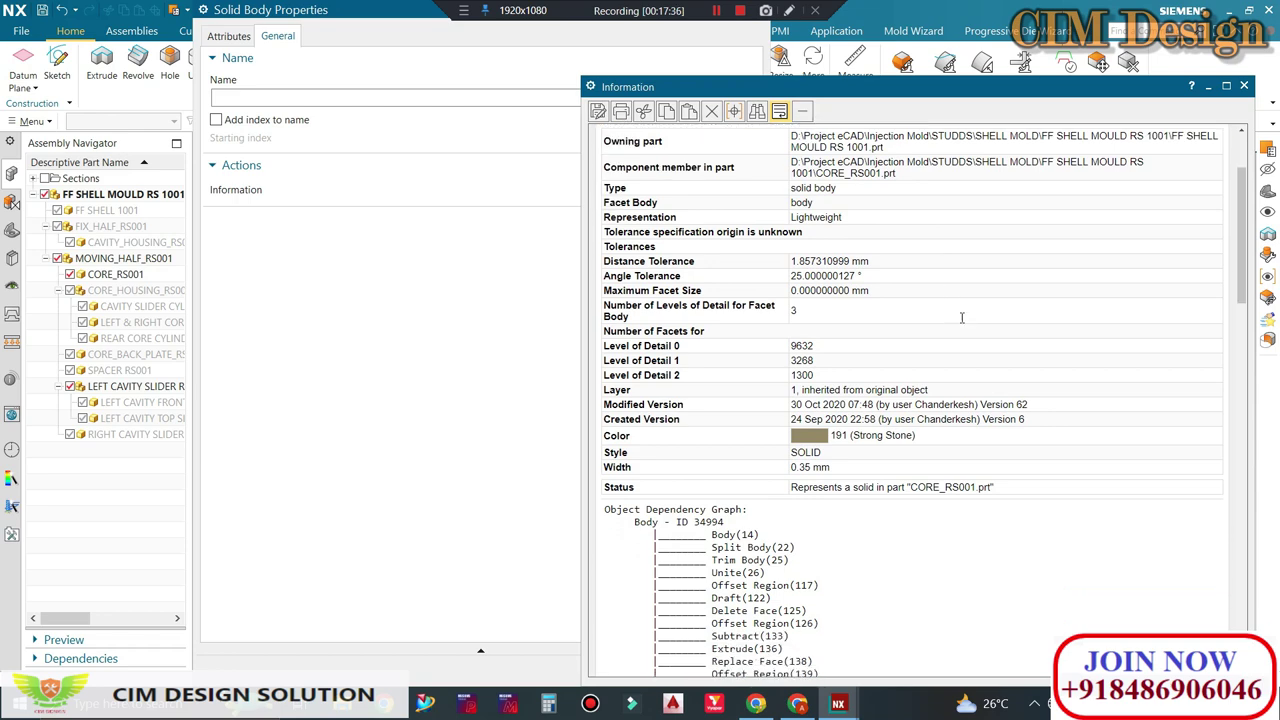
scroll(879, 260, down, 3)
click(1244, 87)
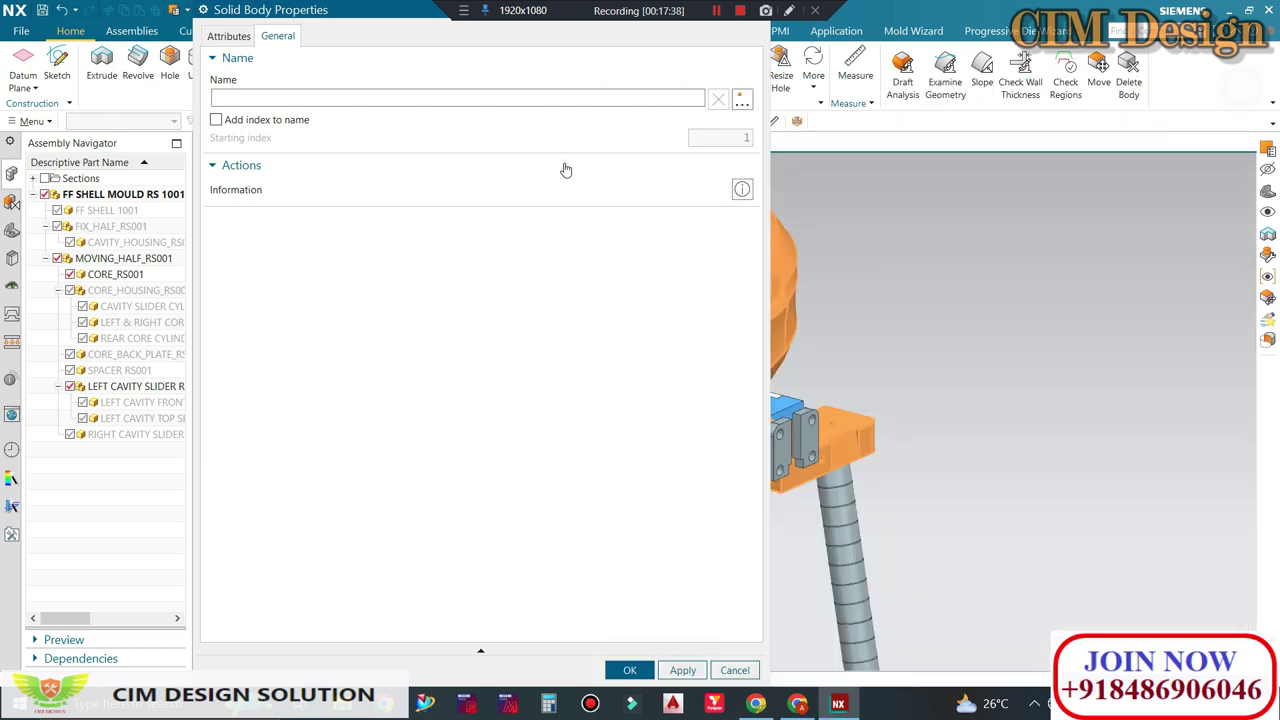
click(229, 36)
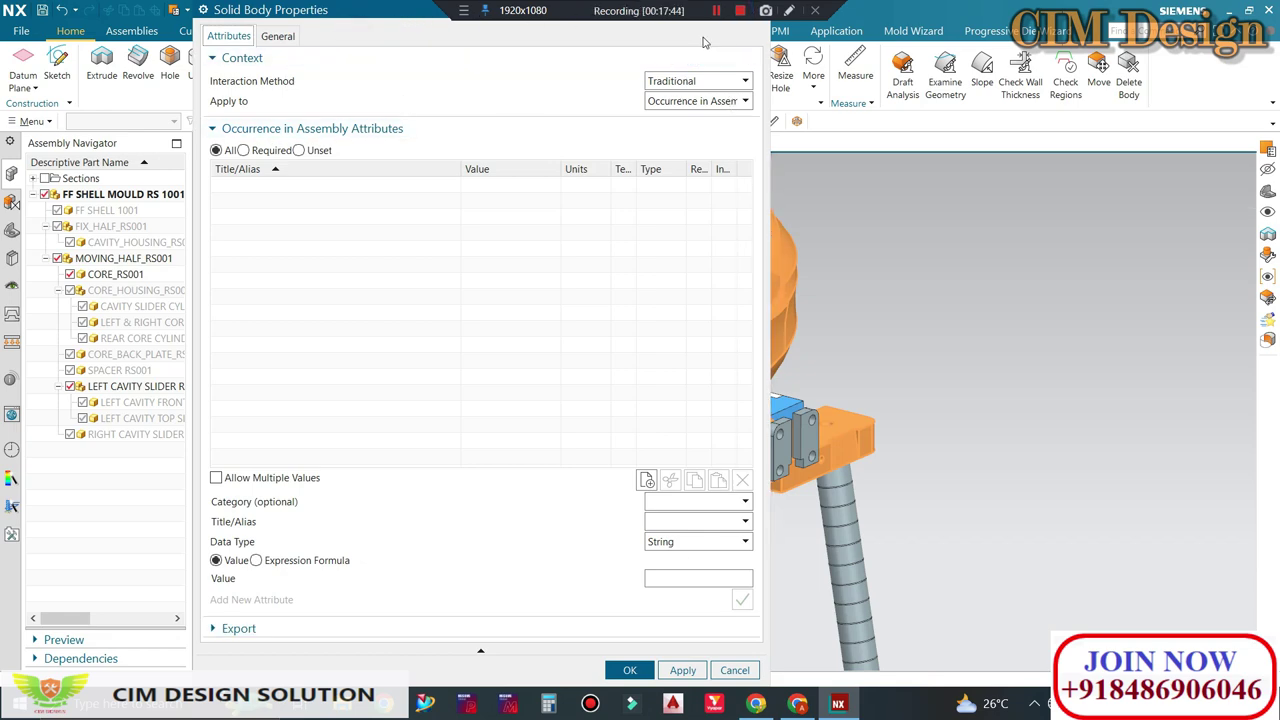
click(740, 675)
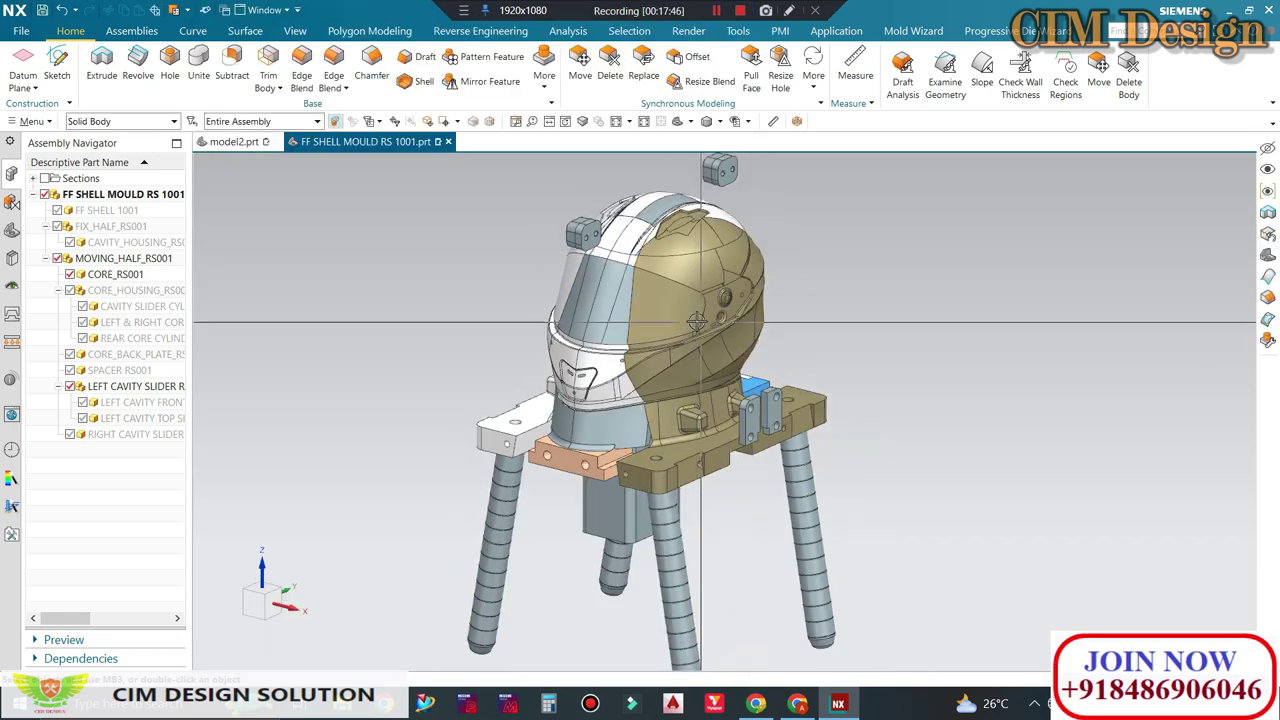
Step: Orbit and zoom around the mould to inspect the core and slider guides
scroll(685, 288, up, 1)
scroll(690, 288, up, 2)
scroll(700, 289, down, 2)
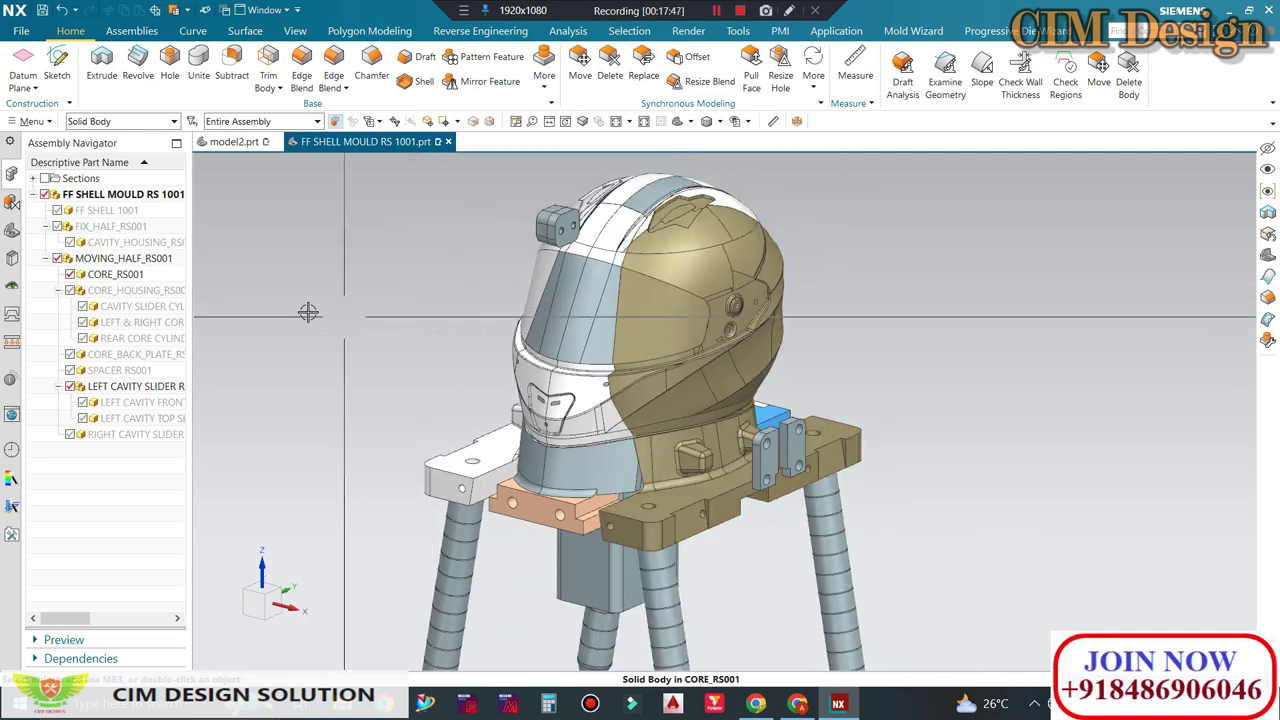
mouse_move(720, 287)
middle_down()
mouse_move(636, 325)
mouse_move(625, 252)
mouse_move(674, 232)
mouse_move(800, 440)
middle_up()
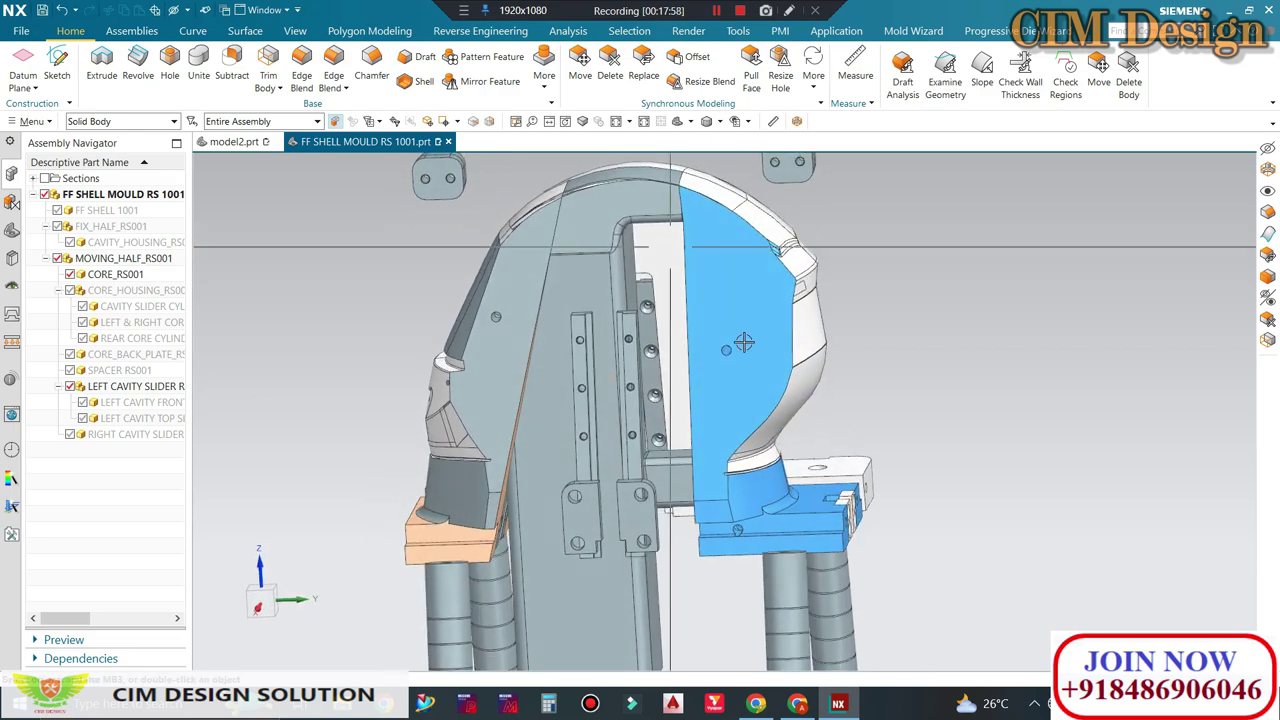
scroll(800, 440, up, 3)
scroll(800, 440, up, 2)
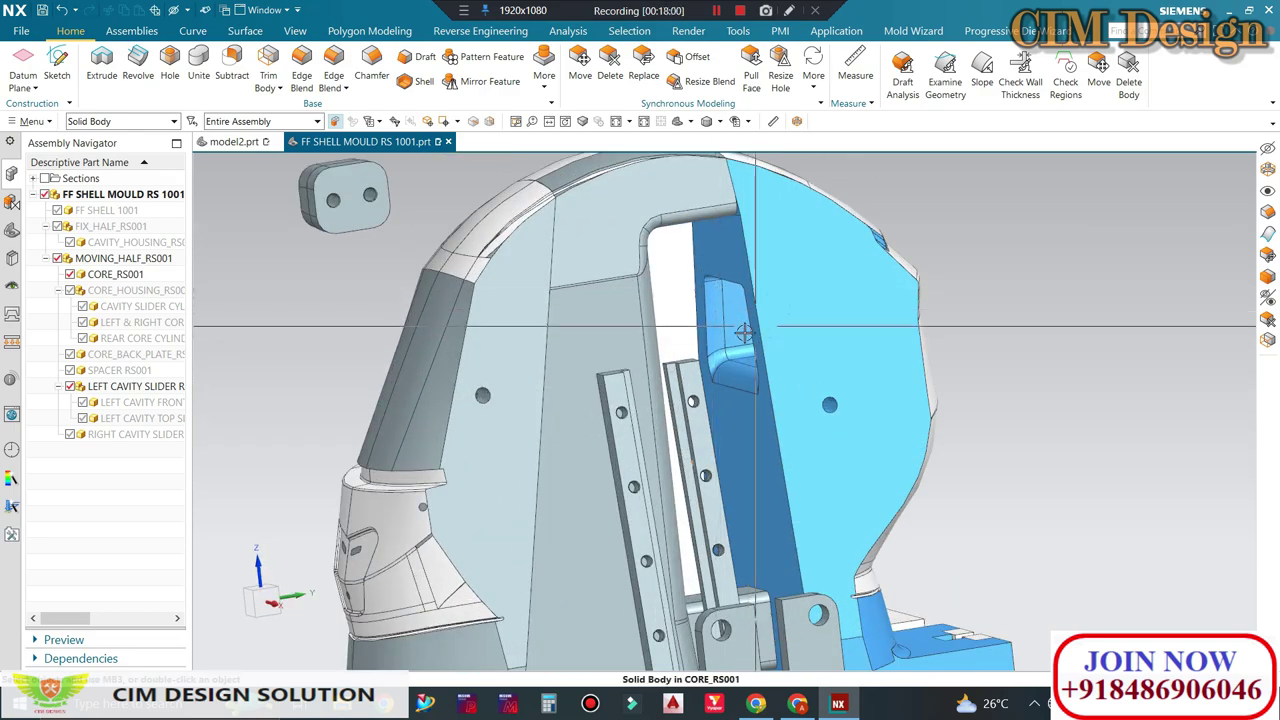
scroll(800, 440, down, 5)
mouse_move(800, 440)
middle_down()
mouse_move(814, 354)
mouse_move(710, 358)
middle_up()
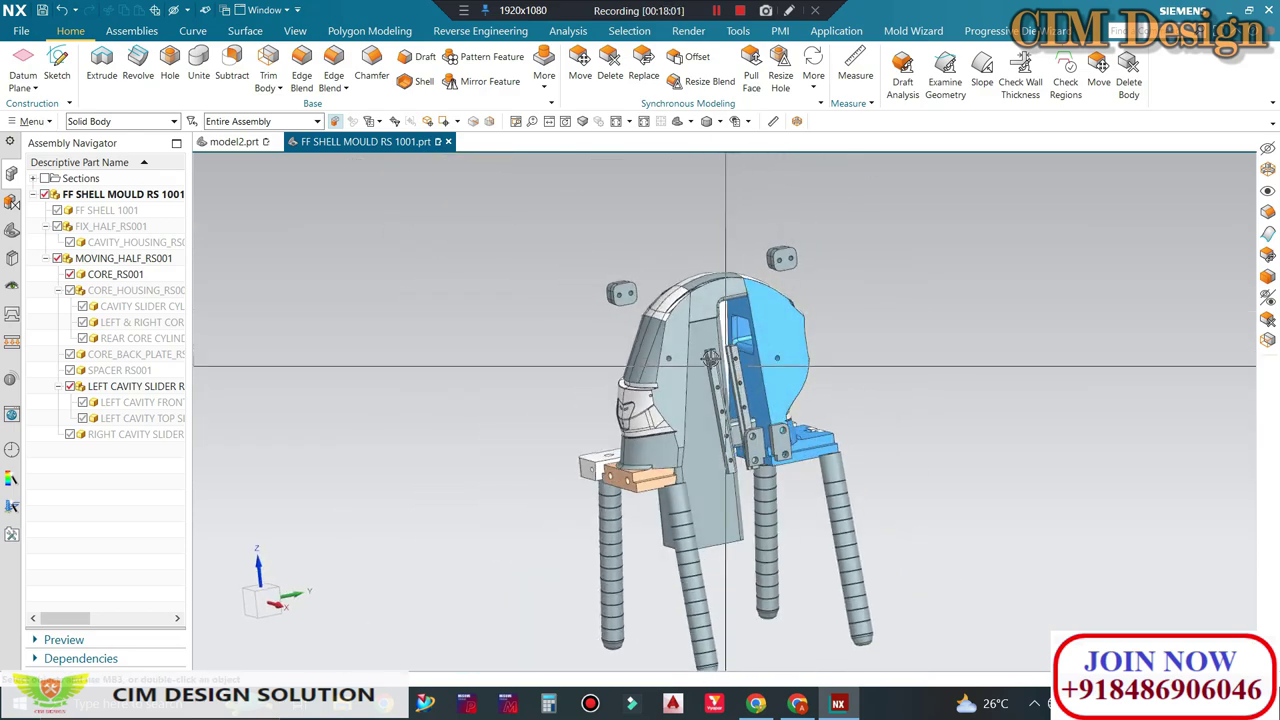
Step: Open the Measure command from the core body's right-click menu
right_click(705, 360)
click(735, 391)
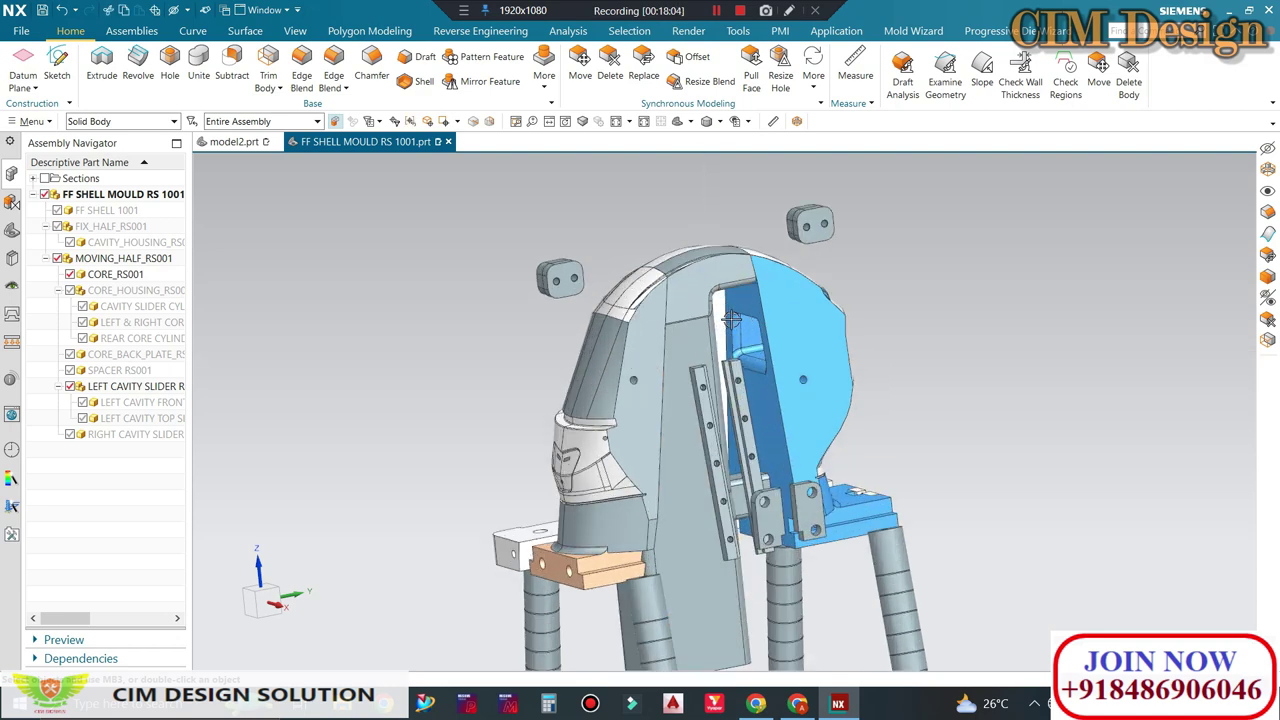
scroll(742, 272, up, 3)
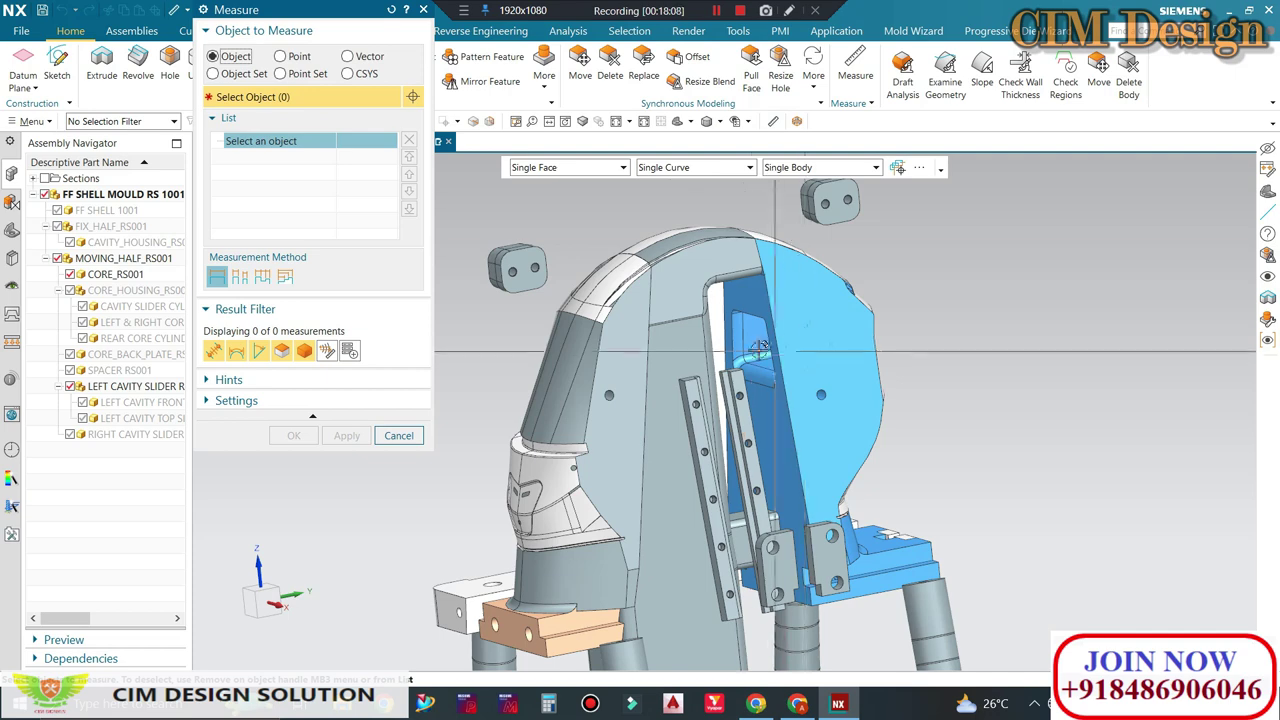
Step: Switch Measure to Vector and pick the direction along the slider guide
scroll(876, 323, up, 2)
scroll(770, 396, up, 2)
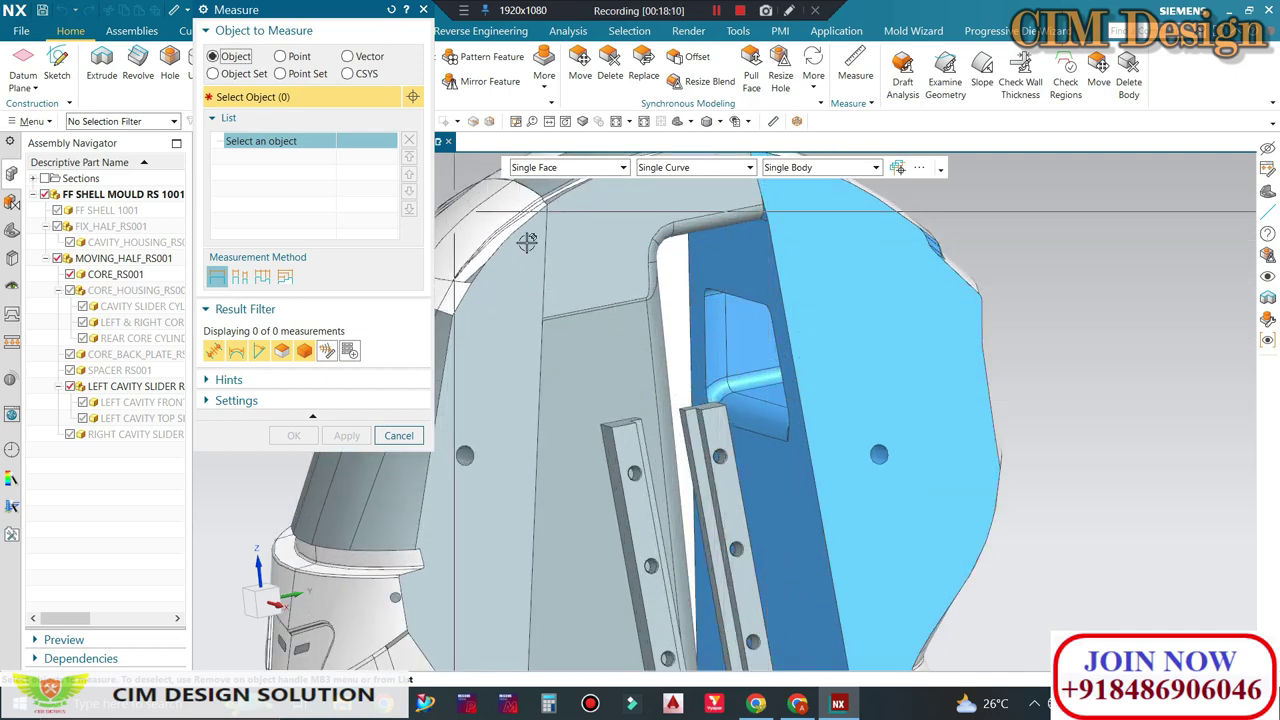
scroll(527, 241, down, 3)
scroll(580, 260, down, 2)
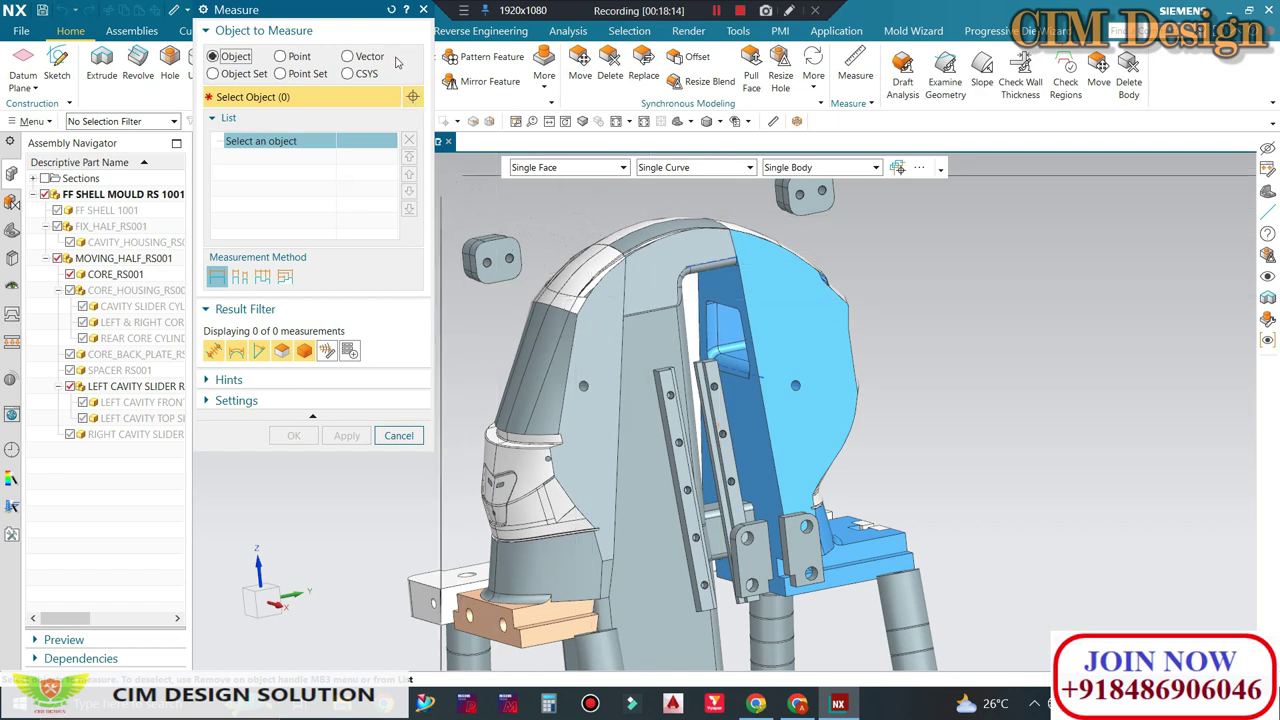
click(379, 63)
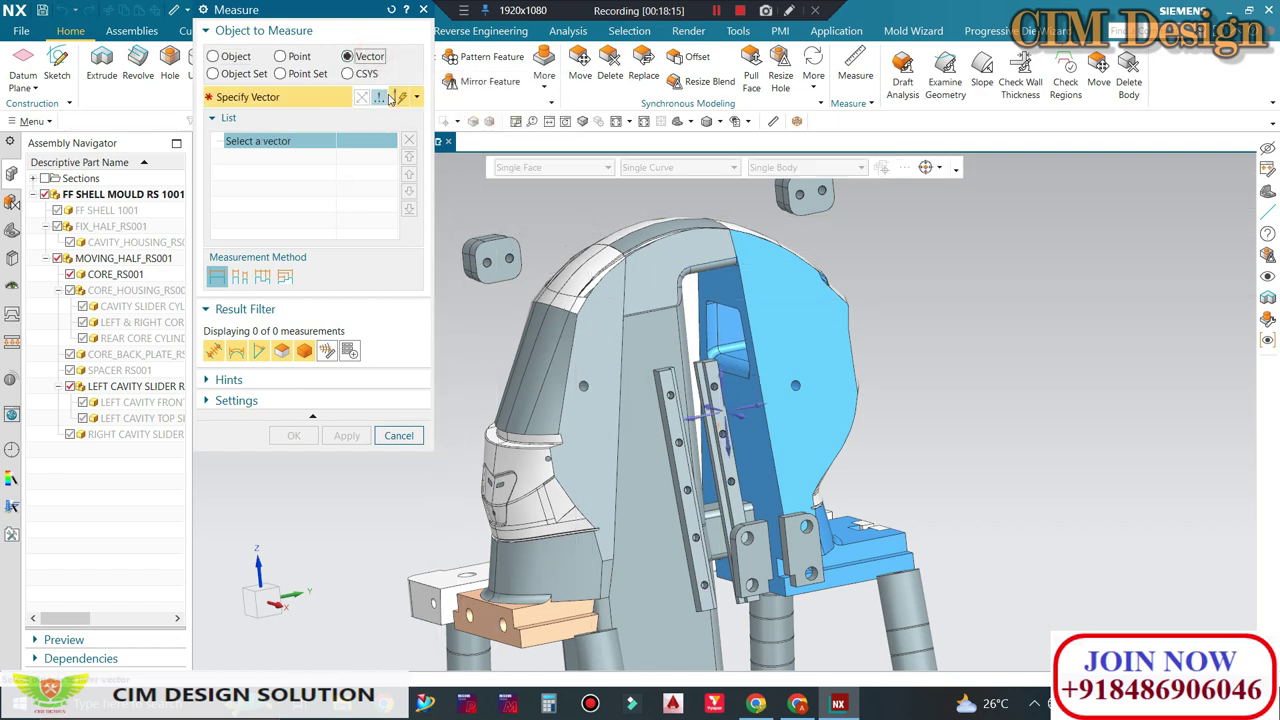
click(718, 384)
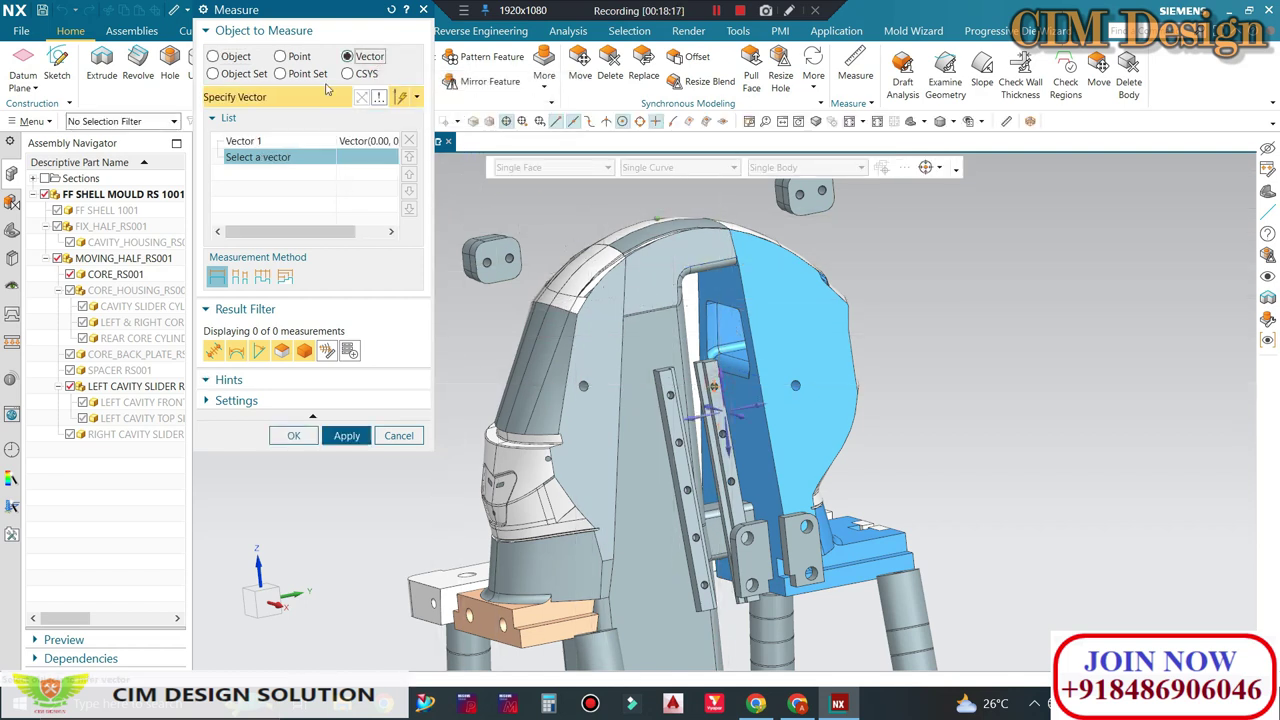
Step: Measure the slot and side faces: 90° inner angle, 82 mm clearance; close
click(237, 58)
scroll(762, 311, up, 3)
scroll(762, 311, up, 3)
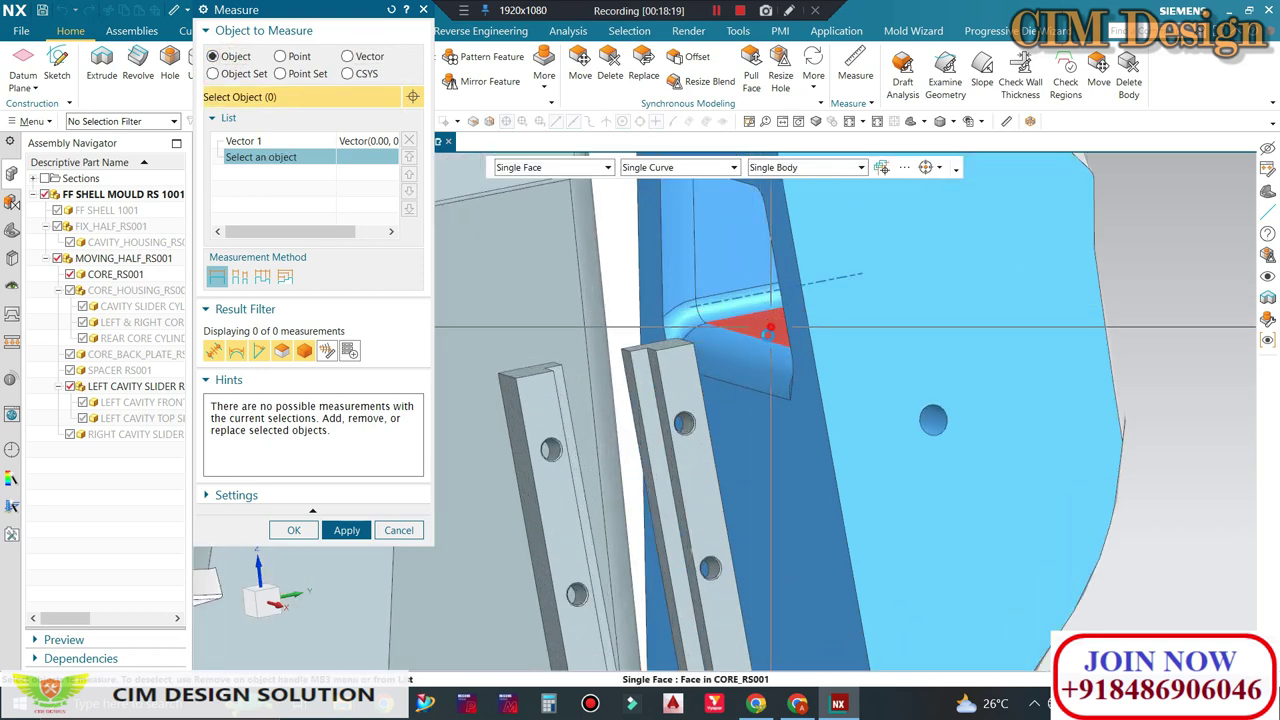
click(768, 332)
scroll(740, 338, down, 2)
scroll(686, 343, down, 2)
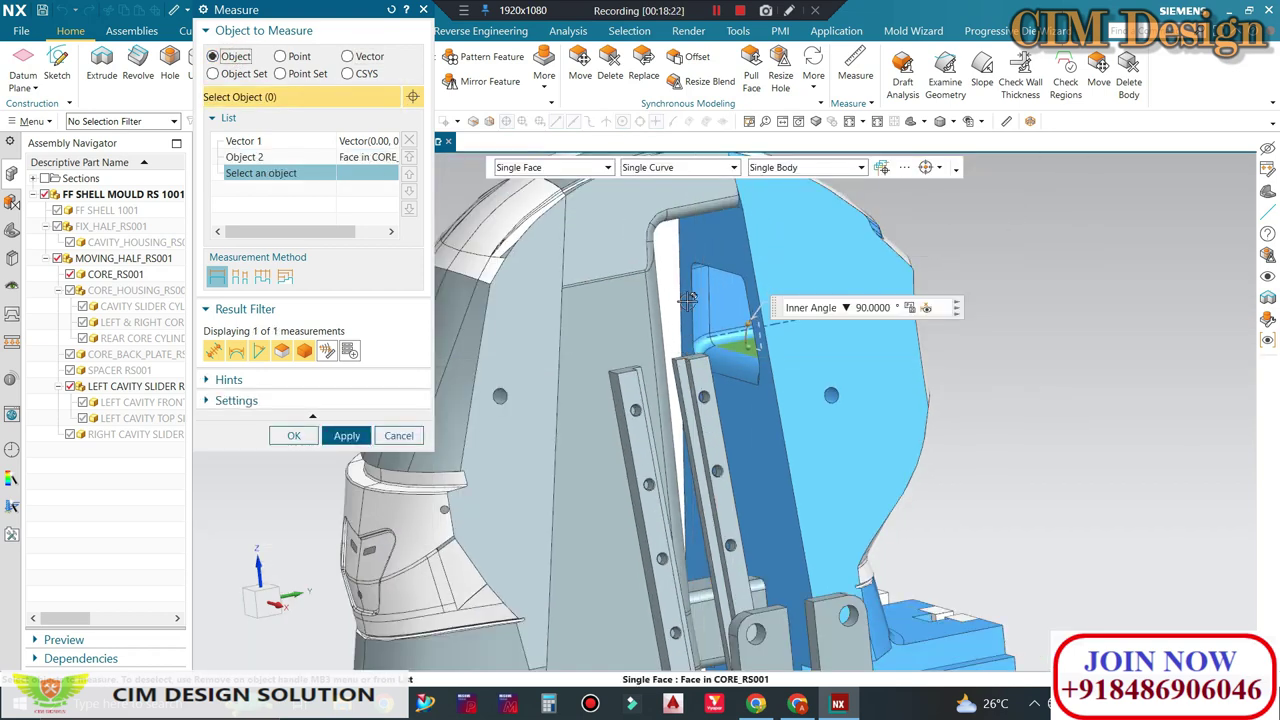
middle_drag(688, 298, 670, 296)
scroll(670, 296, up, 3)
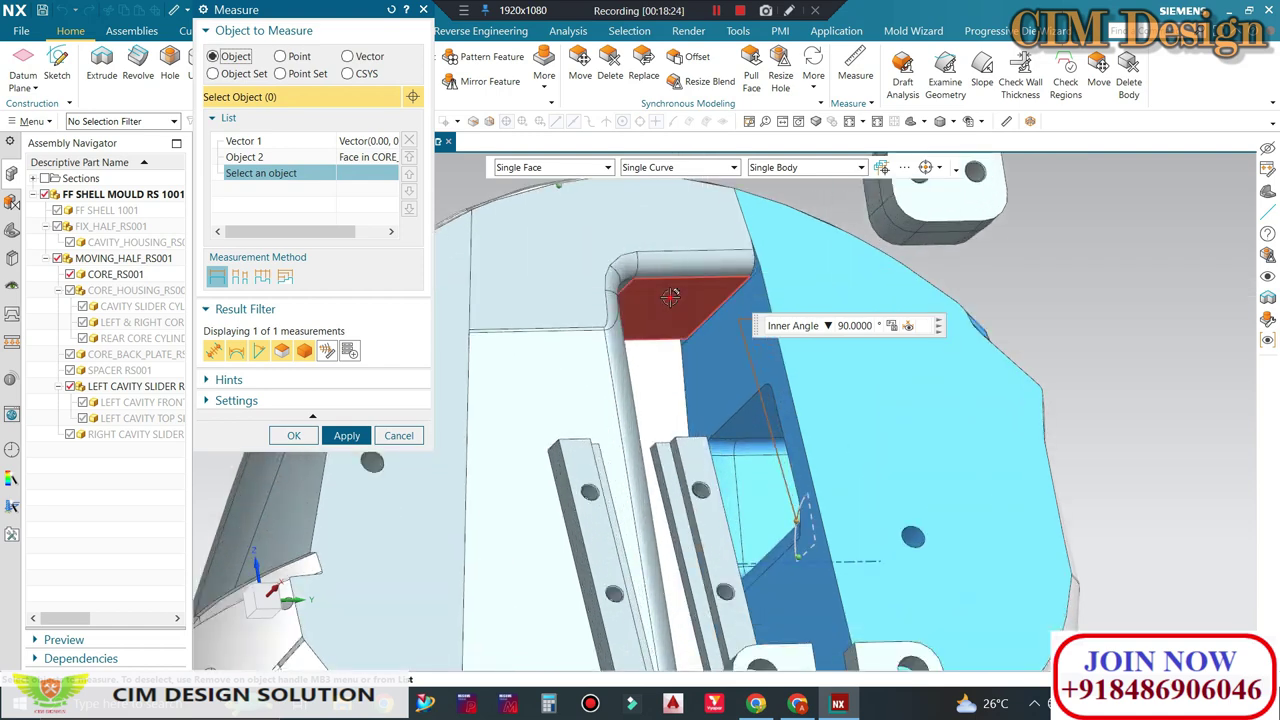
click(670, 296)
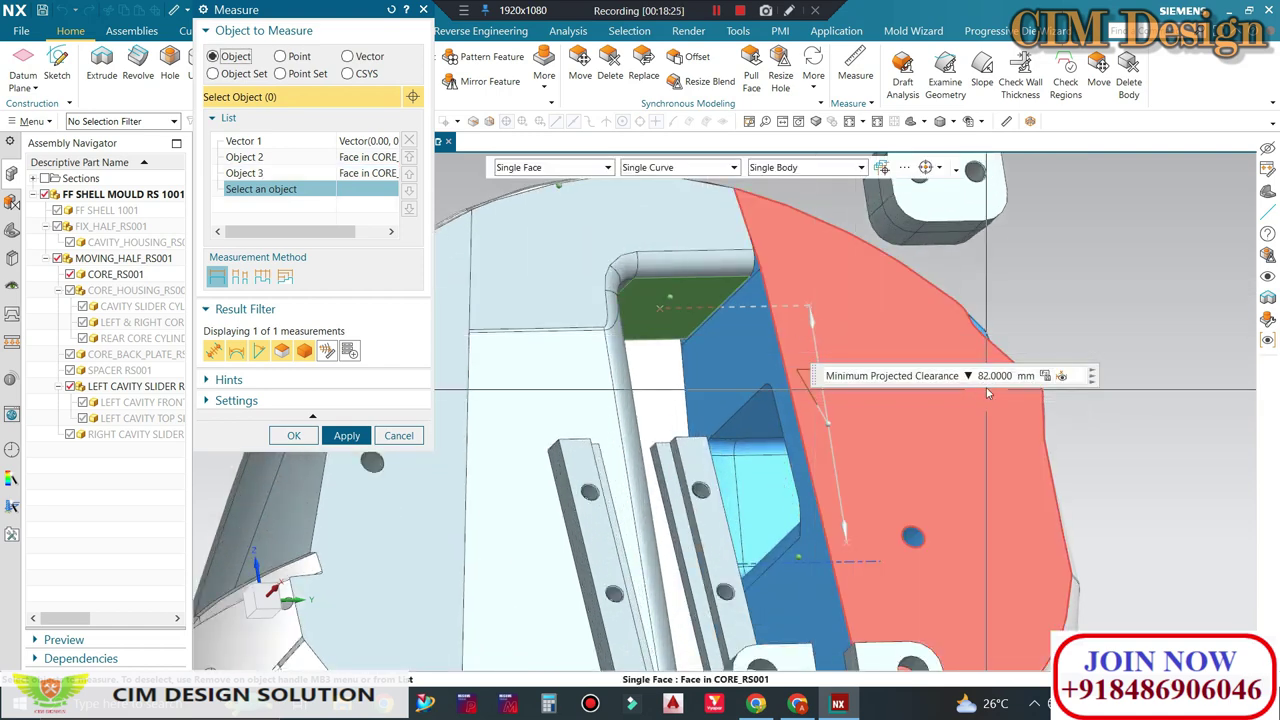
middle_click(988, 393)
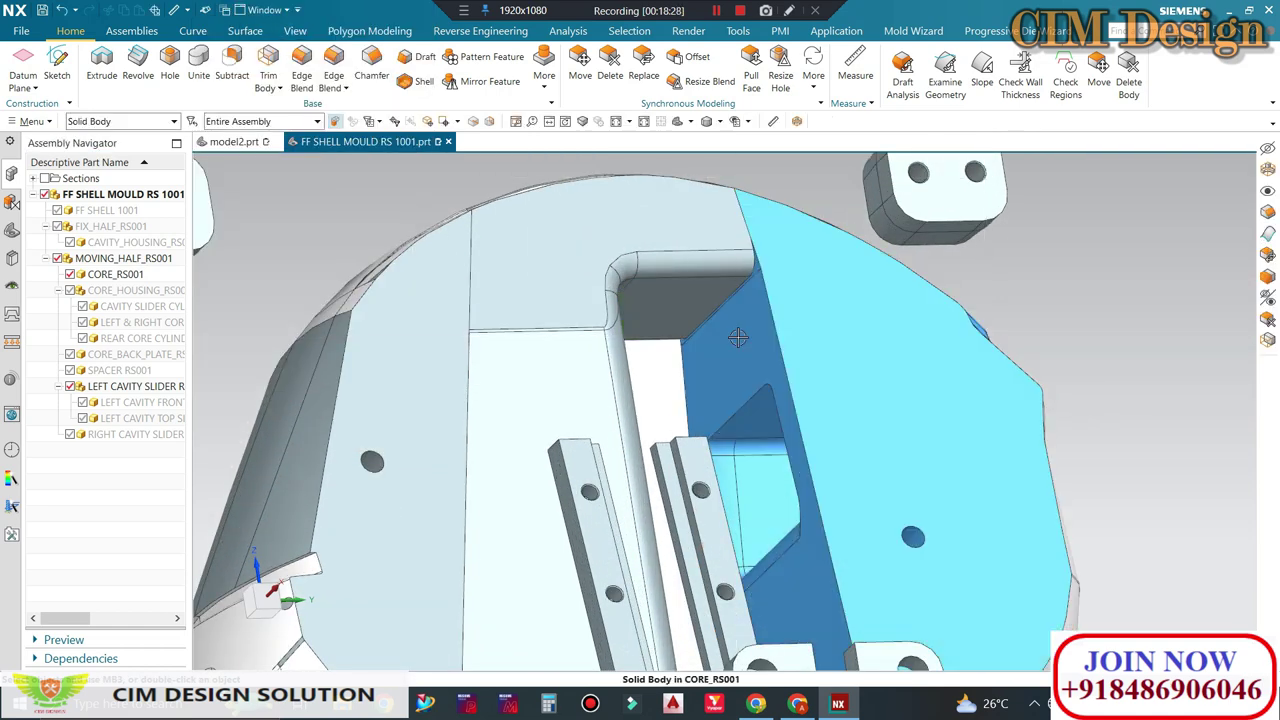
Step: Orbit the full mould assembly from the core side round to a front view
scroll(737, 338, down, 5)
middle_drag(706, 277, 759, 414)
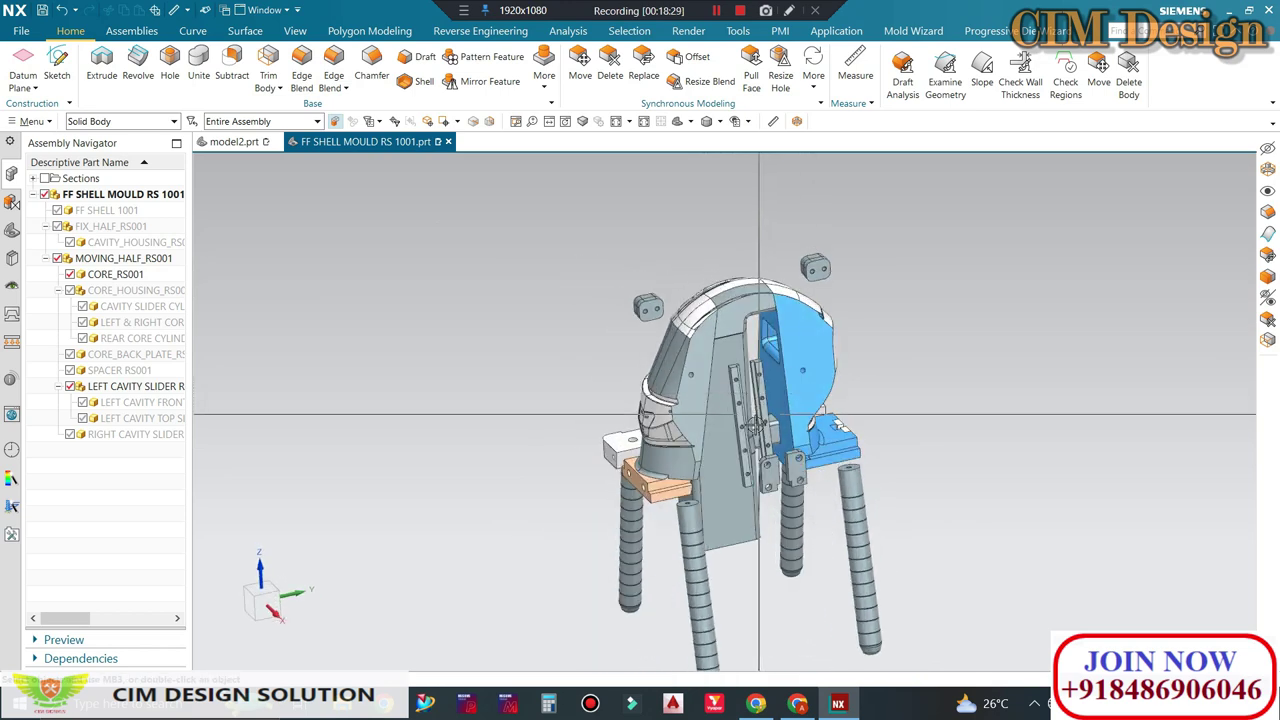
scroll(740, 570, up, 3)
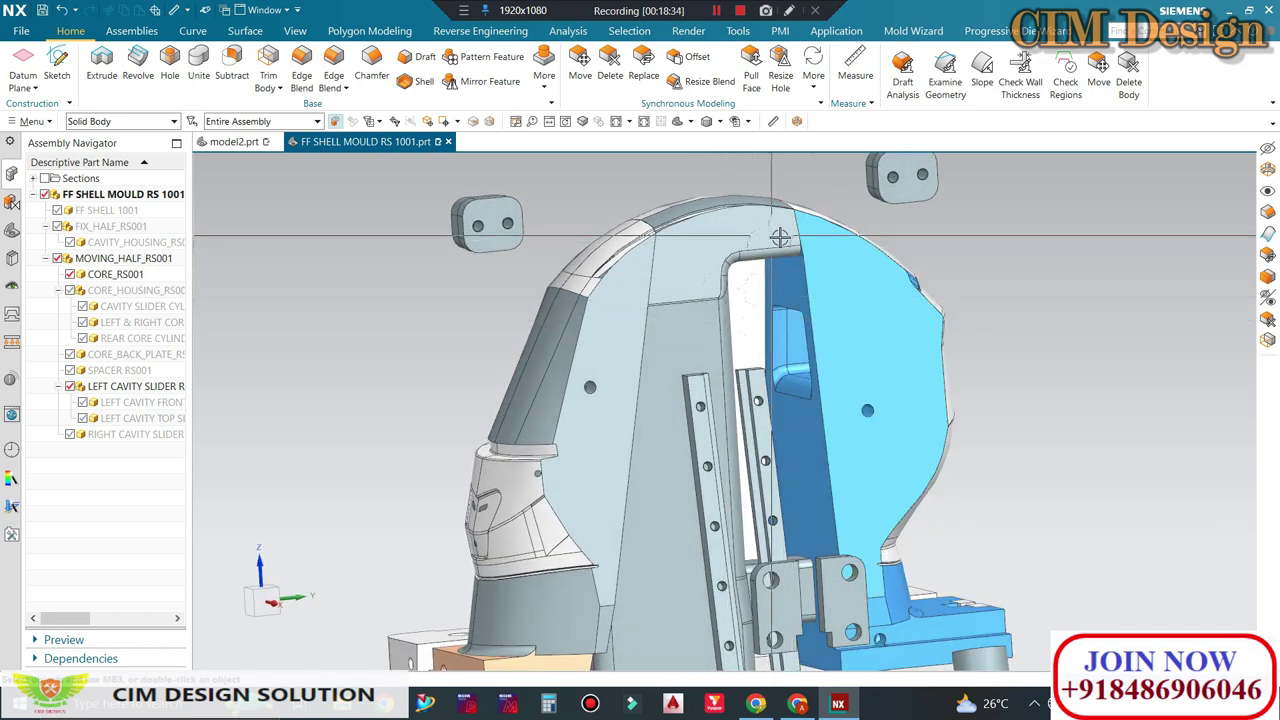
middle_drag(779, 237, 821, 352)
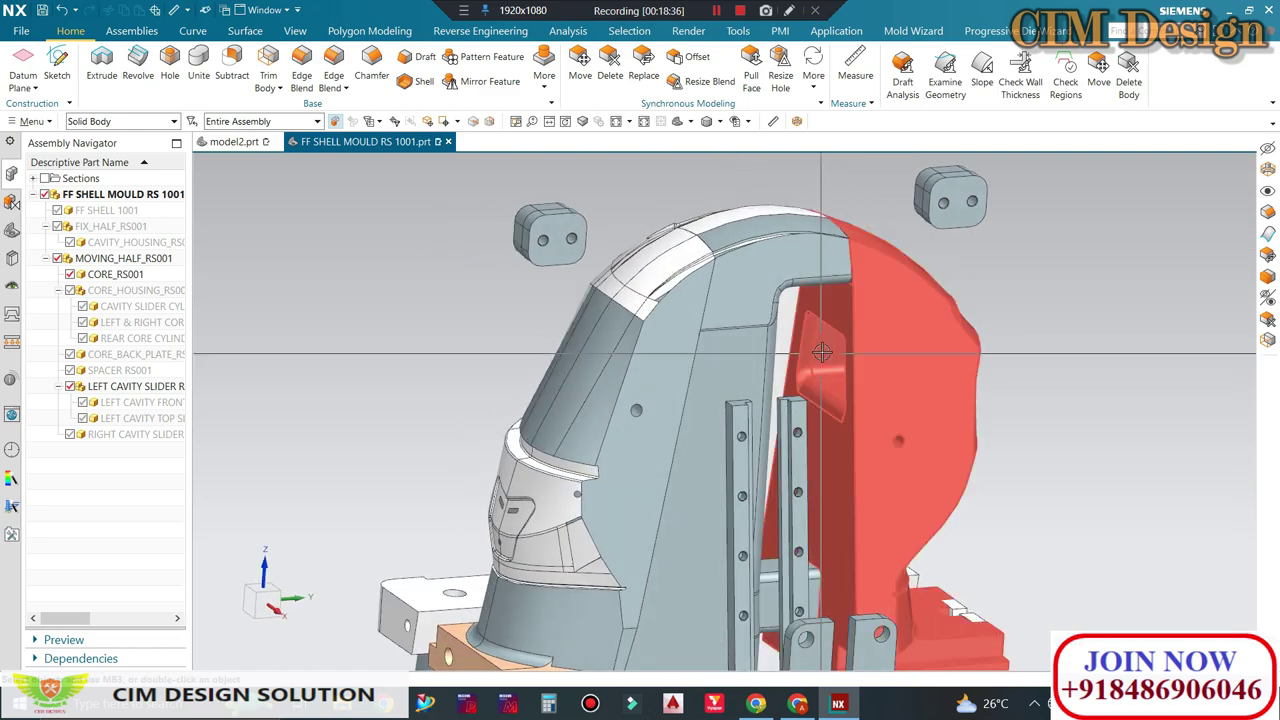
scroll(821, 352, up, 2)
scroll(821, 352, down, 3)
mouse_move(821, 352)
middle_down()
mouse_move(748, 312)
mouse_move(740, 411)
mouse_move(843, 429)
middle_up()
scroll(740, 411, up, 3)
scroll(740, 411, up, 2)
scroll(740, 411, down, 3)
scroll(843, 429, down, 1)
scroll(742, 270, up, 3)
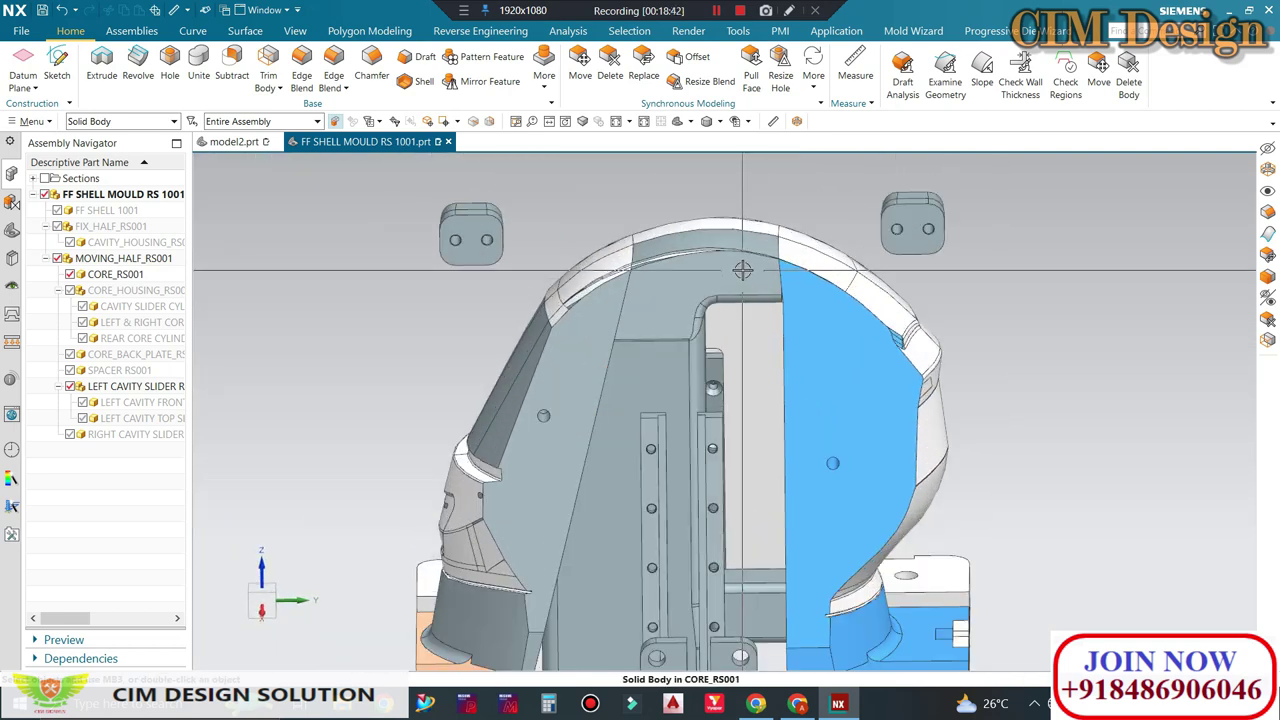
mouse_move(742, 270)
middle_down()
mouse_move(780, 320)
mouse_move(697, 330)
mouse_move(730, 333)
middle_up()
Step: Zoom and orbit to a more frontal view of the complete mould
scroll(730, 333, up, 2)
scroll(751, 334, down, 2)
scroll(858, 356, down, 2)
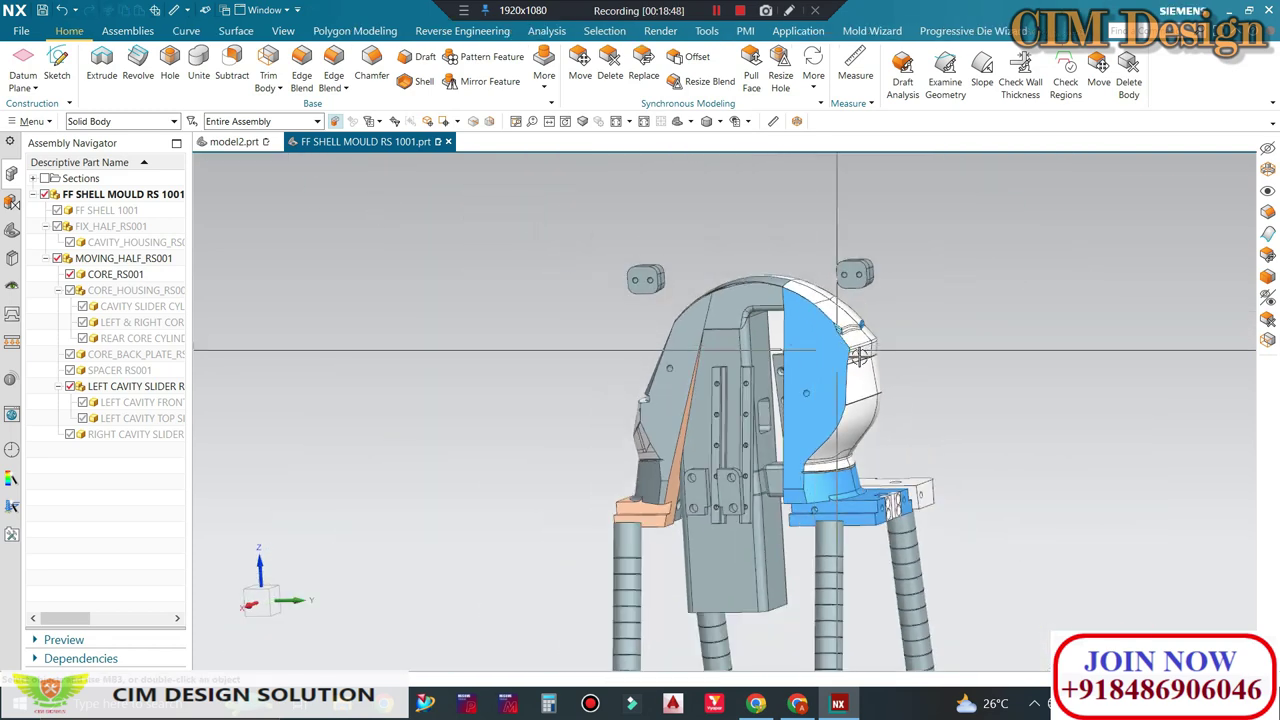
scroll(858, 356, down, 2)
scroll(818, 272, up, 5)
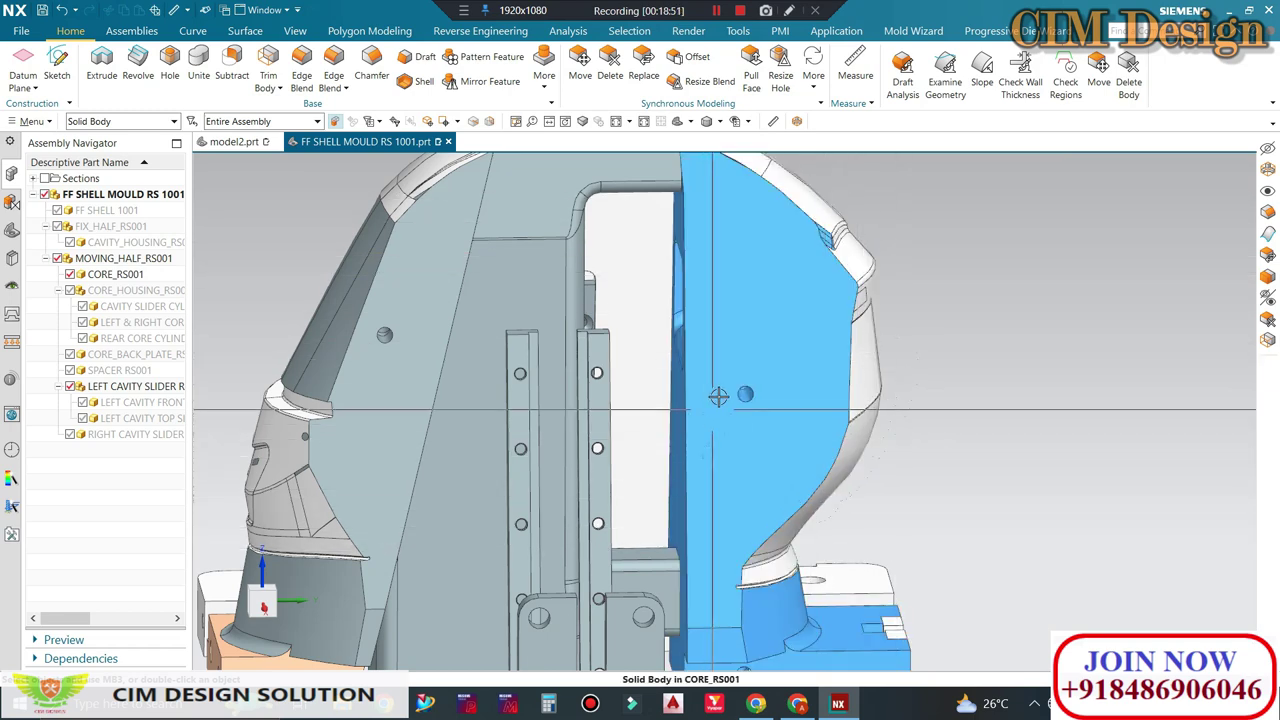
scroll(718, 397, down, 4)
middle_drag(780, 385, 800, 369)
scroll(802, 321, up, 3)
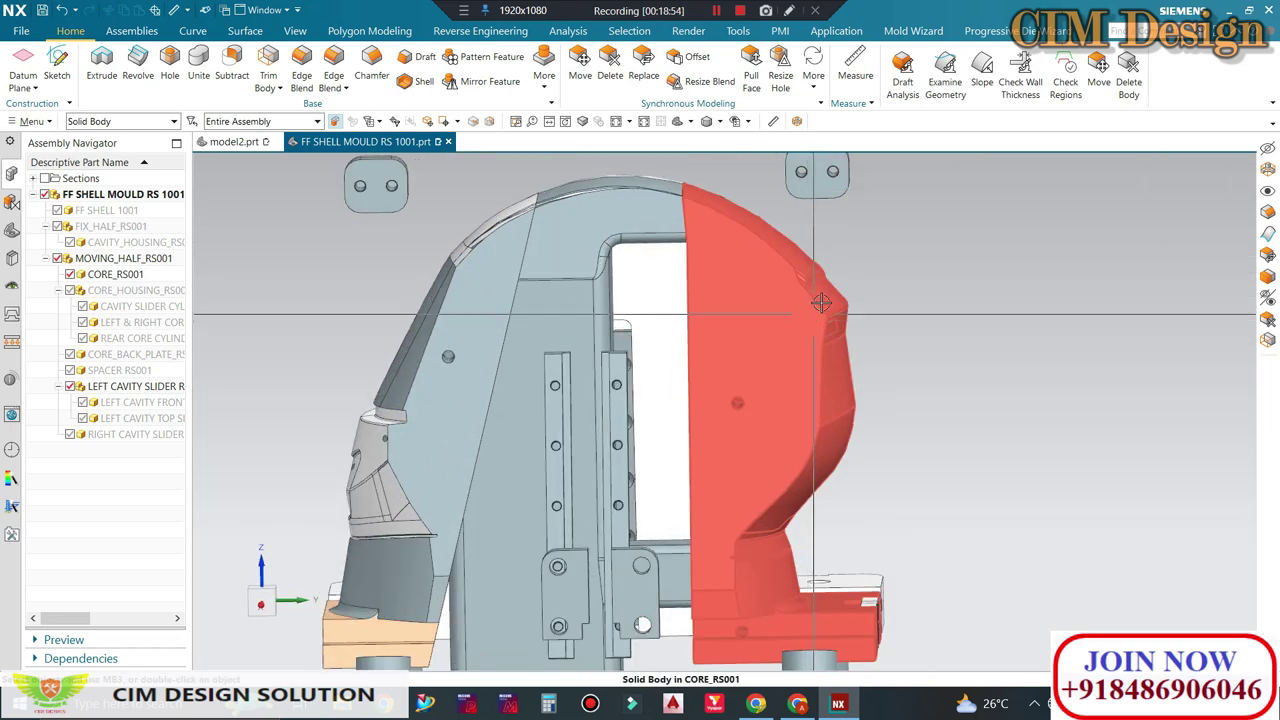
scroll(790, 315, down, 3)
scroll(740, 290, up, 1)
scroll(679, 260, up, 2)
mouse_move(679, 260)
middle_down()
mouse_move(700, 320)
mouse_move(794, 296)
middle_up()
scroll(794, 296, down, 2)
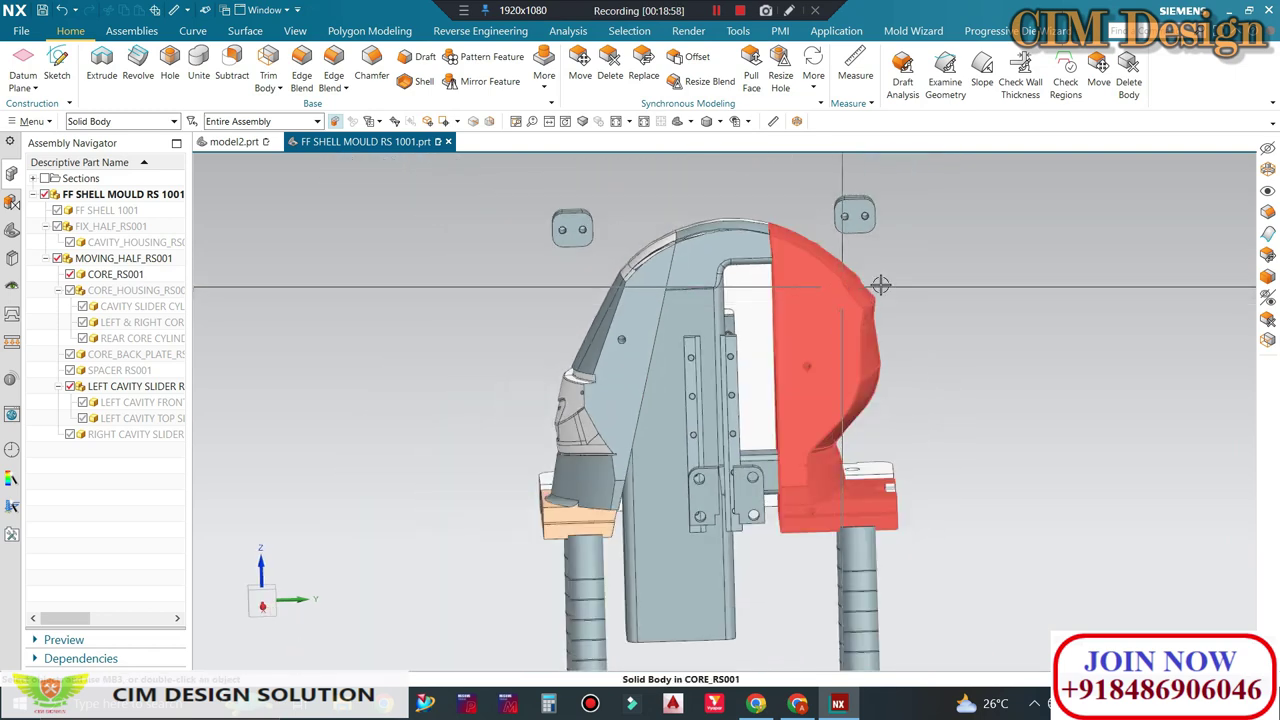
click(57, 210)
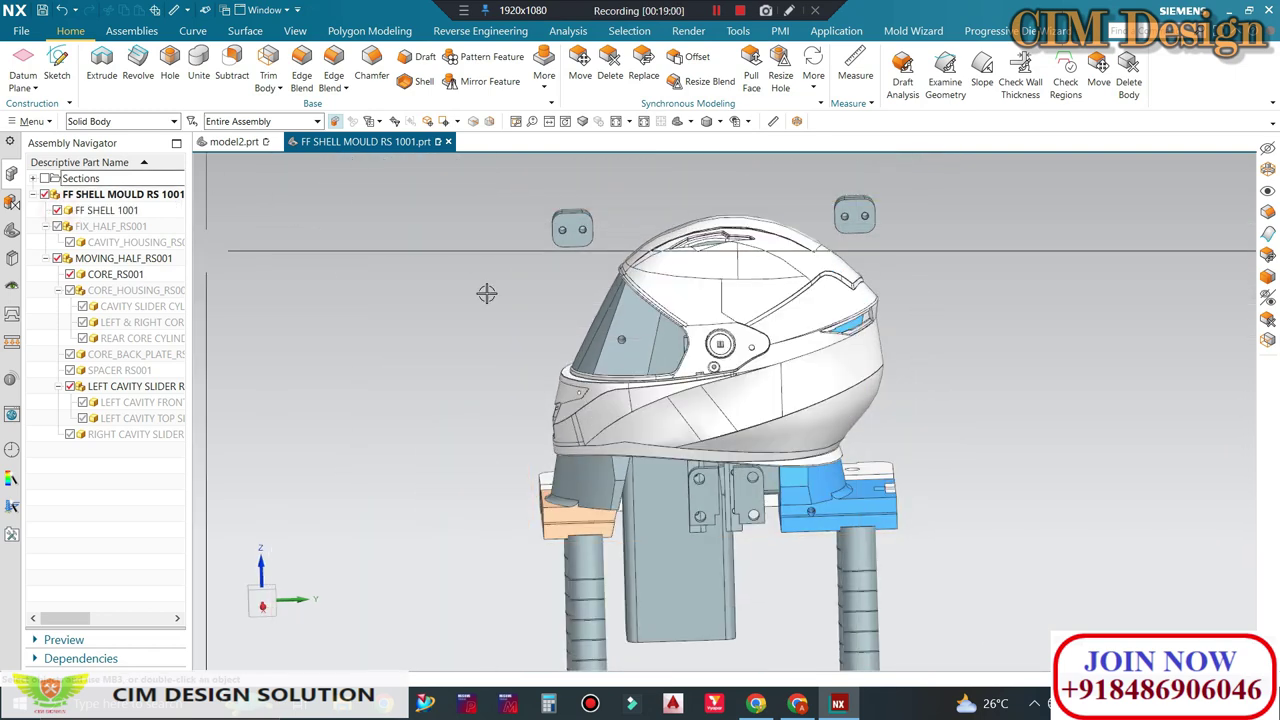
middle_drag(700, 357, 705, 351)
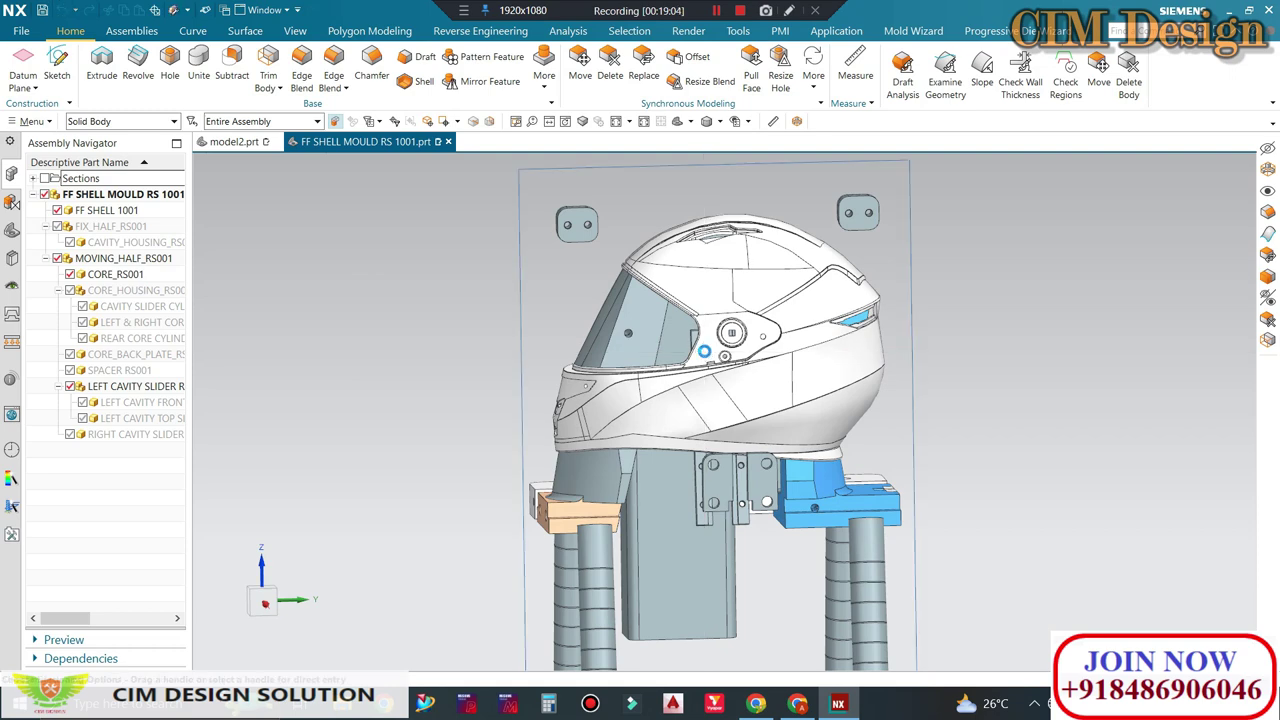
key(ctrl+h)
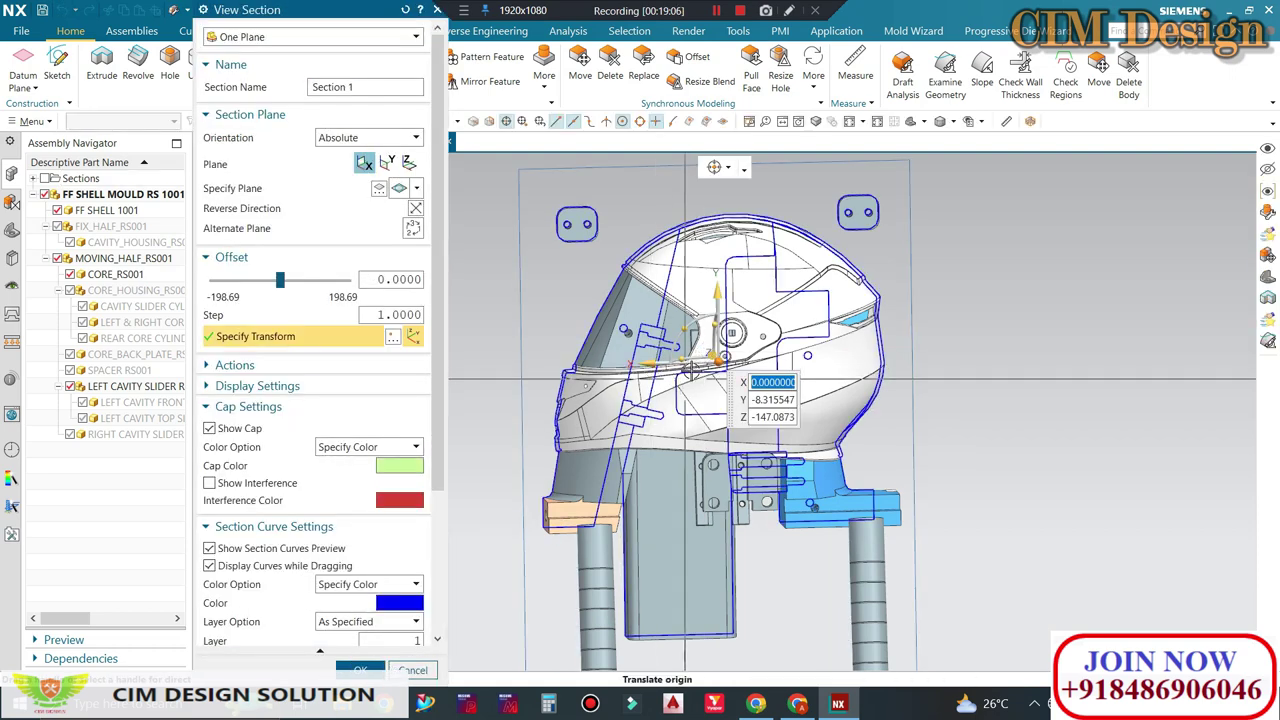
middle_drag(690, 370, 640, 347)
scroll(640, 347, up, 2)
scroll(640, 347, up, 2)
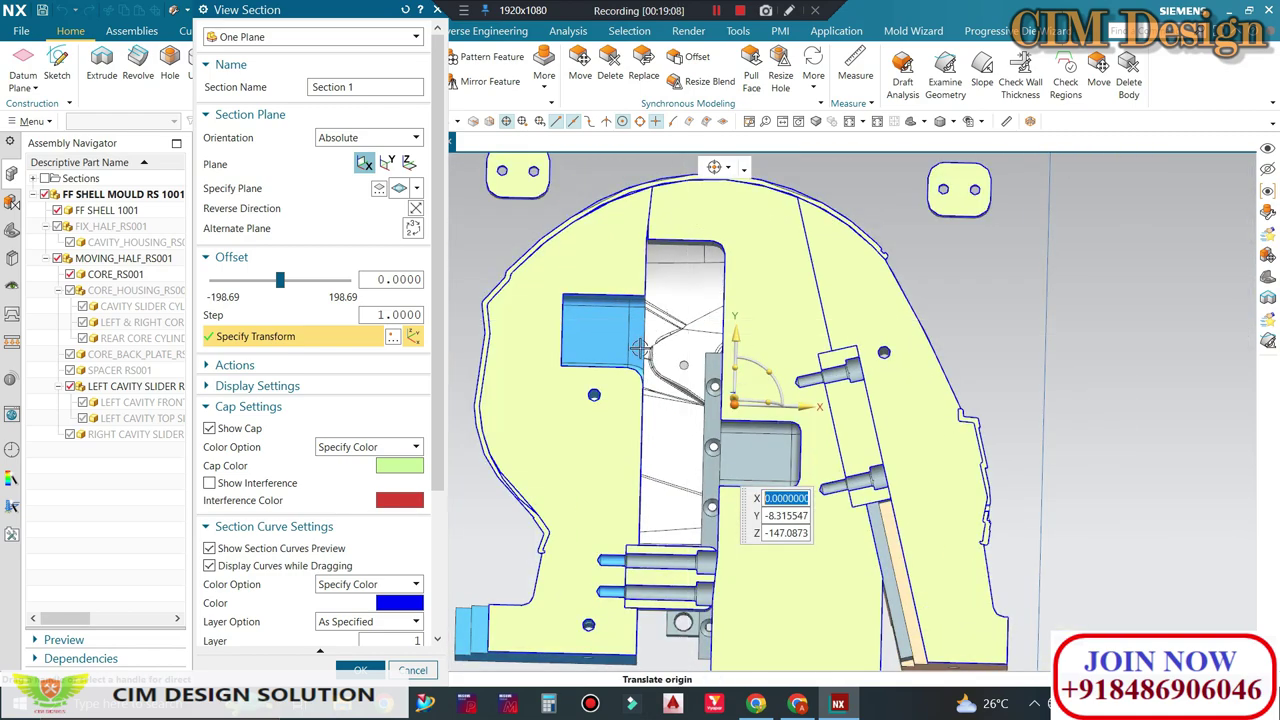
scroll(571, 383, down, 2)
scroll(580, 366, up, 1)
scroll(679, 436, down, 1)
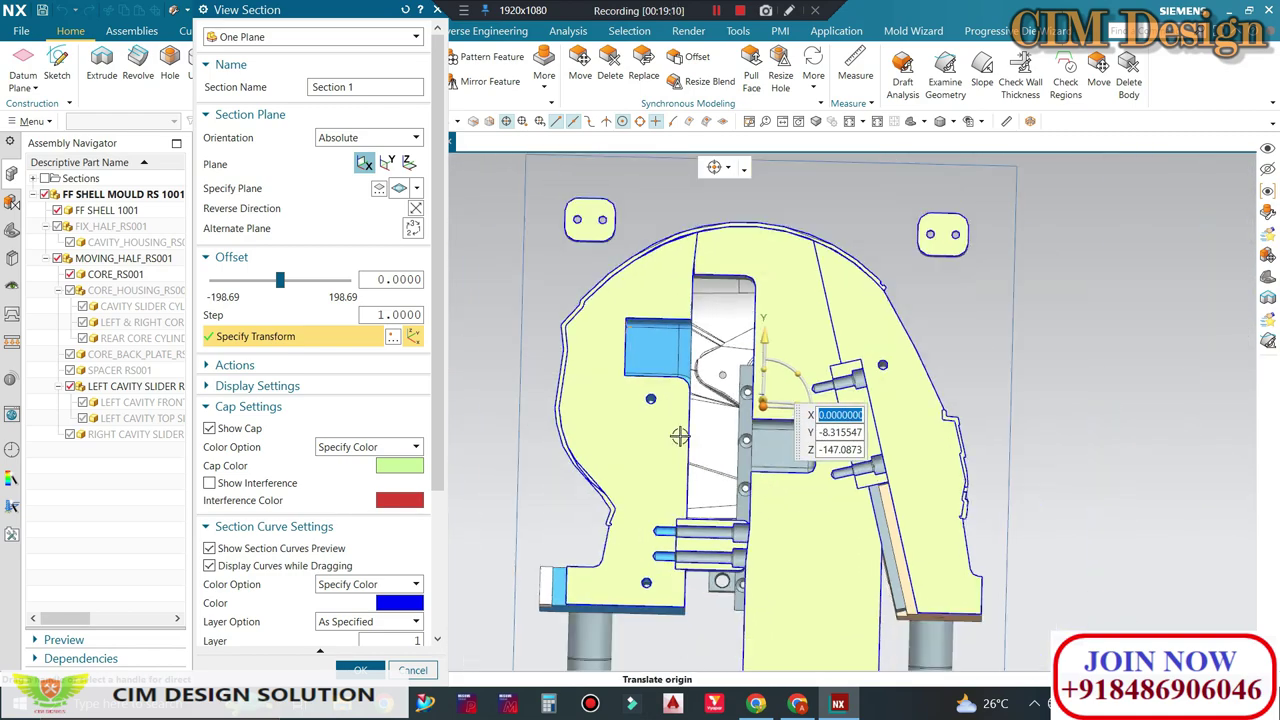
mouse_move(679, 436)
middle_down()
mouse_move(670, 476)
mouse_move(679, 426)
middle_up()
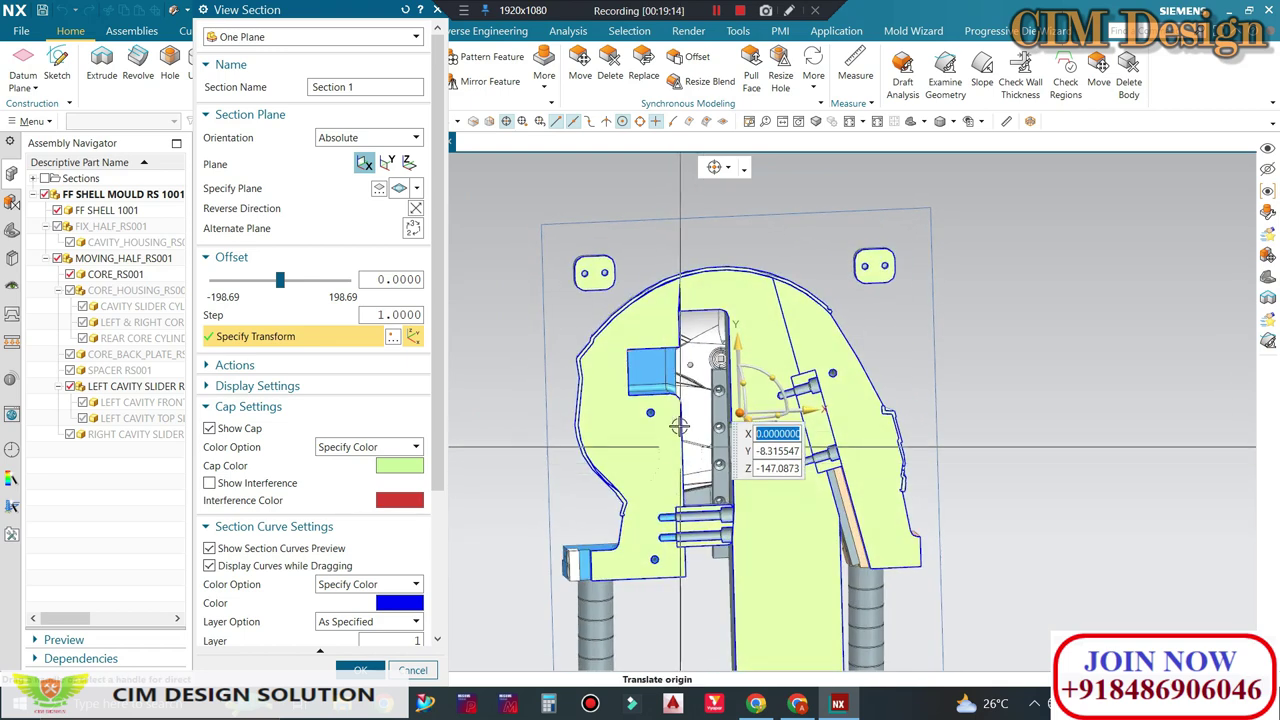
scroll(713, 528, up, 1)
scroll(713, 520, down, 1)
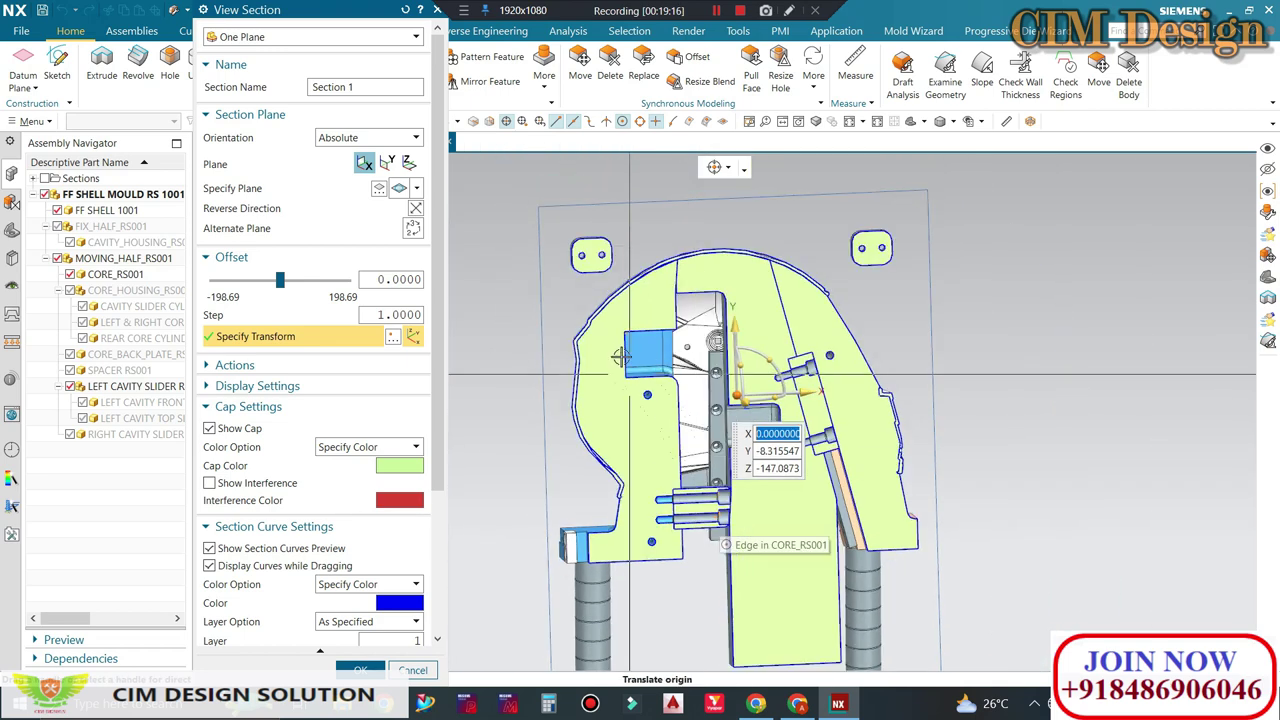
scroll(690, 322, up, 2)
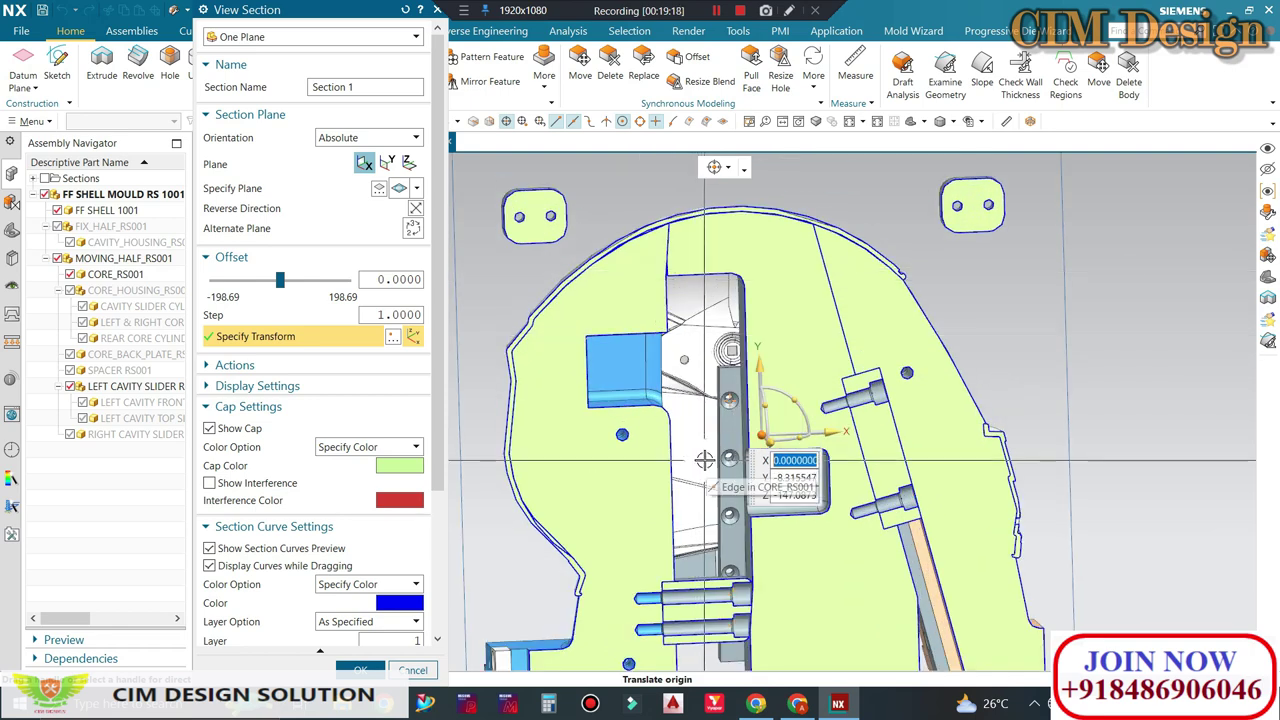
scroll(766, 350, down, 2)
scroll(716, 477, up, 2)
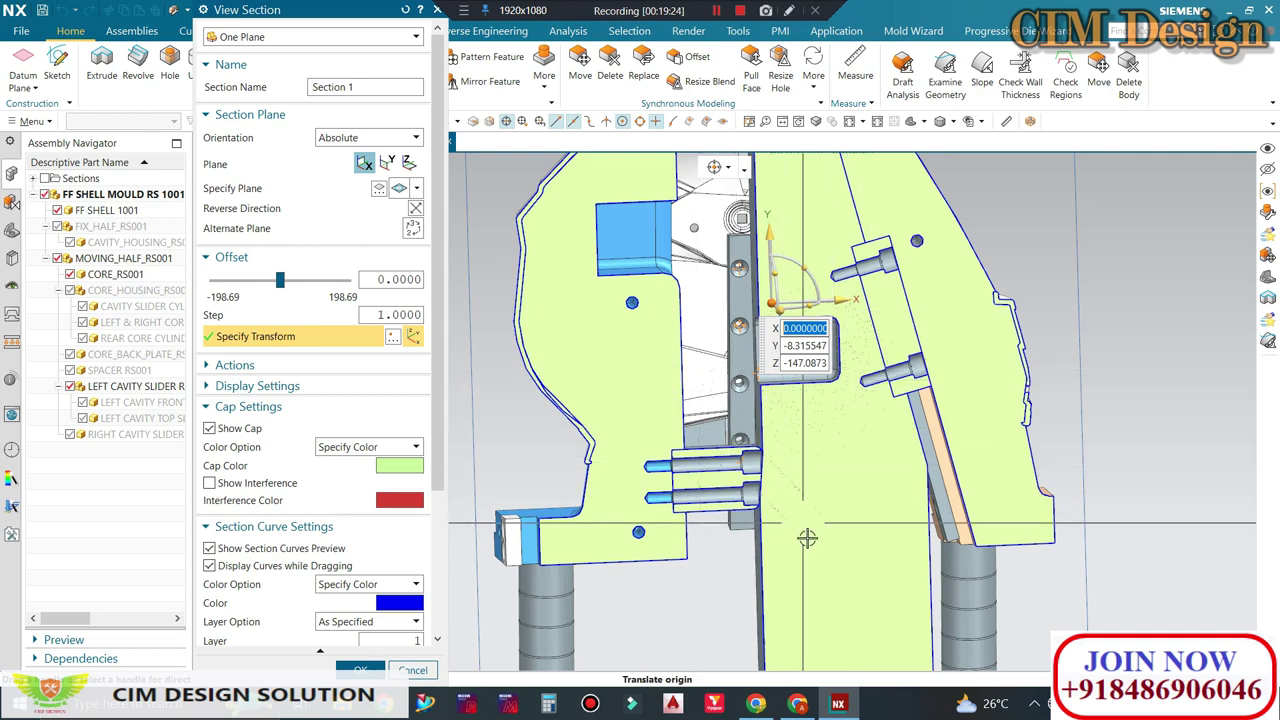
scroll(807, 538, down, 2)
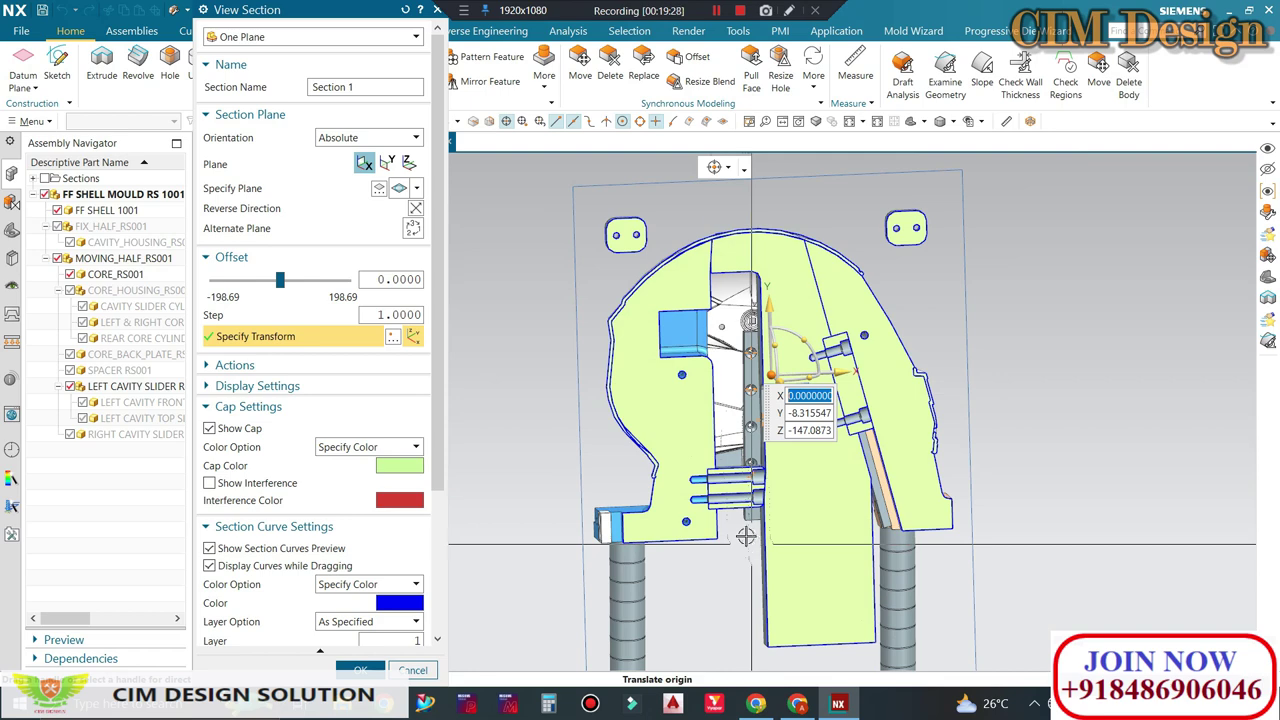
scroll(746, 537, up, 1)
scroll(770, 490, up, 1)
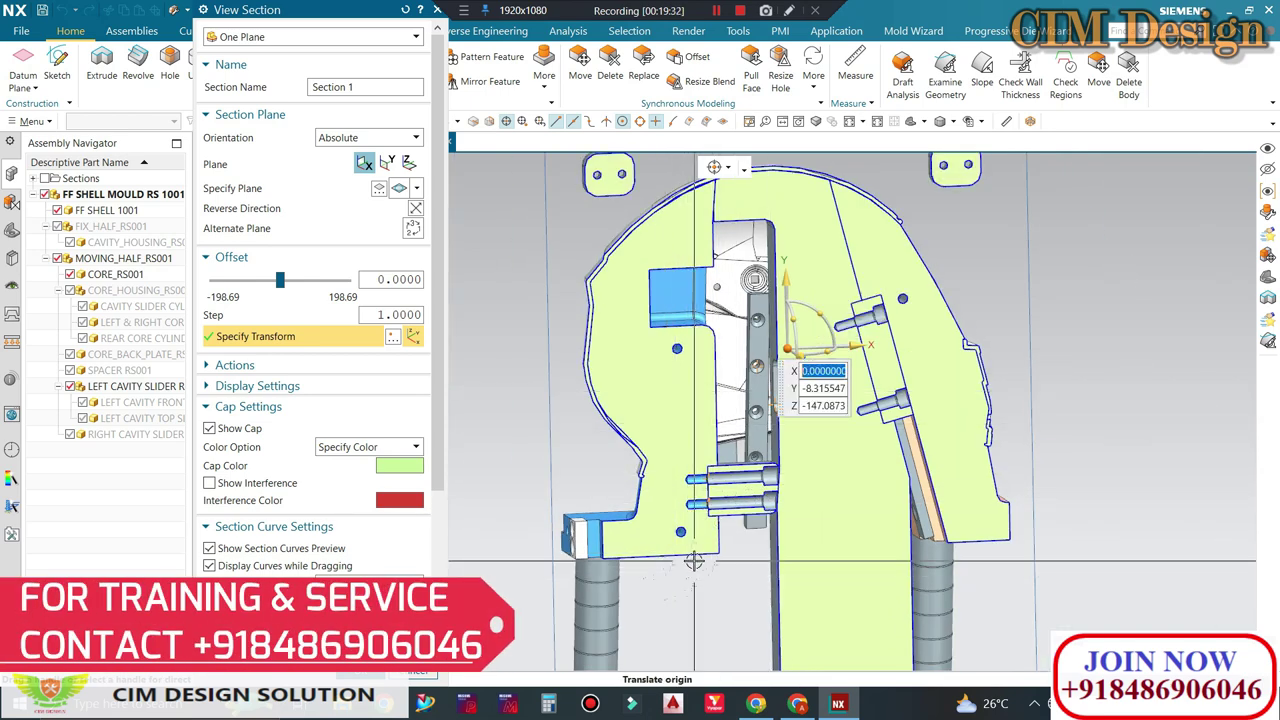
scroll(760, 380, down, 1)
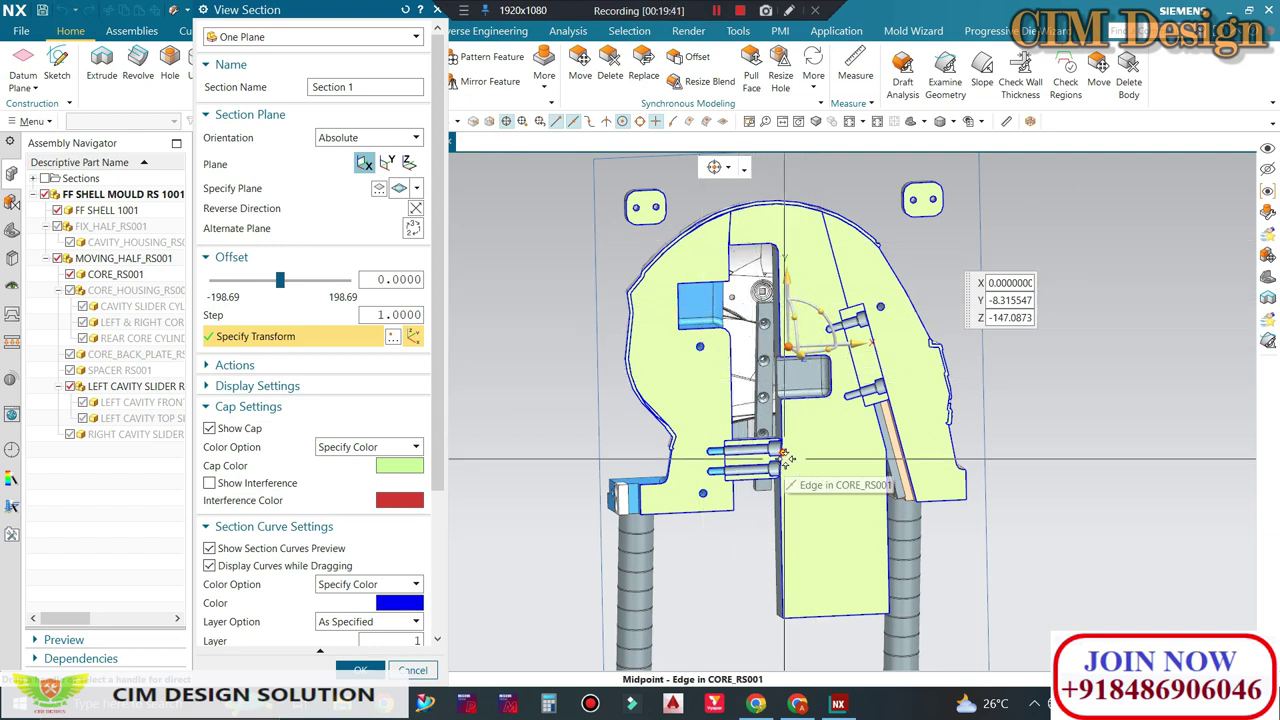
click(418, 672)
Step: Orbit and zoom the full helmet mould assembly to inspect its back and other sides
middle_drag(690, 400, 728, 424)
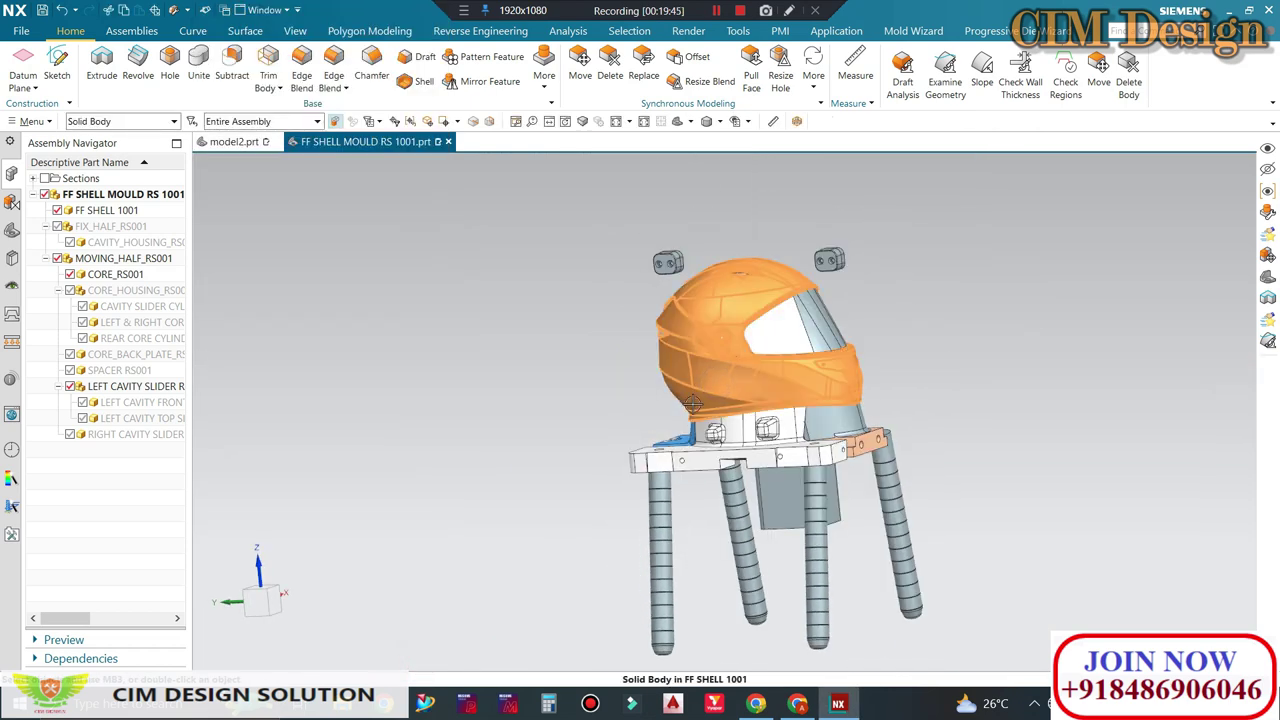
scroll(640, 377, down, 2)
scroll(640, 377, up, 4)
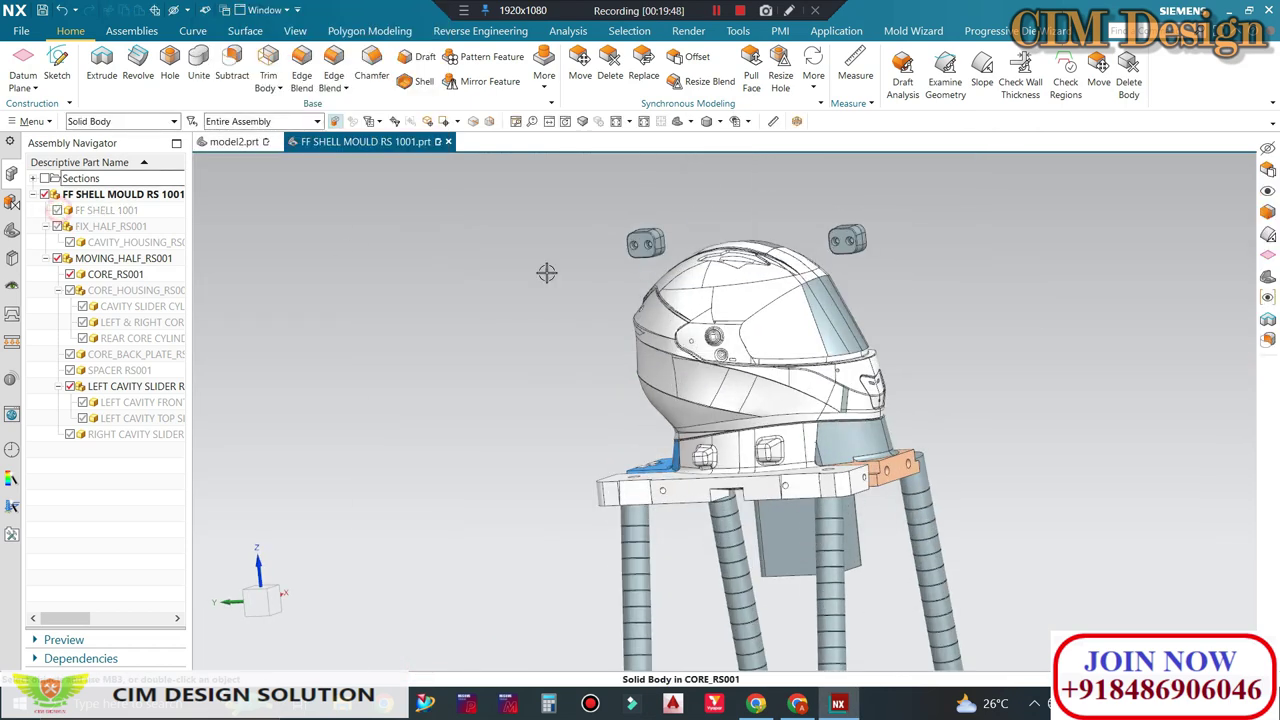
middle_drag(546, 272, 772, 380)
scroll(772, 380, up, 3)
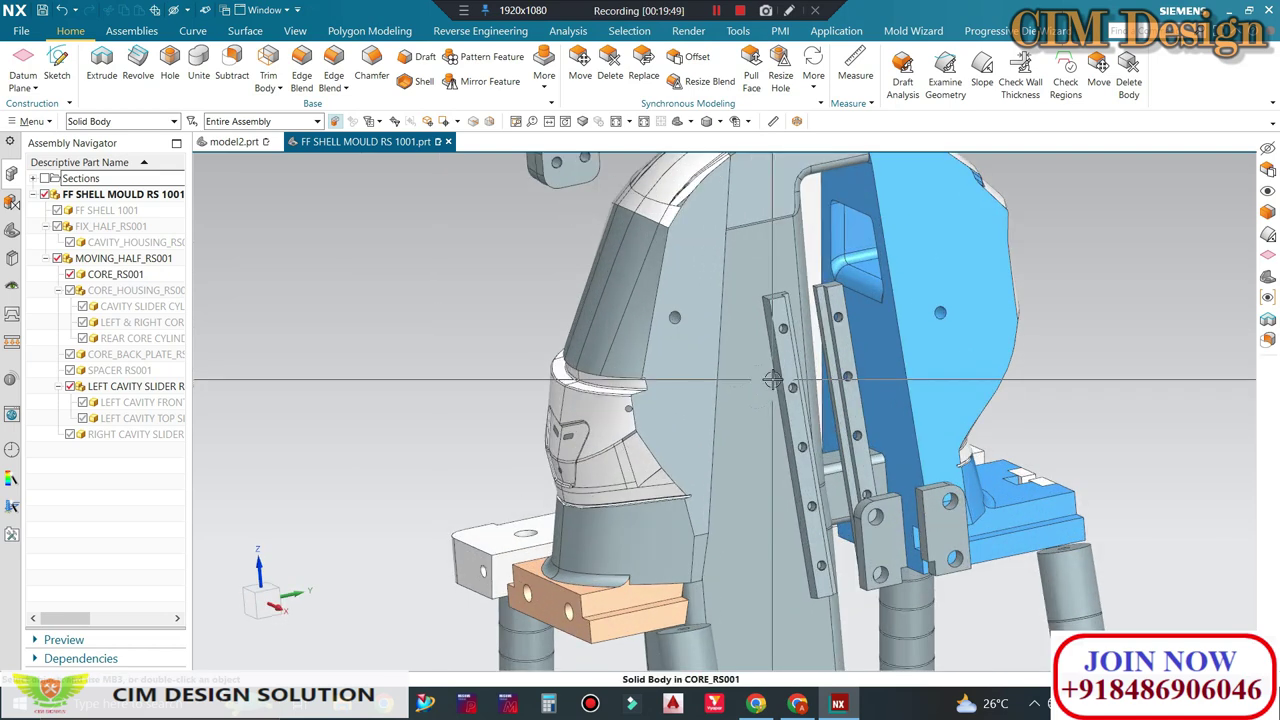
scroll(772, 380, down, 2)
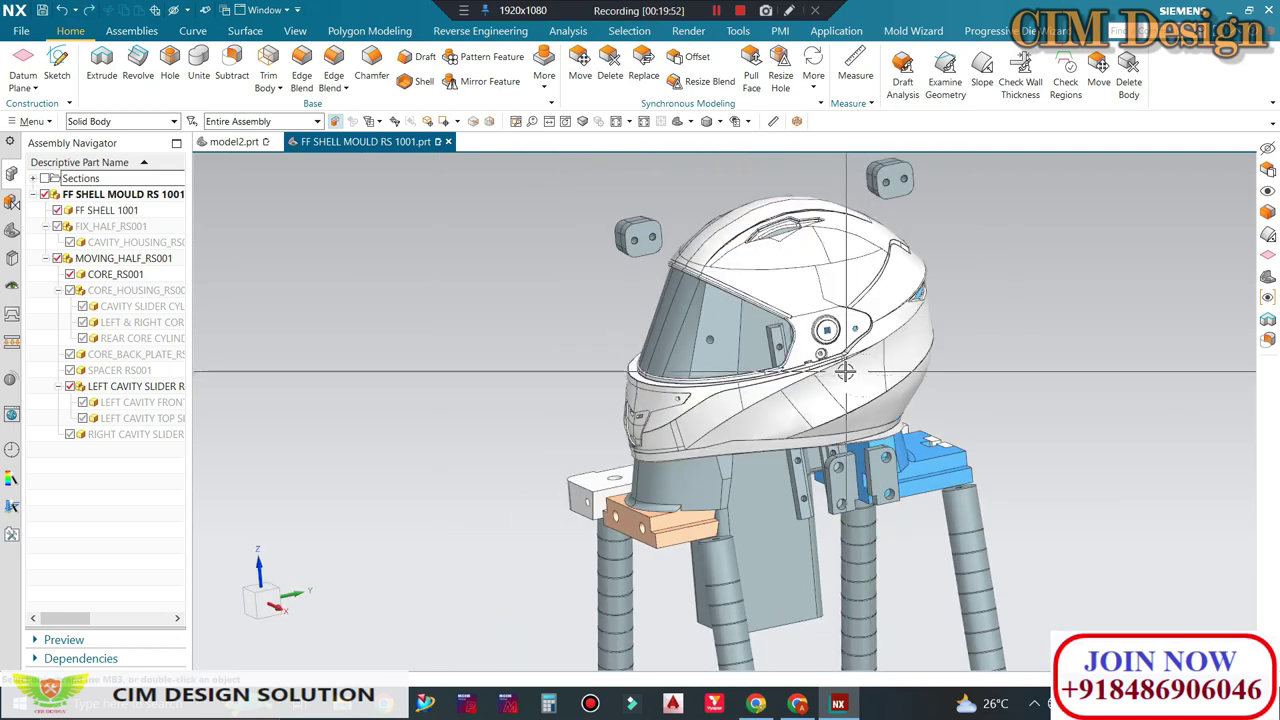
middle_drag(892, 409, 791, 414)
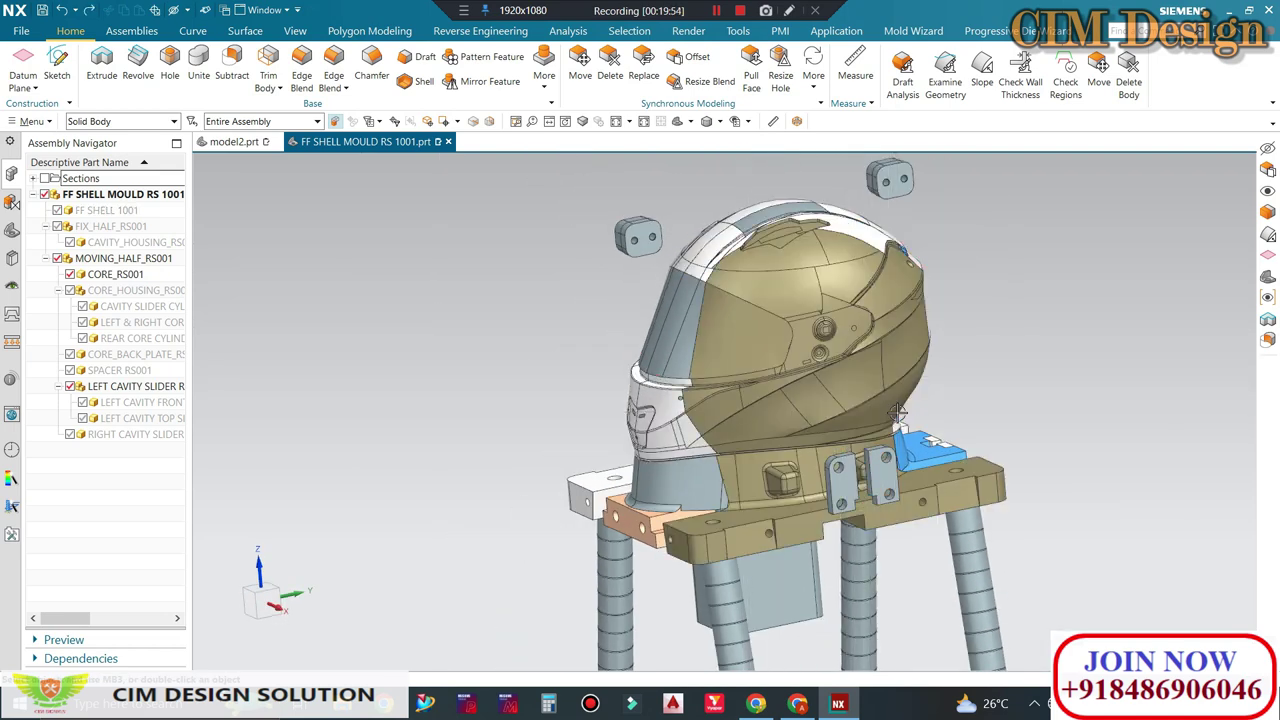
scroll(791, 414, down, 2)
scroll(791, 414, up, 2)
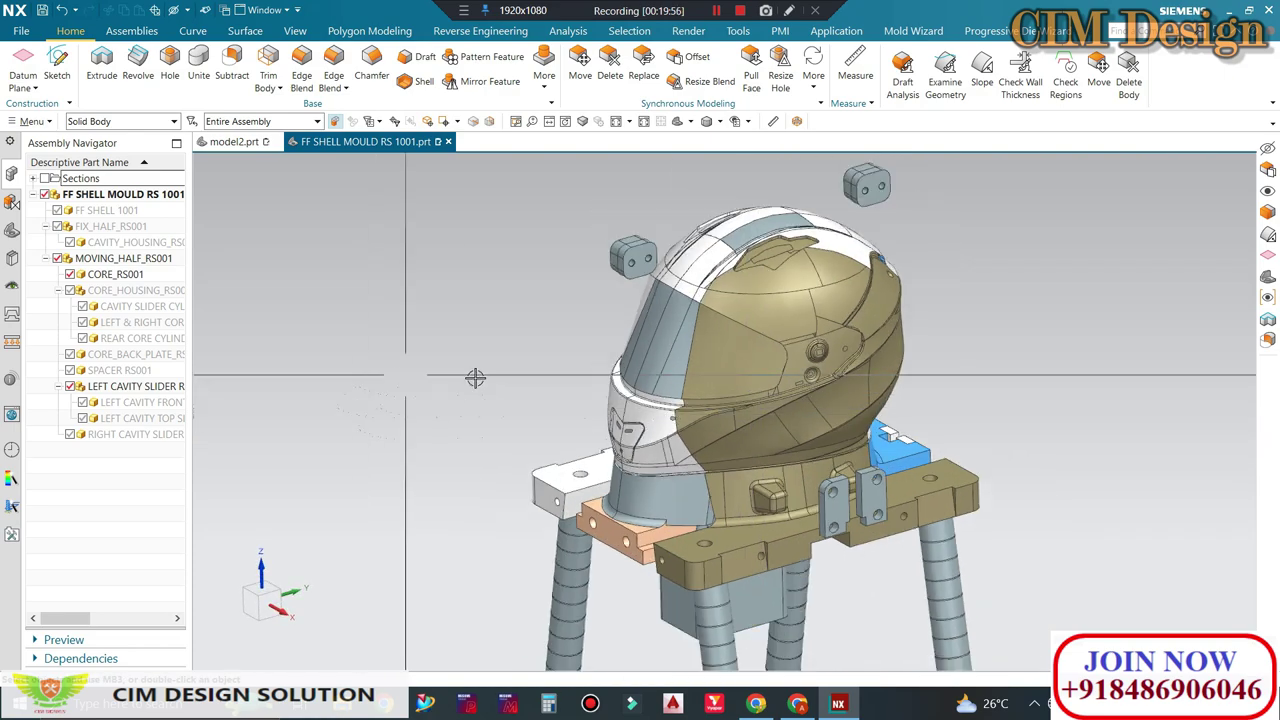
mouse_move(474, 377)
middle_down()
mouse_move(713, 323)
mouse_move(500, 297)
middle_up()
Step: Pick a mould body, then bring up the actions menu for the CORE_RS001 component
click(724, 291)
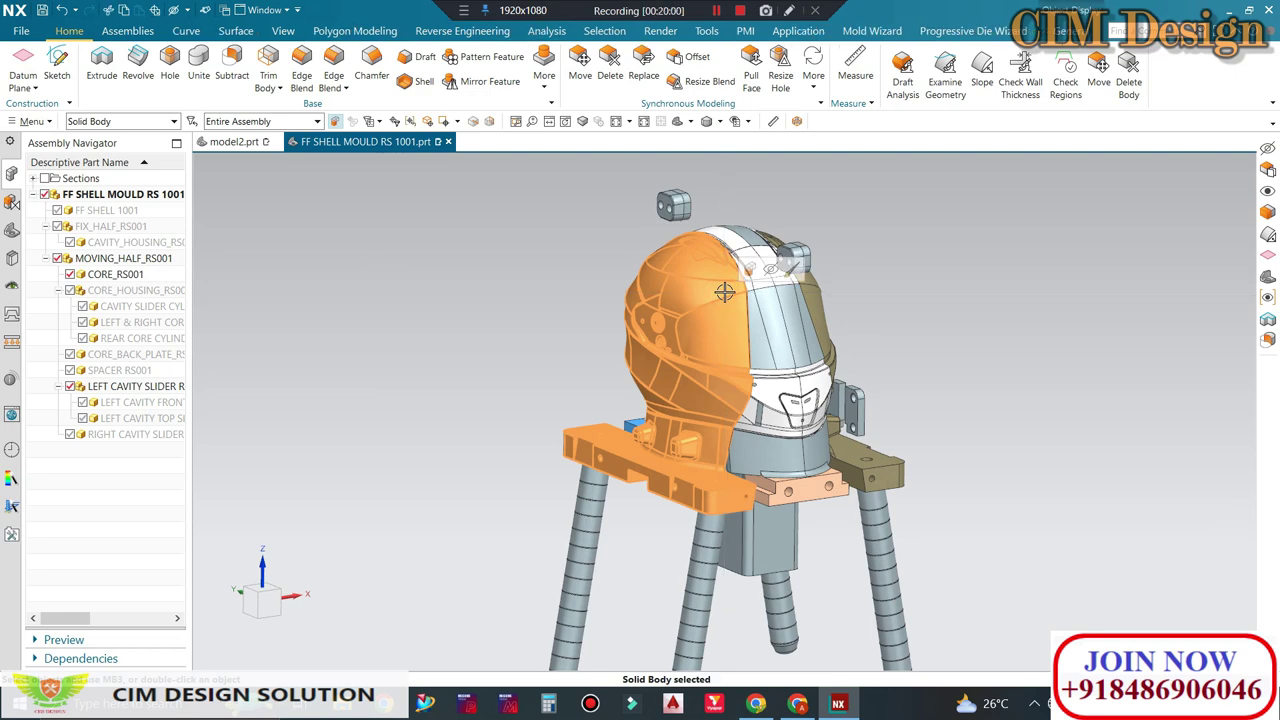
click(714, 13)
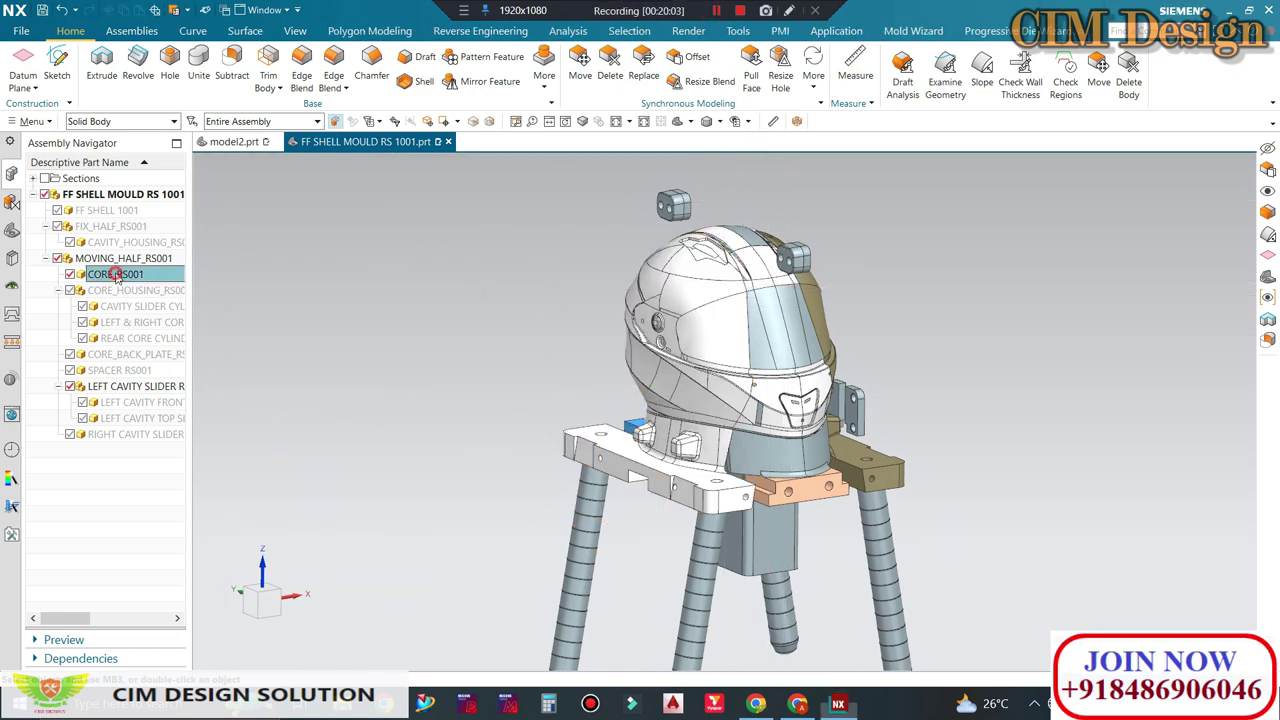
right_click(116, 276)
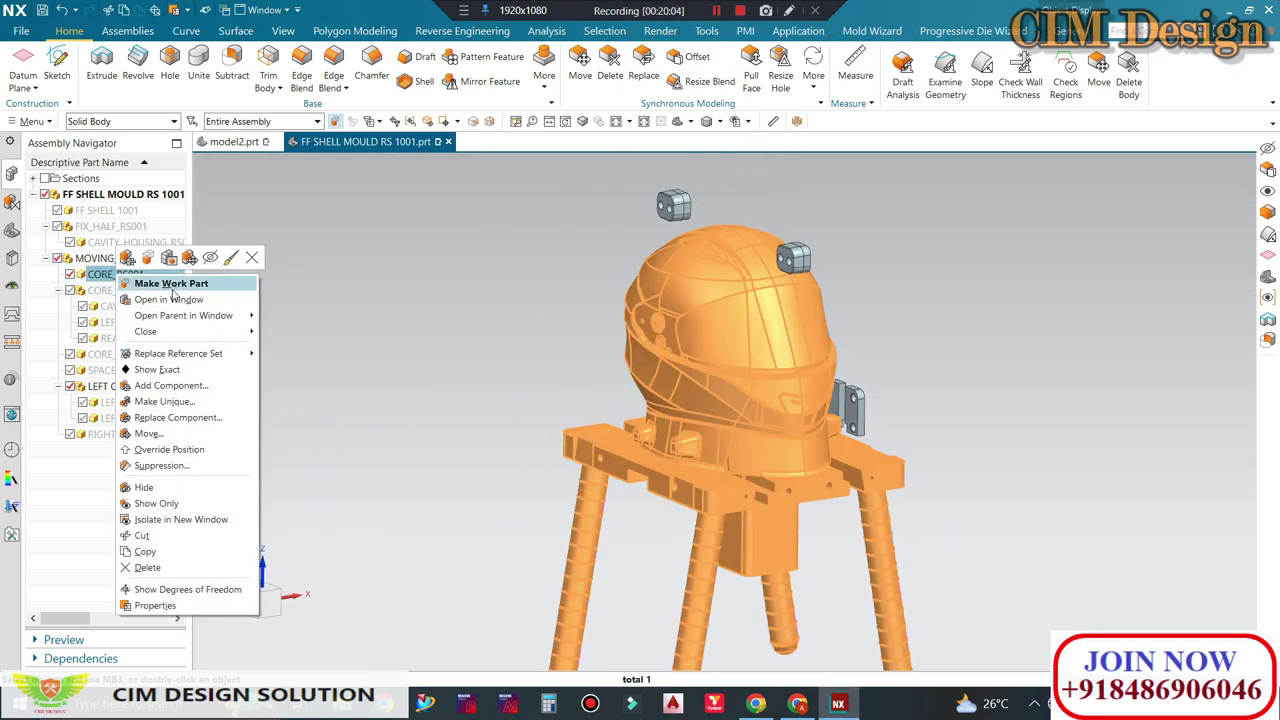
Step: Open CORE_RS001 in its own window and orient it to a front view
click(170, 299)
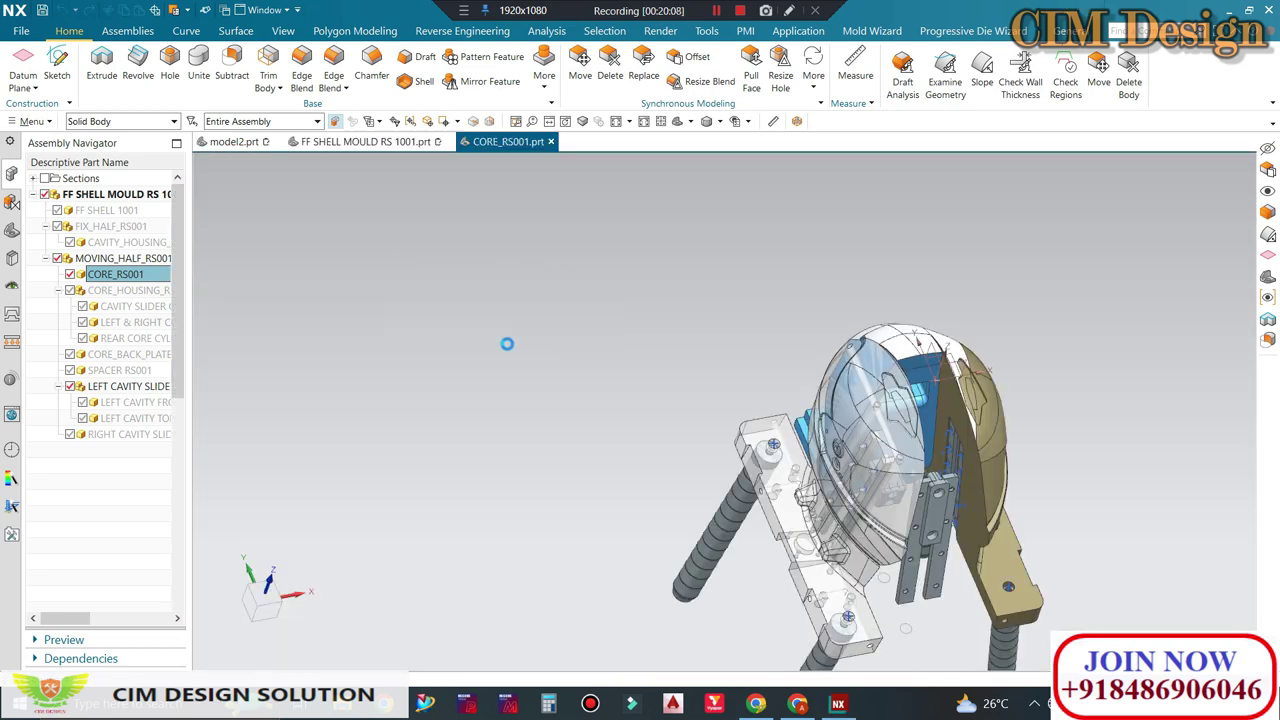
mouse_move(703, 289)
middle_down()
mouse_move(753, 311)
mouse_move(703, 365)
middle_up()
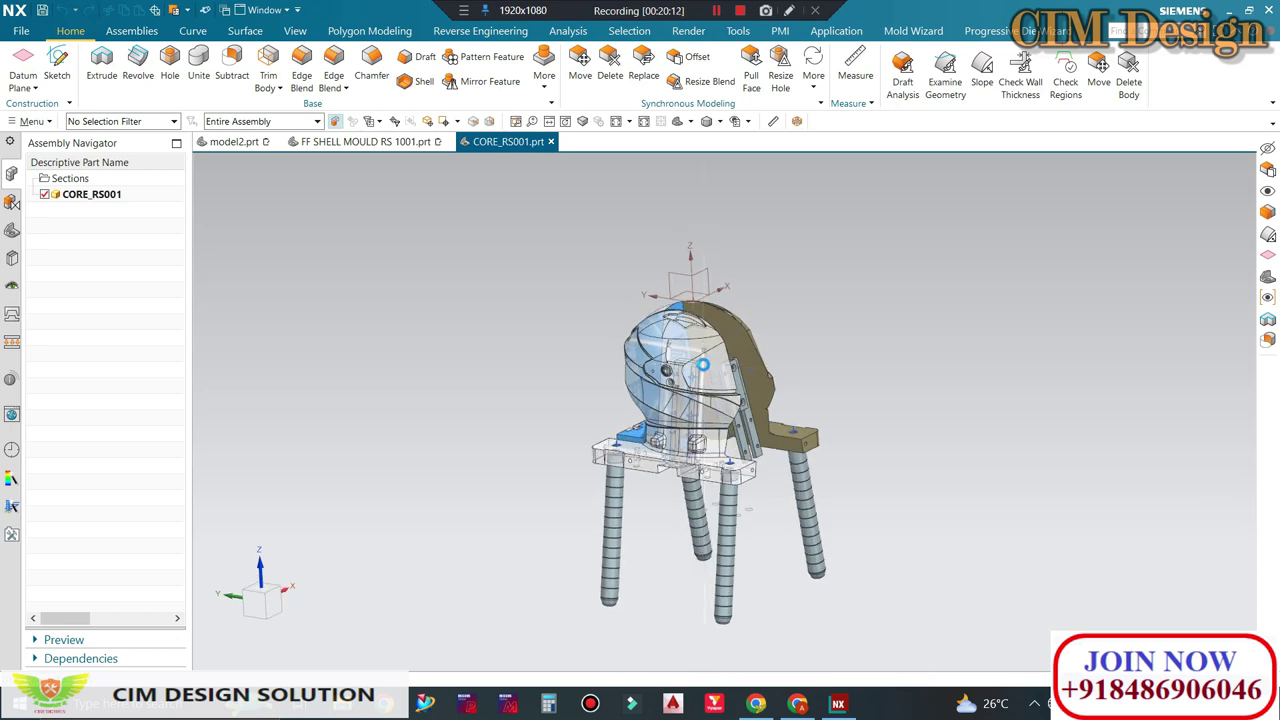
scroll(703, 365, up, 5)
mouse_move(703, 365)
middle_down()
mouse_move(631, 363)
mouse_move(648, 540)
mouse_move(522, 441)
mouse_move(585, 421)
mouse_move(703, 313)
middle_up()
scroll(650, 420, down, 4)
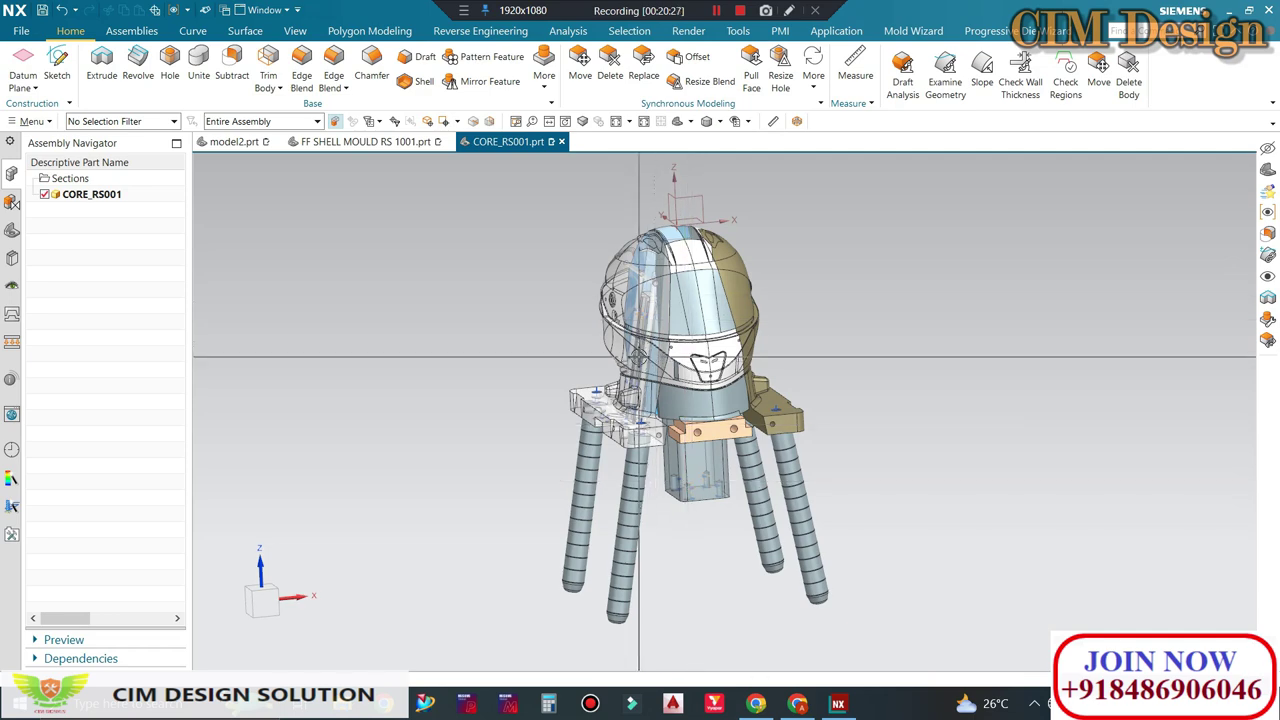
middle_drag(611, 301, 402, 291)
key(F8)
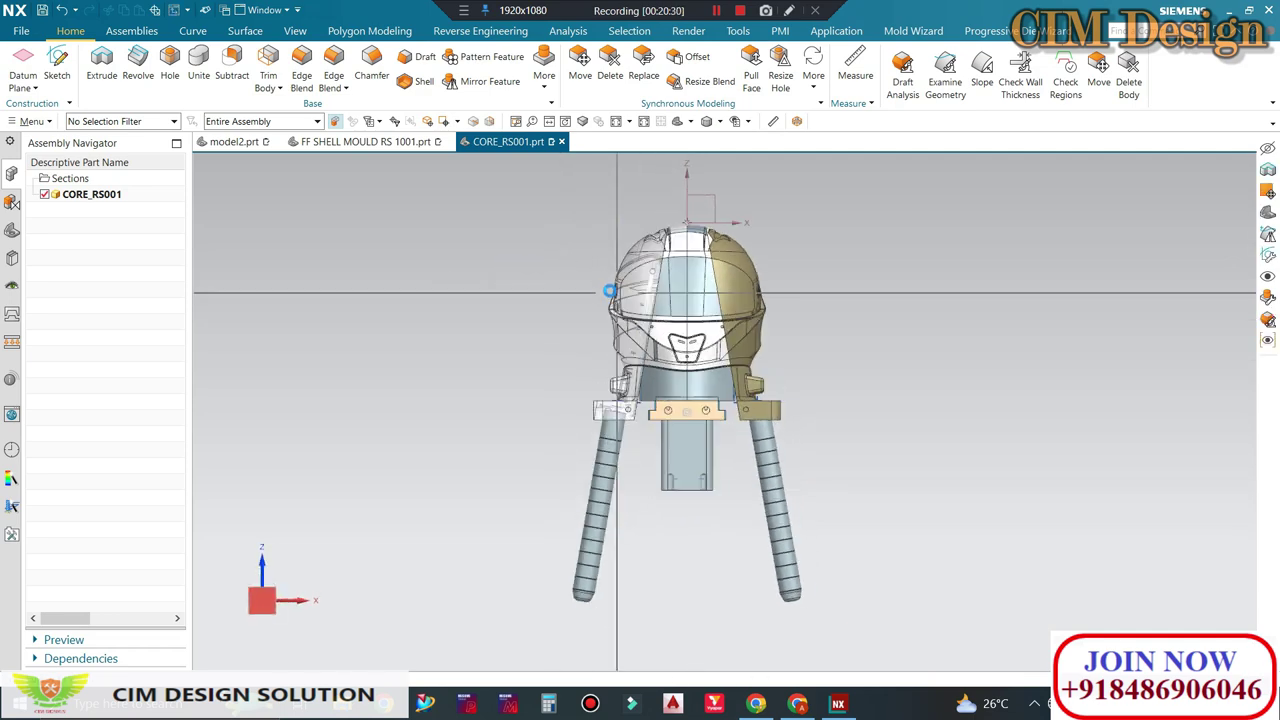
scroll(633, 270, up, 3)
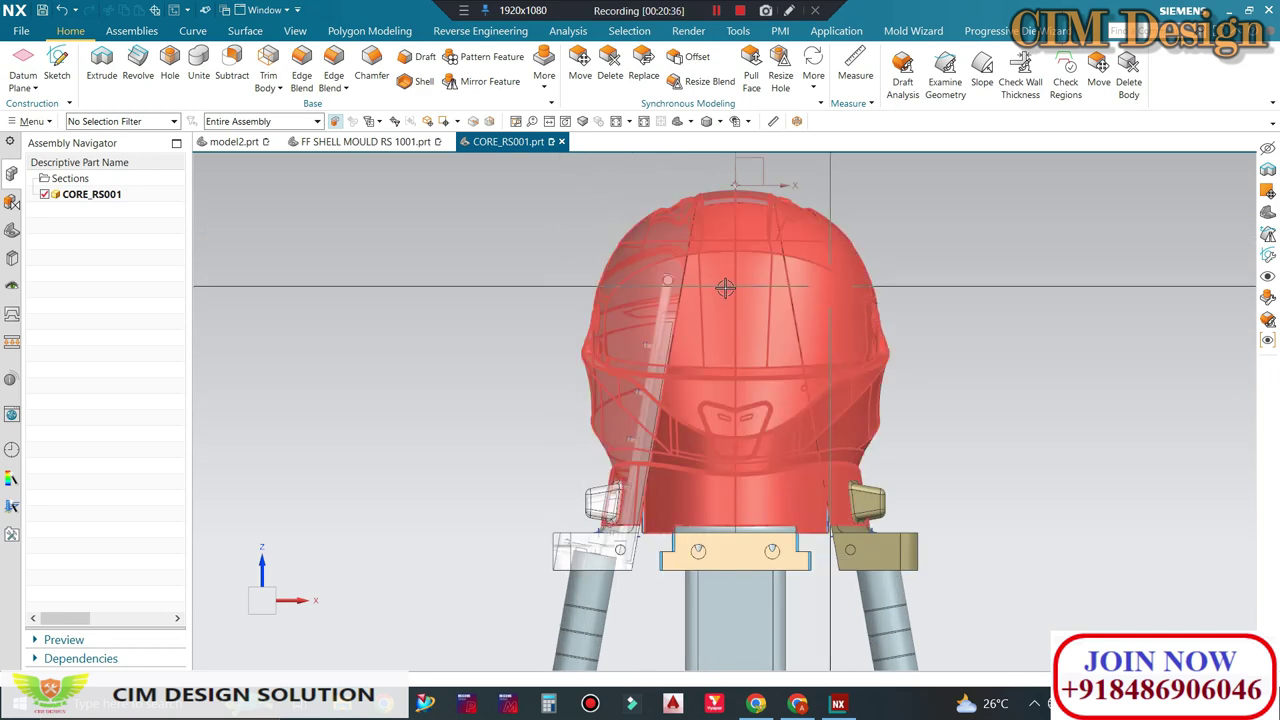
Step: Hide the helmet and base to inspect the pins and guides, then show them again
mouse_move(728, 286)
middle_down()
mouse_move(674, 278)
mouse_move(741, 358)
middle_up()
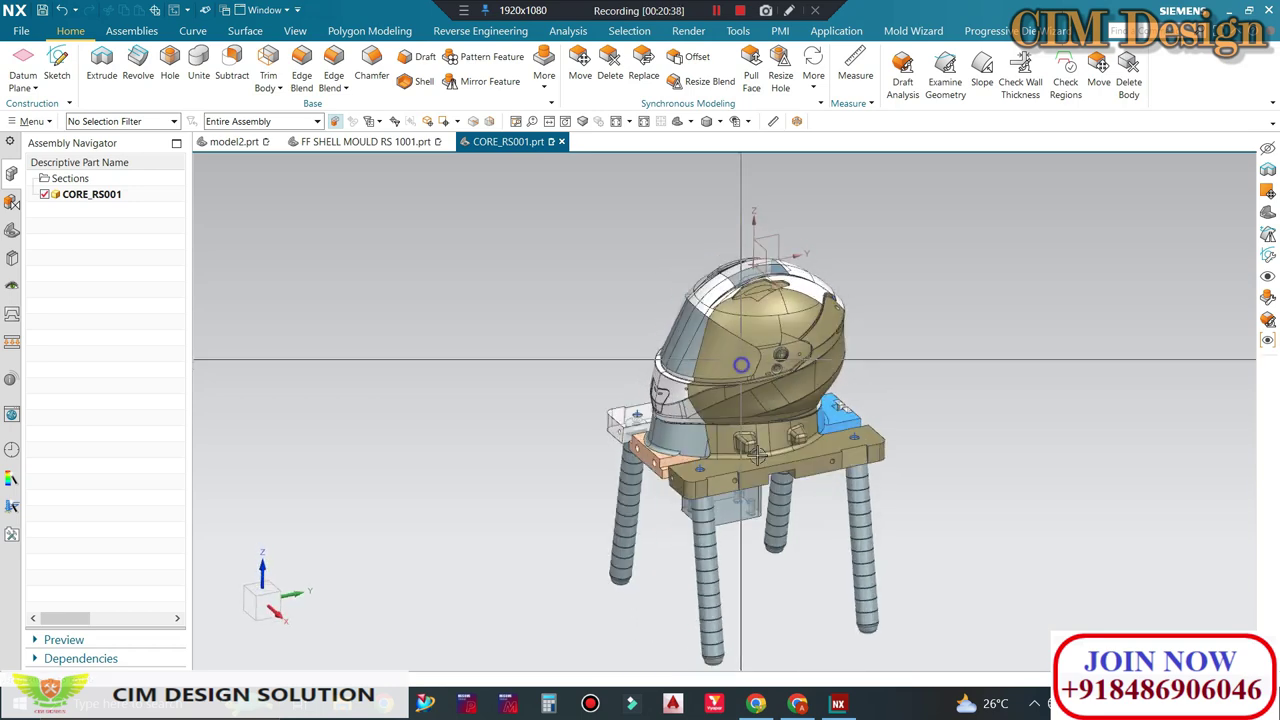
click(741, 358)
key(ctrl+b)
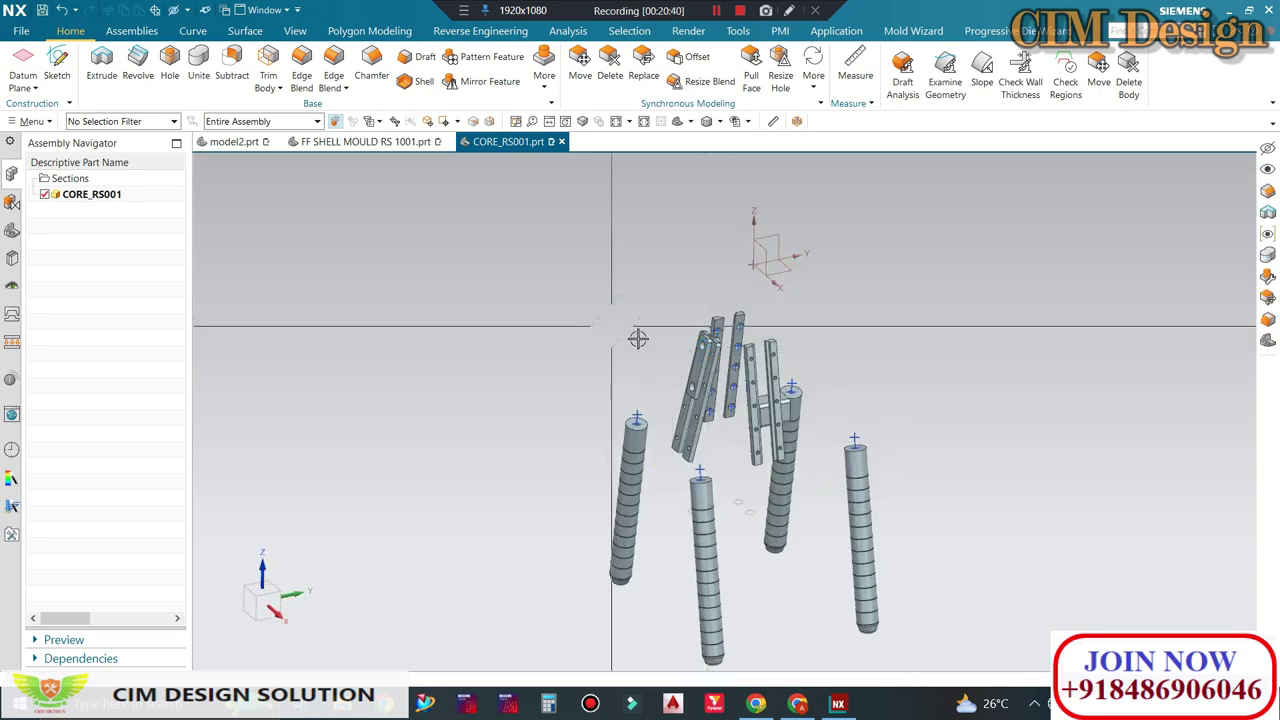
mouse_move(637, 337)
middle_down()
mouse_move(655, 408)
mouse_move(625, 428)
middle_up()
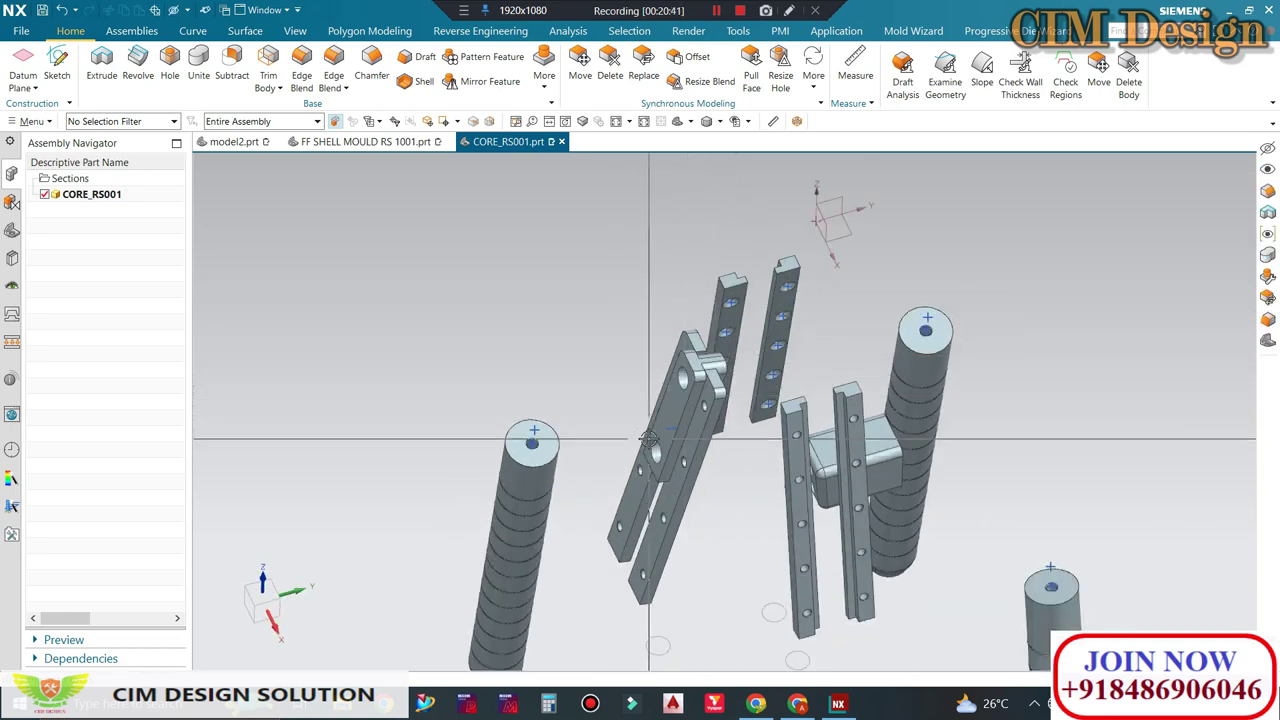
key(ctrl+shift+u)
middle_drag(608, 354, 612, 320)
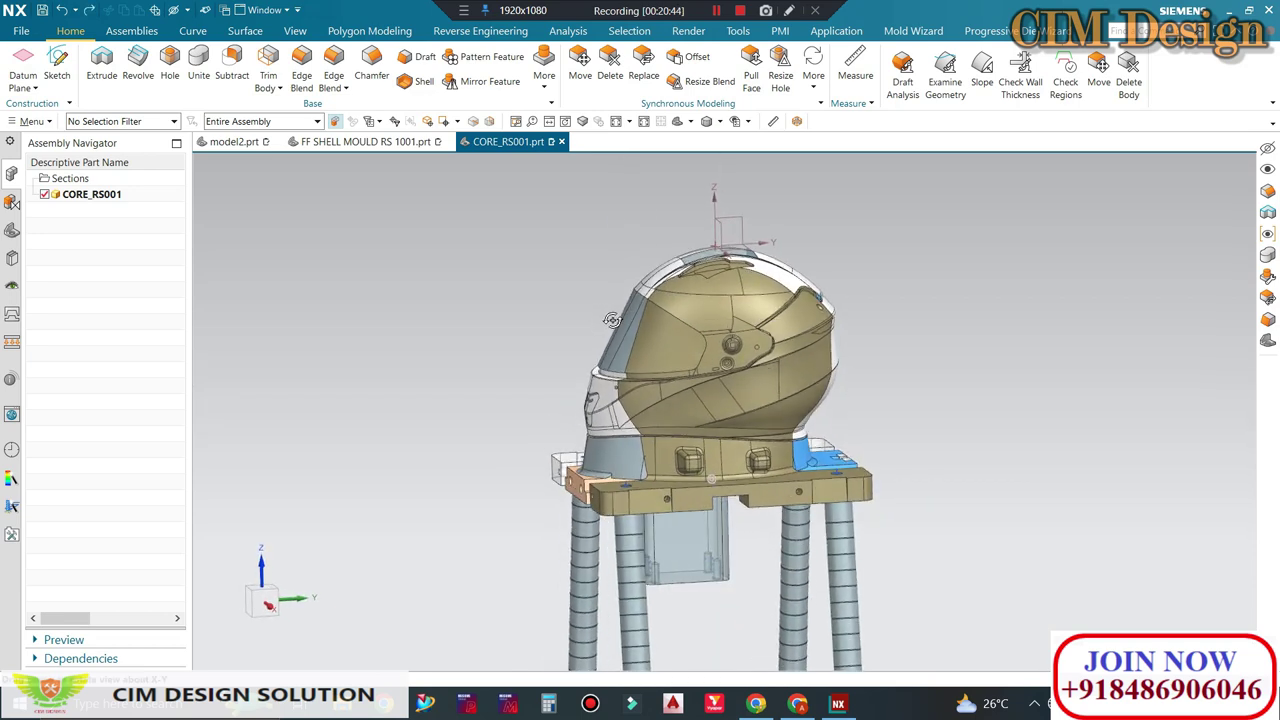
Step: Hide the helmet shell with Immediate Hide and inspect the core internals from the side
key(ctrl+shift+i)
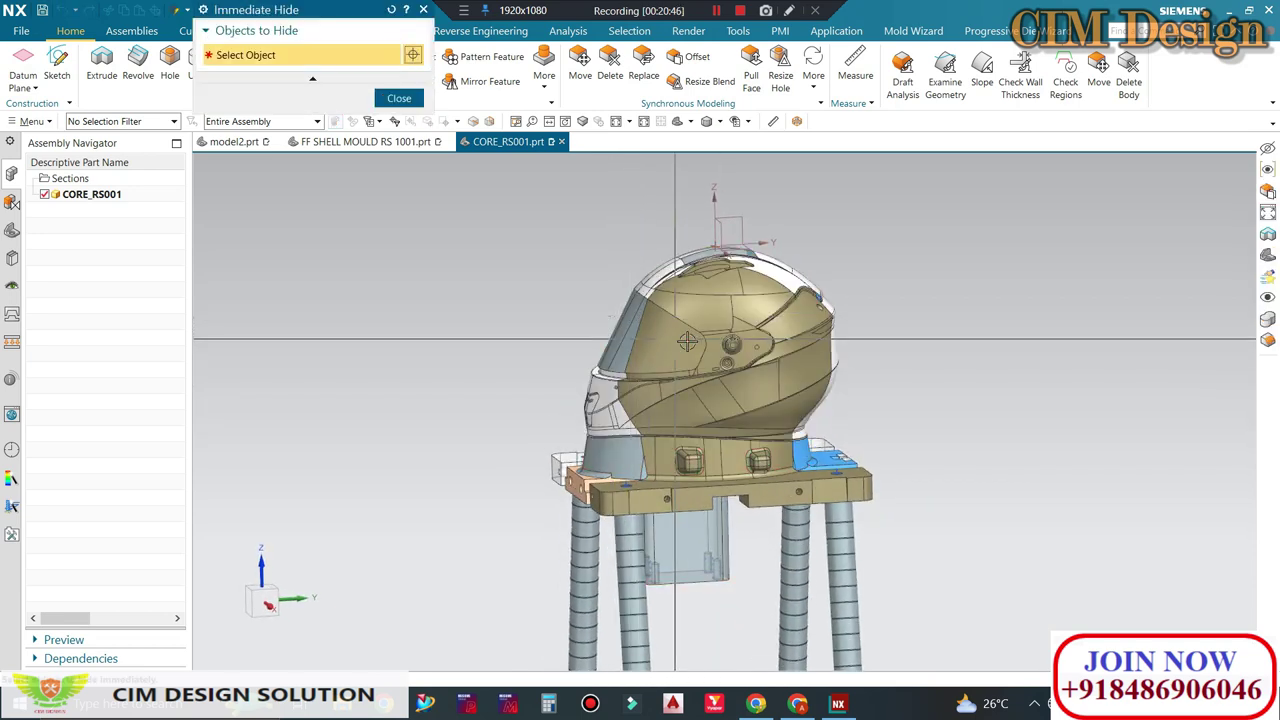
click(650, 328)
mouse_move(491, 280)
middle_down()
mouse_move(585, 305)
mouse_move(453, 247)
middle_up()
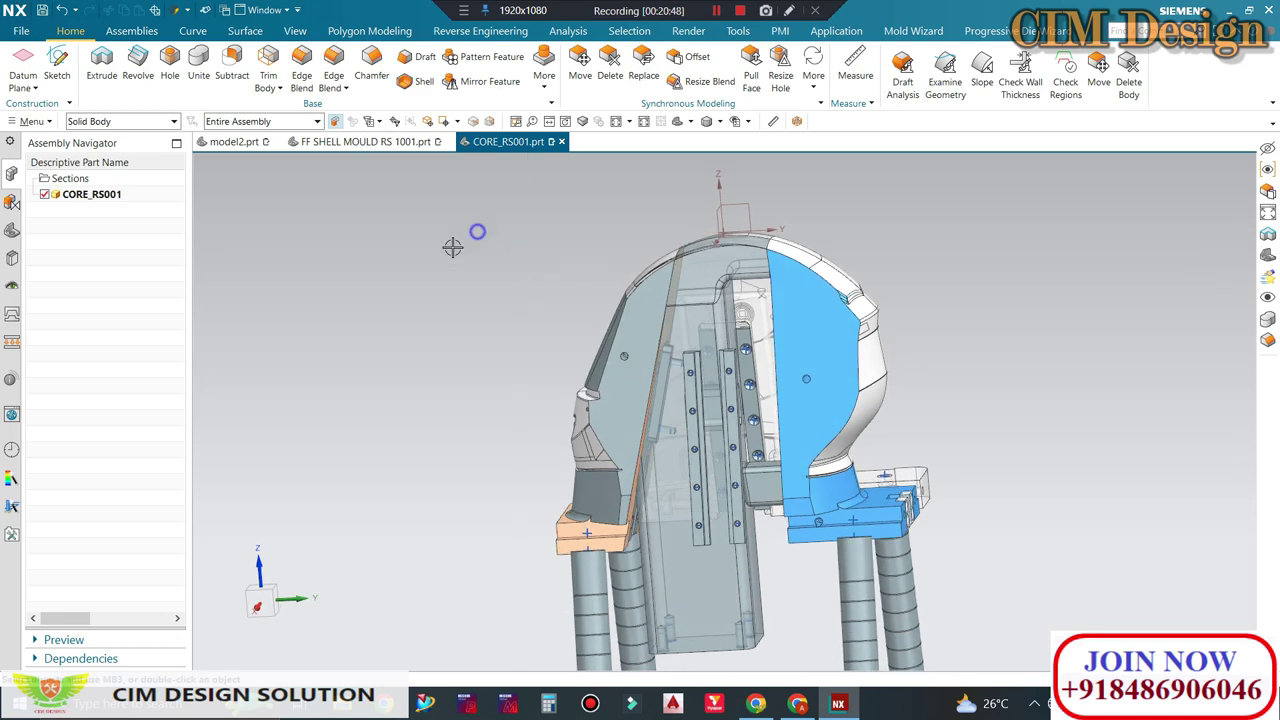
key(F8)
scroll(686, 406, up, 3)
scroll(690, 415, down, 3)
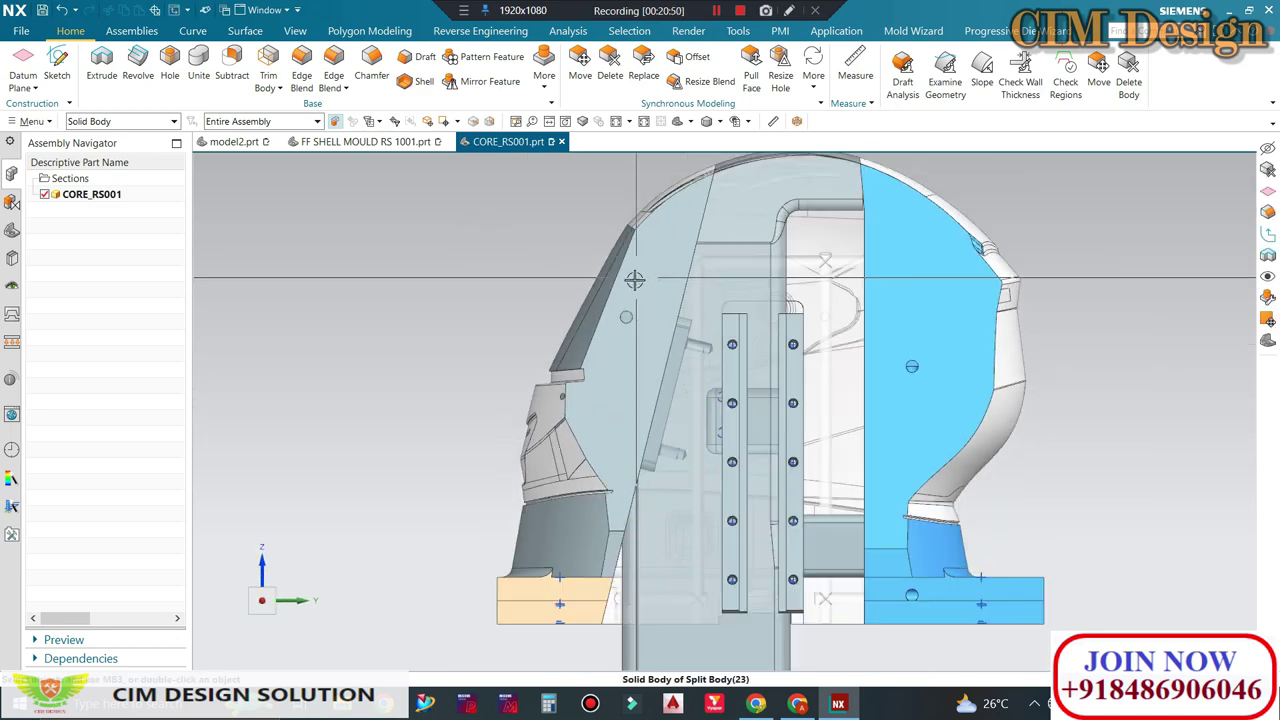
scroll(667, 347, down, 2)
scroll(667, 420, up, 2)
scroll(667, 470, up, 2)
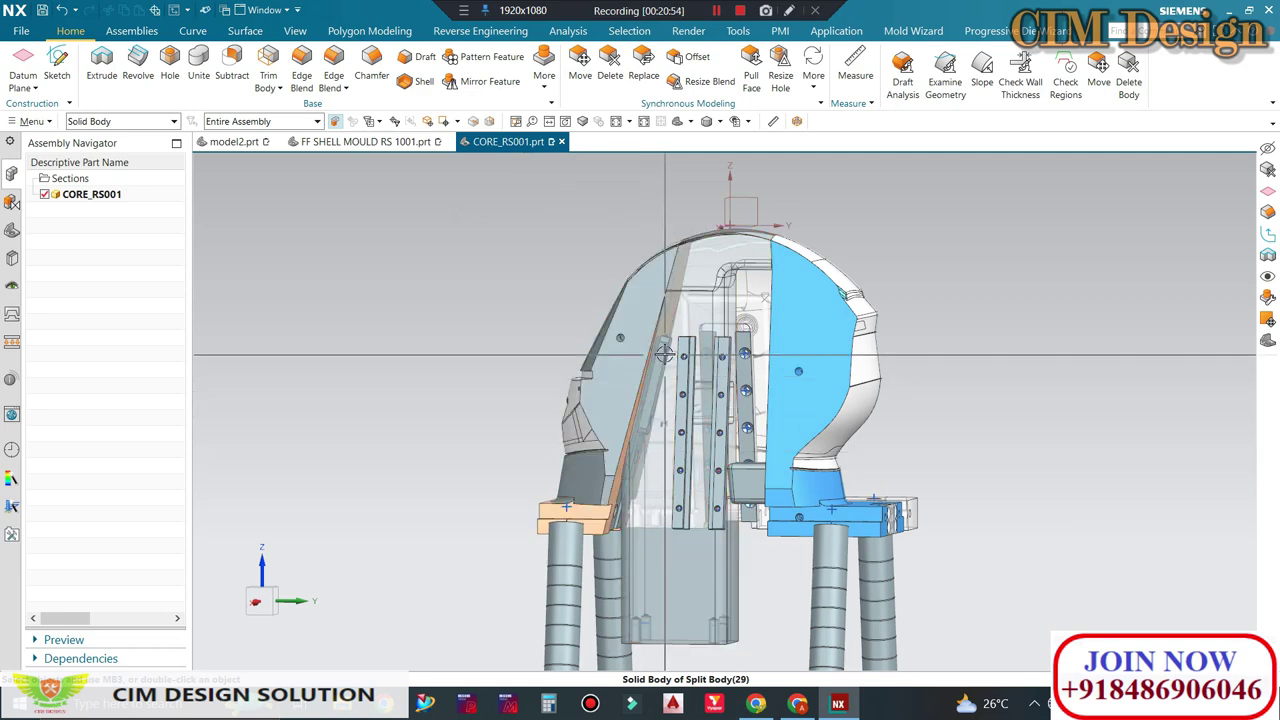
scroll(667, 352, up, 2)
scroll(667, 349, down, 2)
mouse_move(667, 349)
middle_down()
mouse_move(646, 550)
mouse_move(385, 236)
middle_up()
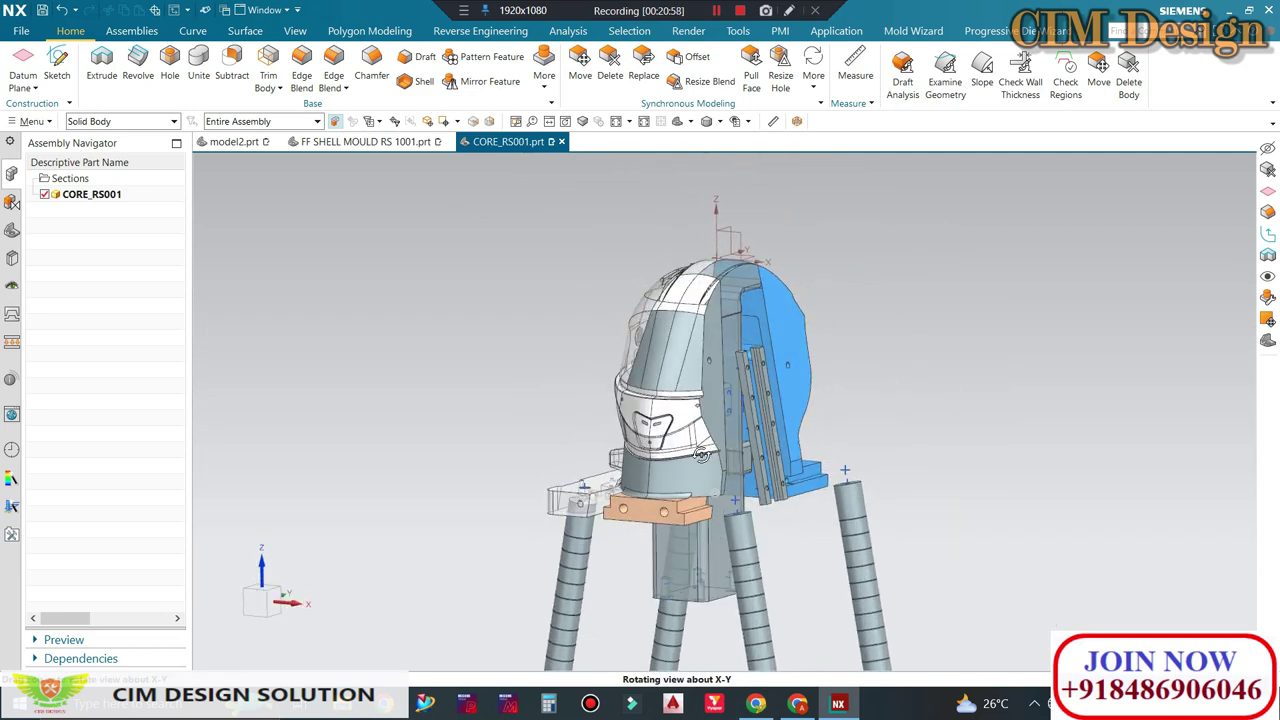
Step: Switch to the FF SHELL MOULD RS 1001 assembly and orbit around it
click(365, 141)
mouse_move(700, 330)
middle_down()
mouse_move(734, 294)
mouse_move(745, 350)
middle_up()
scroll(750, 370, up, 4)
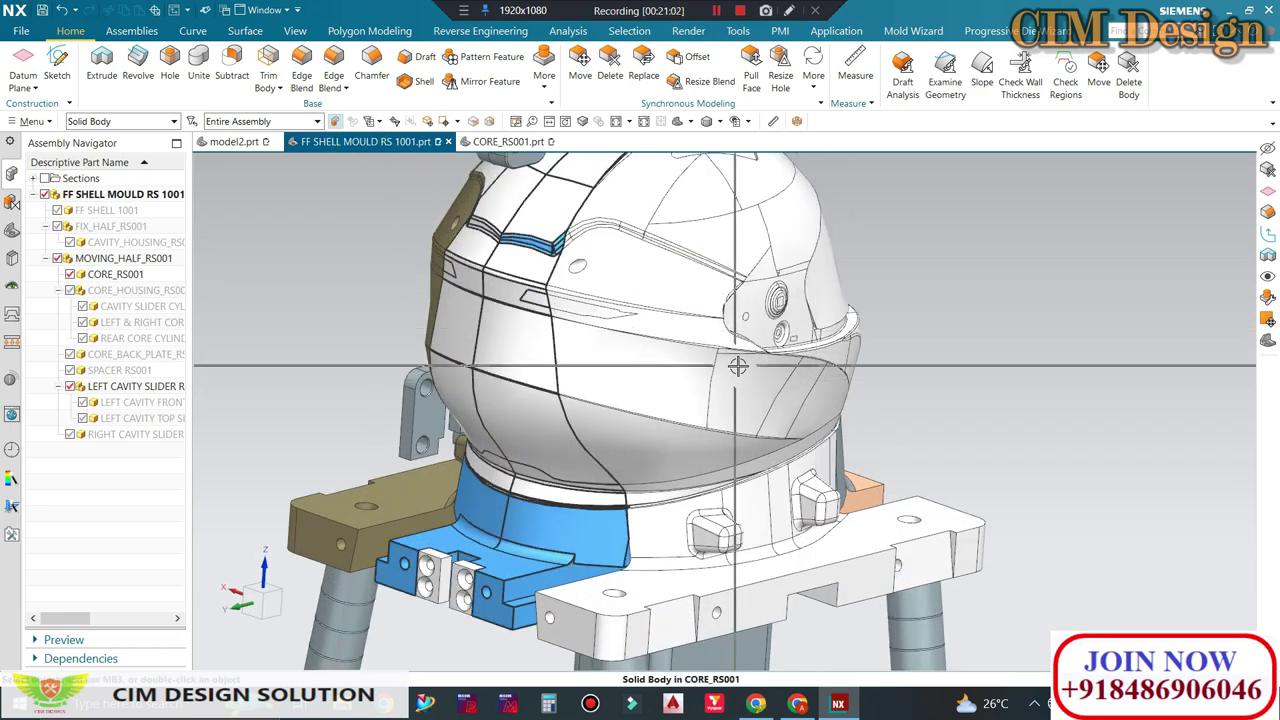
Step: Select the front helmet core body, then clear the selection
scroll(759, 384, down, 3)
scroll(745, 385, up, 1)
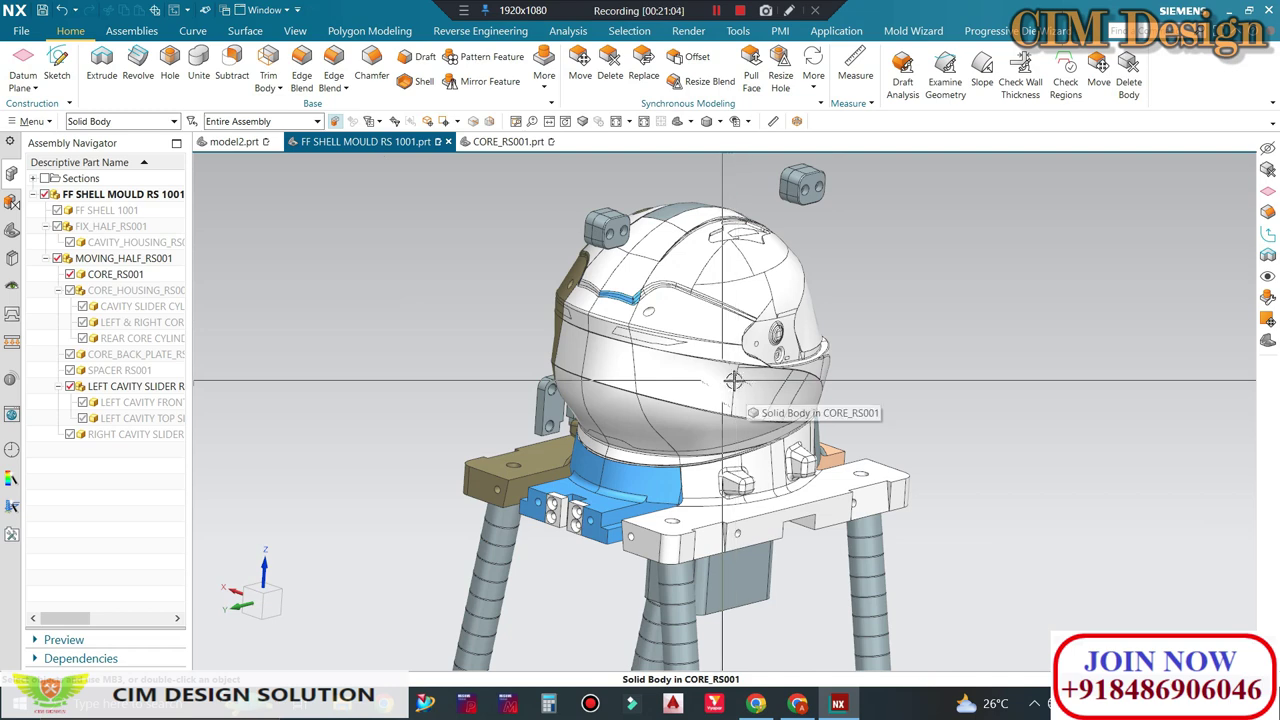
click(700, 294)
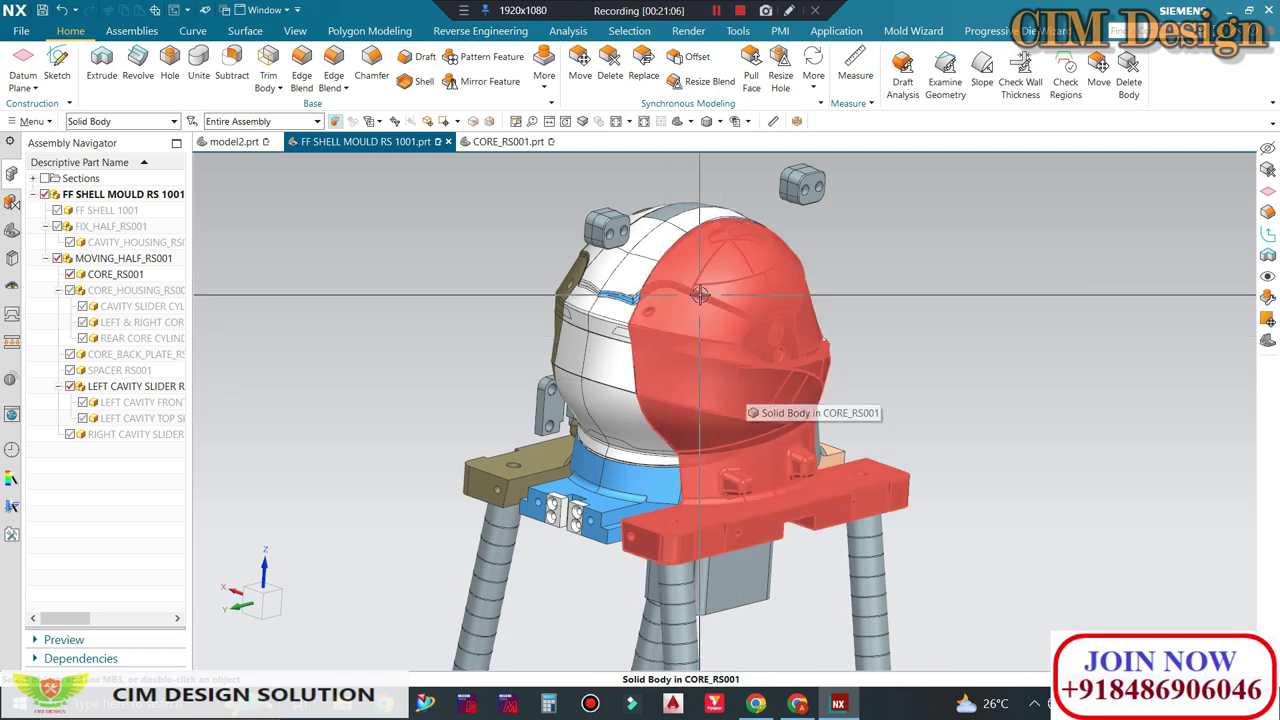
key(Escape)
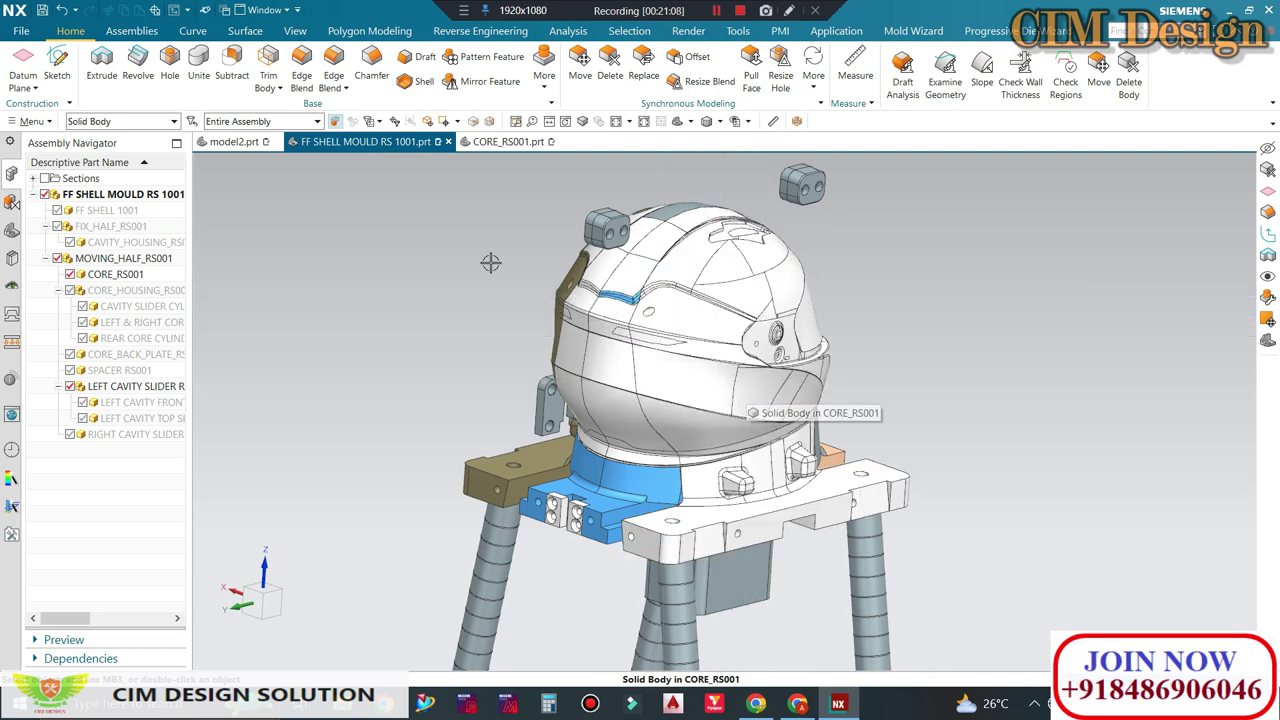
Step: Switch to the model2 part and orbit the helmet among its parting planes
click(250, 148)
mouse_move(551, 266)
middle_down()
mouse_move(489, 234)
mouse_move(640, 270)
middle_up()
scroll(906, 300, up, 2)
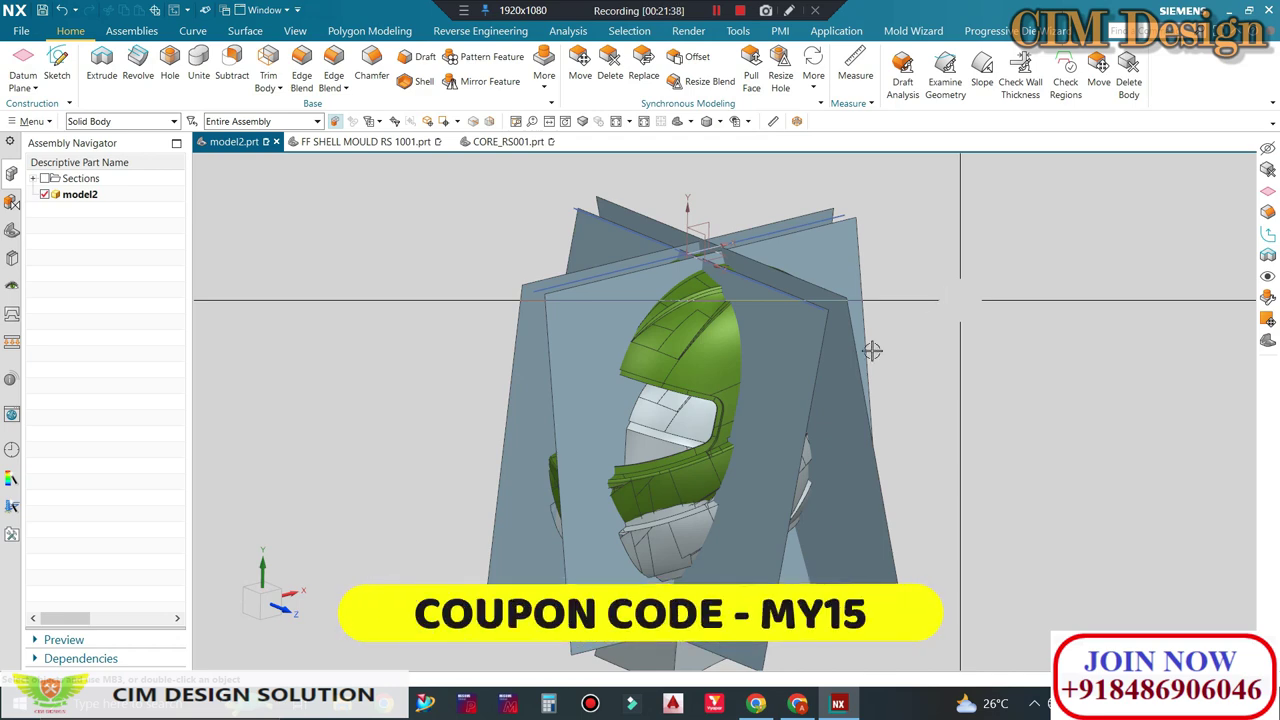
Step: Inspect model2's helmet and parting surfaces from several angles, then return to FF SHELL MOULD RS 1001
mouse_move(543, 306)
middle_down()
mouse_move(687, 326)
mouse_move(786, 313)
mouse_move(780, 351)
mouse_move(886, 400)
mouse_move(720, 328)
middle_up()
key(F8)
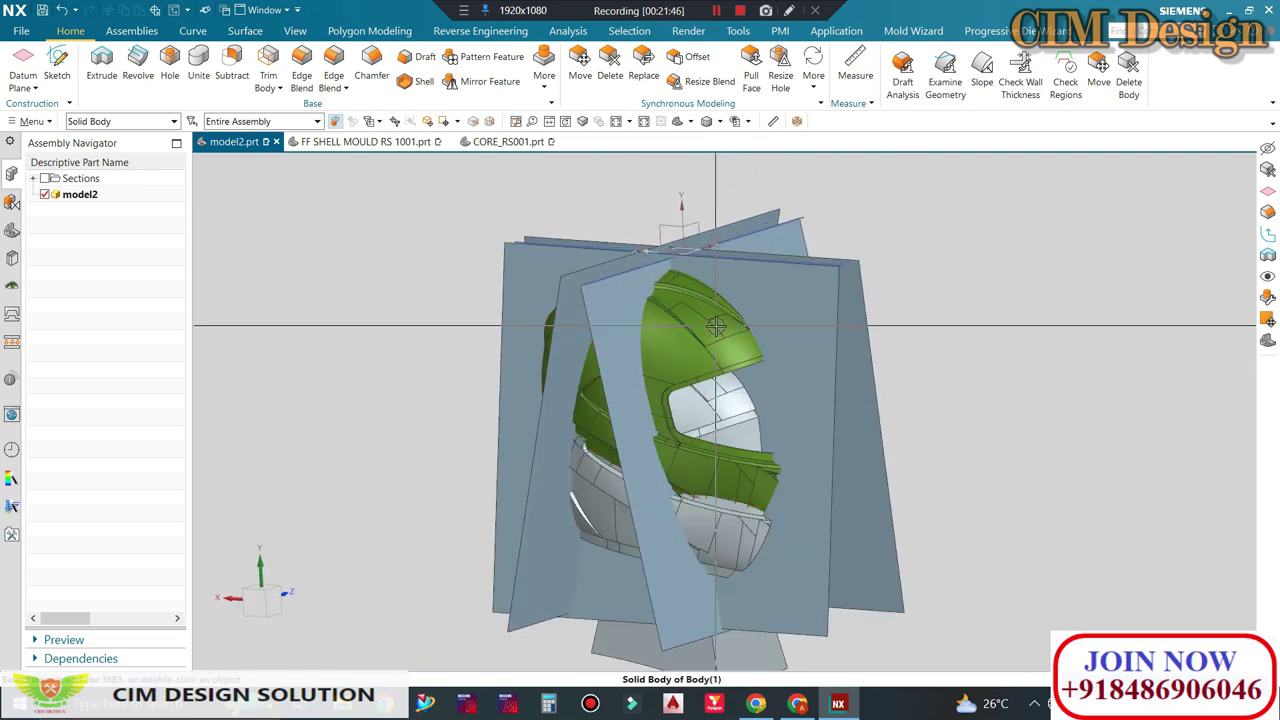
scroll(695, 323, down, 2)
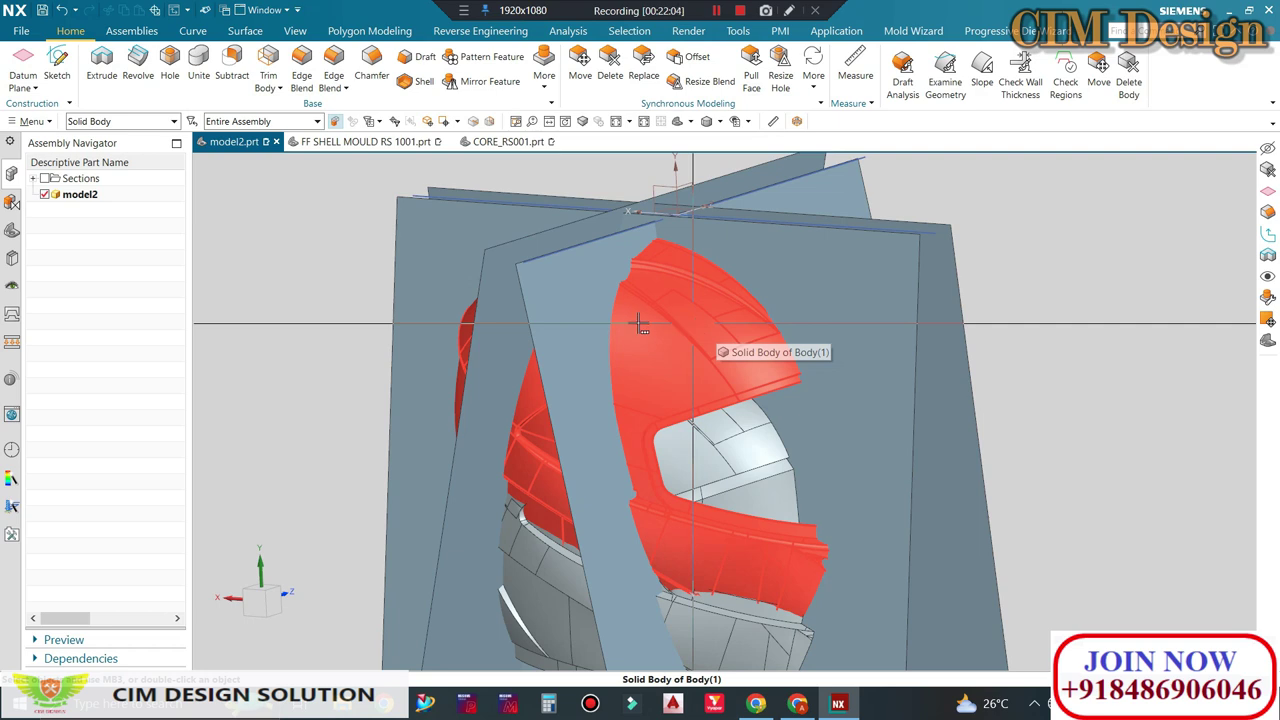
middle_drag(640, 325, 394, 302)
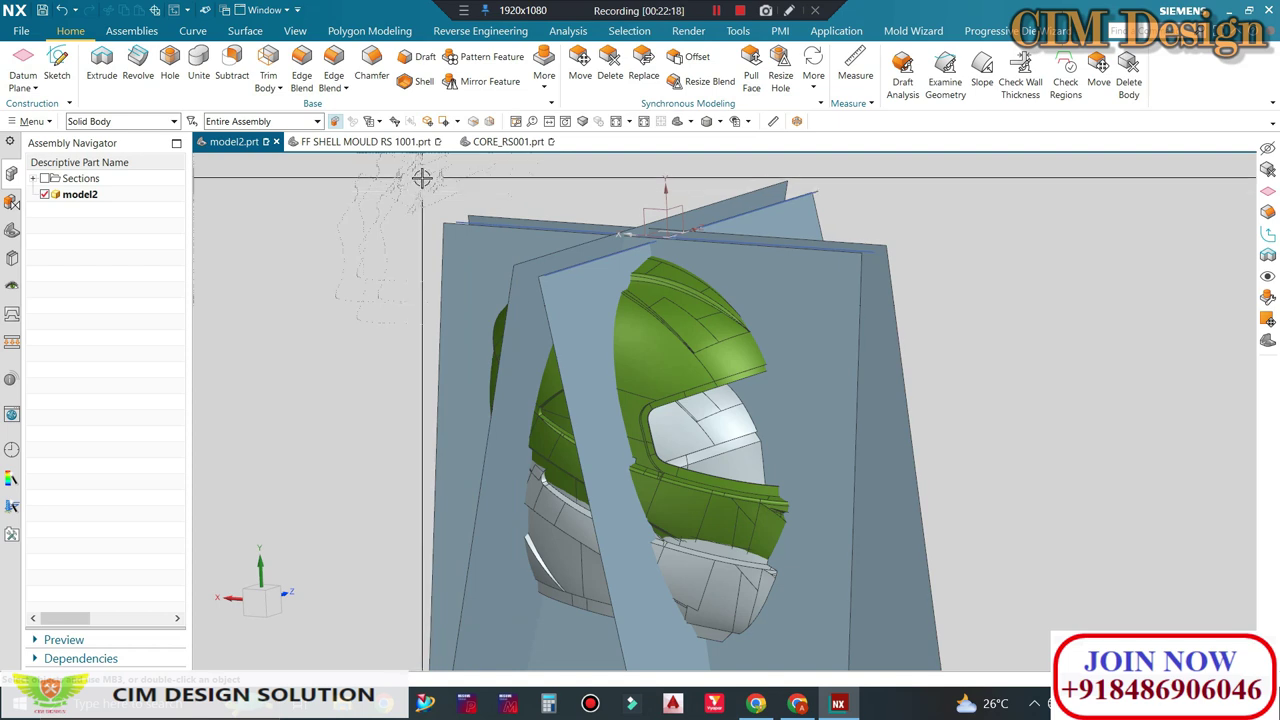
scroll(420, 170, down, 3)
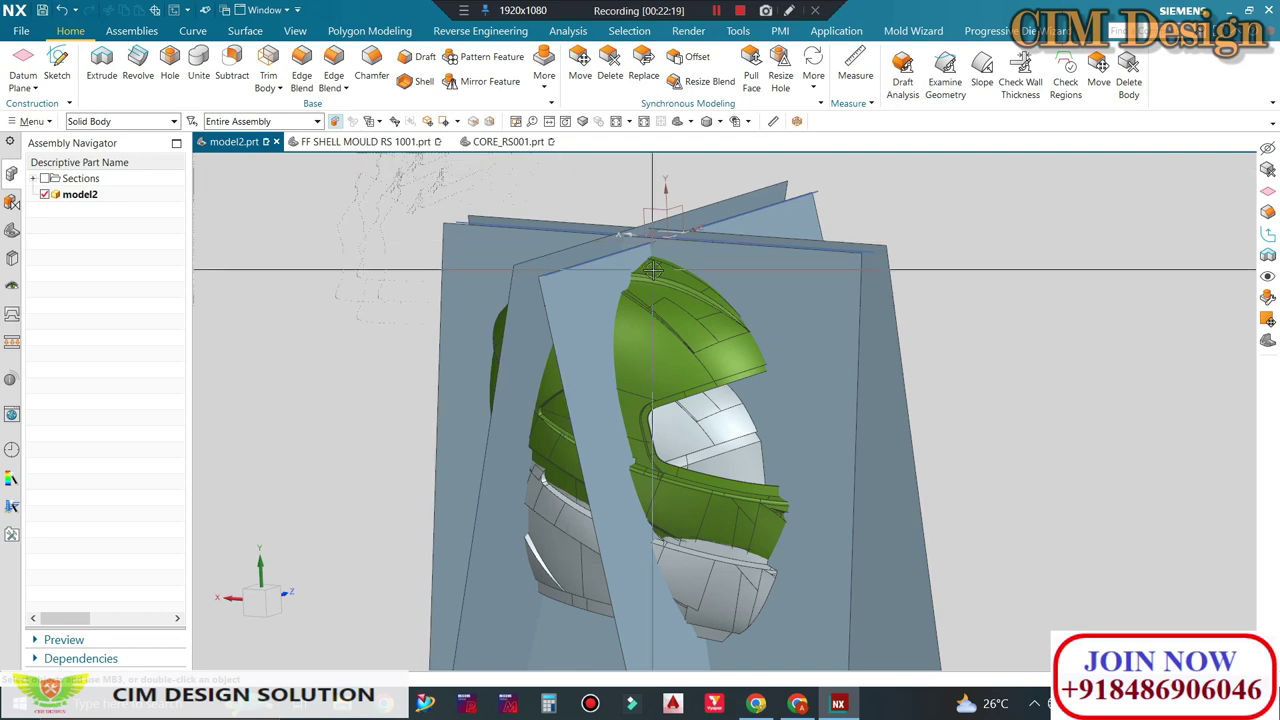
mouse_move(420, 170)
middle_down()
mouse_move(543, 236)
mouse_move(517, 191)
mouse_move(535, 209)
mouse_move(531, 171)
middle_up()
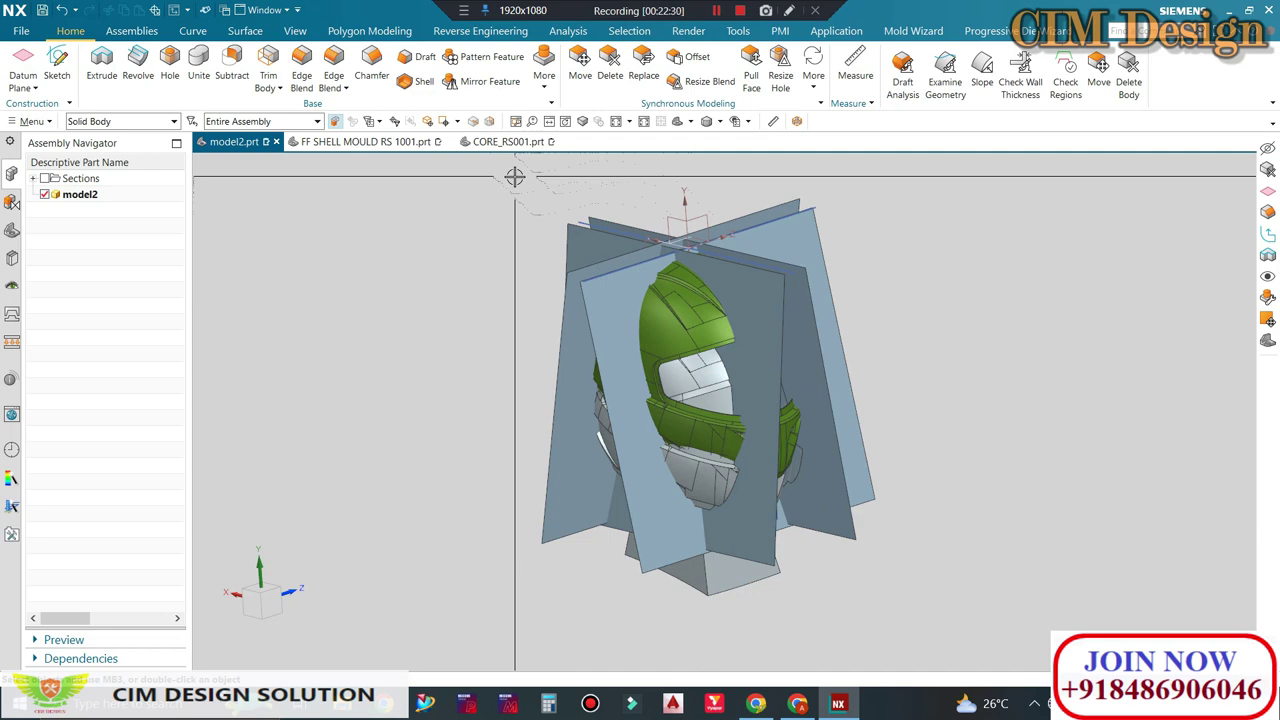
middle_drag(560, 274, 649, 269)
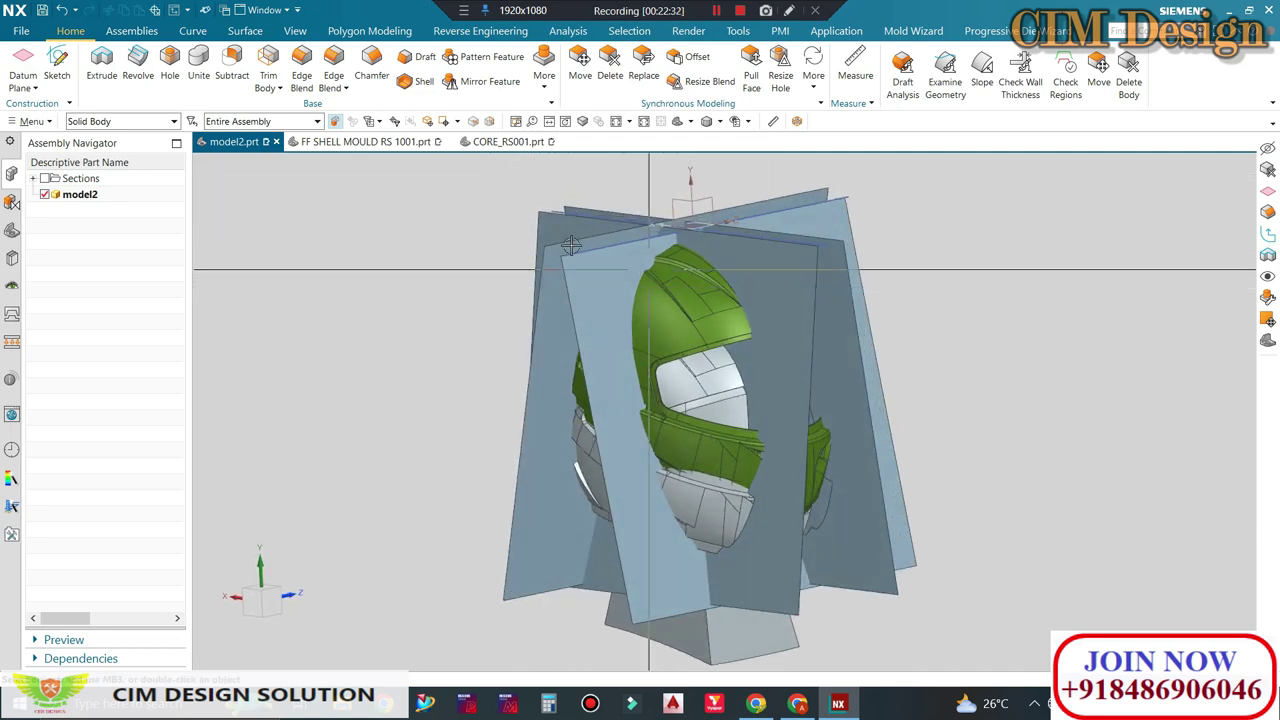
click(360, 141)
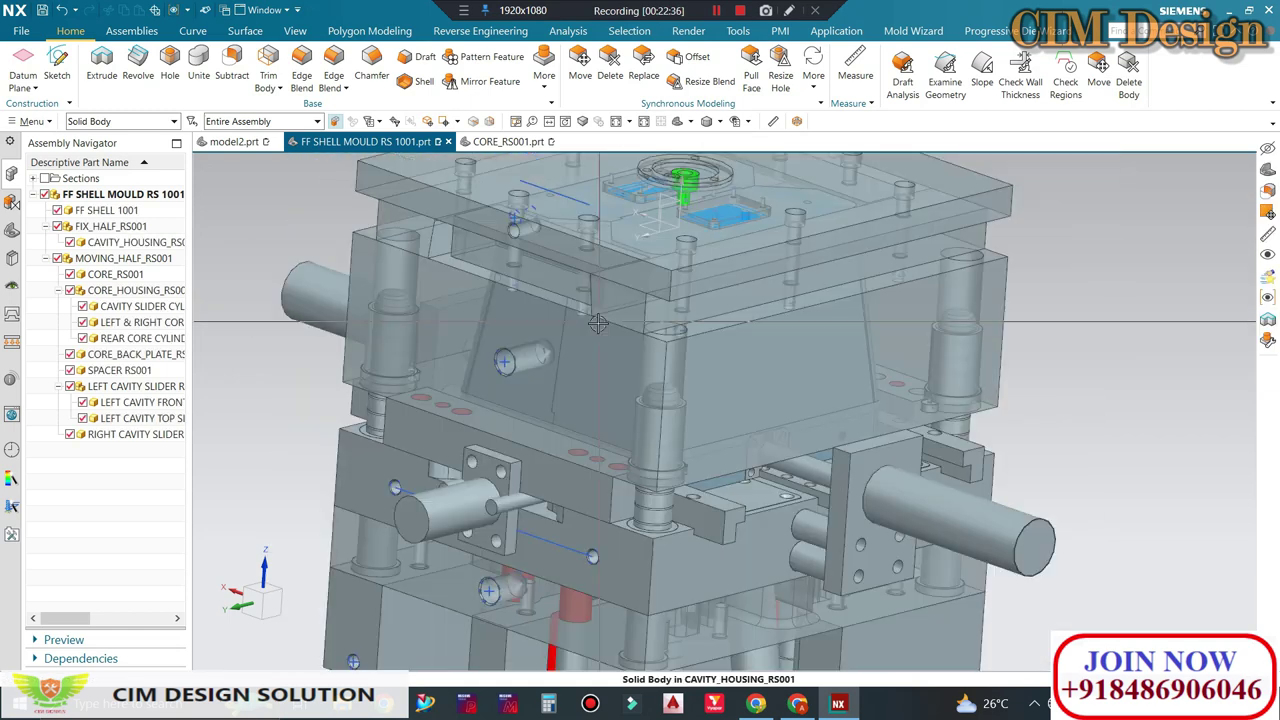
Step: Hide all datums and curves using Show and Hide by type
key(ctrl+w)
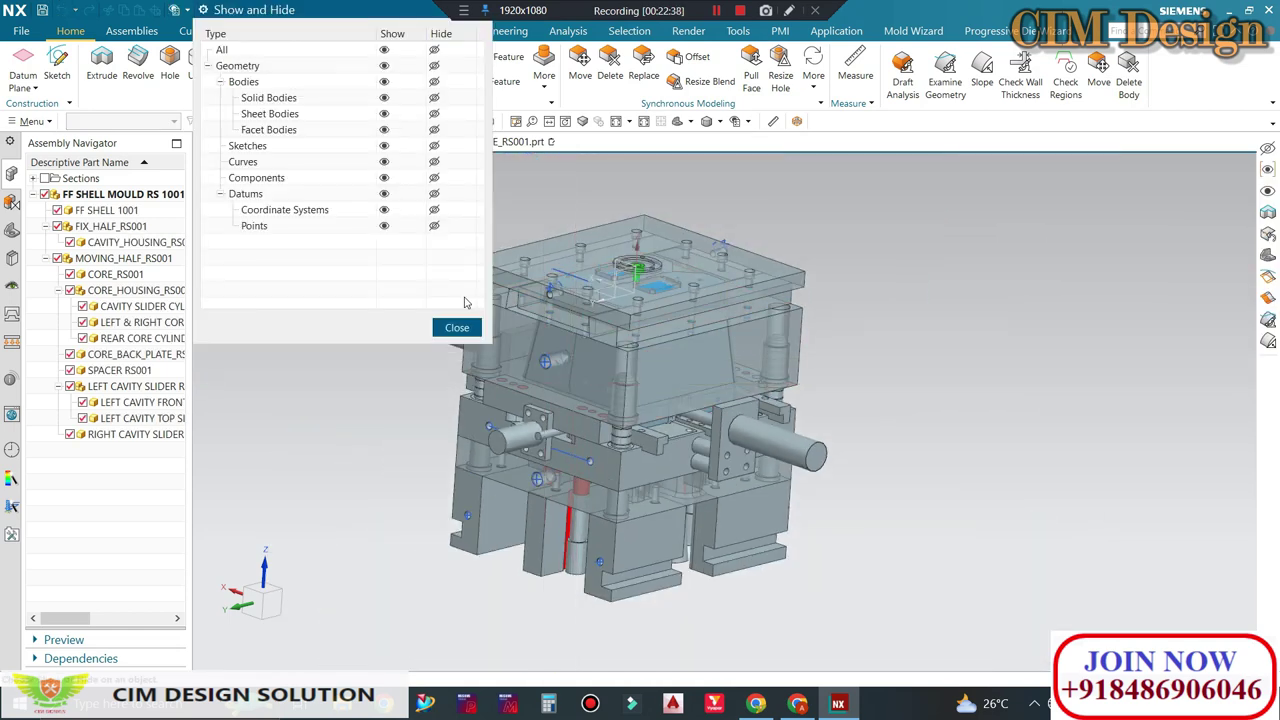
click(434, 192)
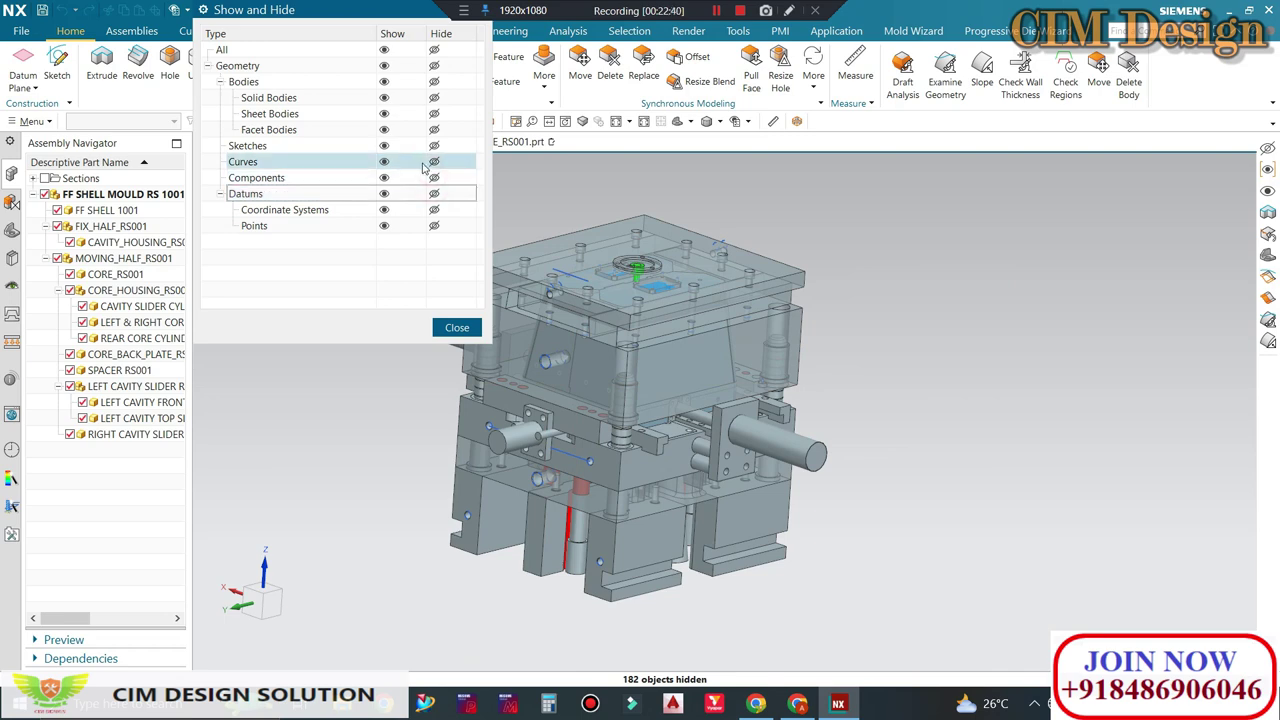
click(434, 162)
click(456, 327)
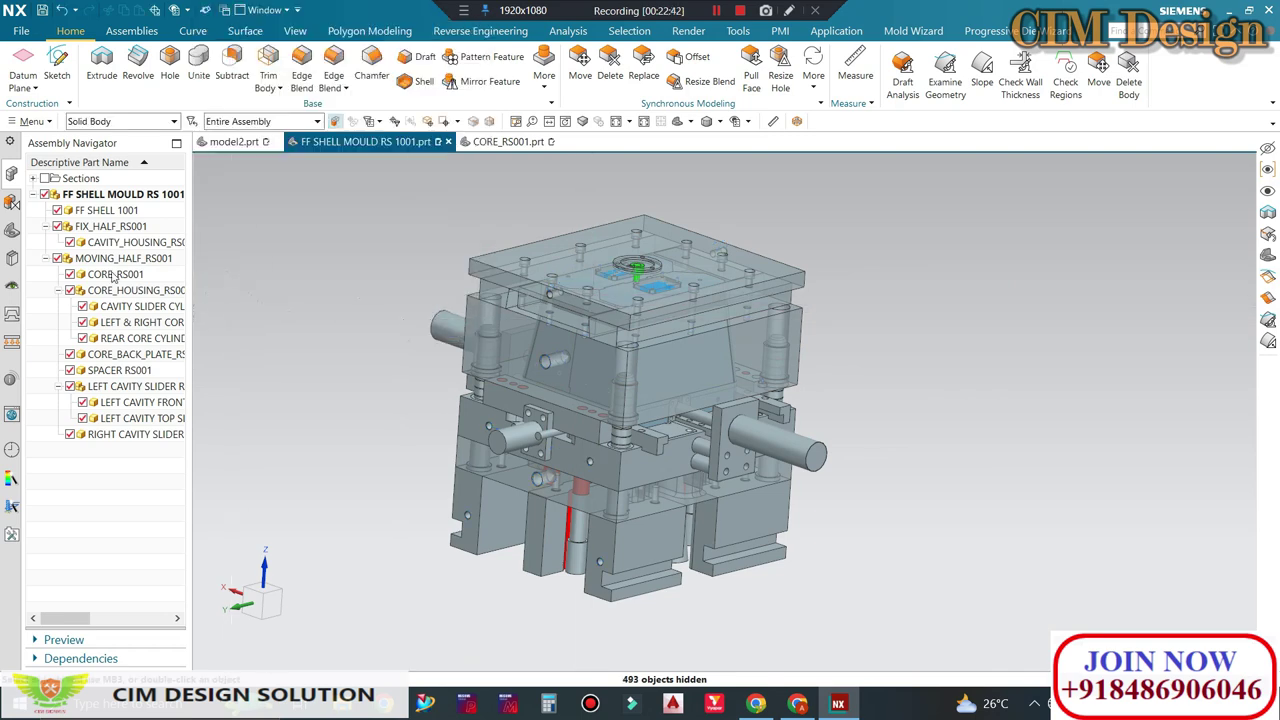
Step: Hide the LEFT CAVITY SLIDER and FIX_HALF_RS001 components from the assembly
mouse_move(451, 335)
middle_down()
mouse_move(474, 340)
mouse_move(489, 321)
middle_up()
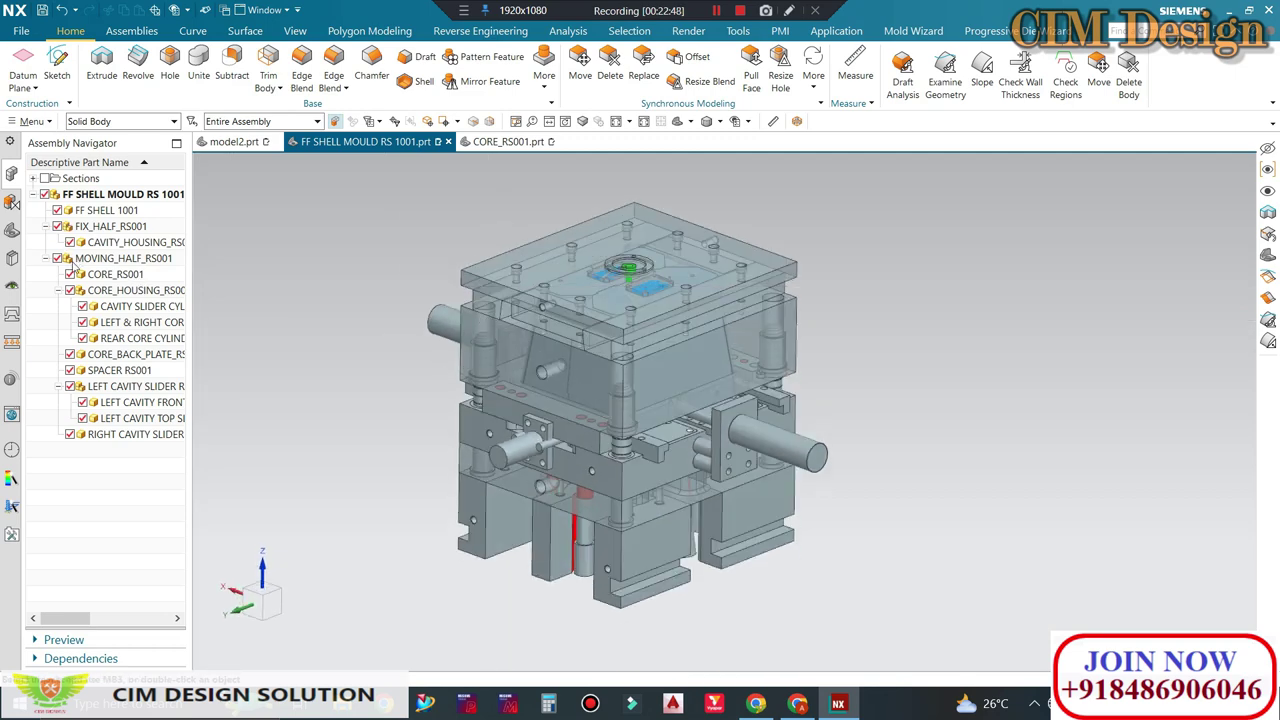
click(71, 386)
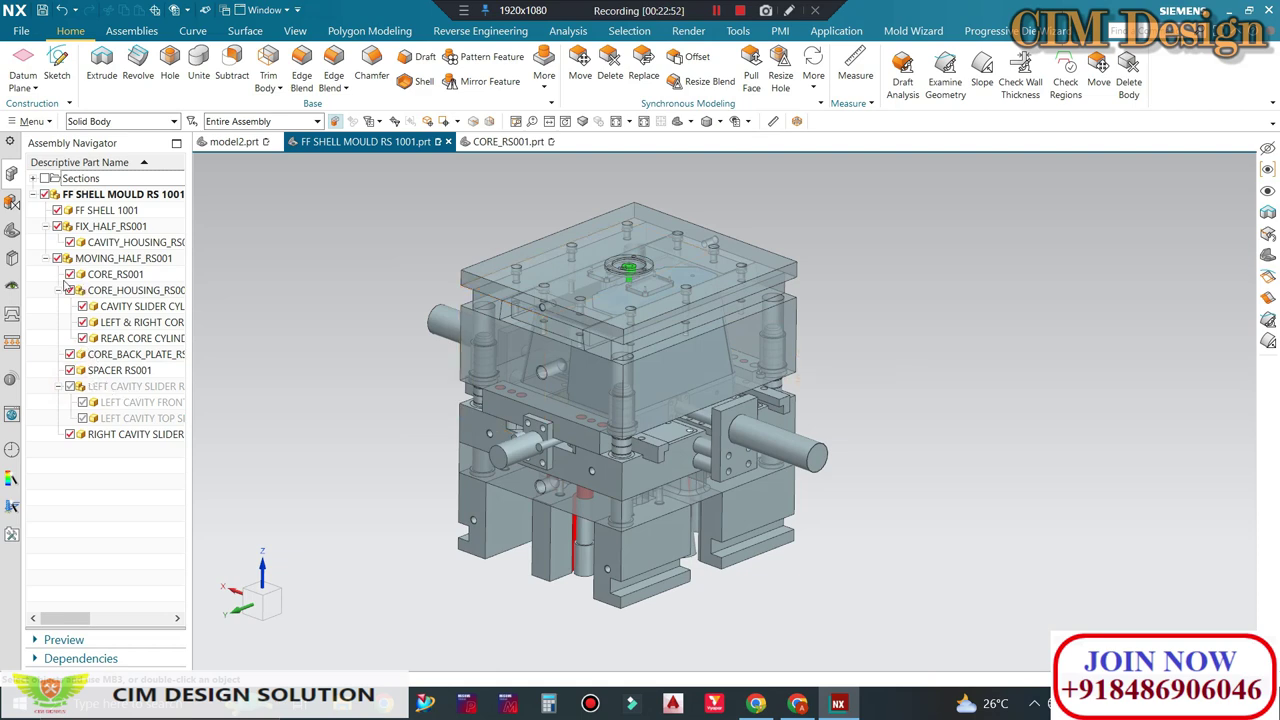
click(57, 226)
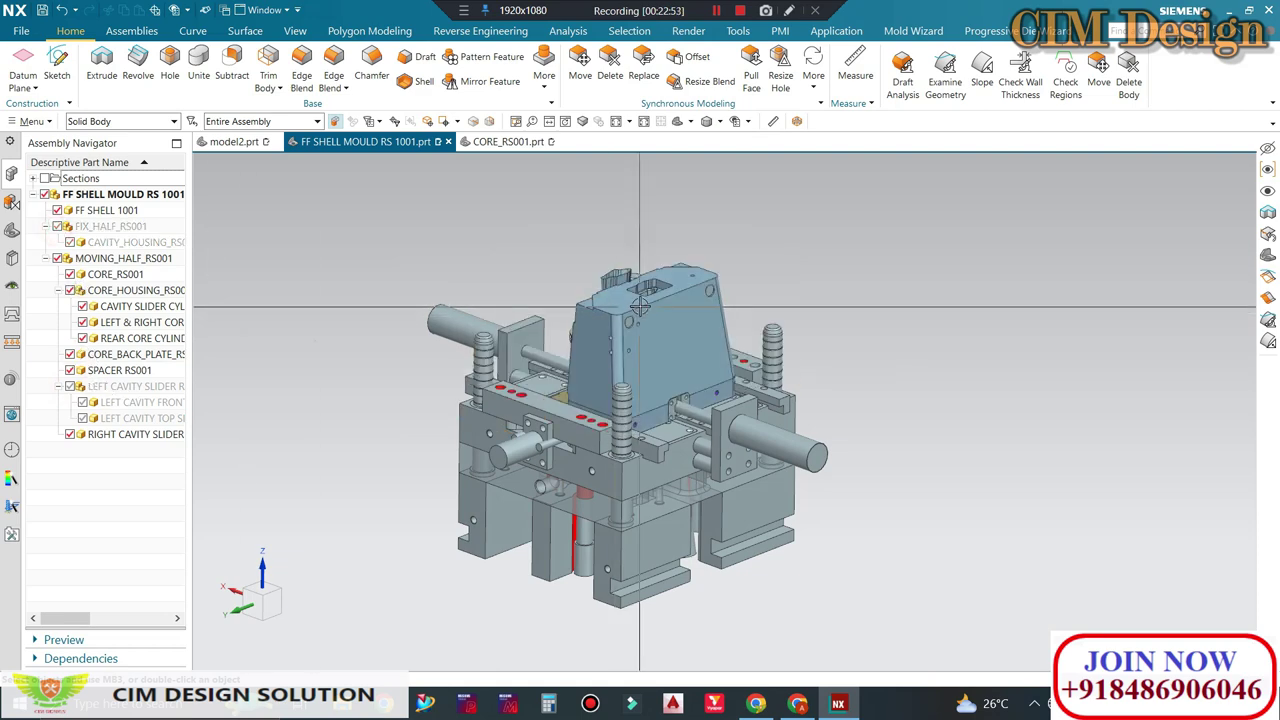
Step: Hide all sheet bodies using Show and Hide by type
mouse_move(640, 306)
middle_down()
mouse_move(675, 323)
mouse_move(649, 316)
middle_up()
key(ctrl+w)
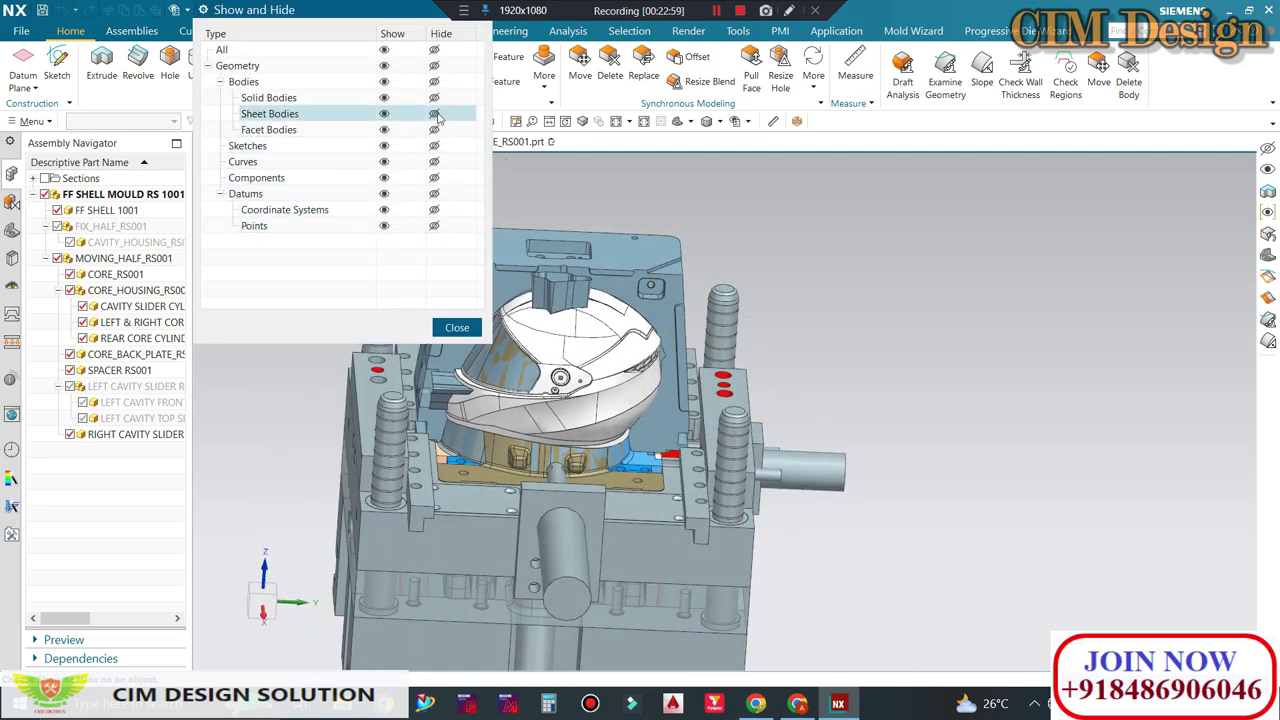
click(434, 113)
click(457, 327)
Step: Orbit and zoom the moving half to inspect the helmet seated on the core
middle_drag(906, 364, 700, 325)
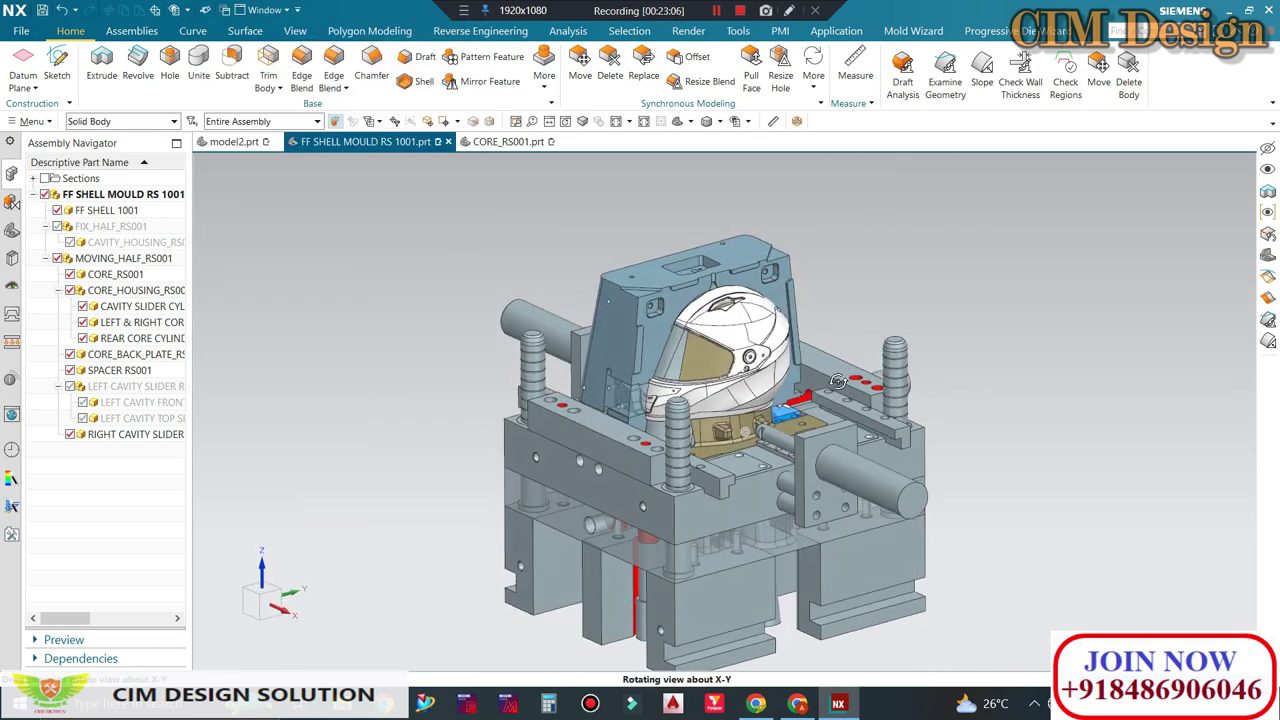
scroll(686, 318, up, 2)
scroll(686, 318, down, 2)
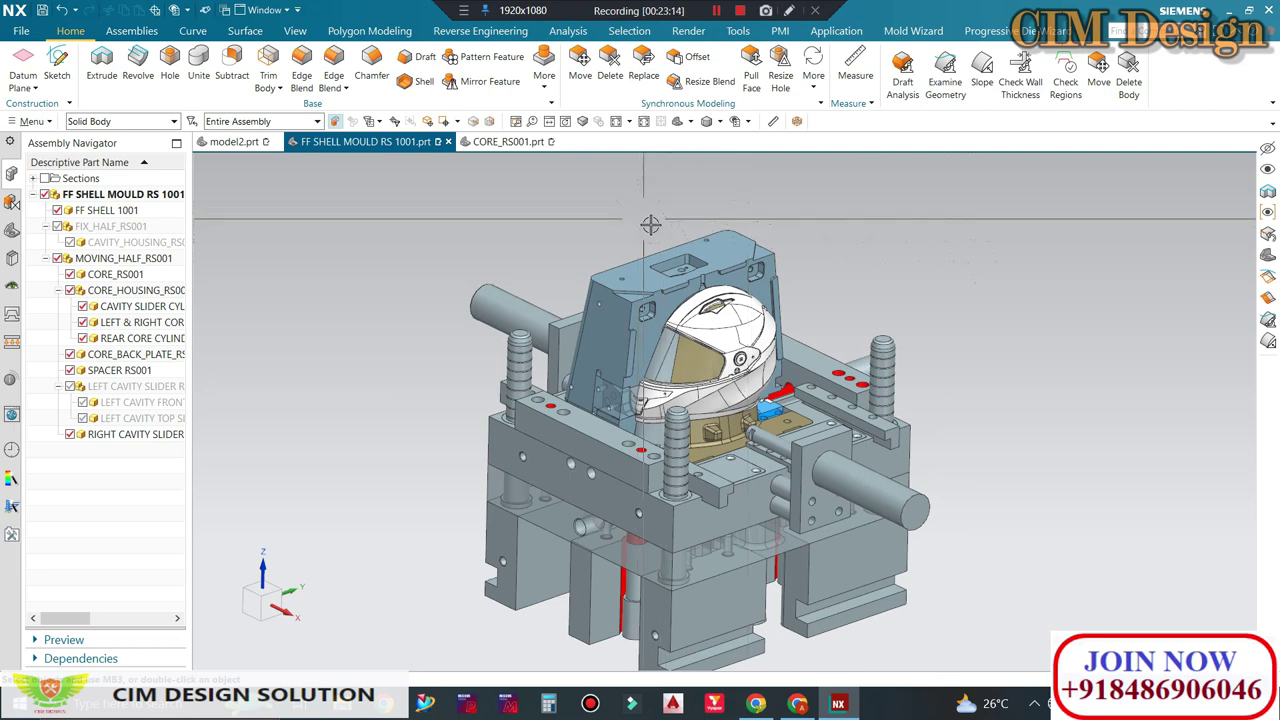
scroll(790, 343, up, 2)
scroll(790, 343, down, 1)
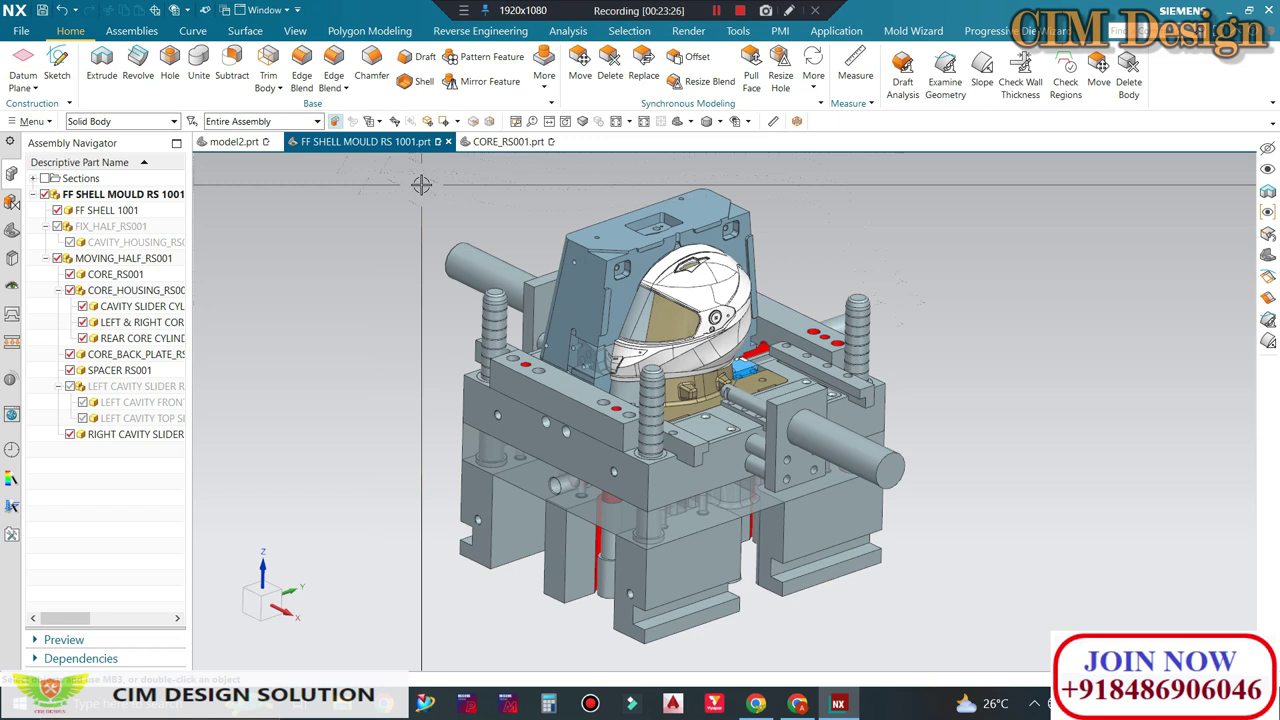
scroll(392, 210, up, 2)
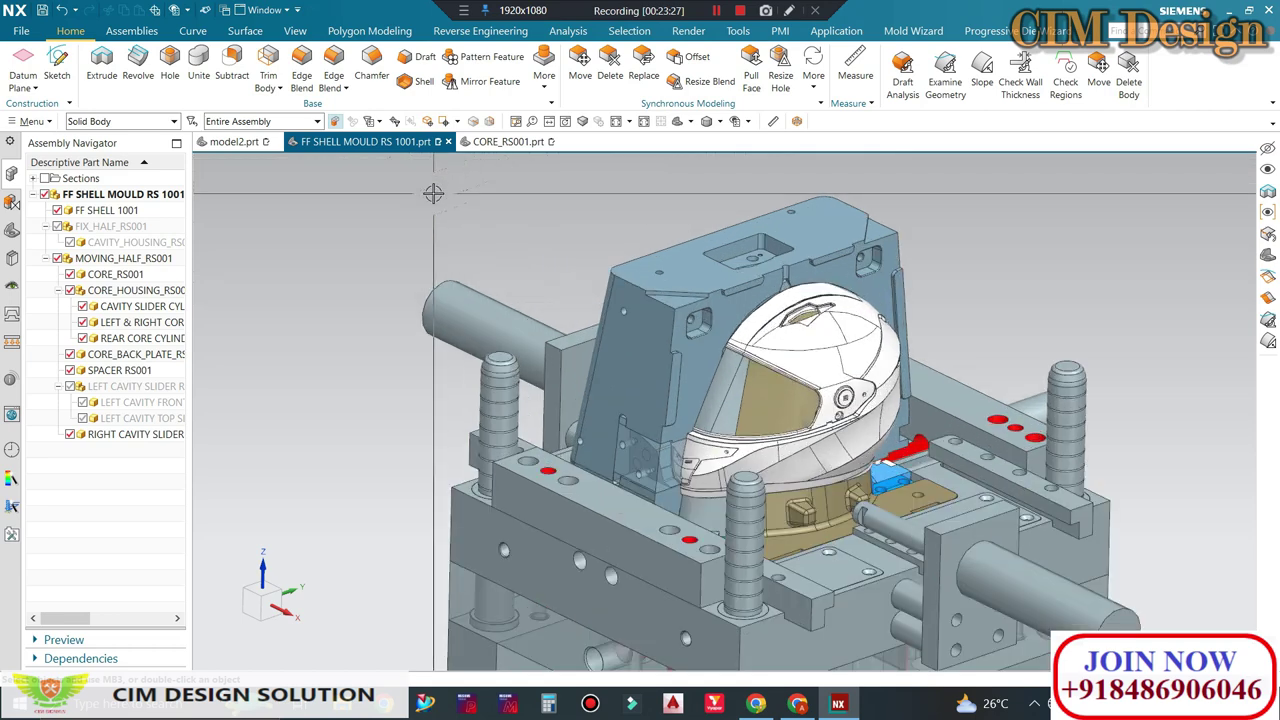
scroll(390, 212, down, 2)
mouse_move(380, 200)
middle_down()
mouse_move(366, 203)
mouse_move(396, 175)
mouse_move(414, 186)
middle_up()
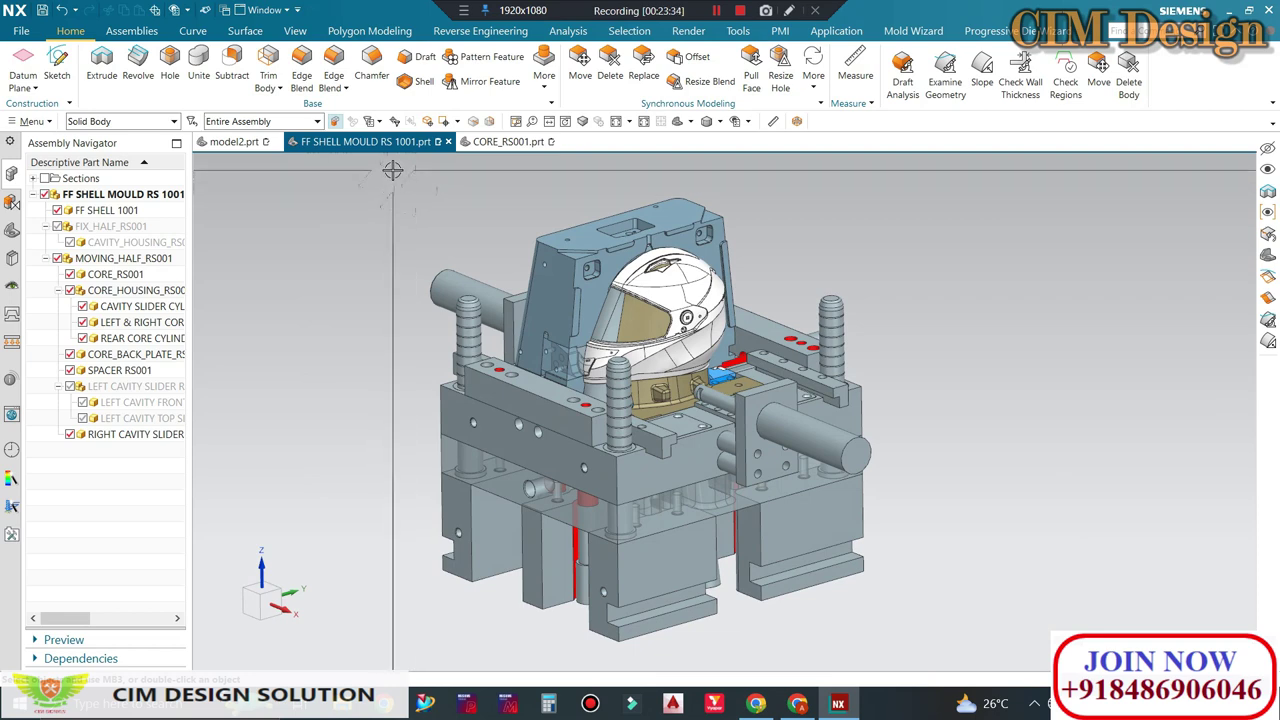
middle_drag(526, 209, 517, 235)
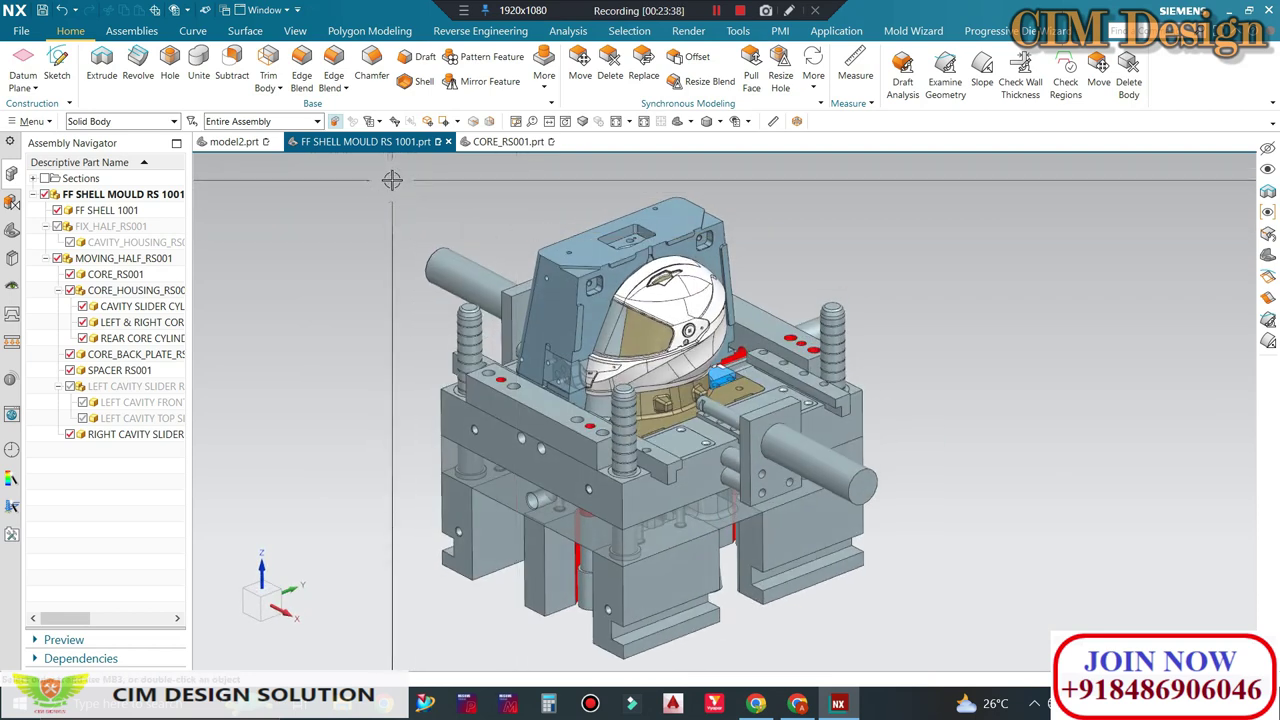